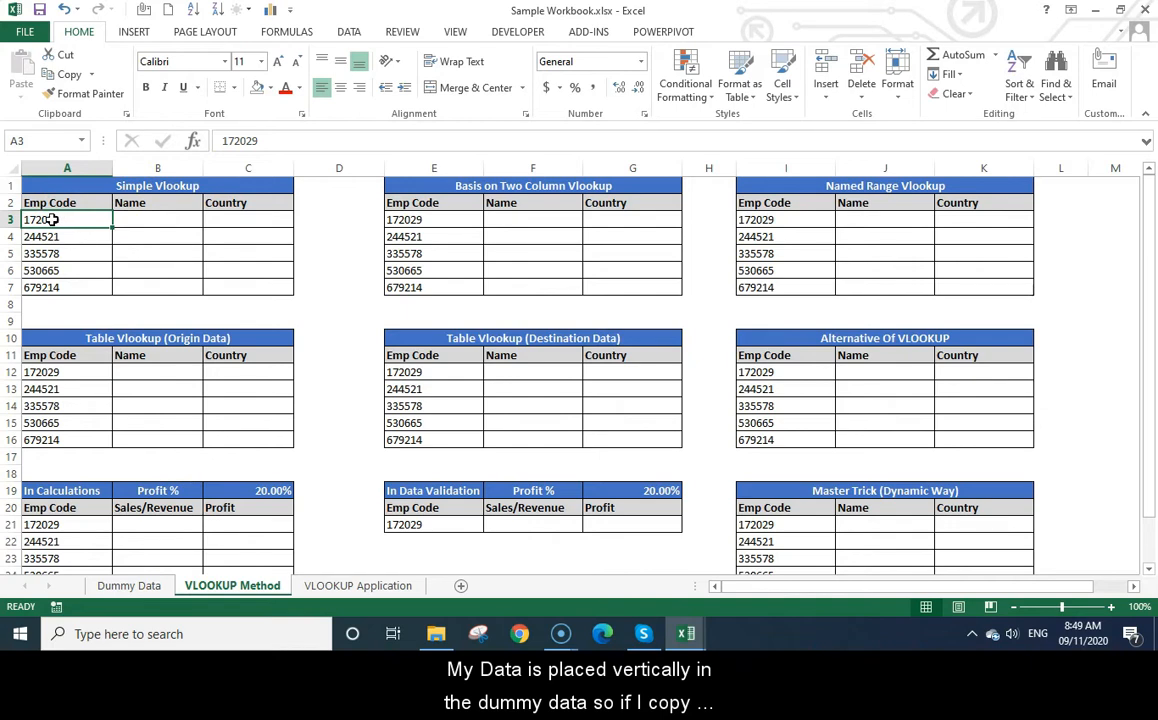
Copy the first employee code from the Simple Vlookup table and examine the Employee Code column on the Dummy Data sheet
key("ctrl+c")
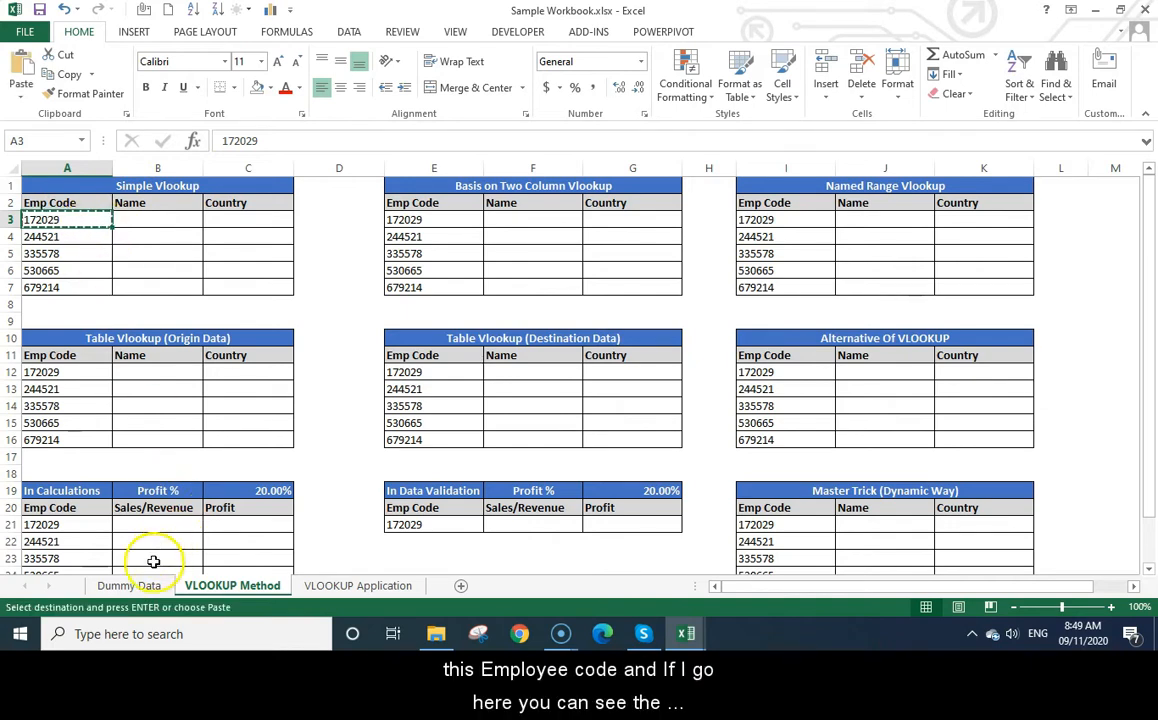
left_click(135, 586)
left_click(138, 268)
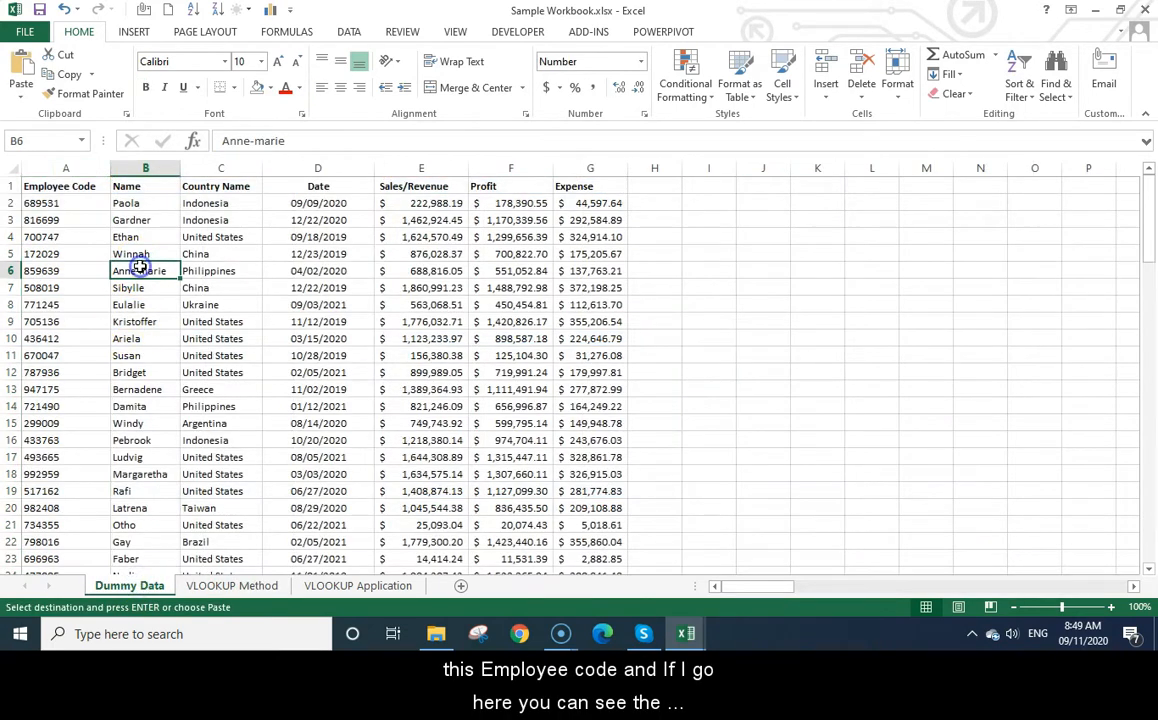
left_click(66, 167)
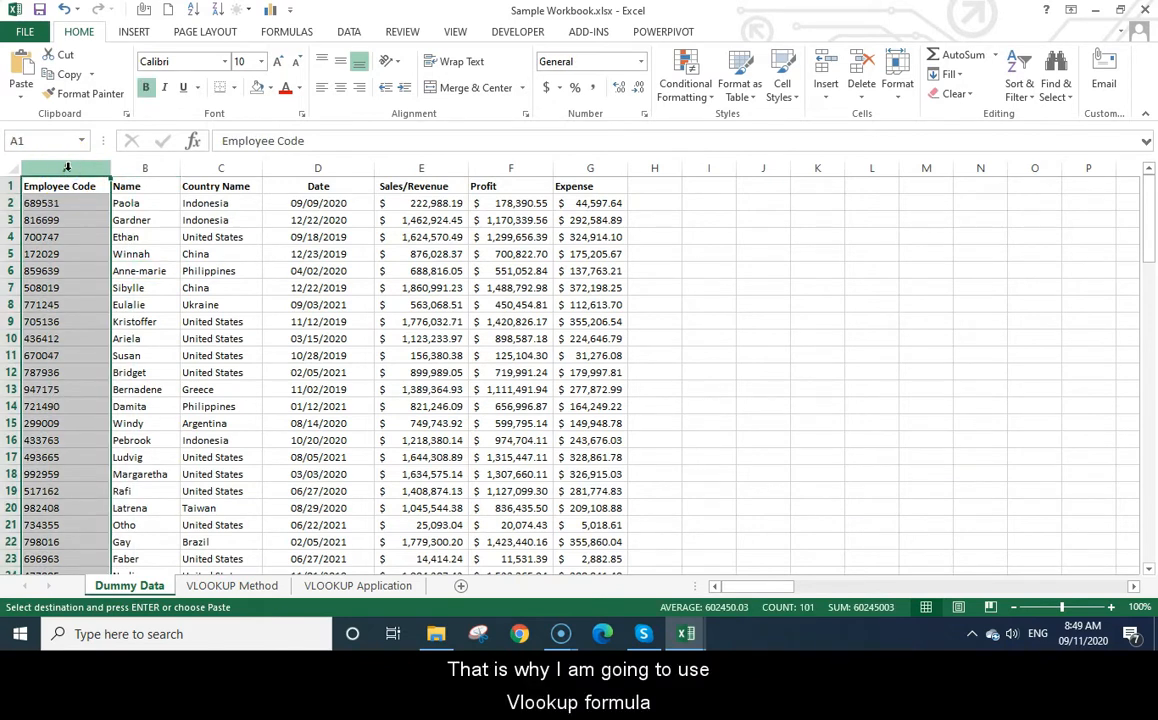
Start a VLOOKUP in cell B3 of the VLOOKUP Method sheet, review its function arguments, and discard the formula
left_click(234, 586)
left_click(180, 221)
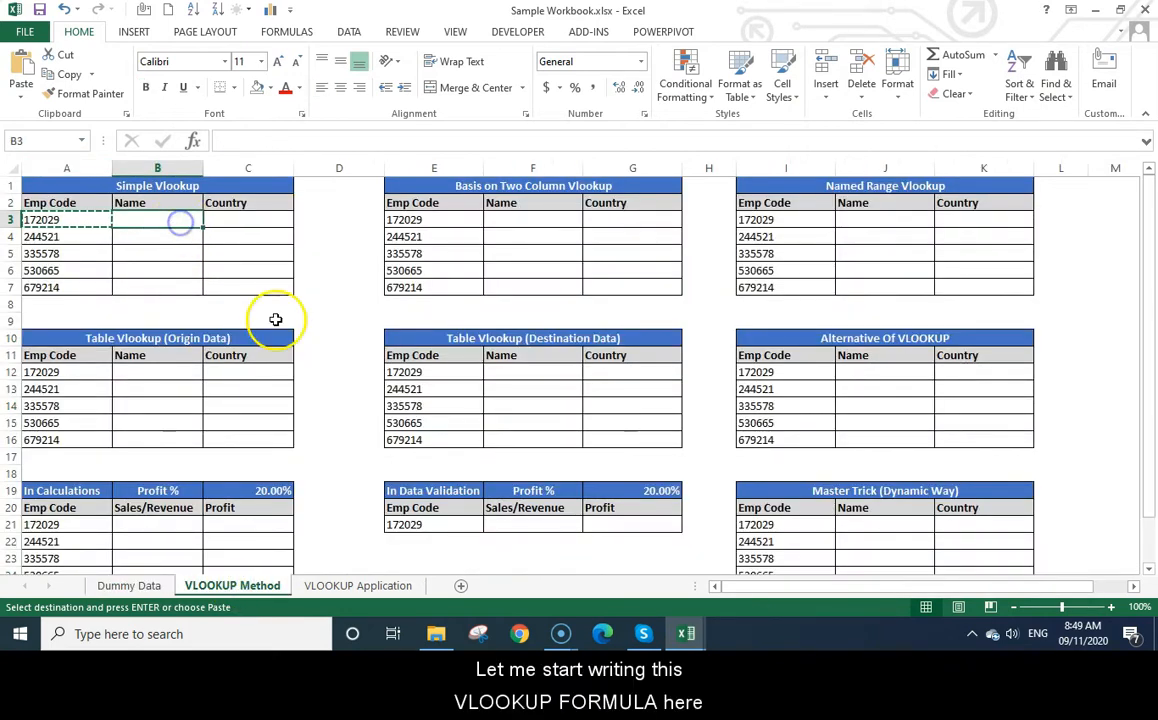
key("Escape")
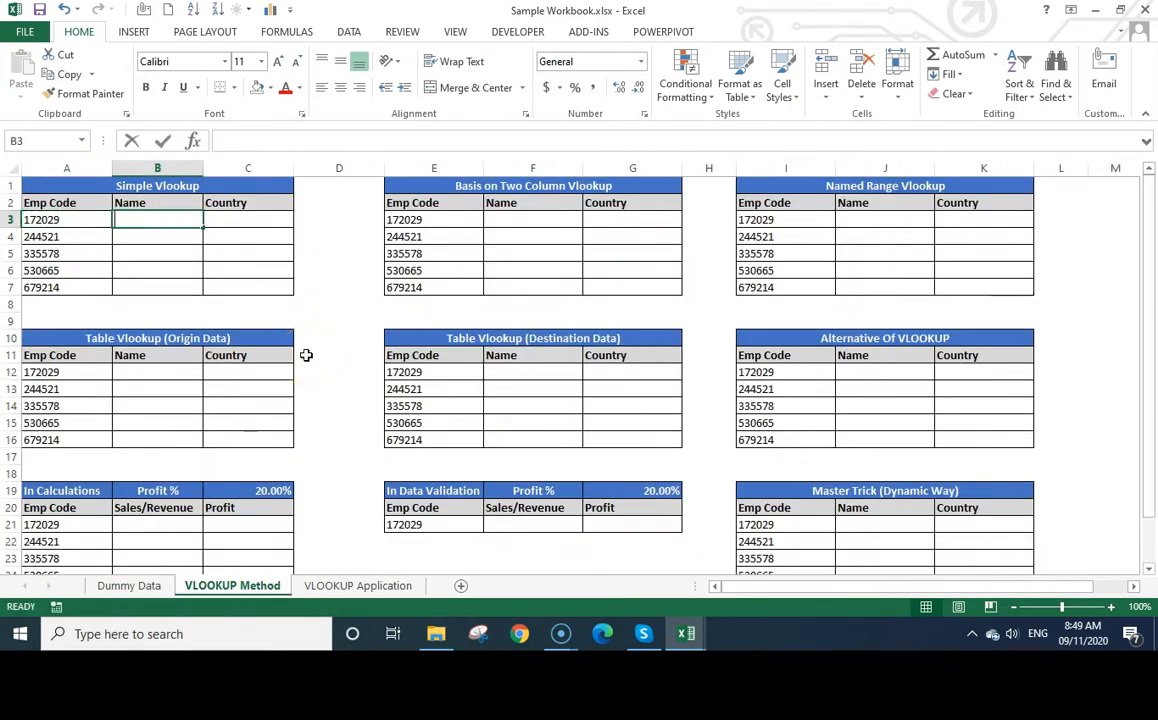
type("=vlookup(")
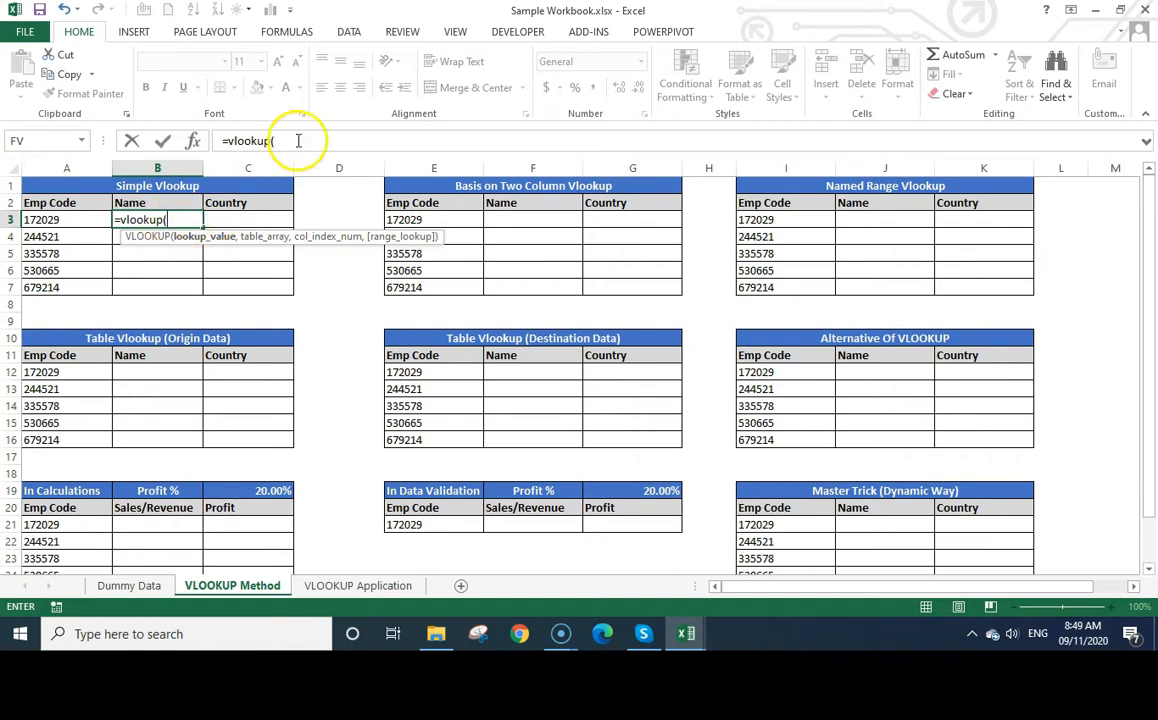
left_click(193, 142)
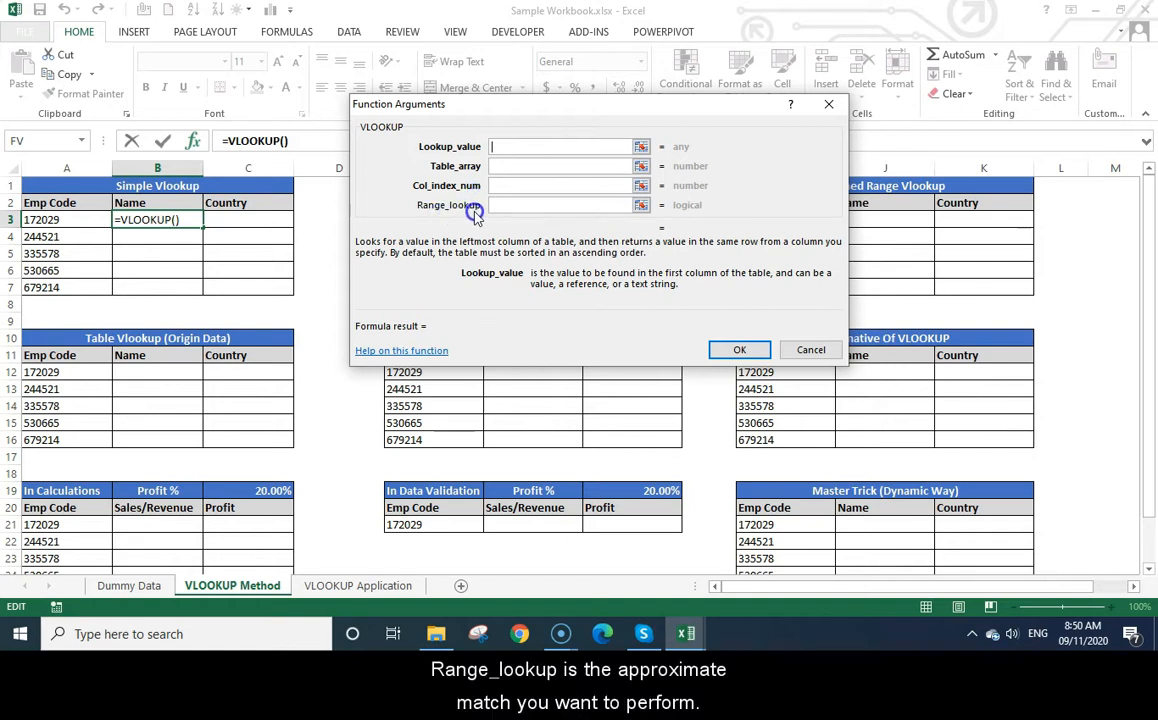
left_click(810, 350)
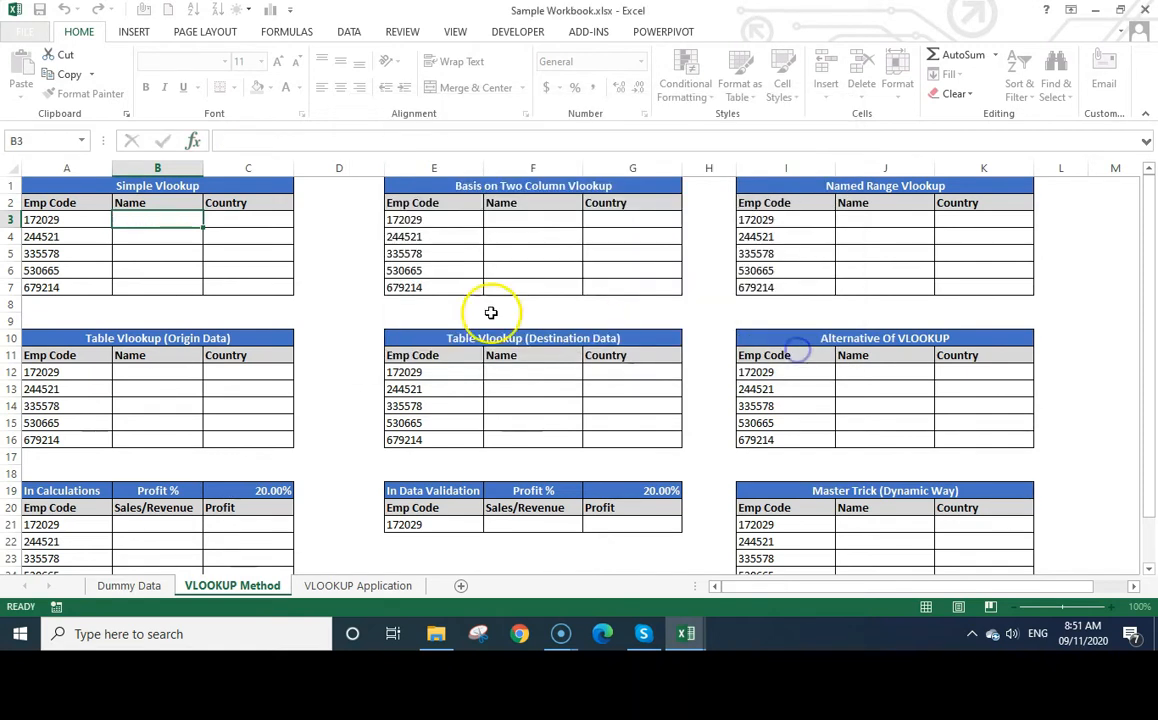
Begin a VLOOKUP formula in cell B3 with the employee code in A3 as the lookup value
type("=vloo")
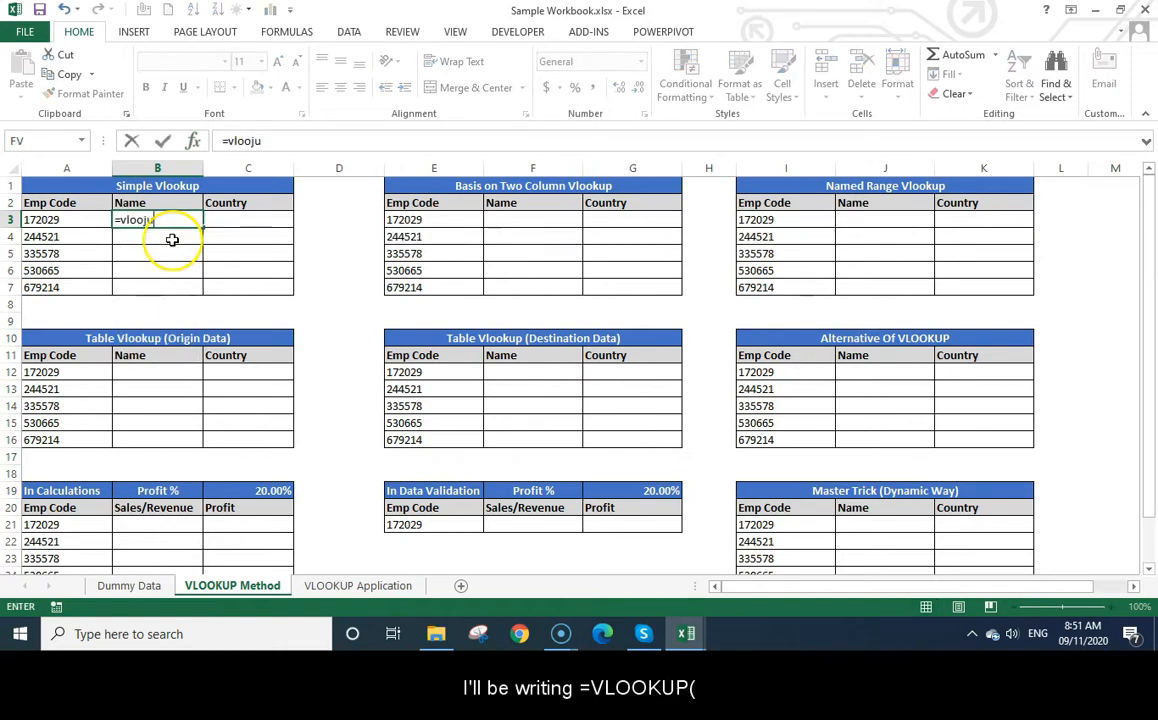
type("kup(")
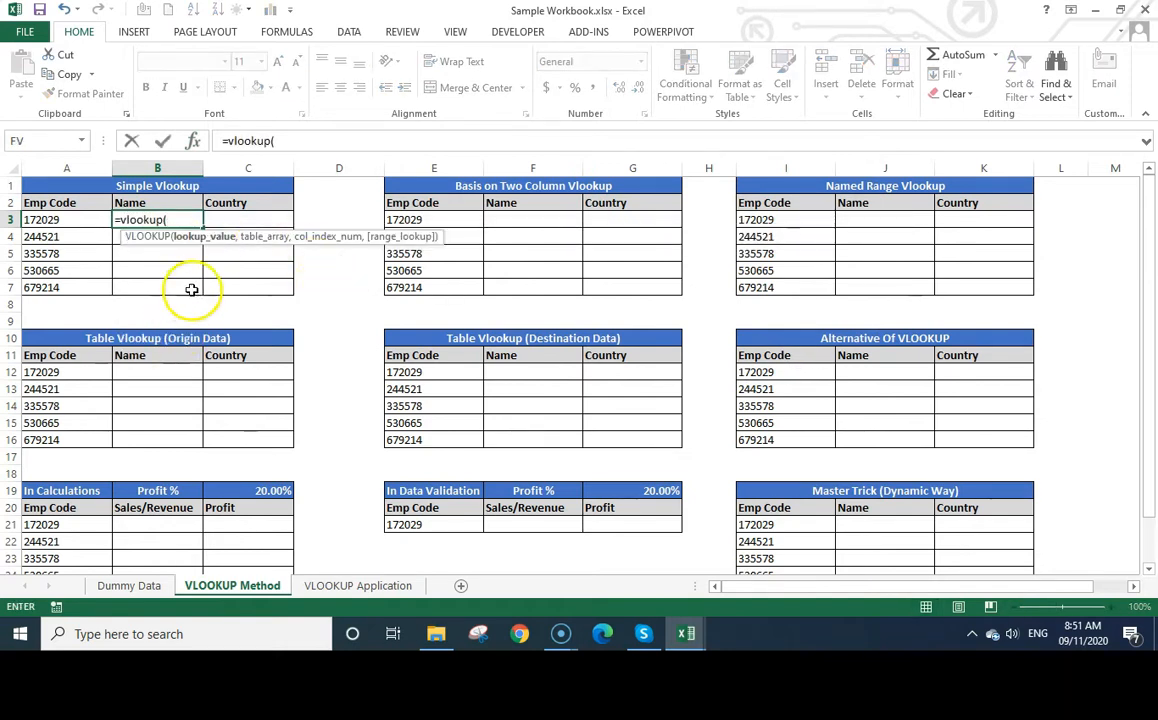
left_click(78, 220)
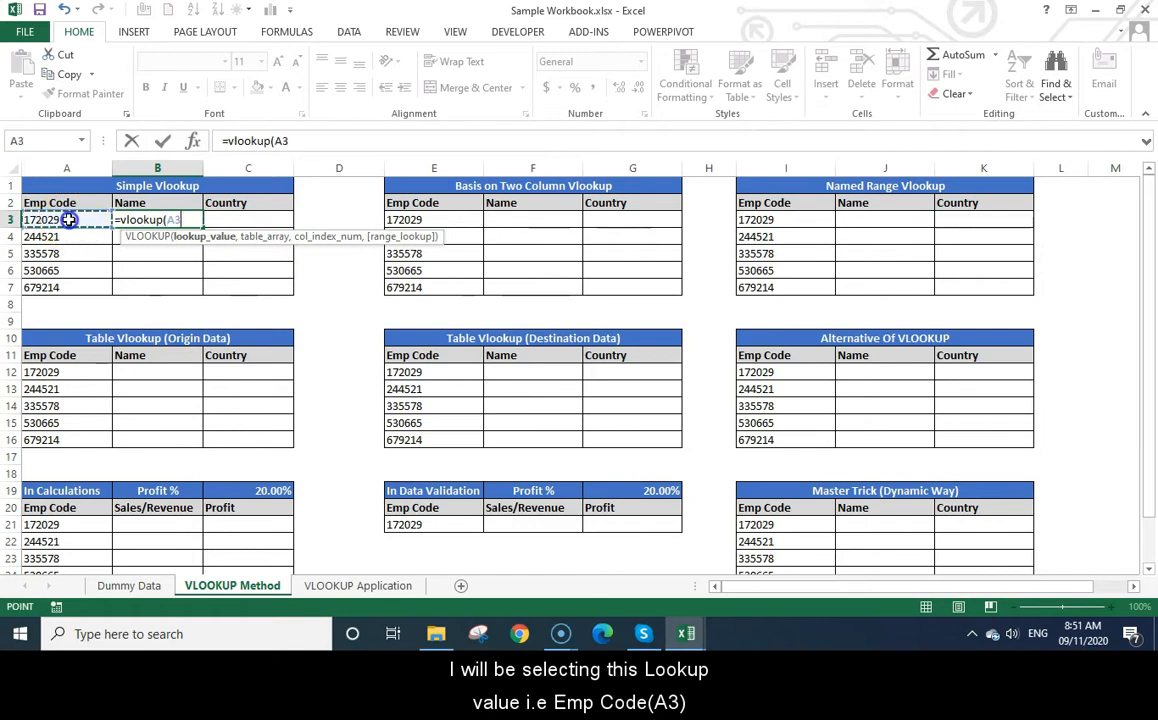
type(",")
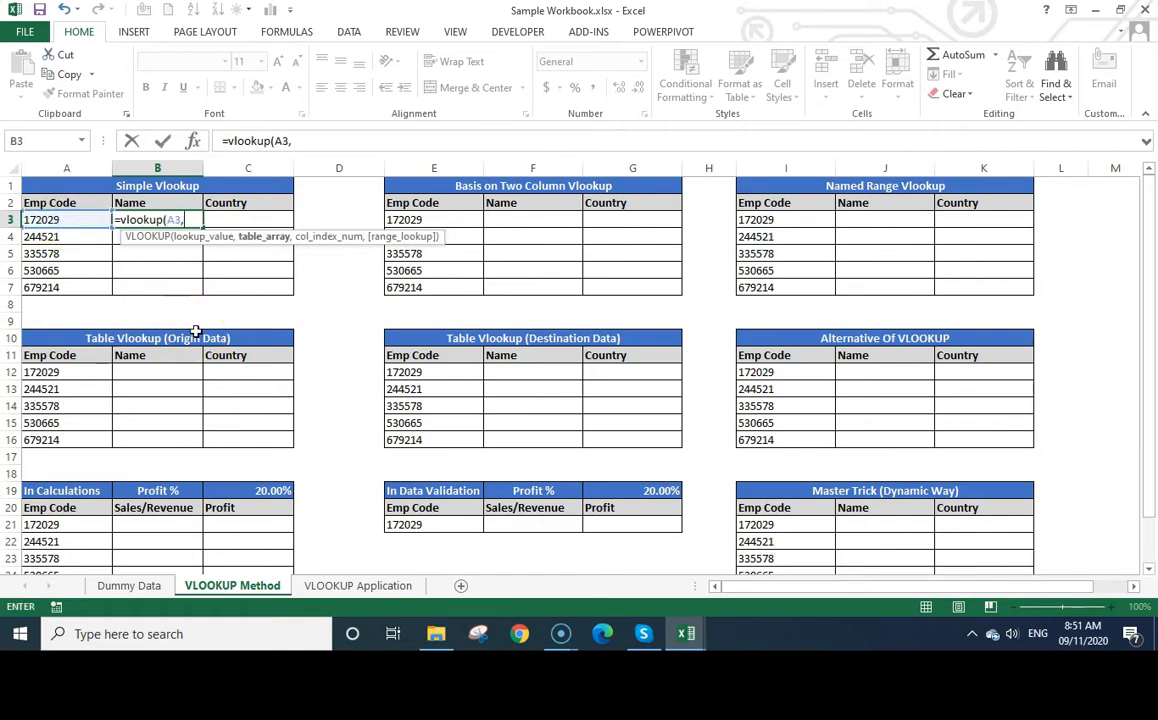
Set the formula's table array to the range A1:G101 on the Dummy Data sheet
left_click(140, 587)
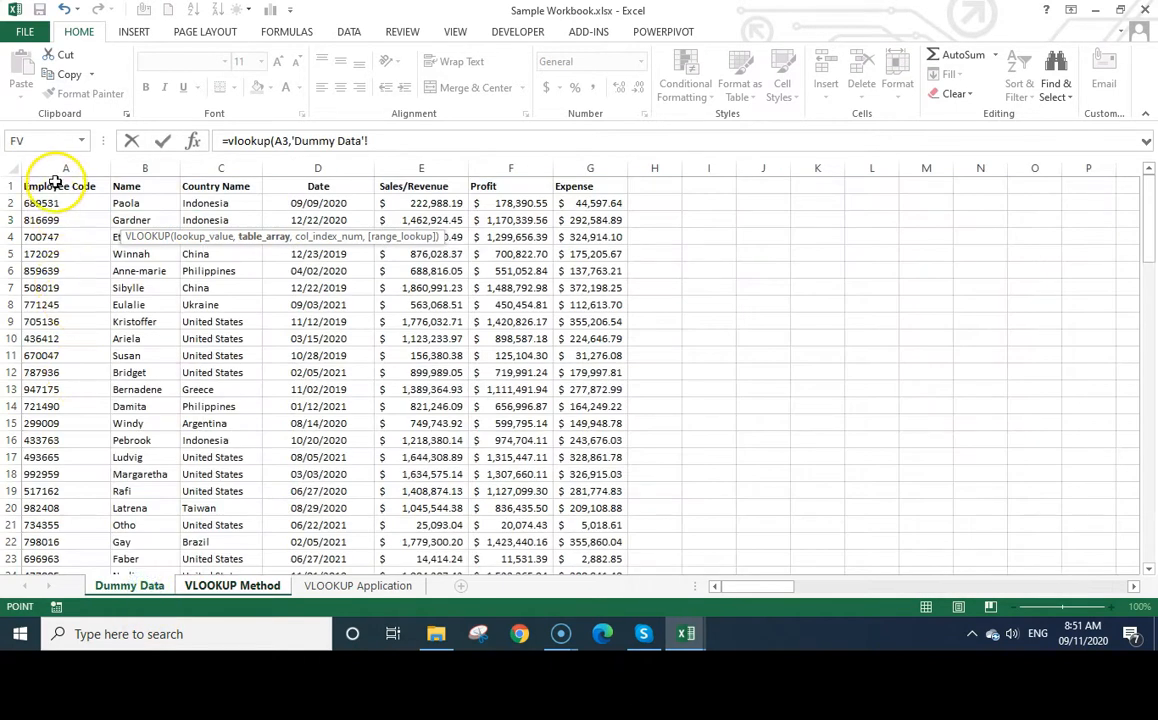
left_click(52, 186)
key("ctrl+shift+Right")
key("ctrl+shift+Down")
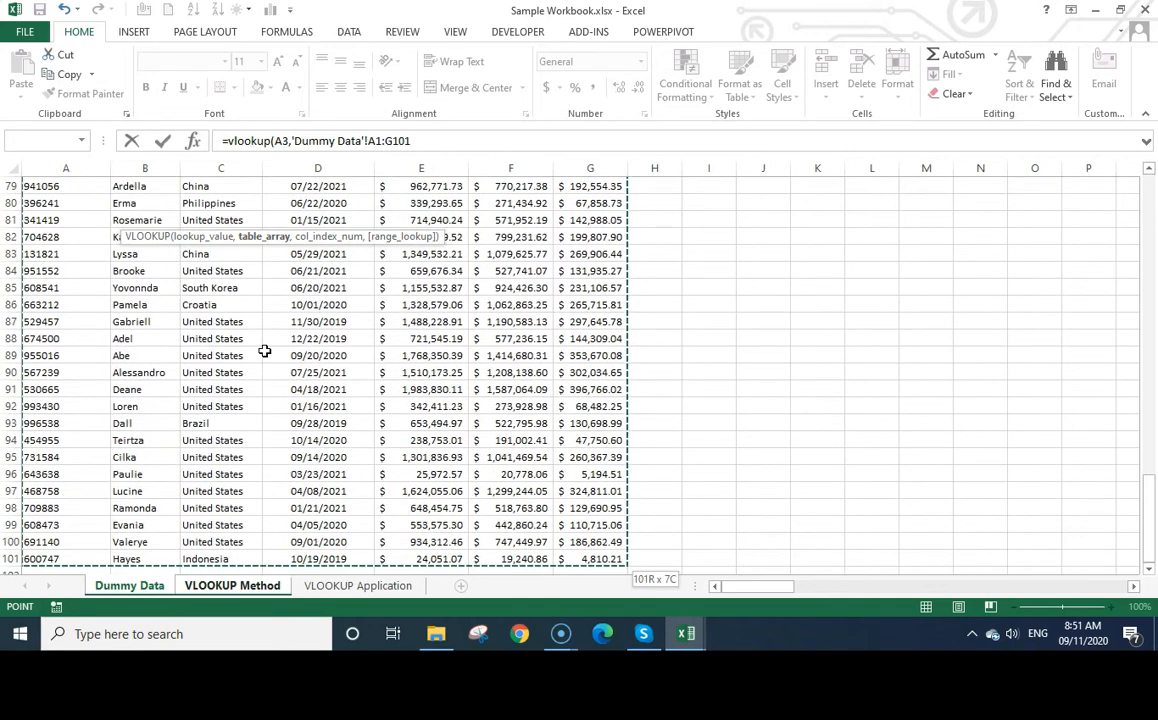
left_click(414, 141)
type(",")
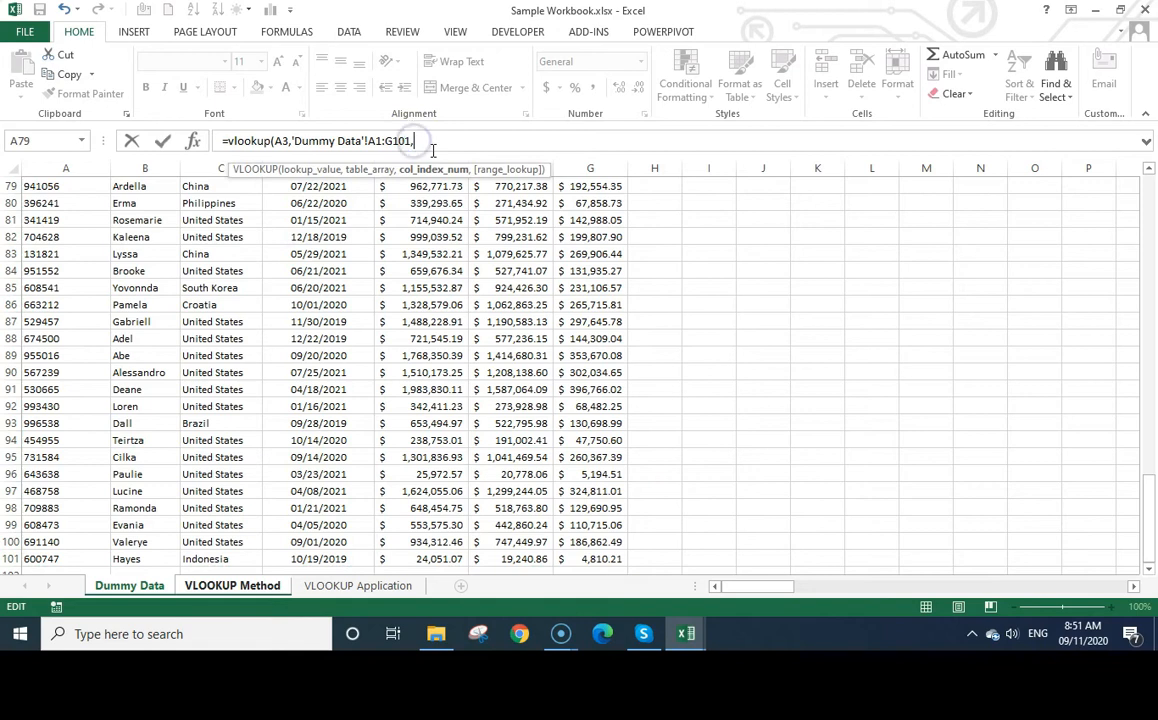
Complete the VLOOKUP with column index 2 and 0 for an exact match, and enter it
scroll(147, 186, "up", 20)
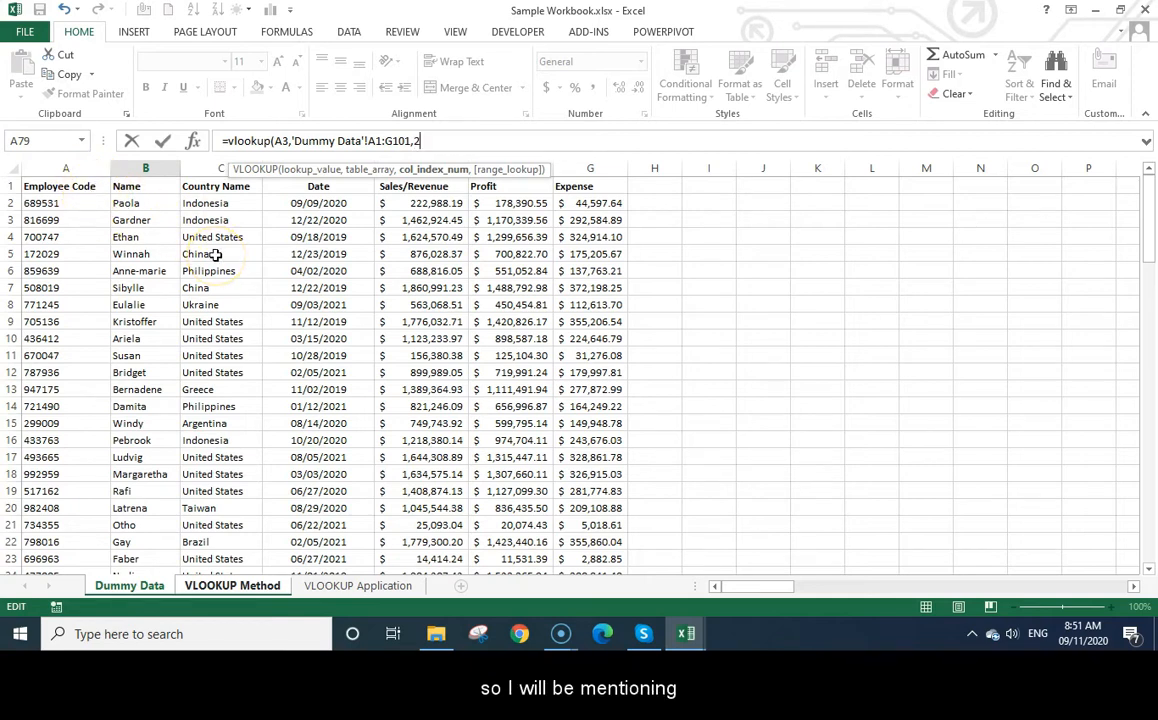
type(",")
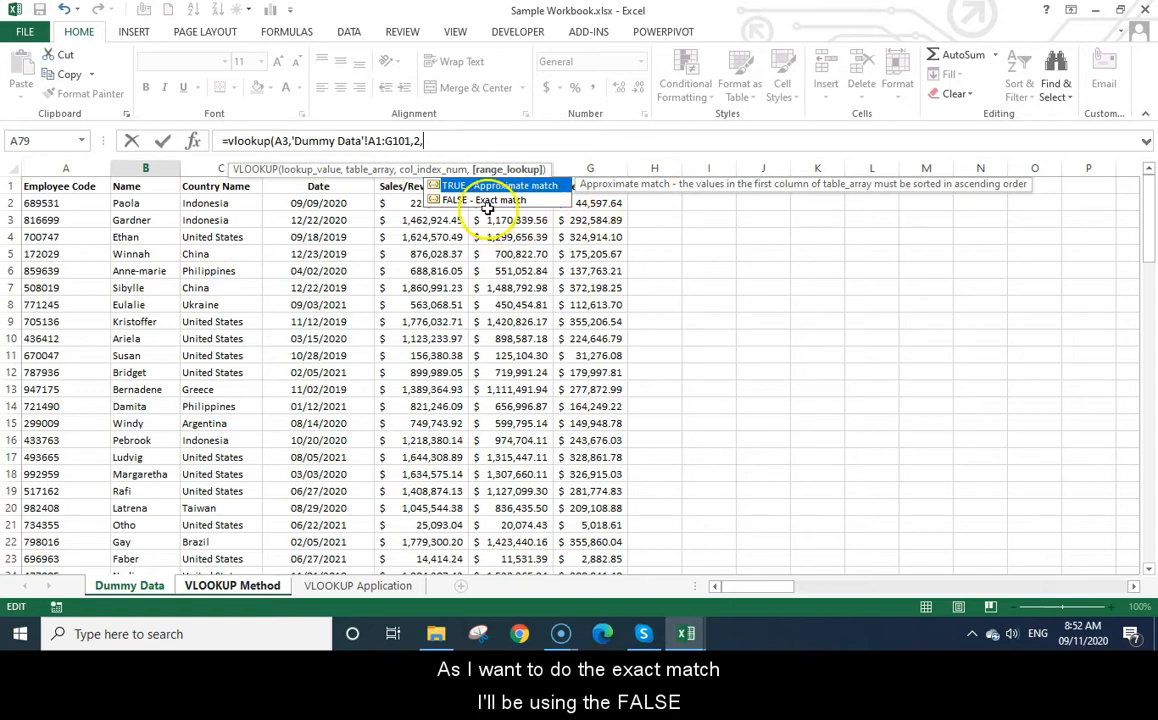
type("fal")
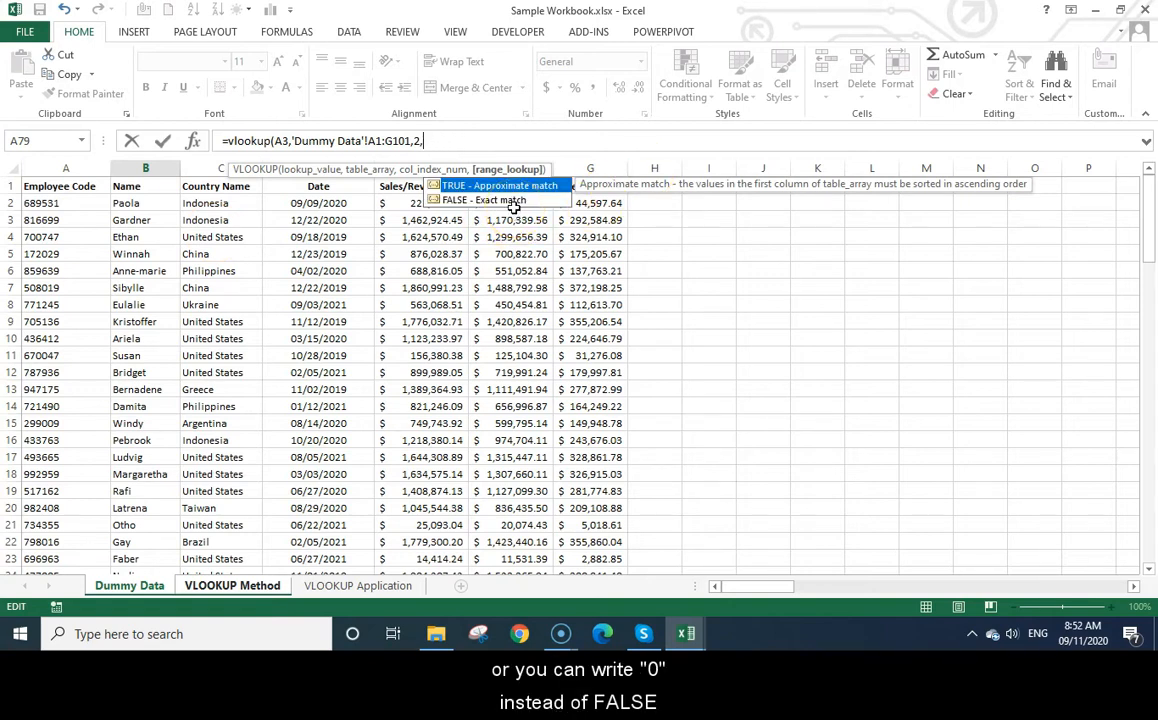
type("0")
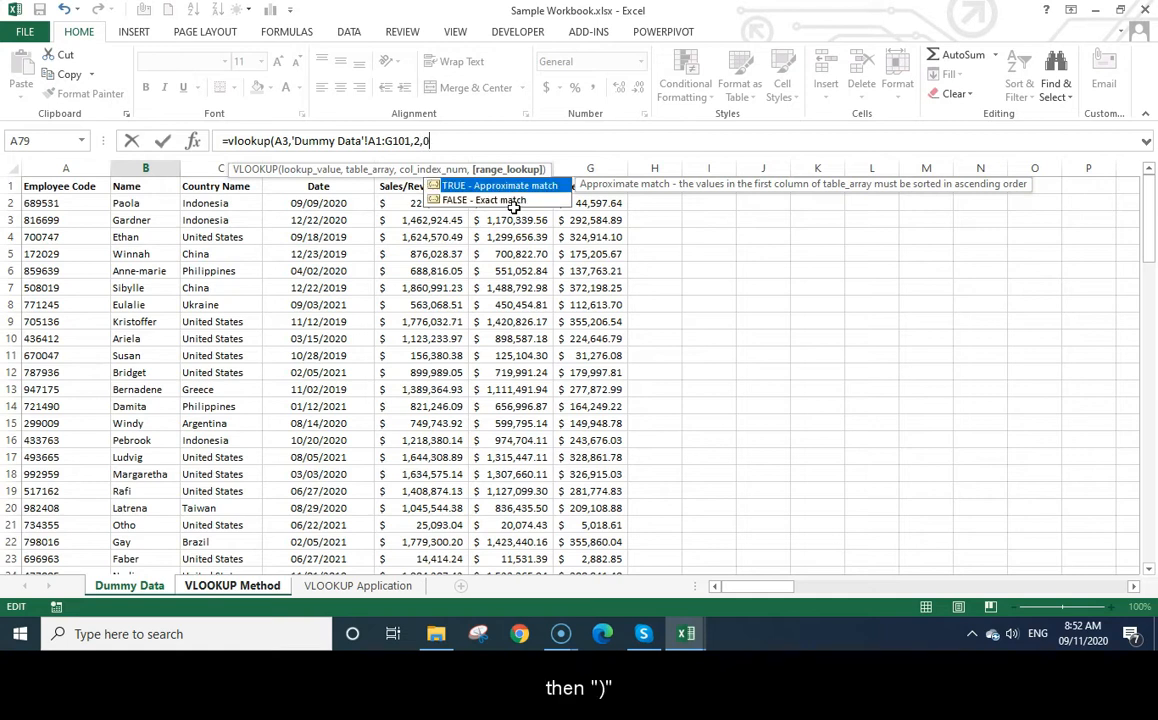
type(")")
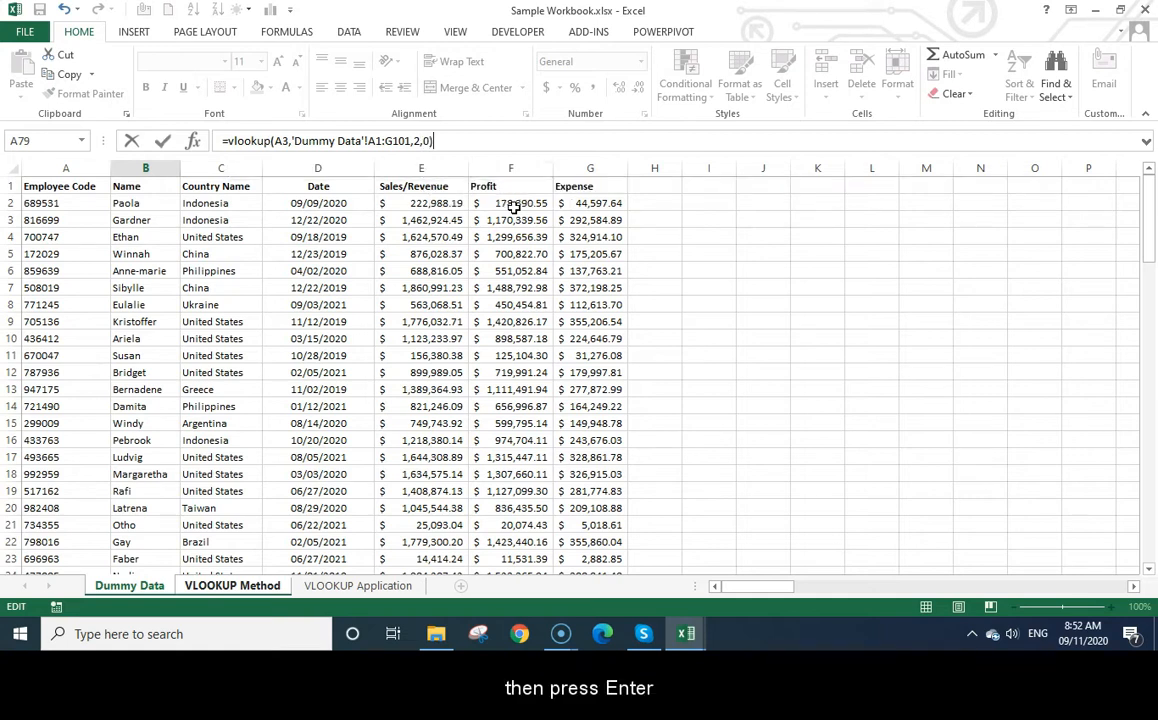
key("Return")
Copy the VLOOKUP formula from B3 to the Name cells B3:B7 of the Simple Vlookup table
left_click(155, 221)
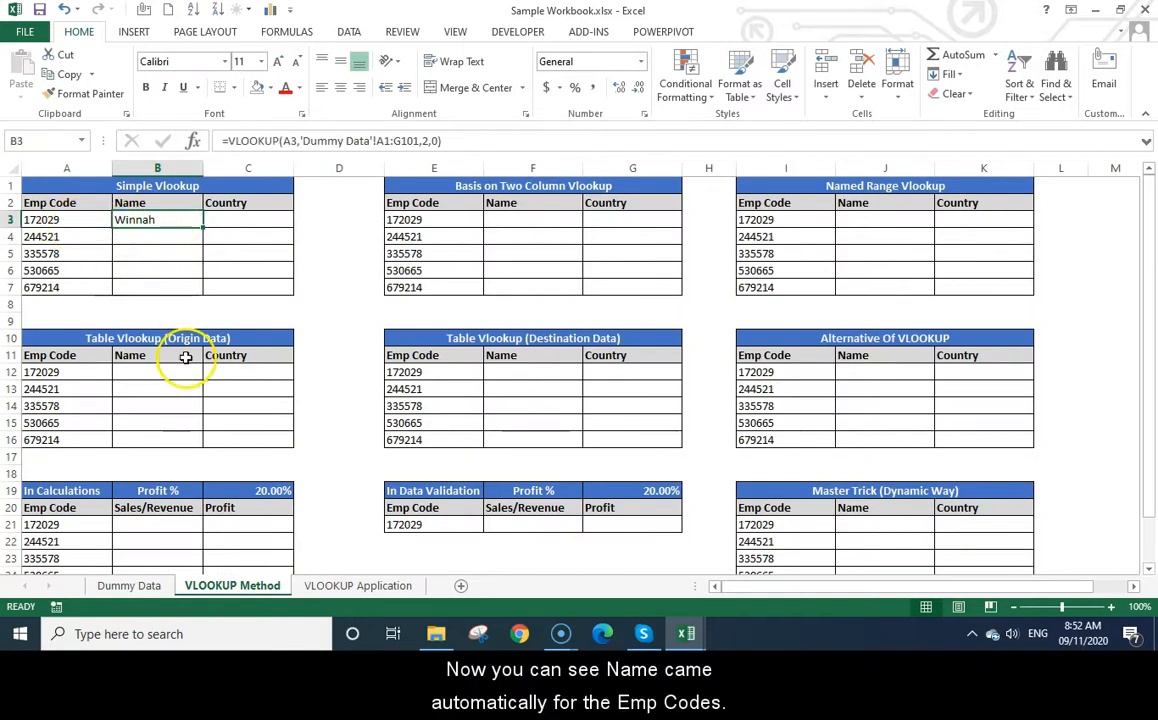
key("ctrl+c")
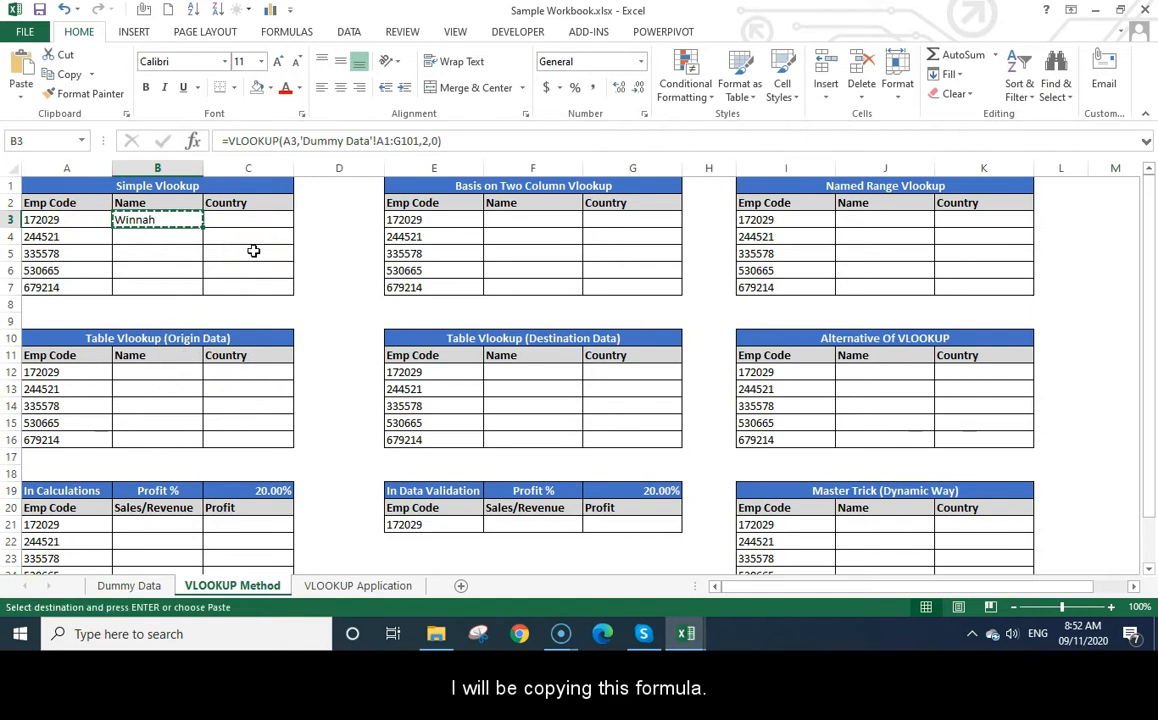
left_click_drag(173, 222, 167, 292)
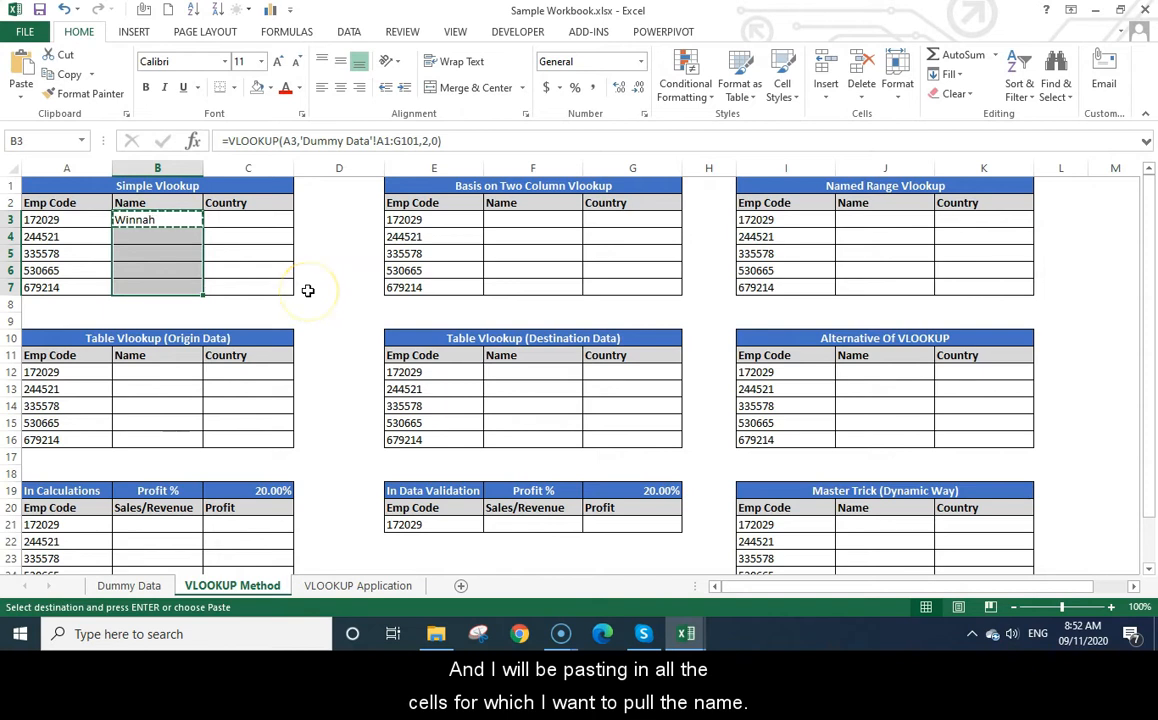
key("ctrl+v")
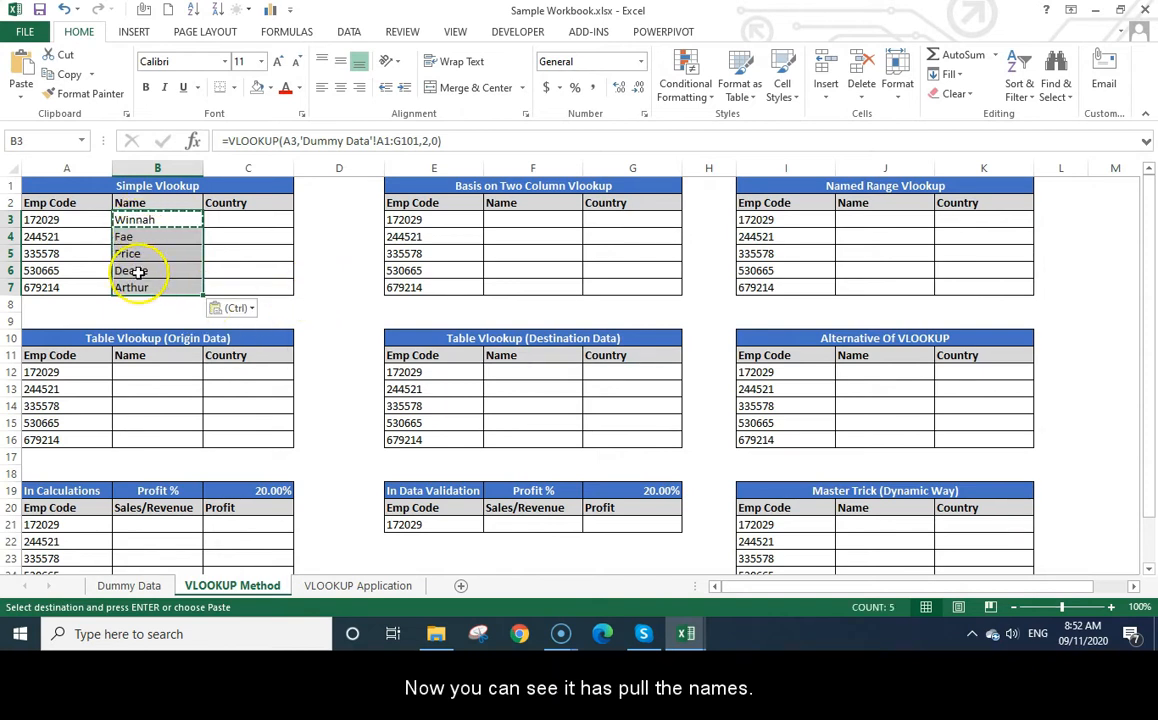
left_click(116, 305)
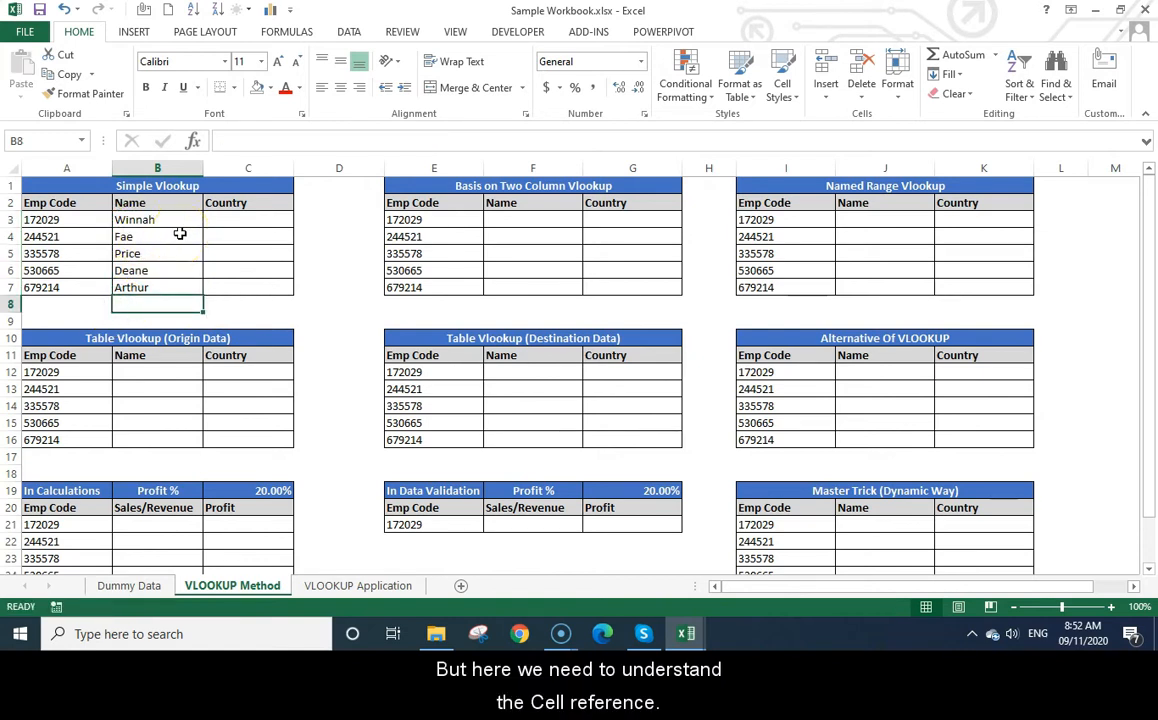
Compare the table array references in the VLOOKUP formulas of cells B3 and B4
left_click(157, 219)
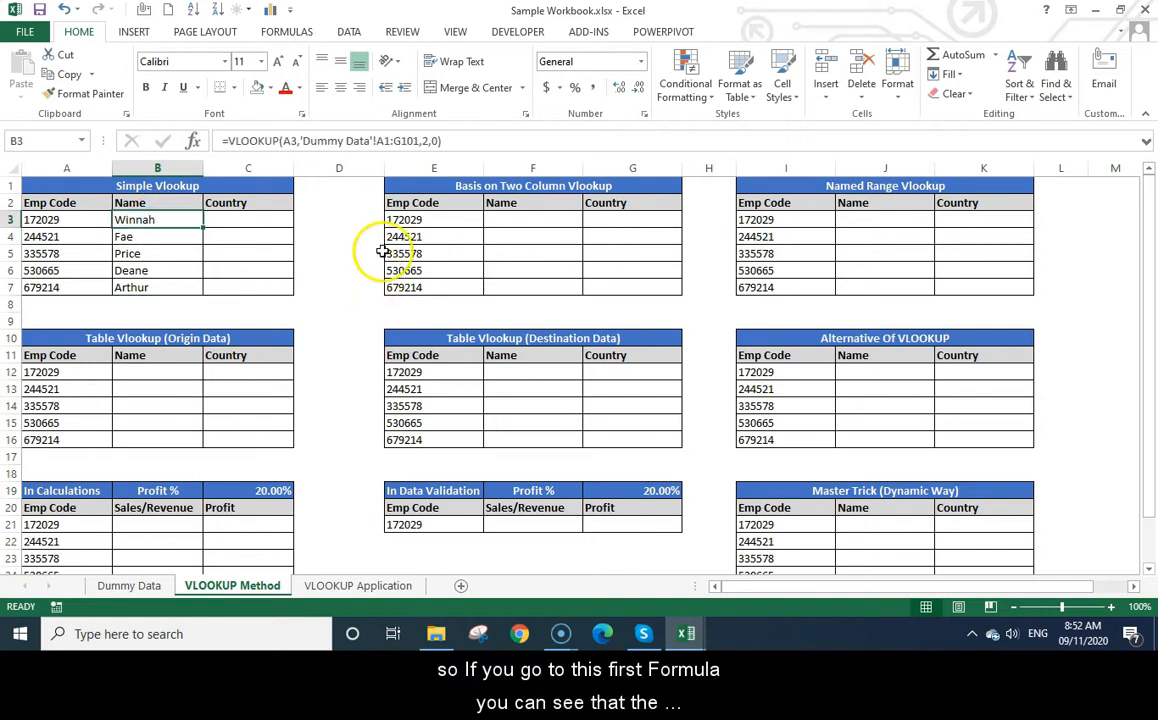
left_click(378, 141)
left_click_drag(377, 141, 420, 141)
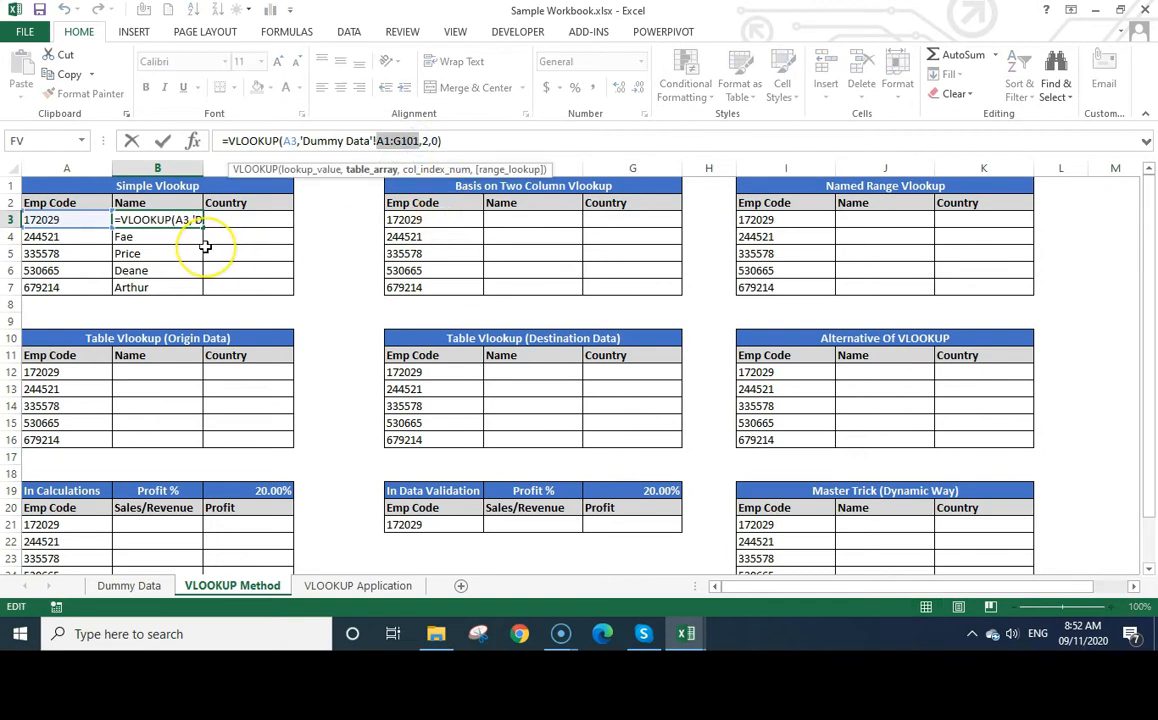
key("Escape")
left_click(166, 237)
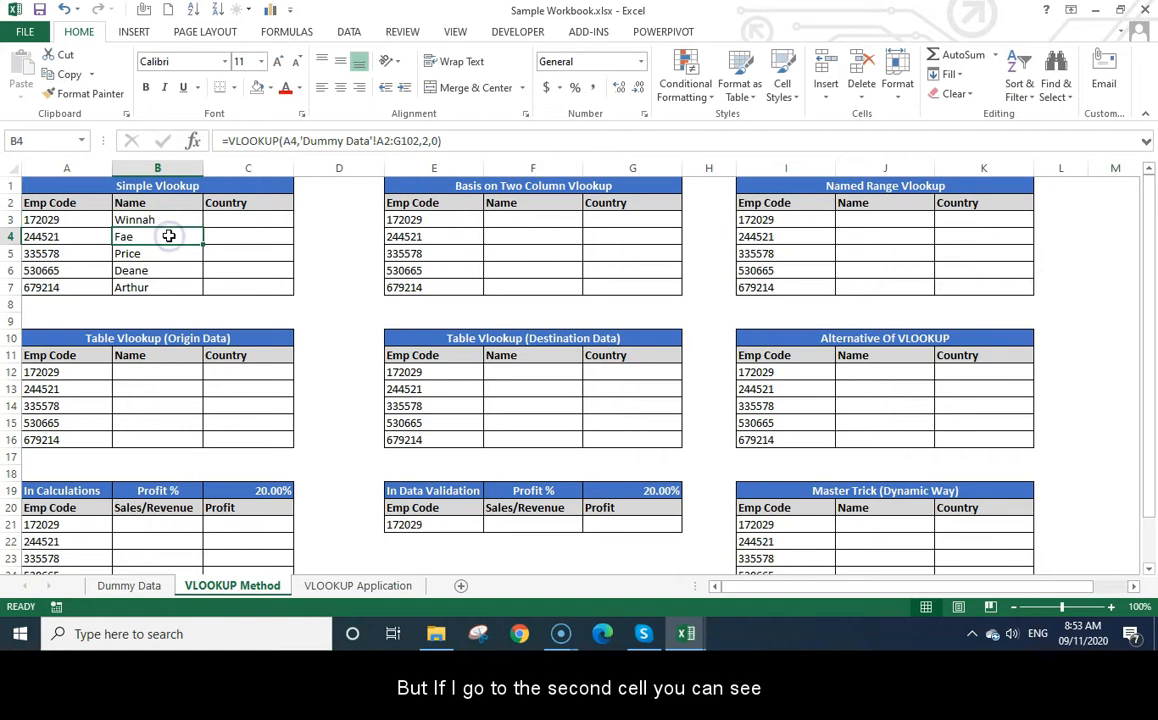
left_click_drag(376, 141, 421, 141)
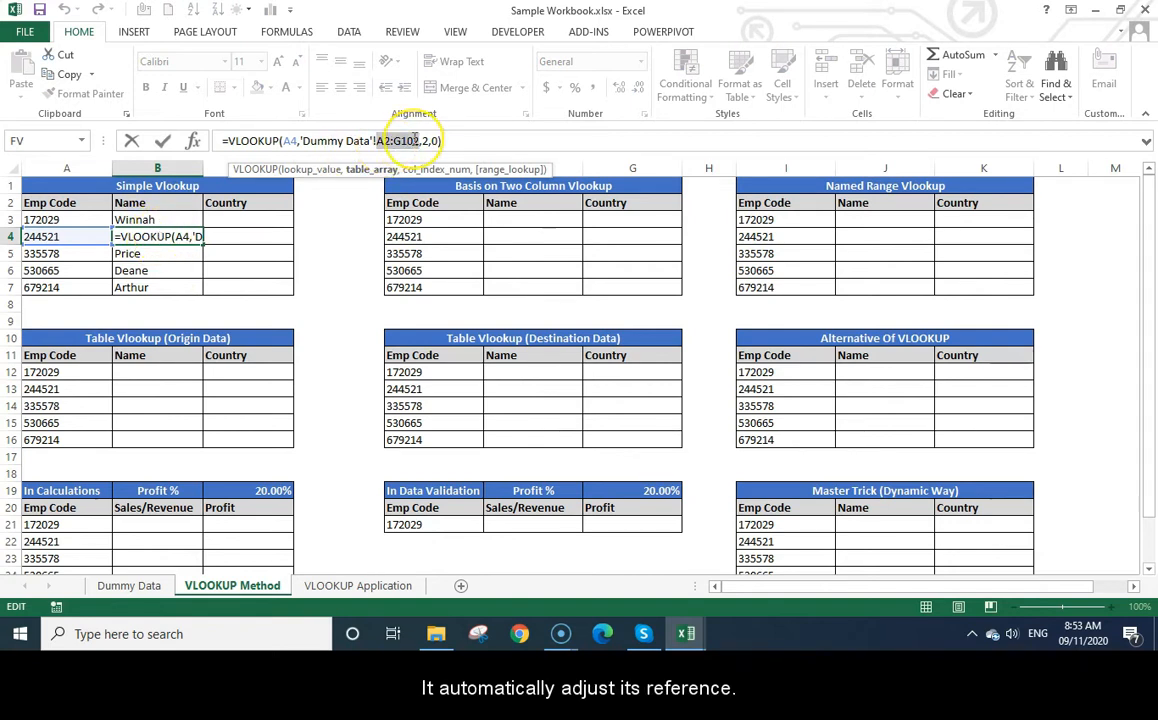
key("Escape")
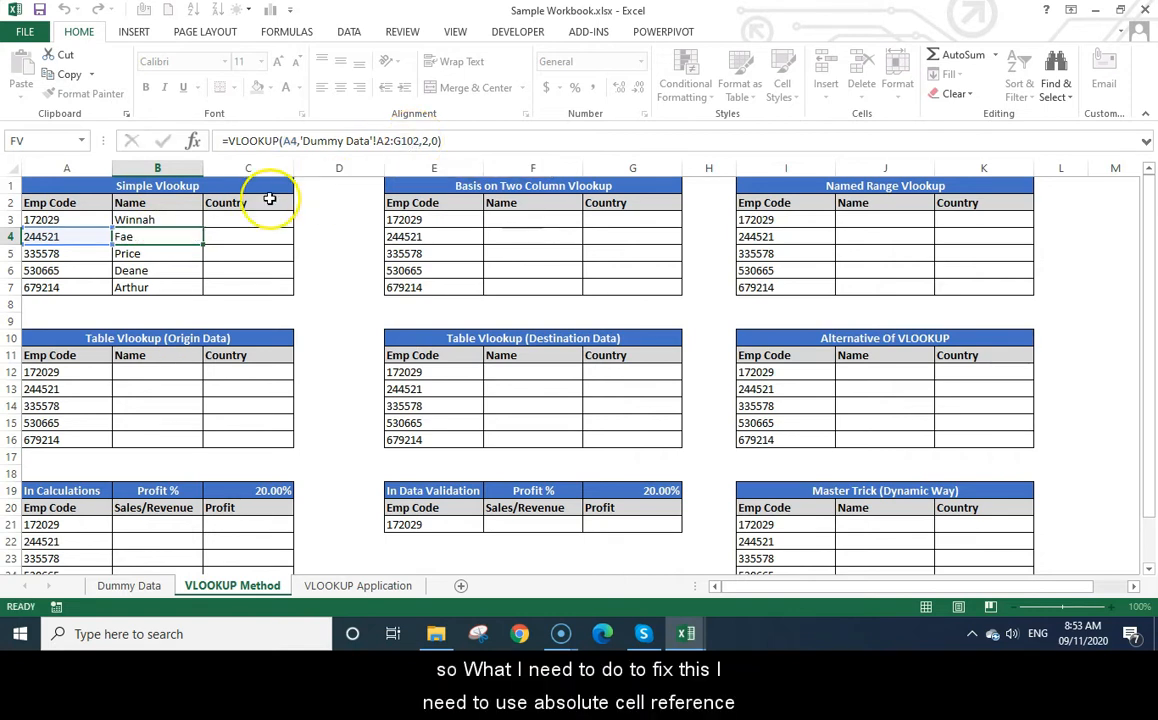
Make the table array in B3's VLOOKUP formula absolute as $A$1:$G$101 and enter the formula
left_click(165, 220)
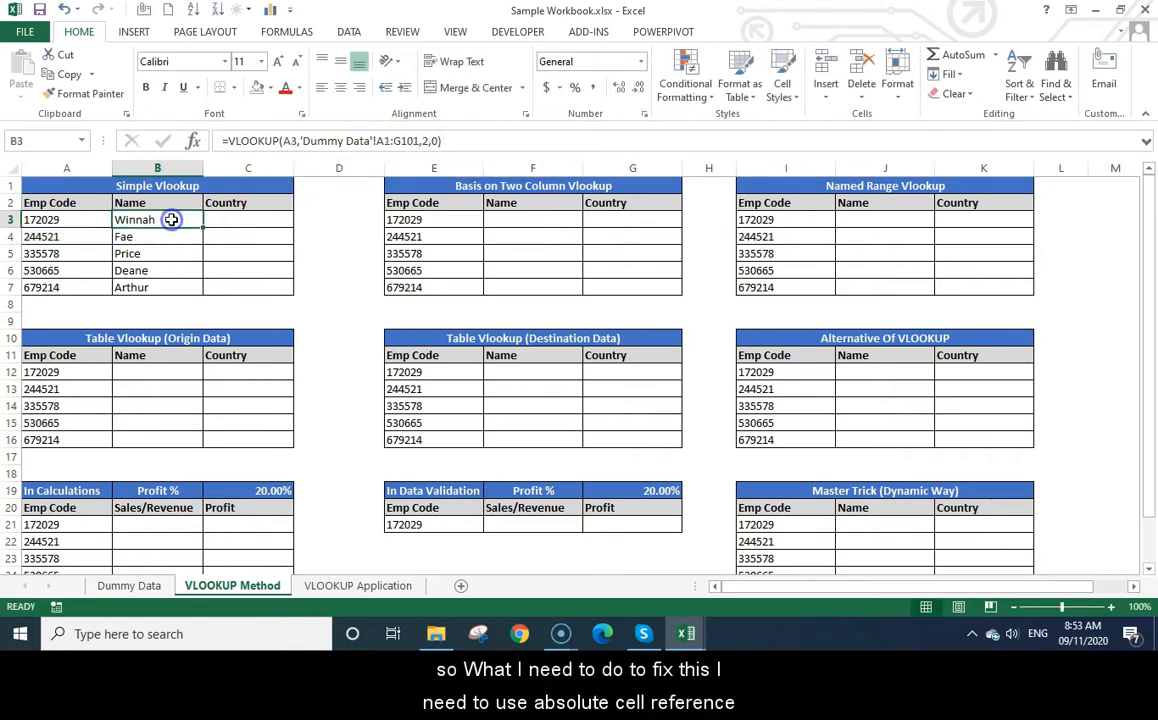
left_click(386, 142)
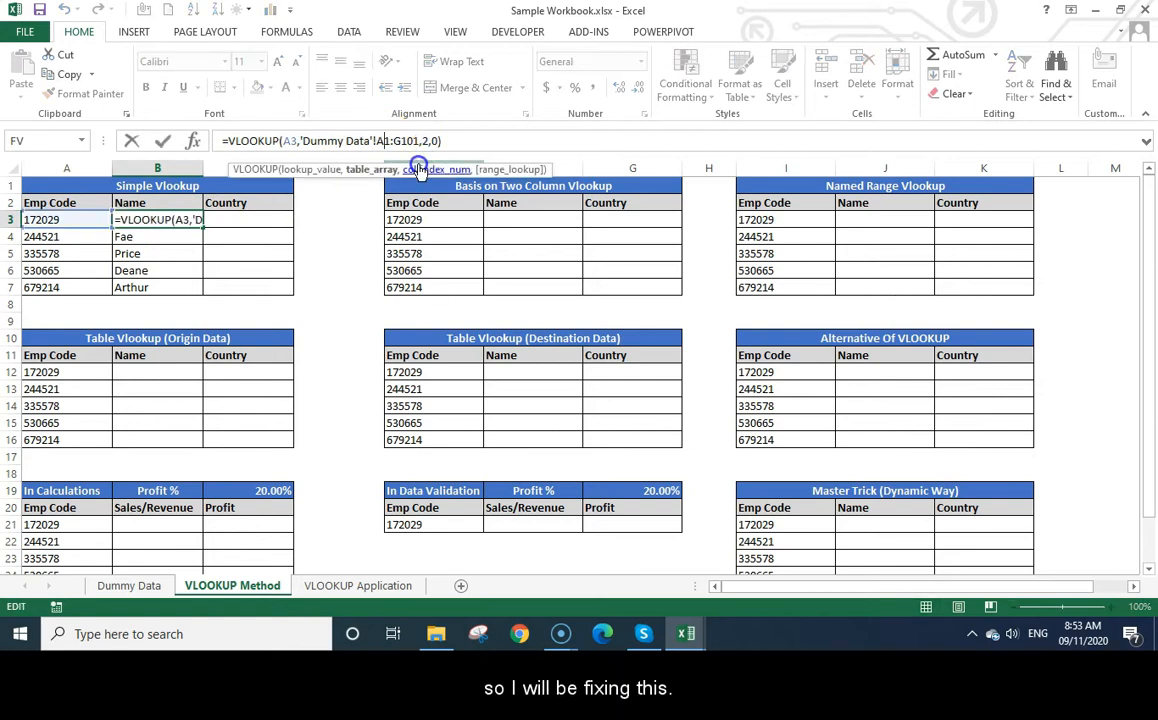
key("F4")
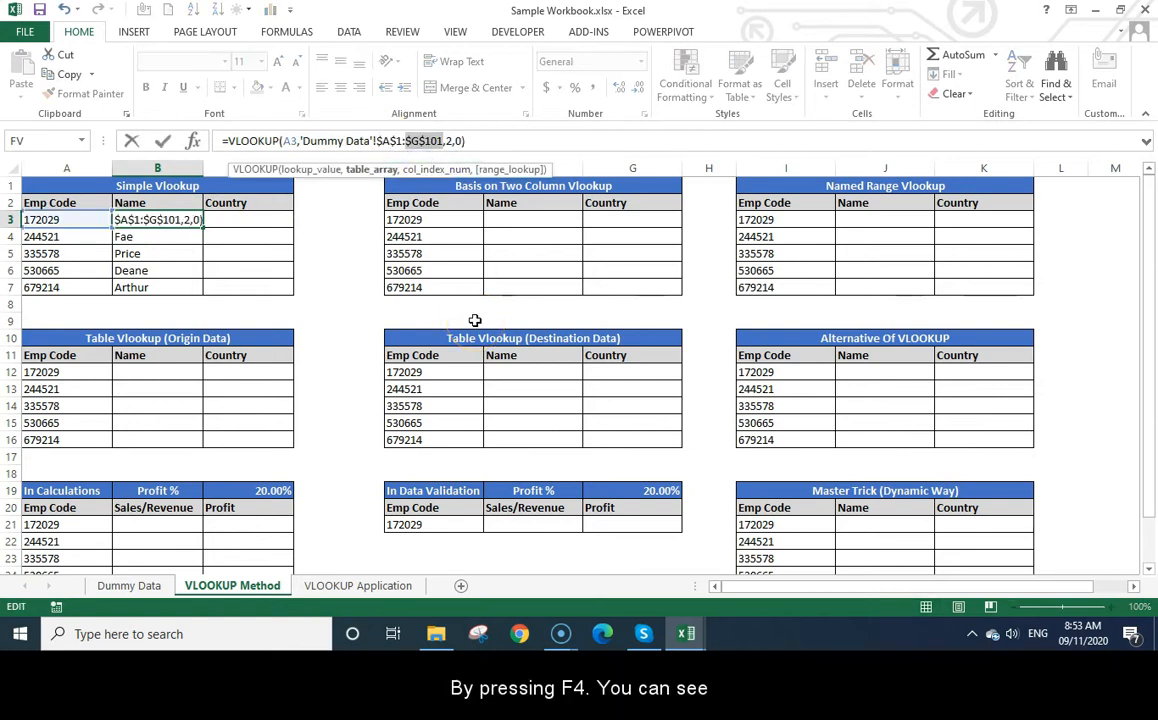
left_click(393, 141)
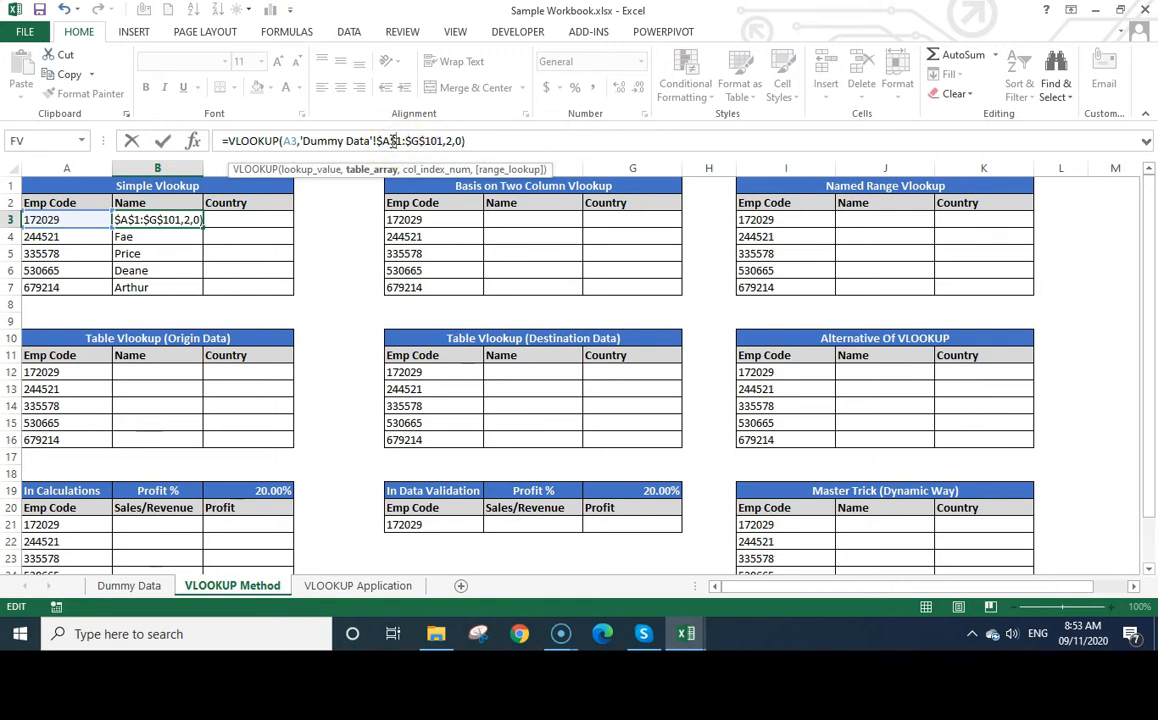
left_click(382, 141)
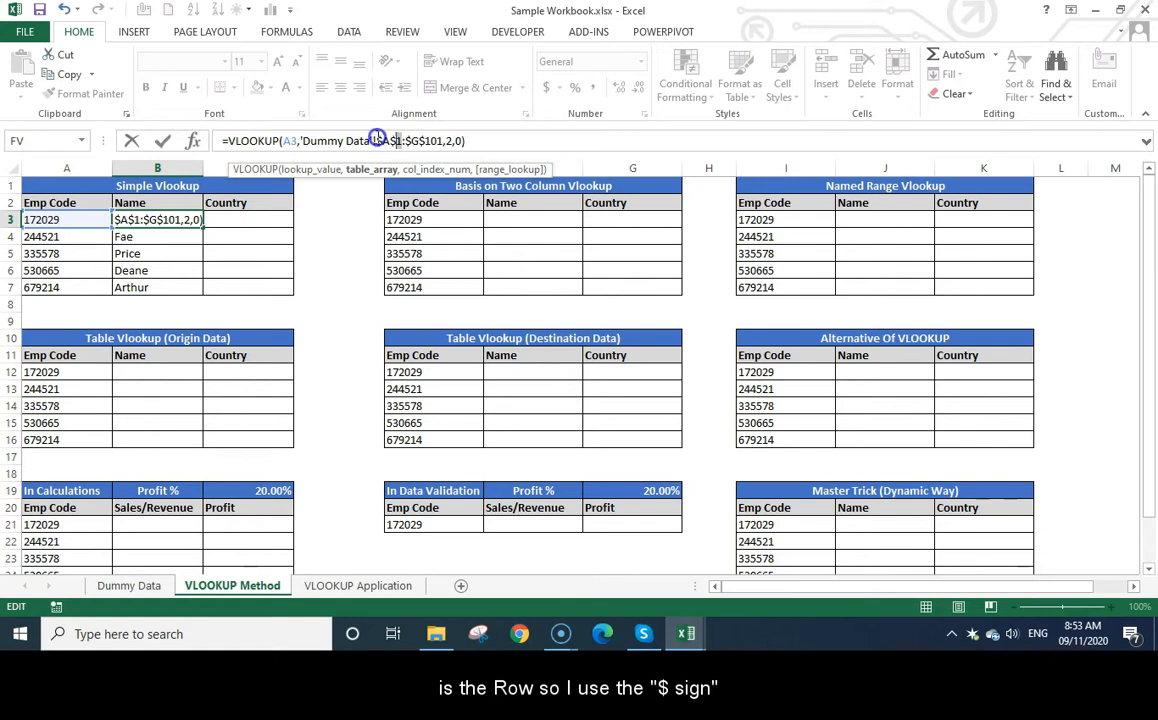
left_click_drag(378, 140, 385, 139)
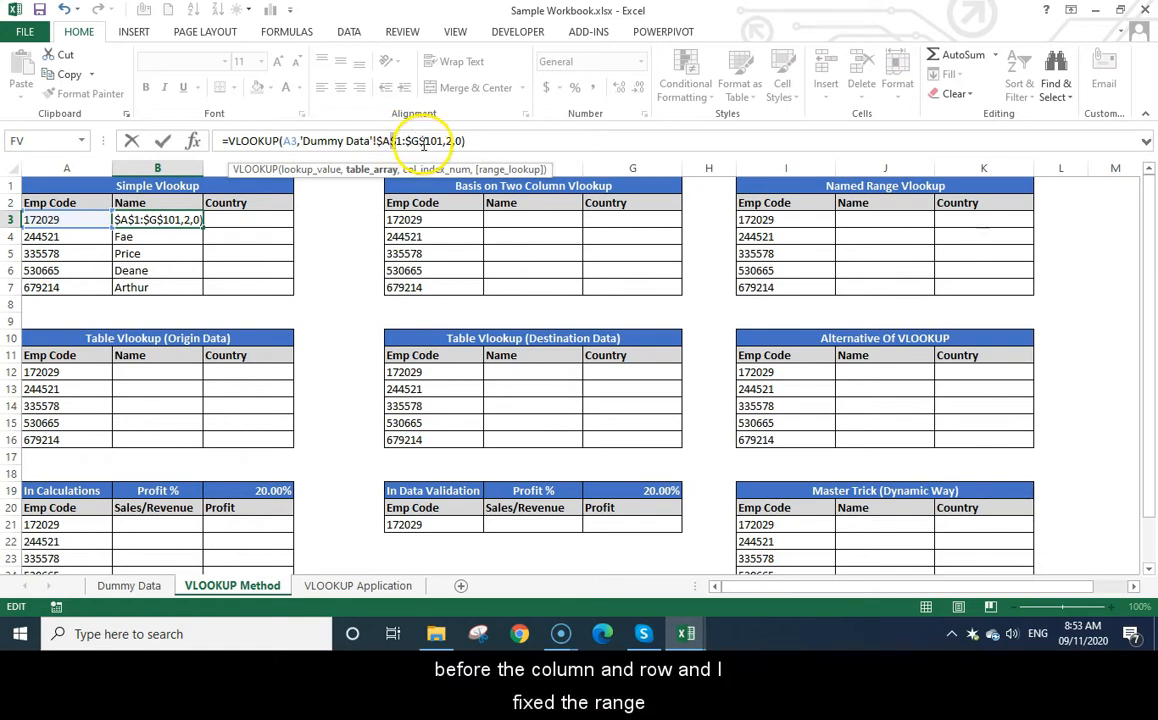
left_click(432, 133)
key("ctrl+Return")
Copy the corrected VLOOKUP formula from B3 over the Name cells B3:B7 and check the table array in B4
key("ctrl+c")
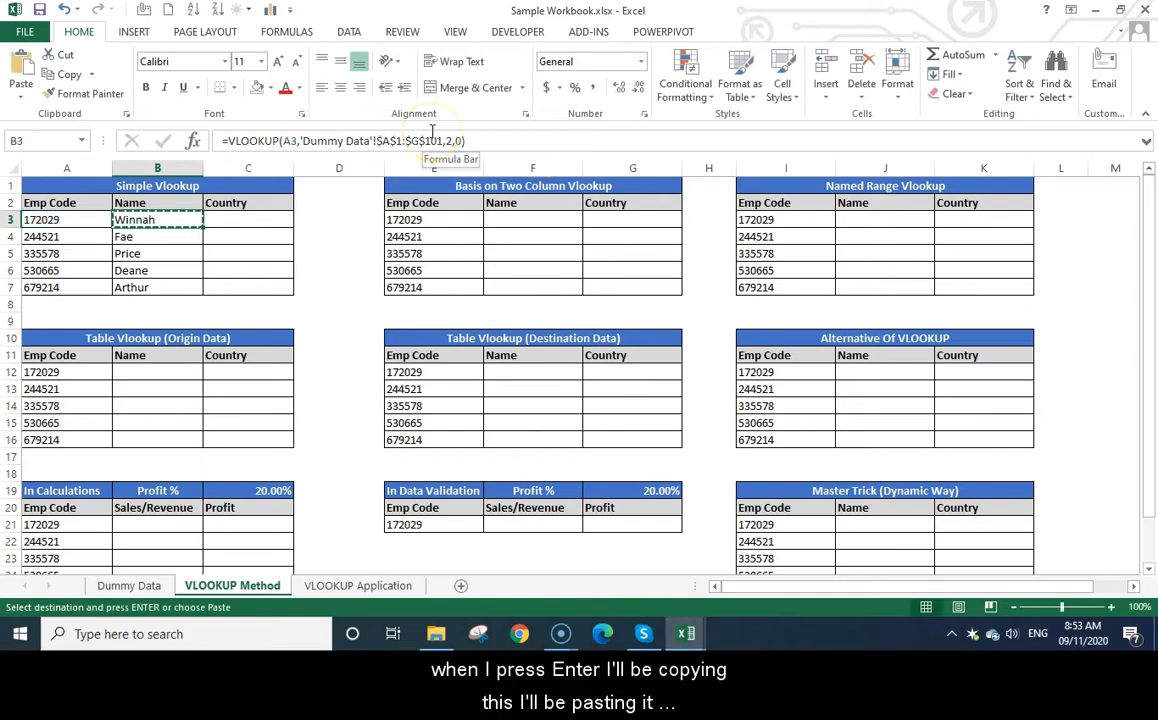
key("shift+Down")
key("shift+Down")
key("shift+Down")
key("shift+Down")
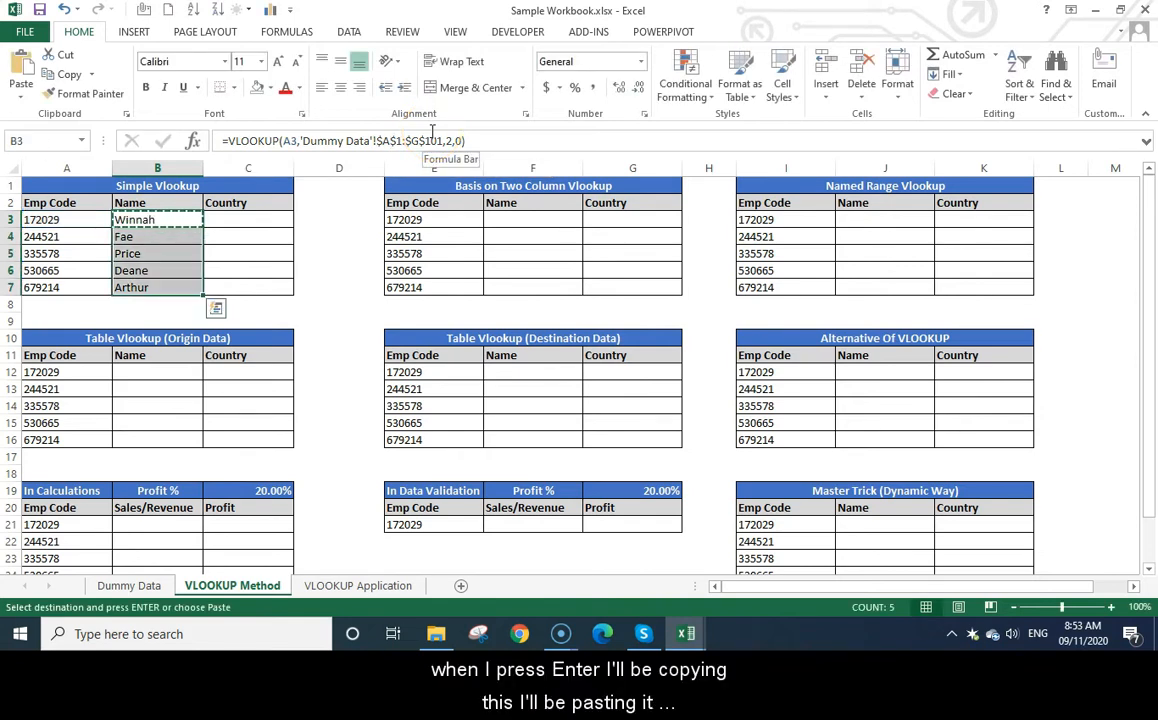
key("Return")
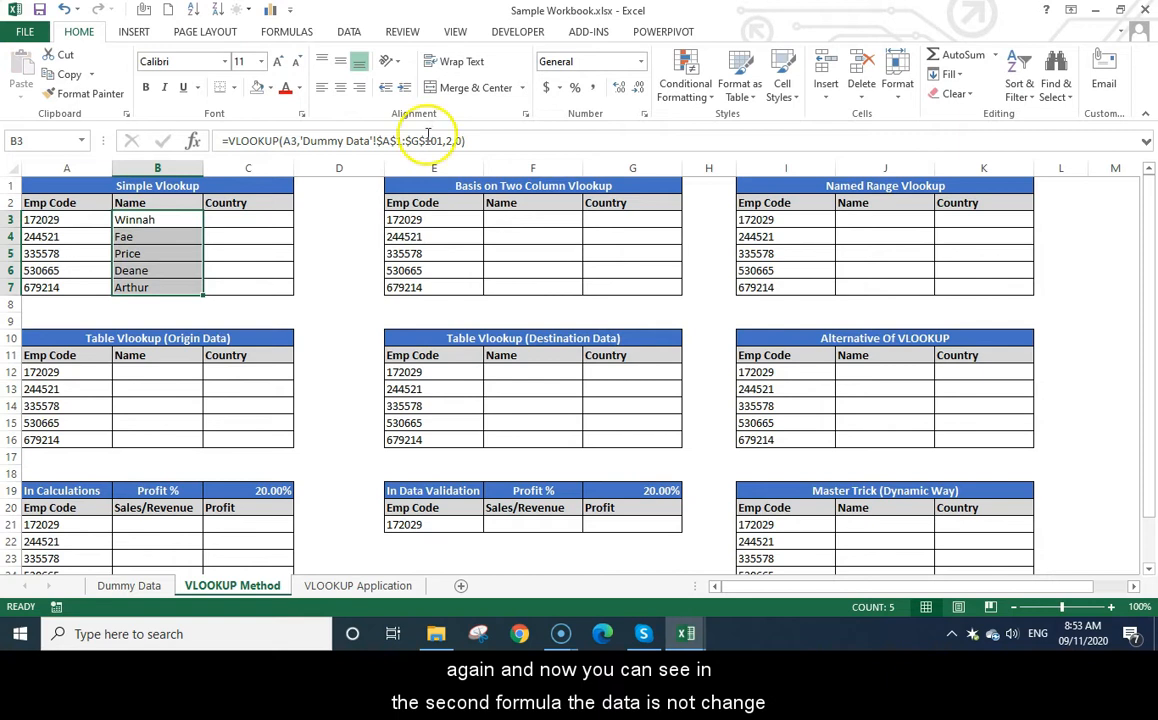
left_click(160, 238)
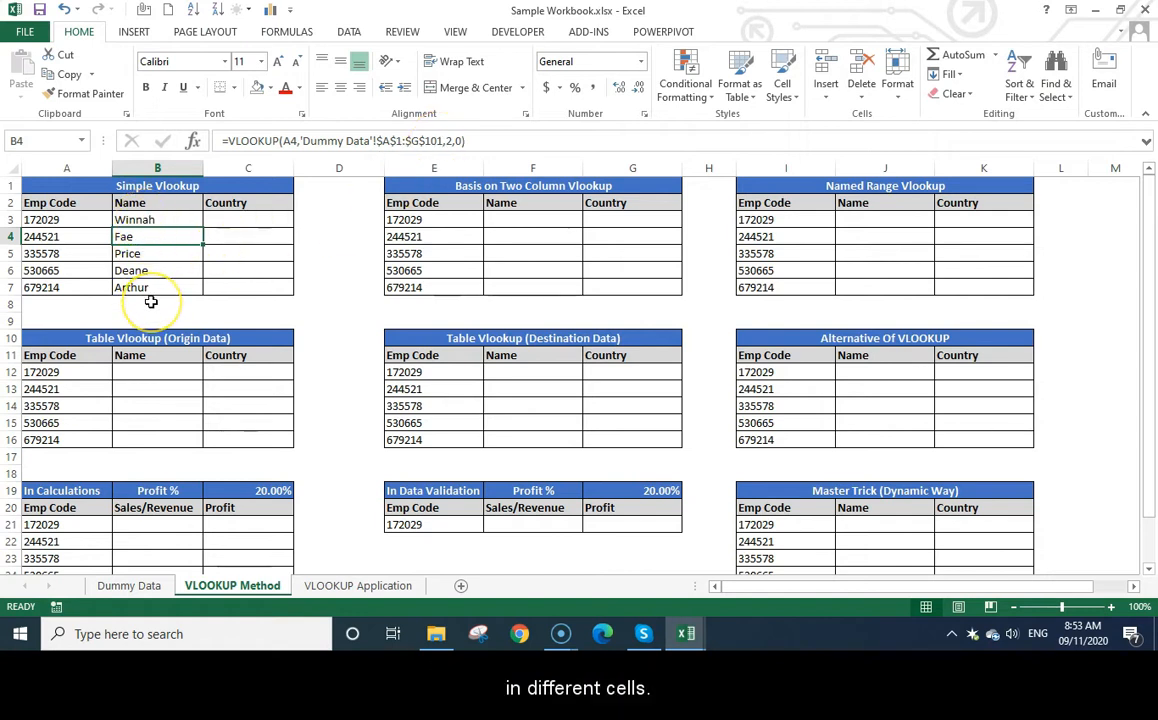
Copy the text of B3's VLOOKUP formula unchanged into Country cell C3 of the Simple Vlookup table
key("Up")
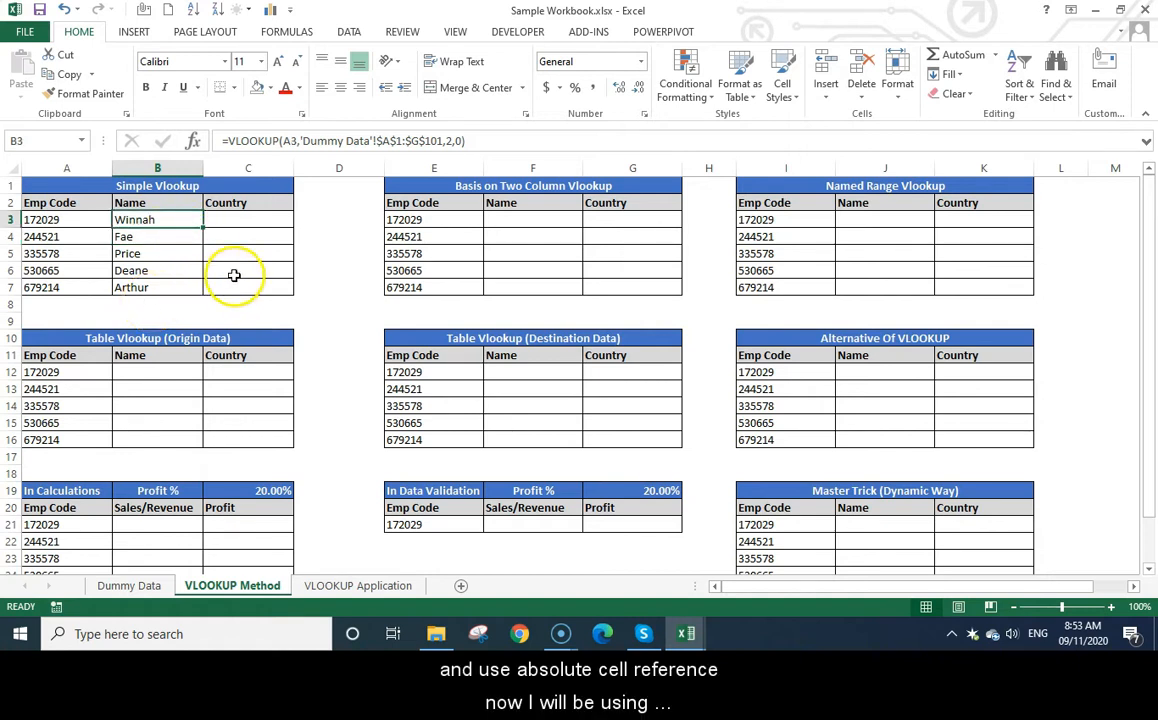
left_click_drag(468, 141, 211, 144)
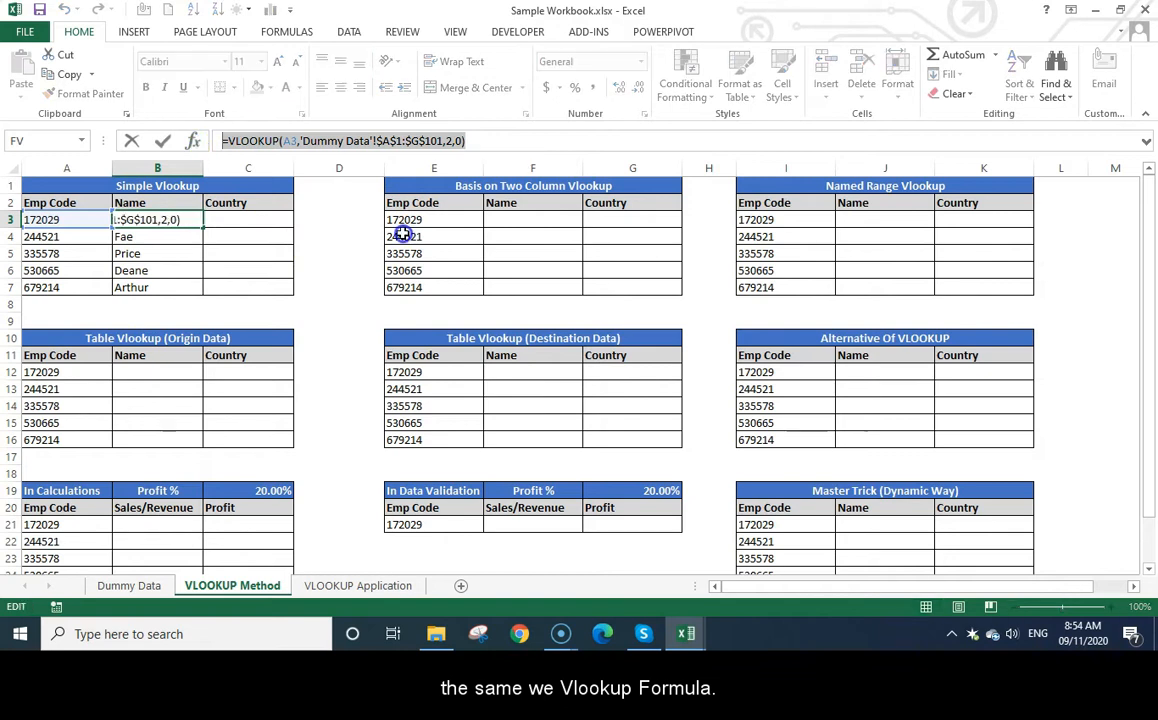
key("Tab")
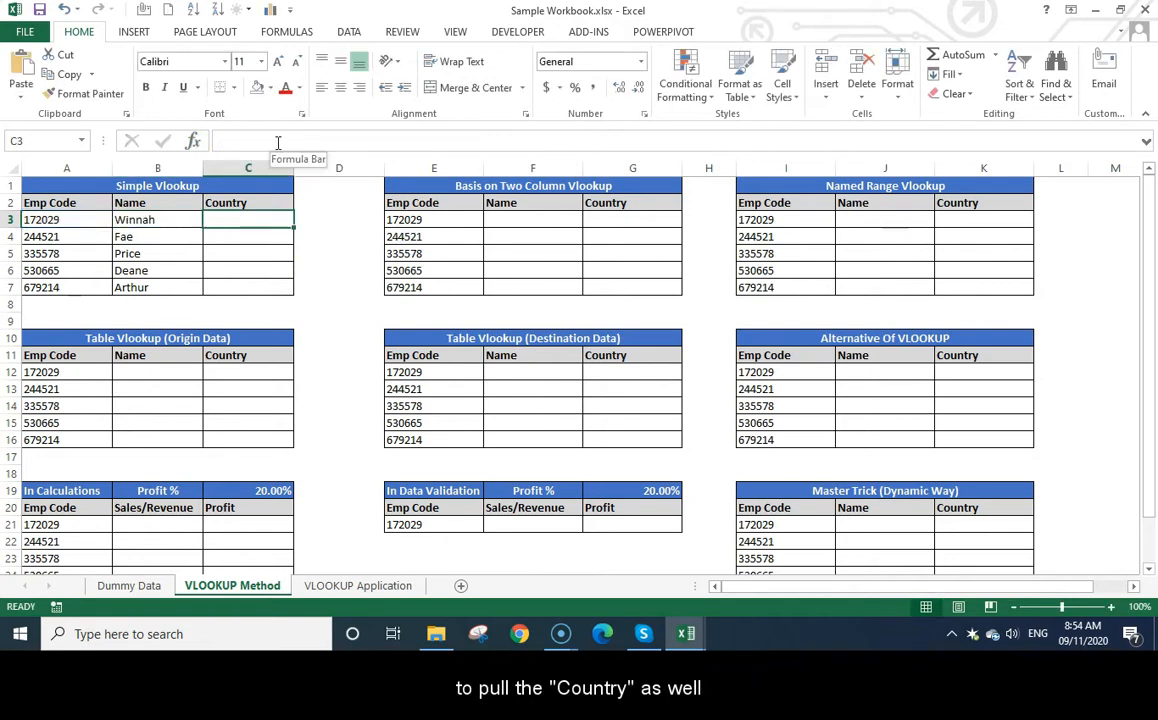
left_click(367, 141)
key("ctrl+v")
key("Return")
key("Up")
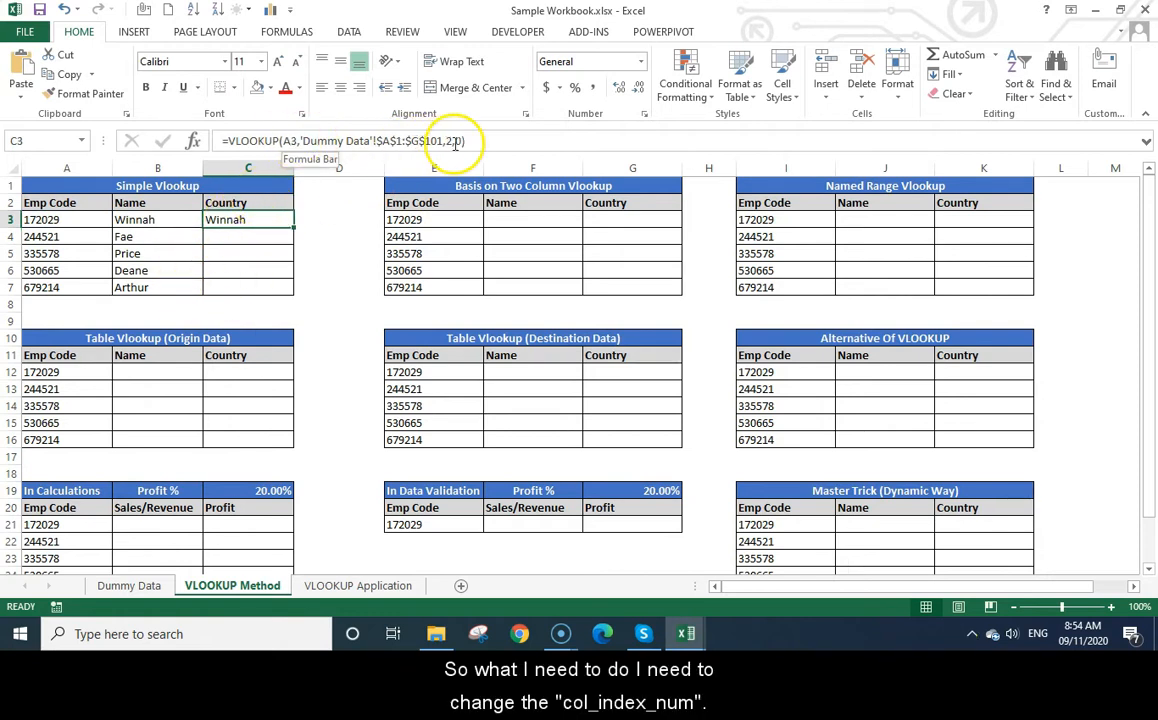
Set the column index in C3's VLOOKUP to 3 and check the Country Name column's position on the Dummy Data sheet
left_click(452, 141)
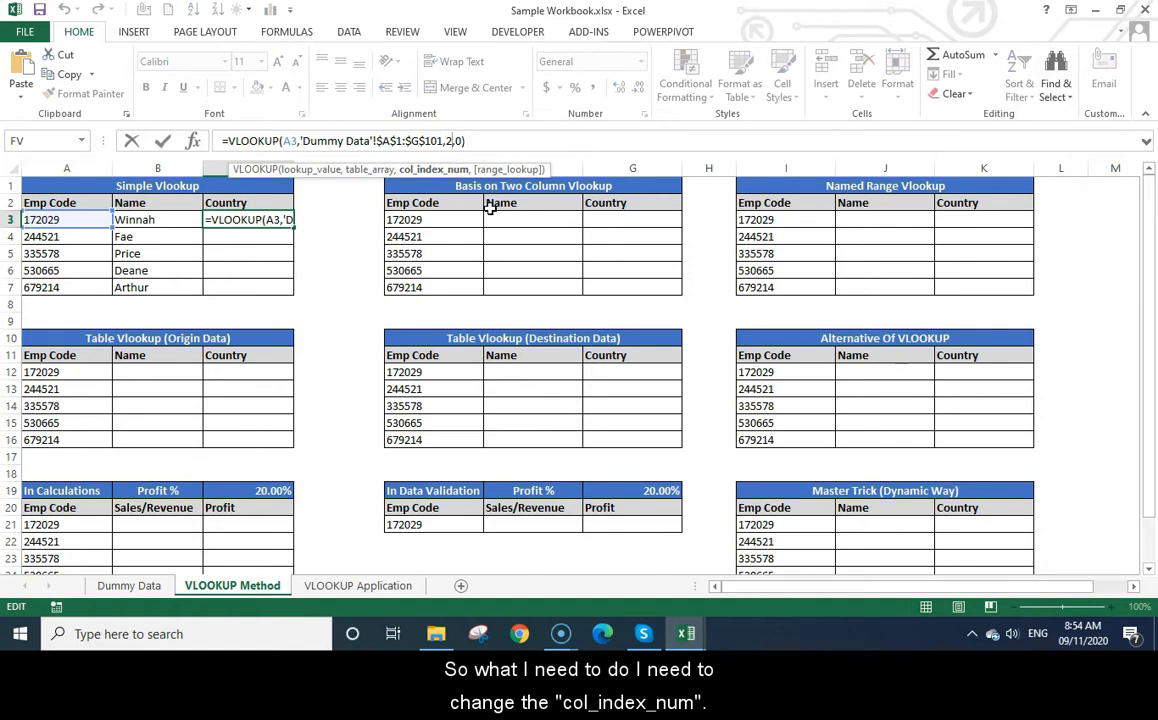
key("BackSpace")
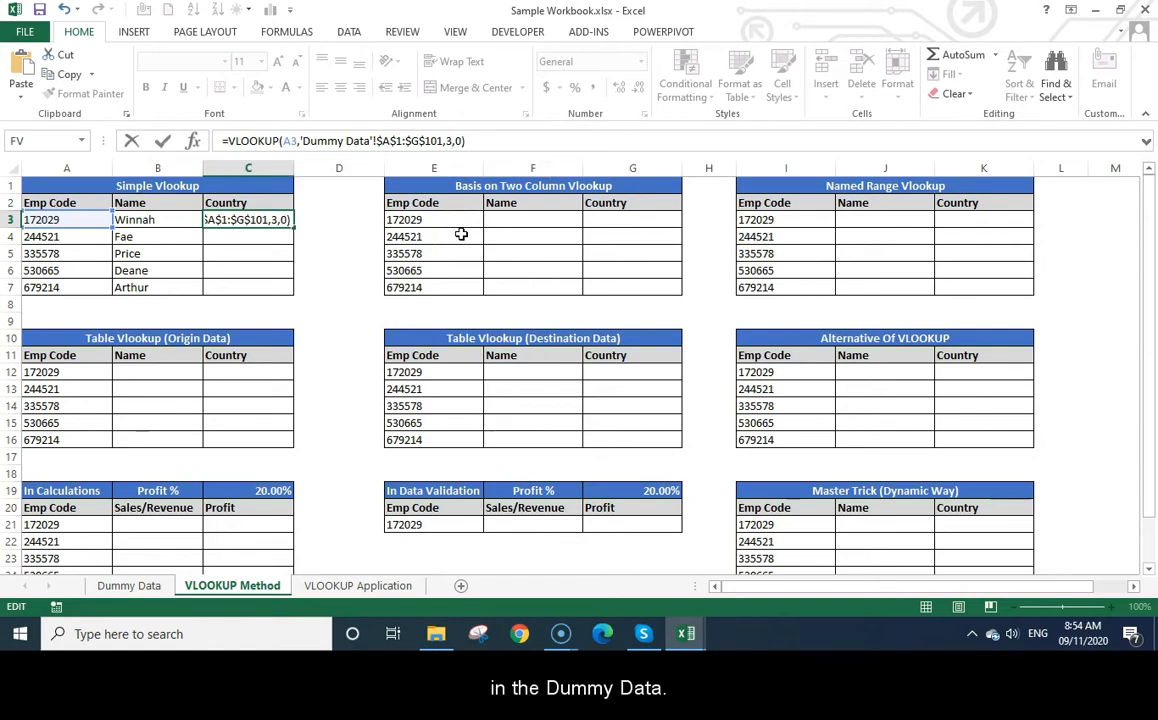
key("Return")
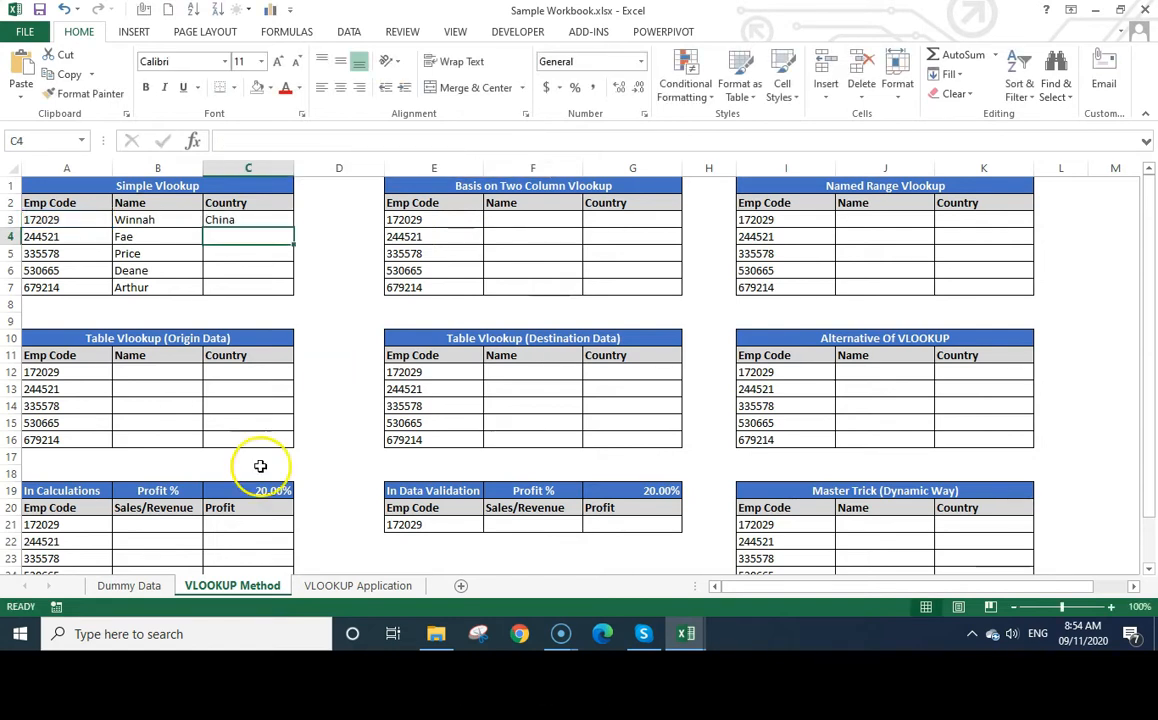
left_click(129, 586)
left_click(238, 185)
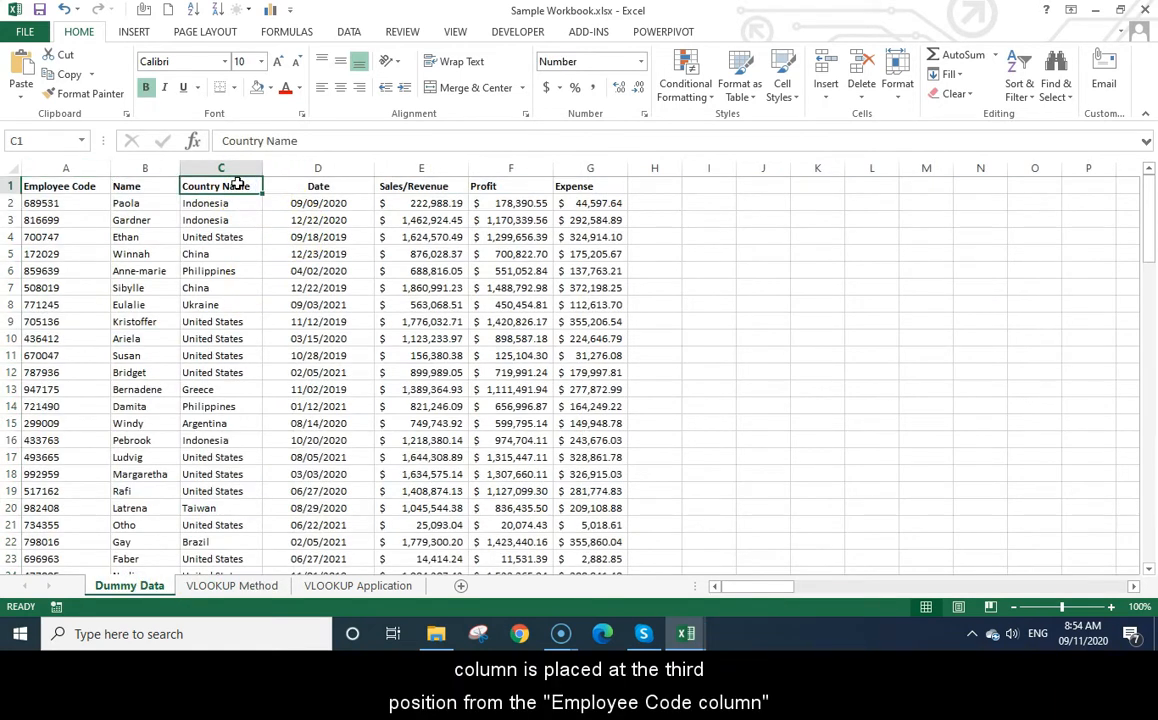
left_click(77, 167)
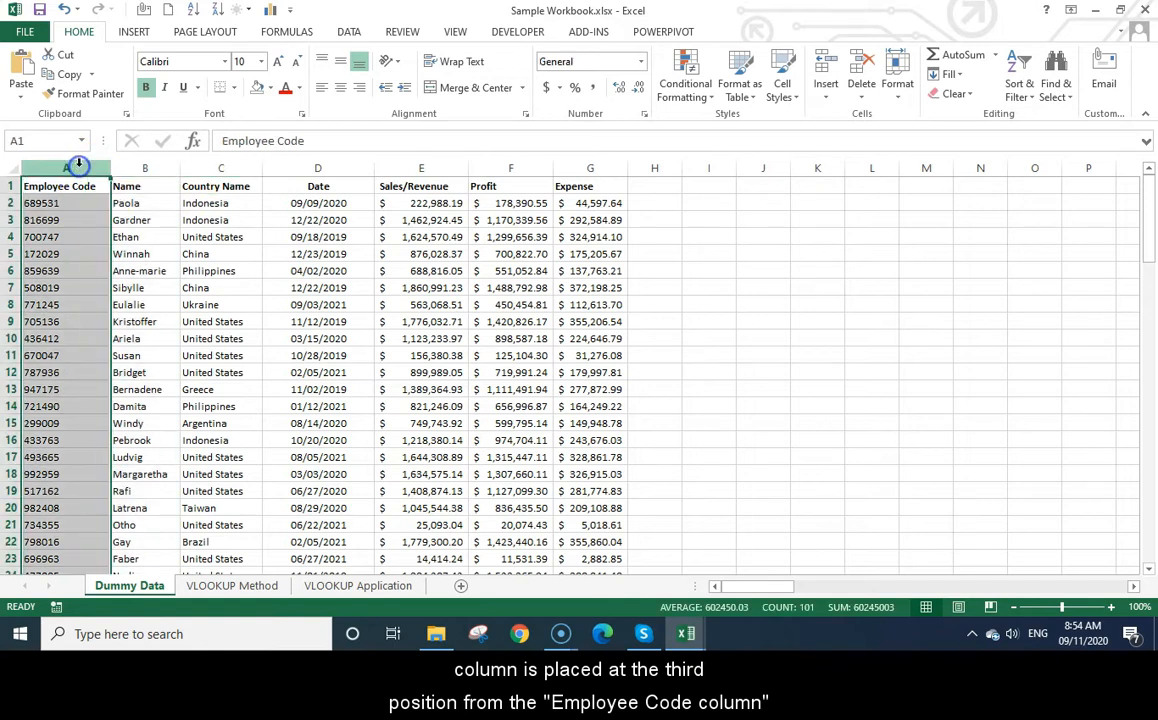
Copy the country VLOOKUP formula from C3 on the VLOOKUP Method sheet to the Country cells C3:C7
left_click(232, 586)
left_click(220, 218)
key("ctrl+c")
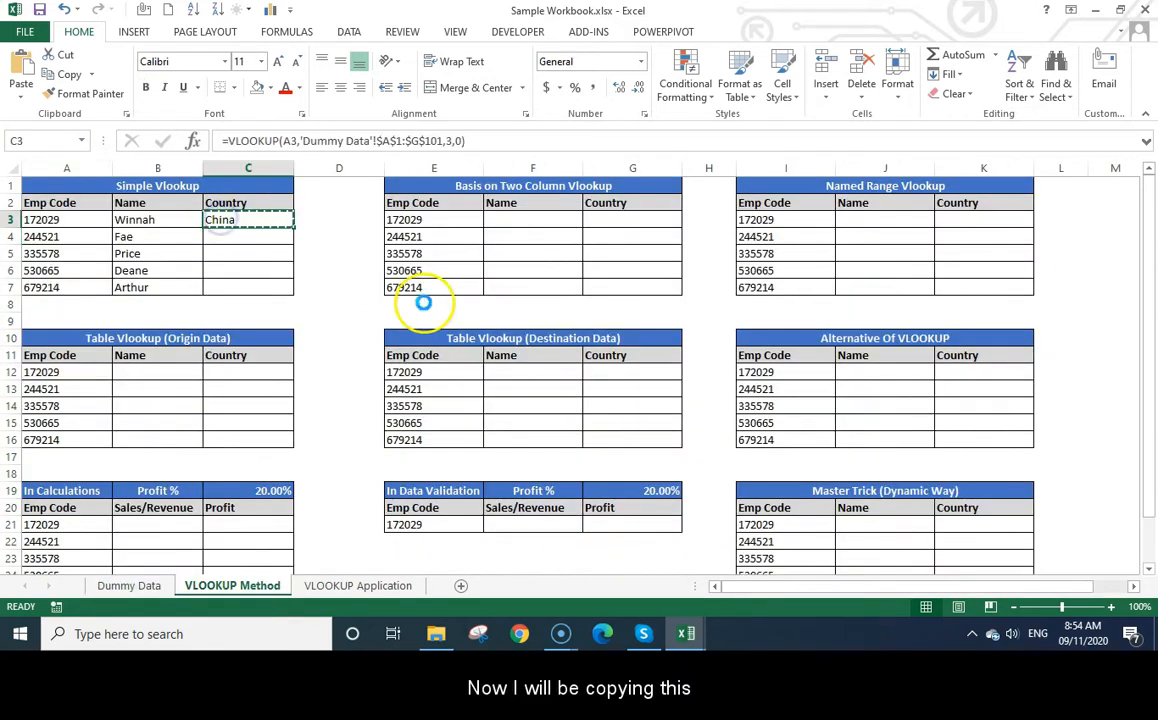
key("shift+Down")
key("shift+Down")
key("shift+Down")
key("shift+Down")
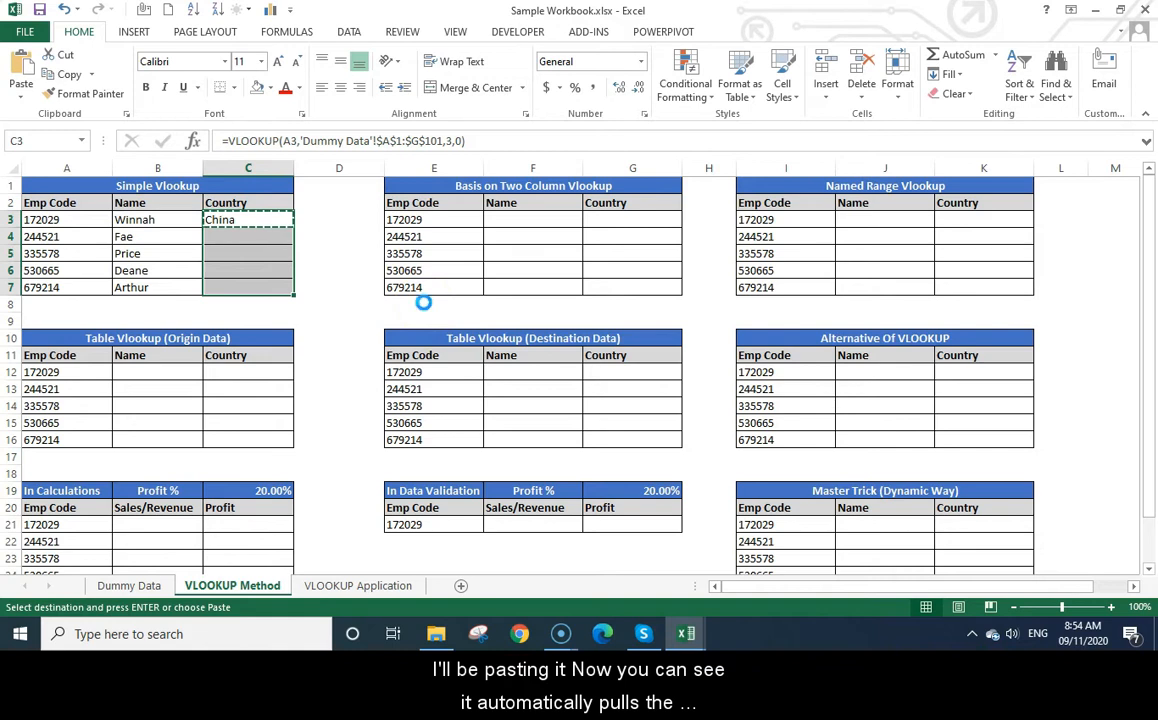
key("ctrl+v")
key("Escape")
Review the countries, names and employee codes of the Simple Vlookup table, and the layout of the Basis on Two Column Vlookup table
left_click(252, 335)
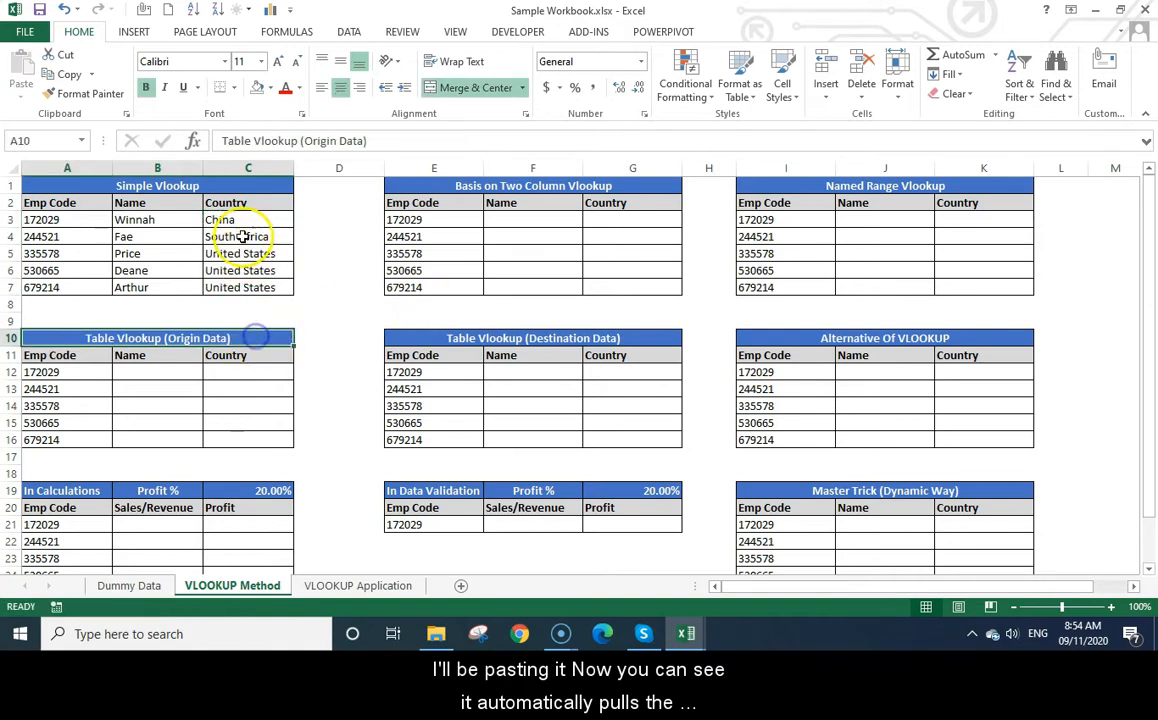
left_click_drag(245, 221, 240, 285)
key("ctrl+v")
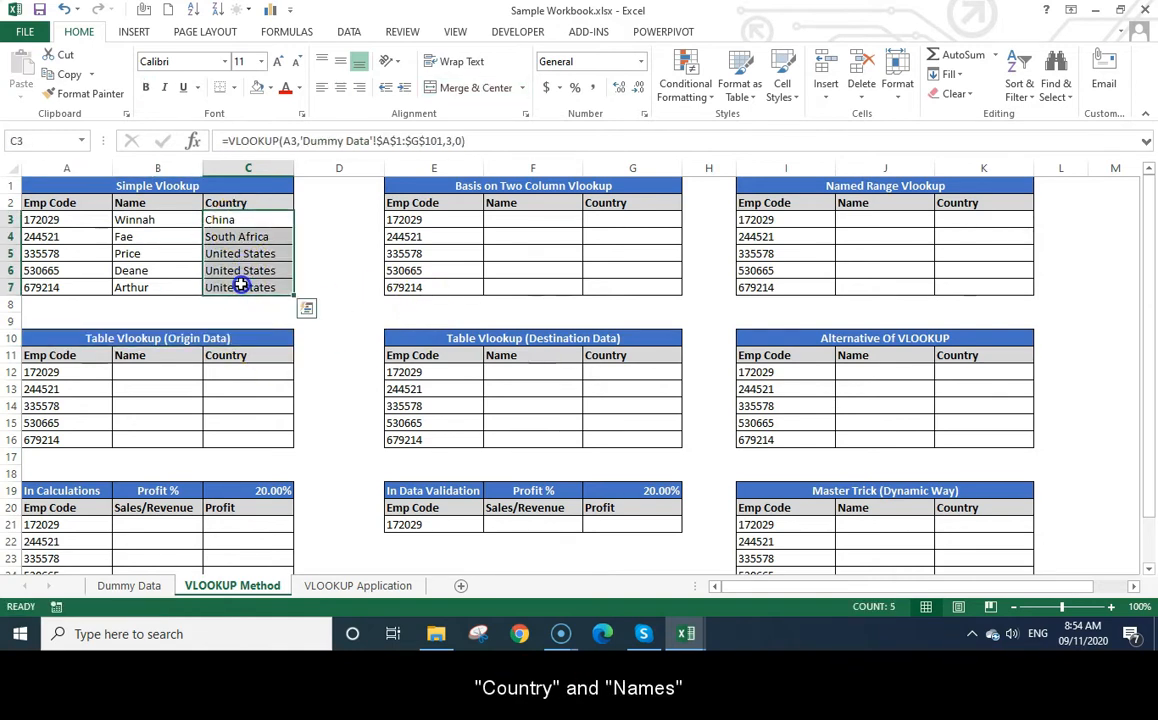
left_click_drag(135, 221, 165, 290)
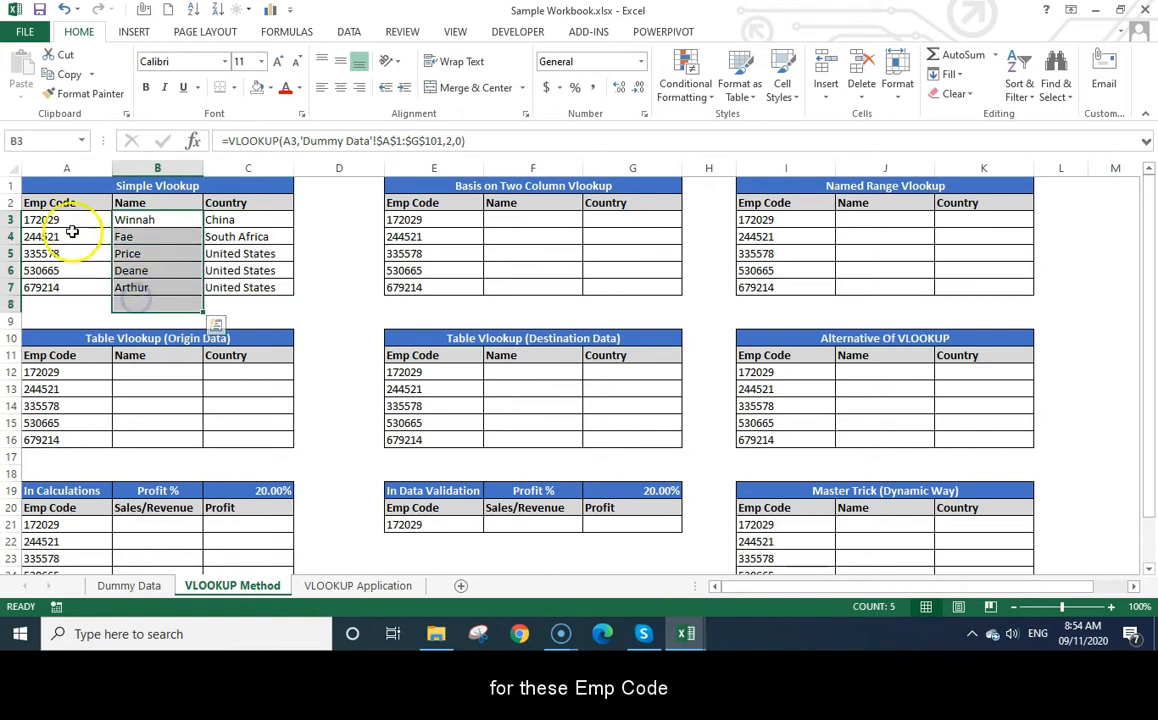
left_click_drag(72, 222, 72, 288)
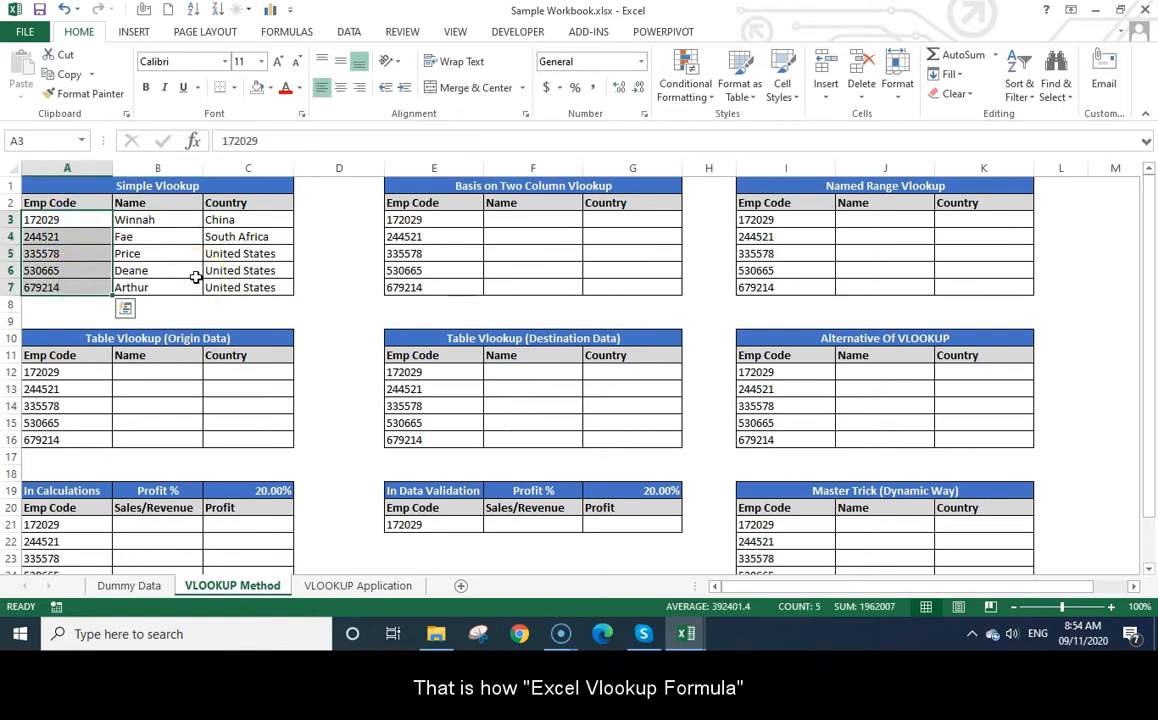
left_click(305, 305)
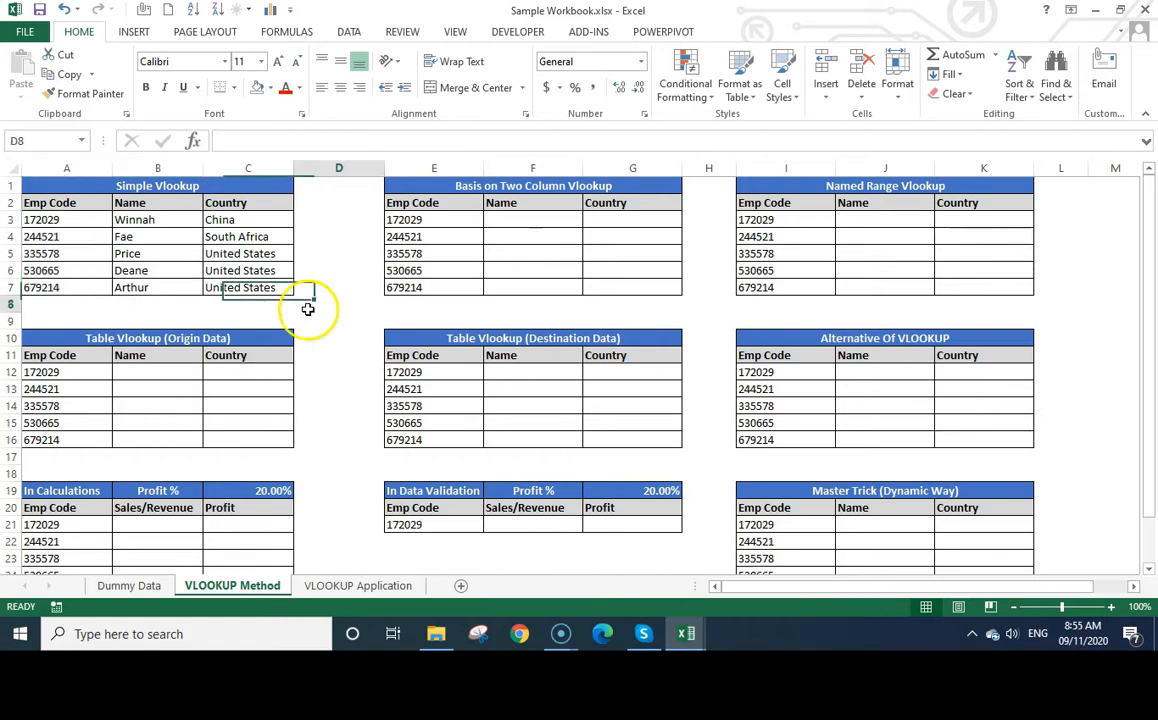
left_click(230, 256)
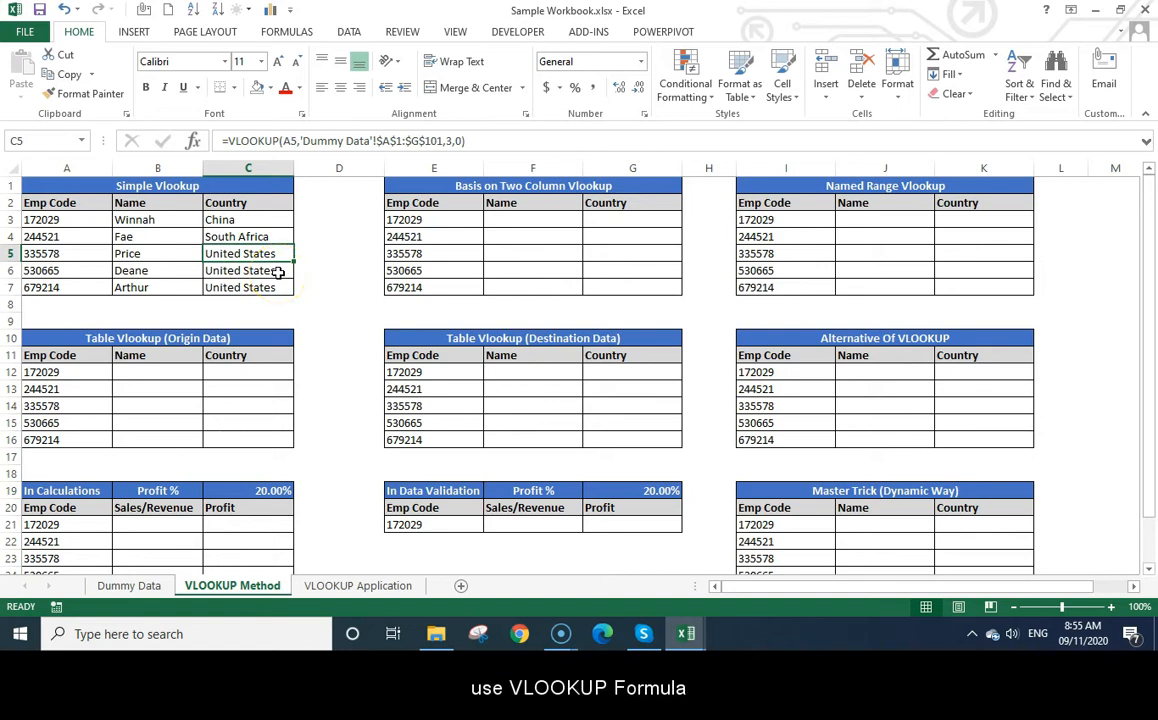
left_click(530, 220)
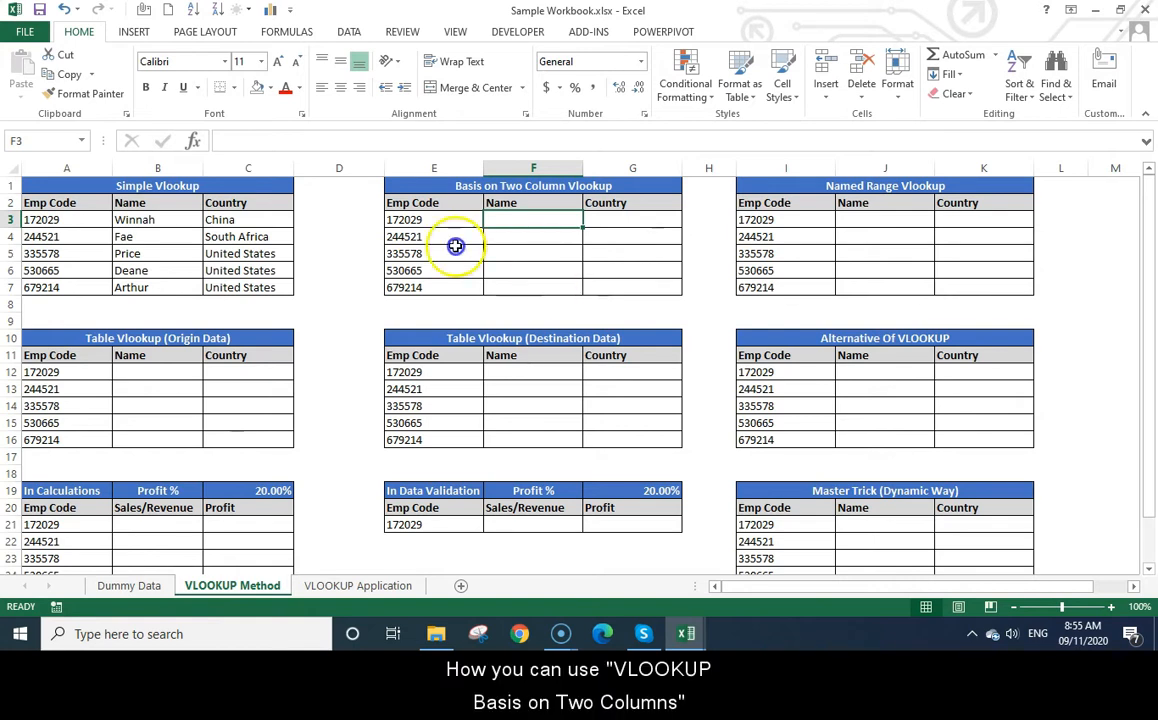
left_click(425, 220)
key("Right")
key("Right")
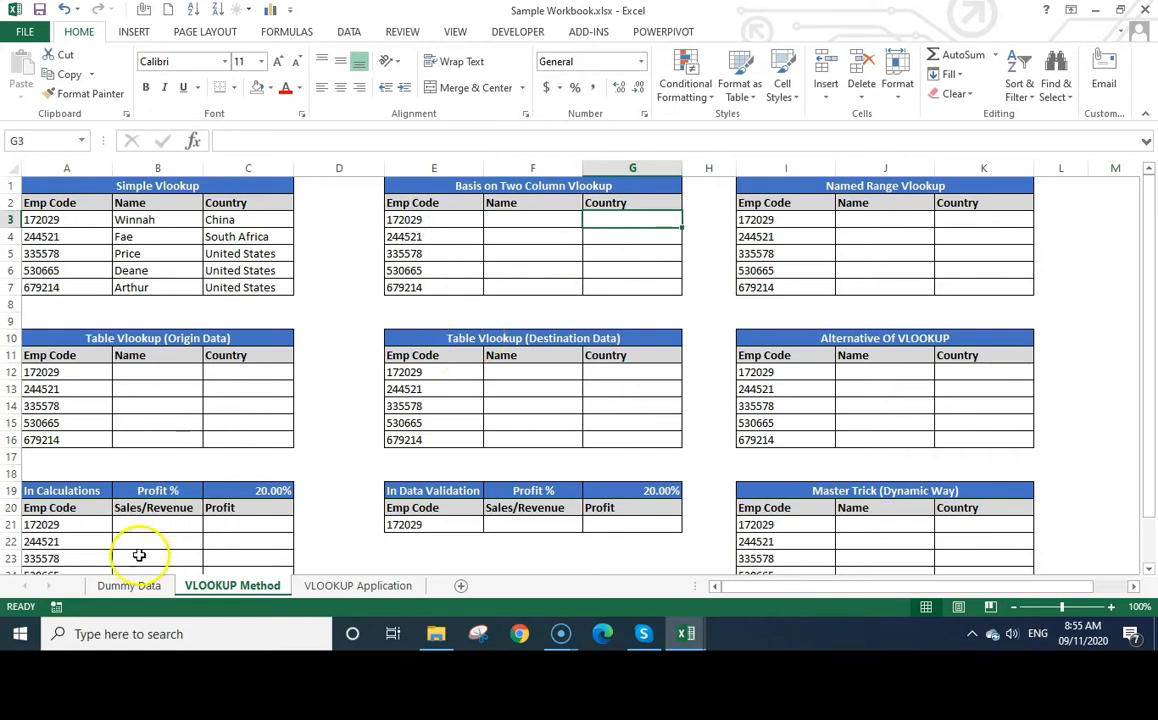
left_click(424, 223)
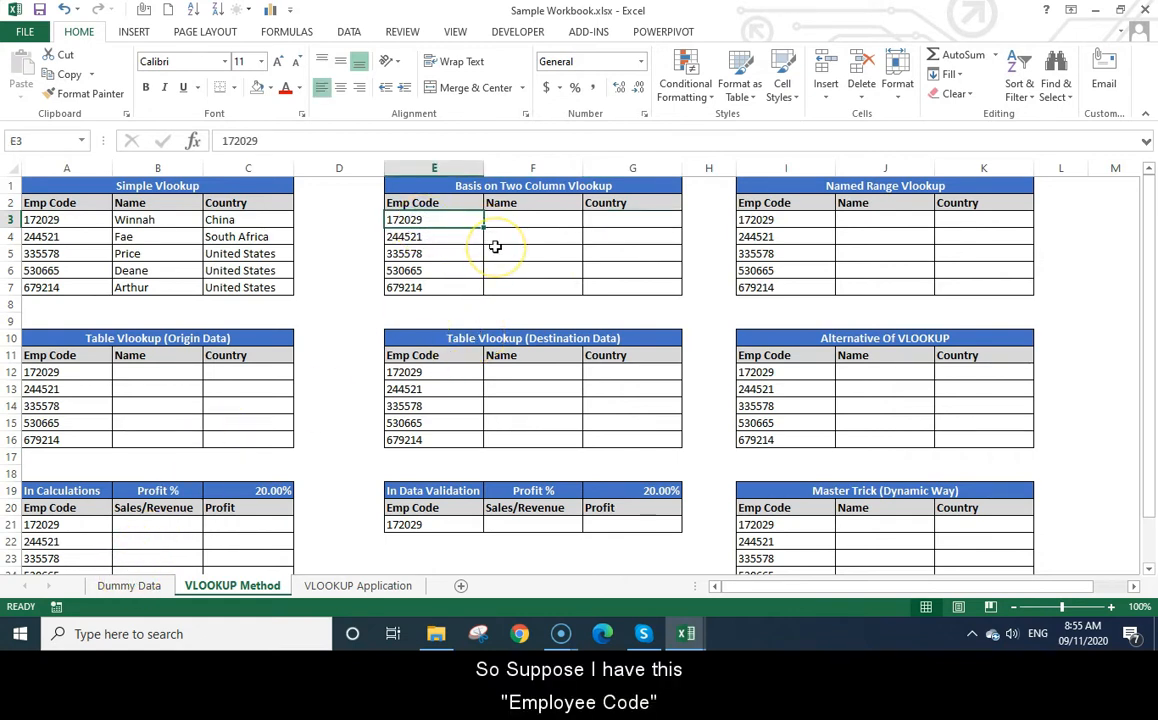
On the Dummy Data sheet, fill the employee code in A5 down into A6 to create a duplicate code
left_click(162, 588)
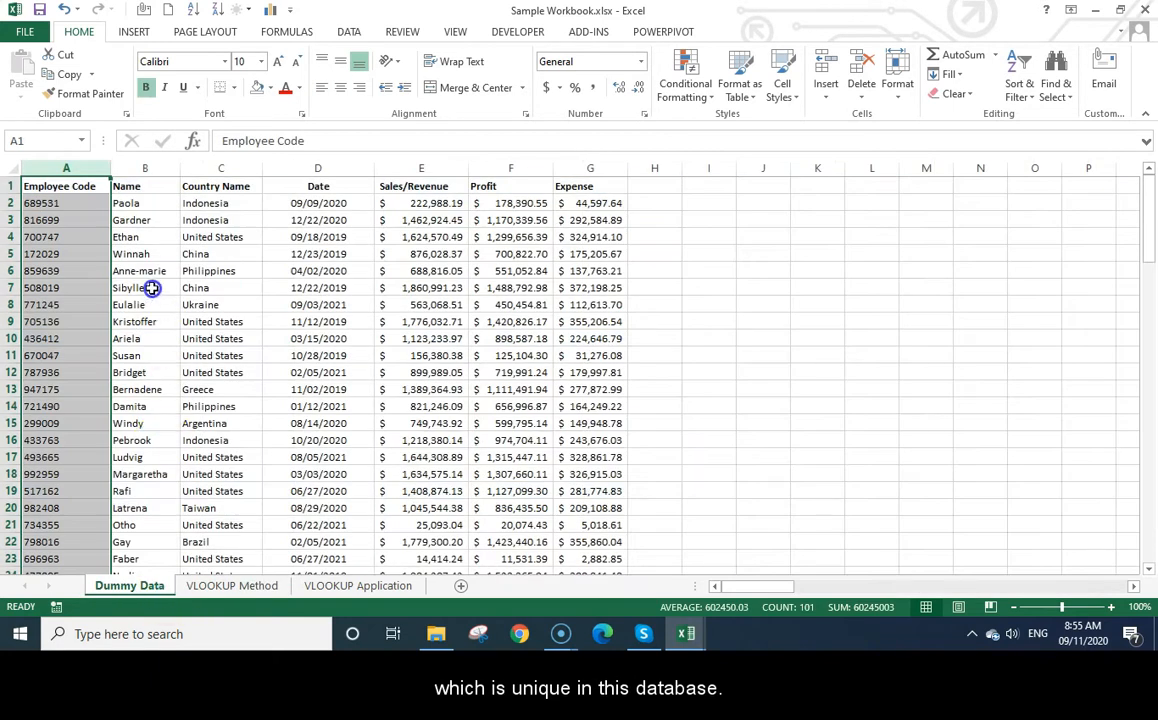
left_click(55, 221)
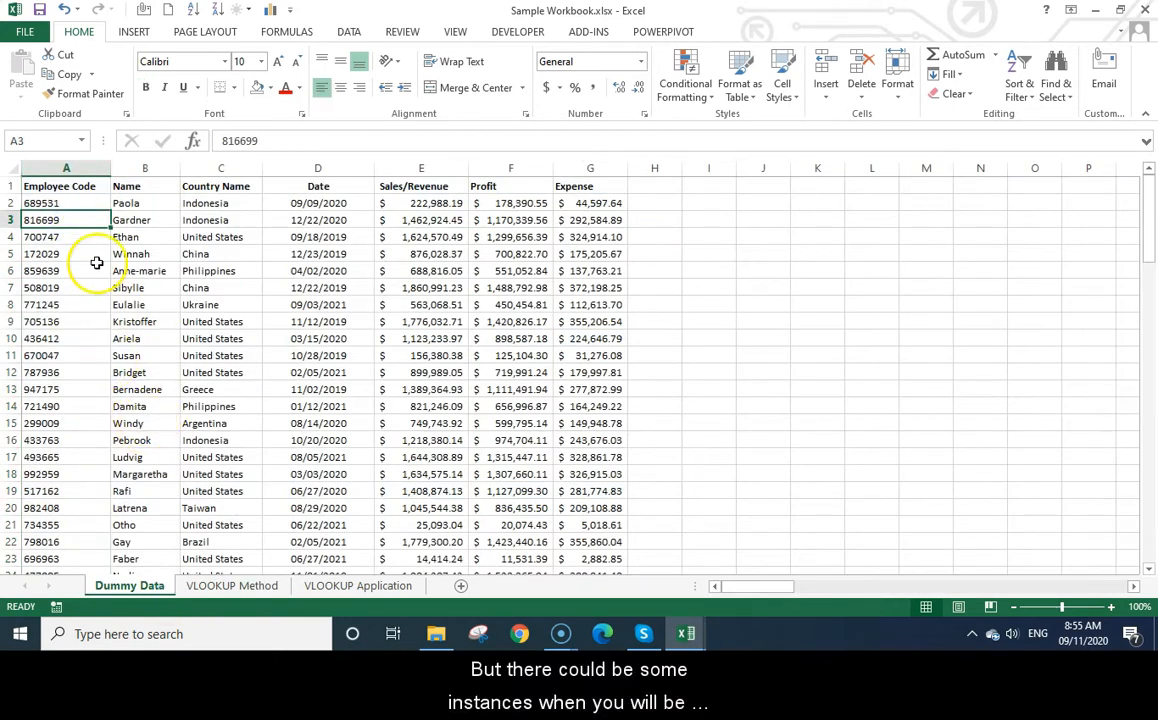
left_click(81, 254)
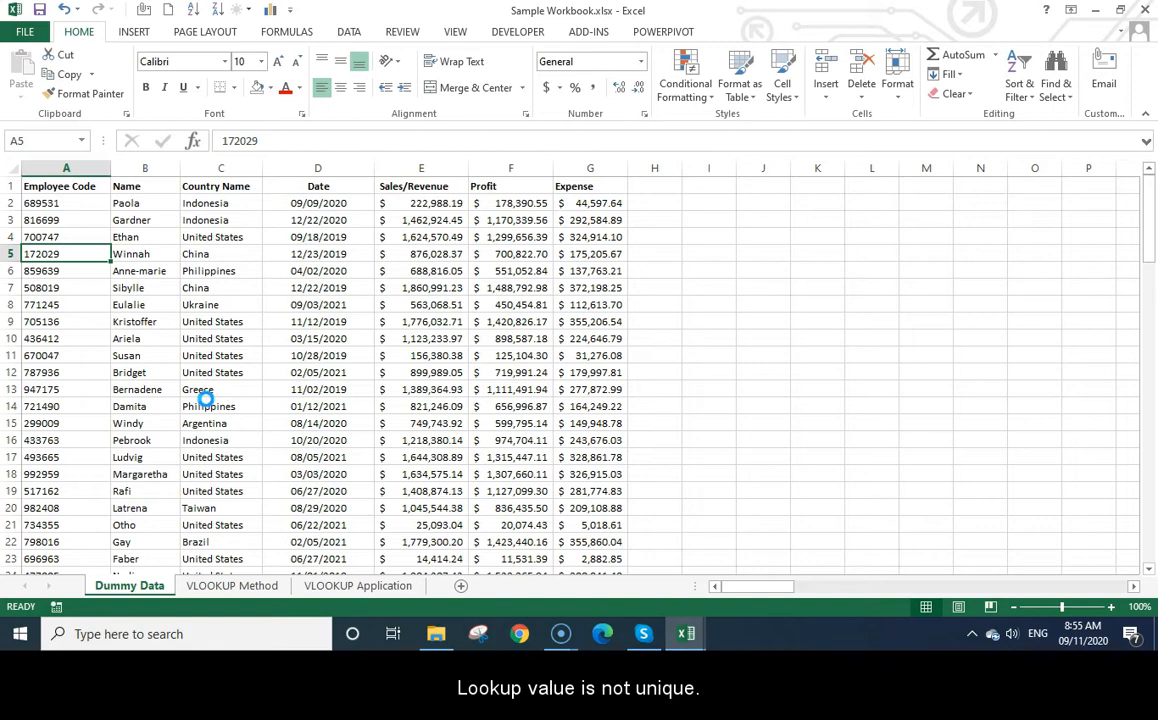
key("shift+Down")
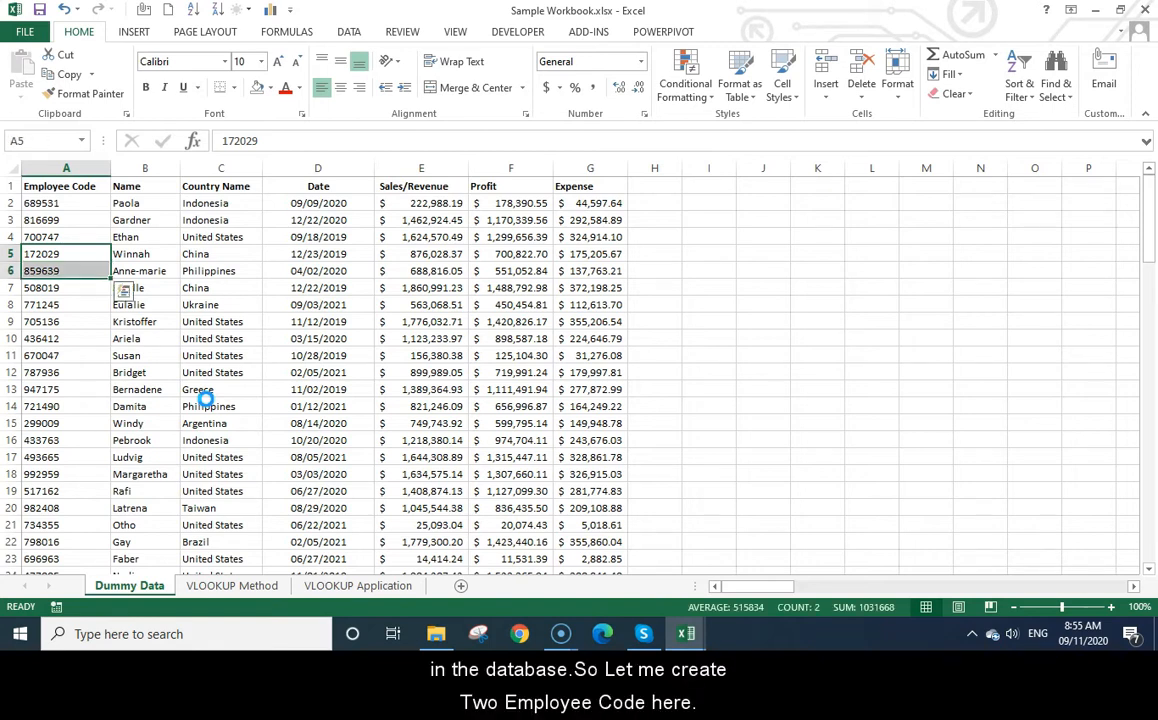
key("ctrl+d")
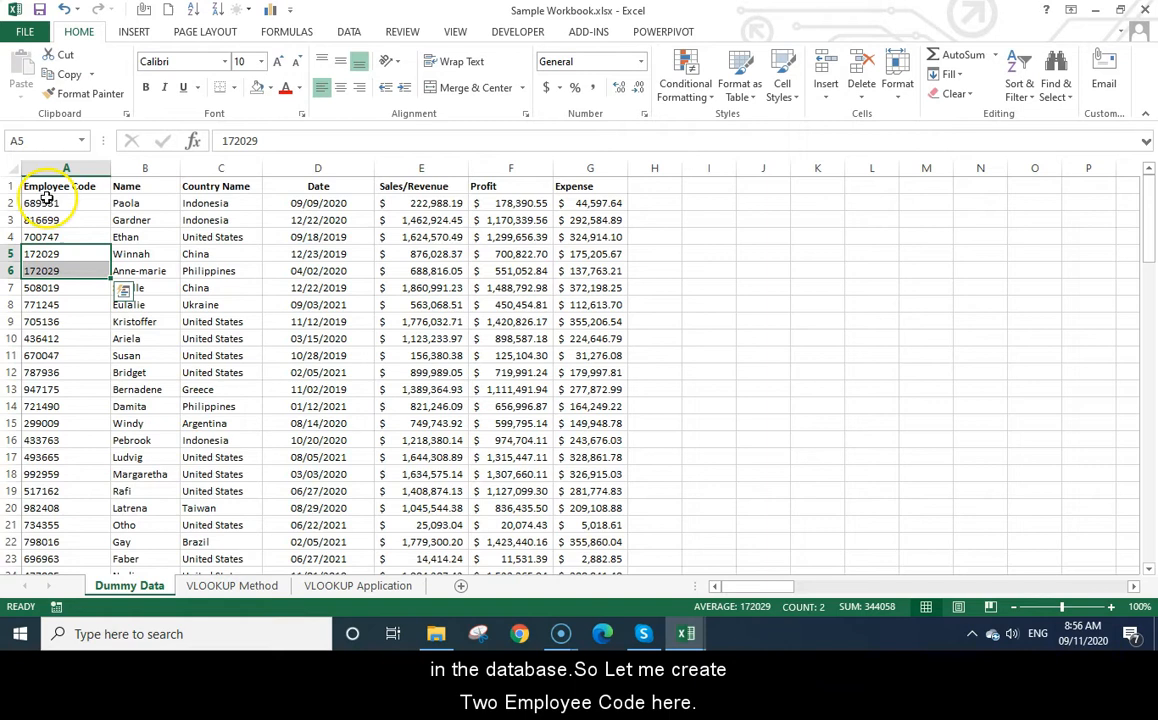
Highlight the duplicate employee codes in A5:A6 of the Dummy Data sheet with a yellow fill
left_click(63, 259)
left_click(302, 225)
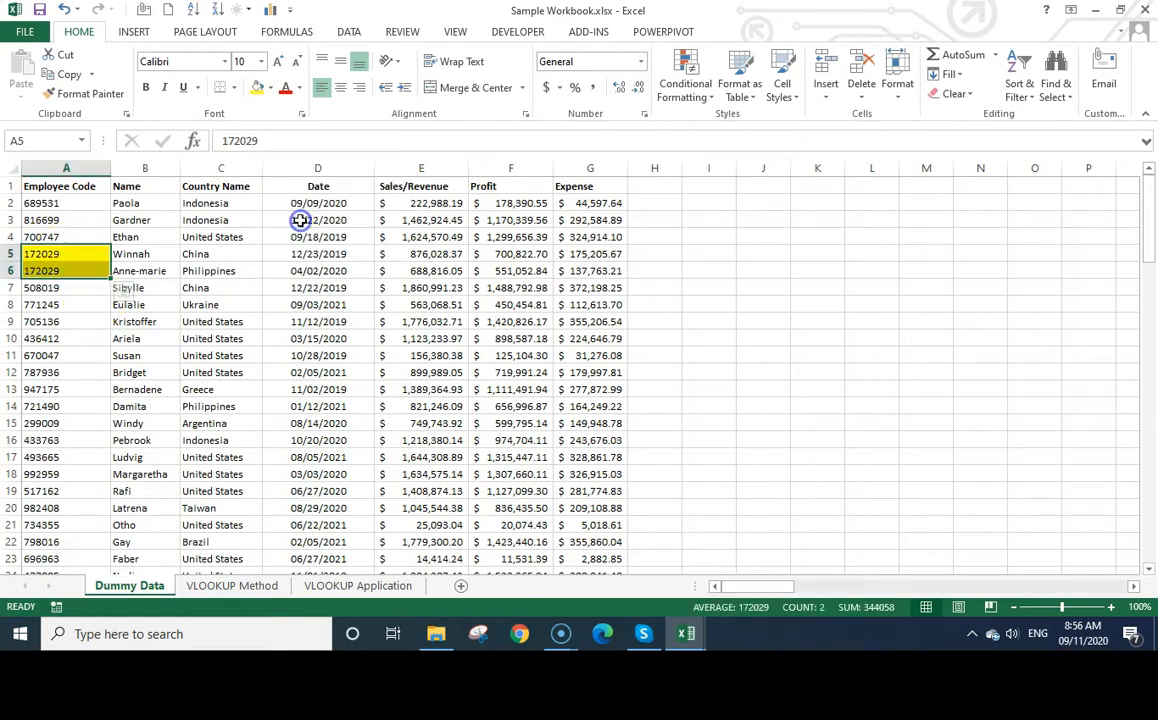
left_click_drag(50, 257, 72, 270)
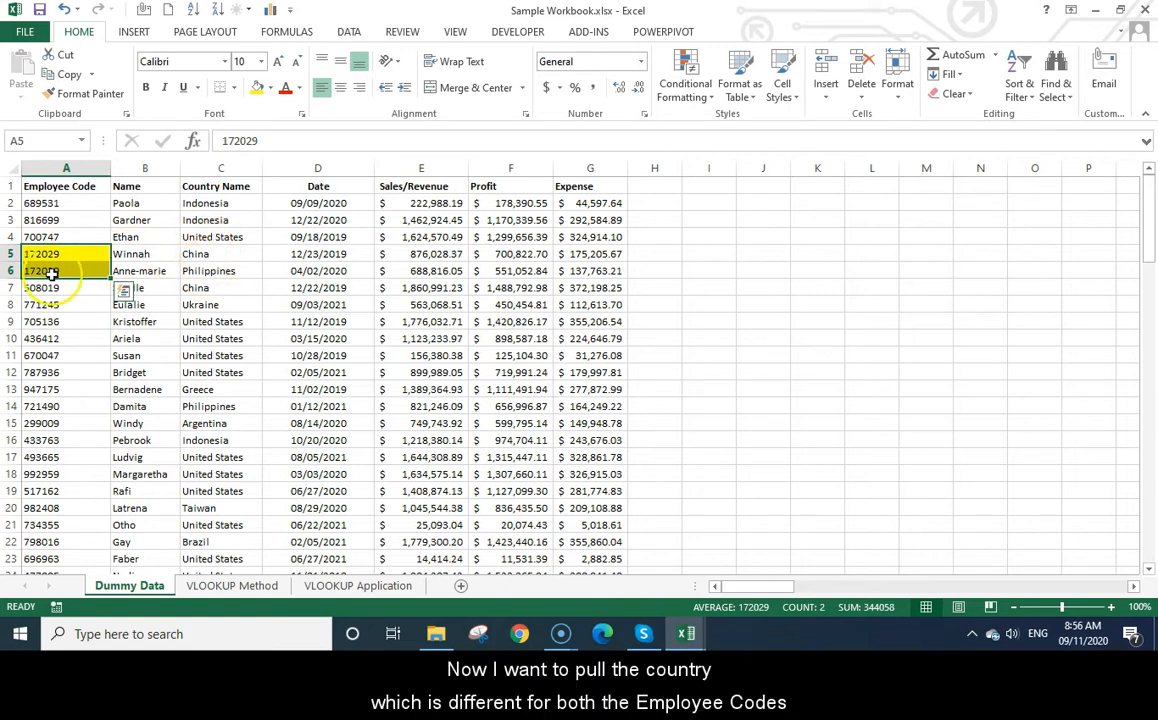
On the VLOOKUP Method sheet, change F3's lookup value to E3 and apply the name VLOOKUP to F3:F7 of the Basis on Two Column Vlookup table
key("ctrl+Page_Down")
left_click(557, 217)
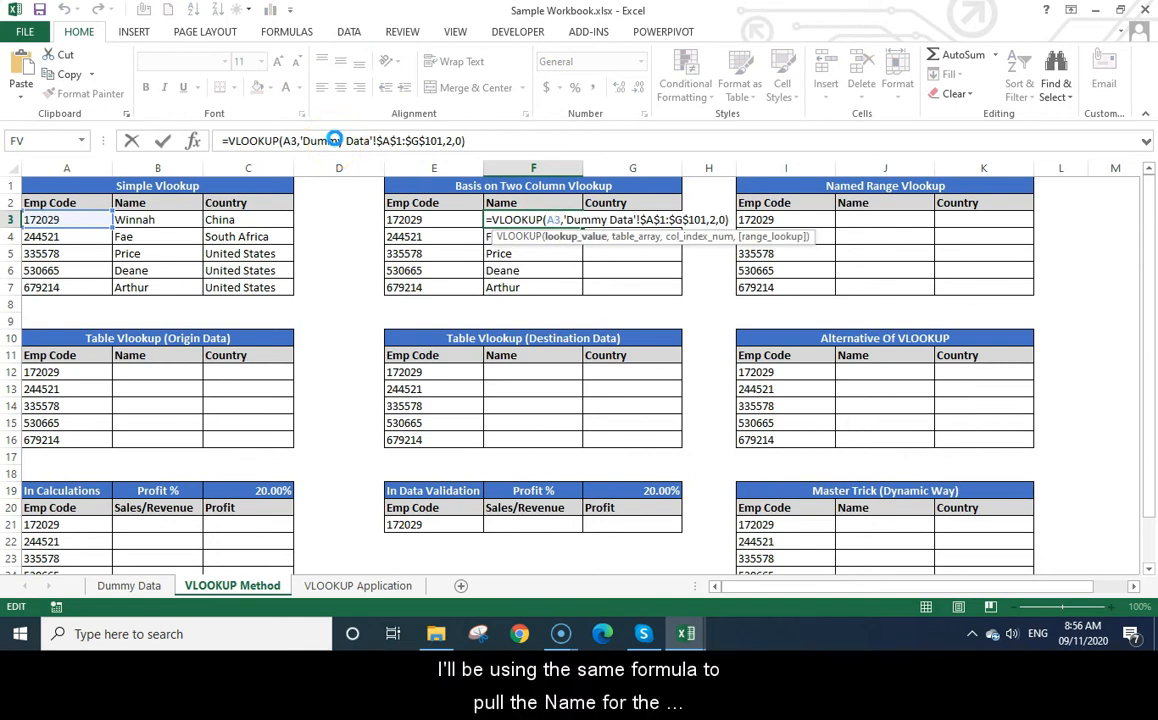
type("E")
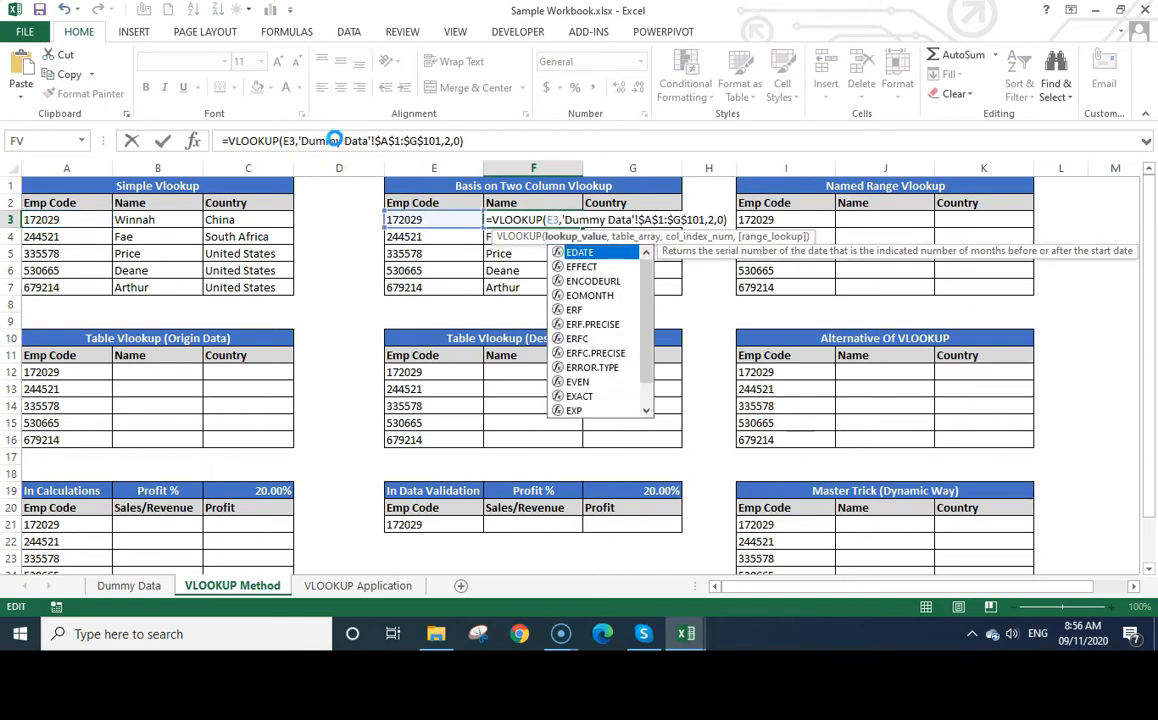
key("Return")
key("Up")
key("ctrl+shift+Down")
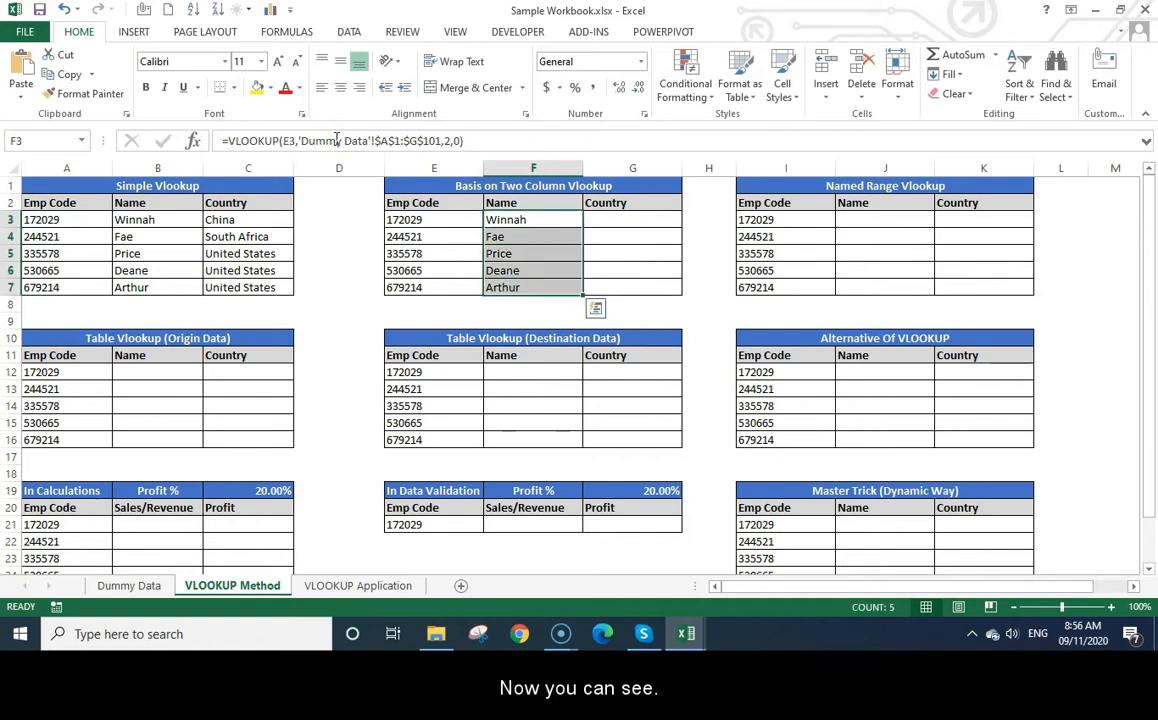
left_click_drag(517, 220, 515, 287)
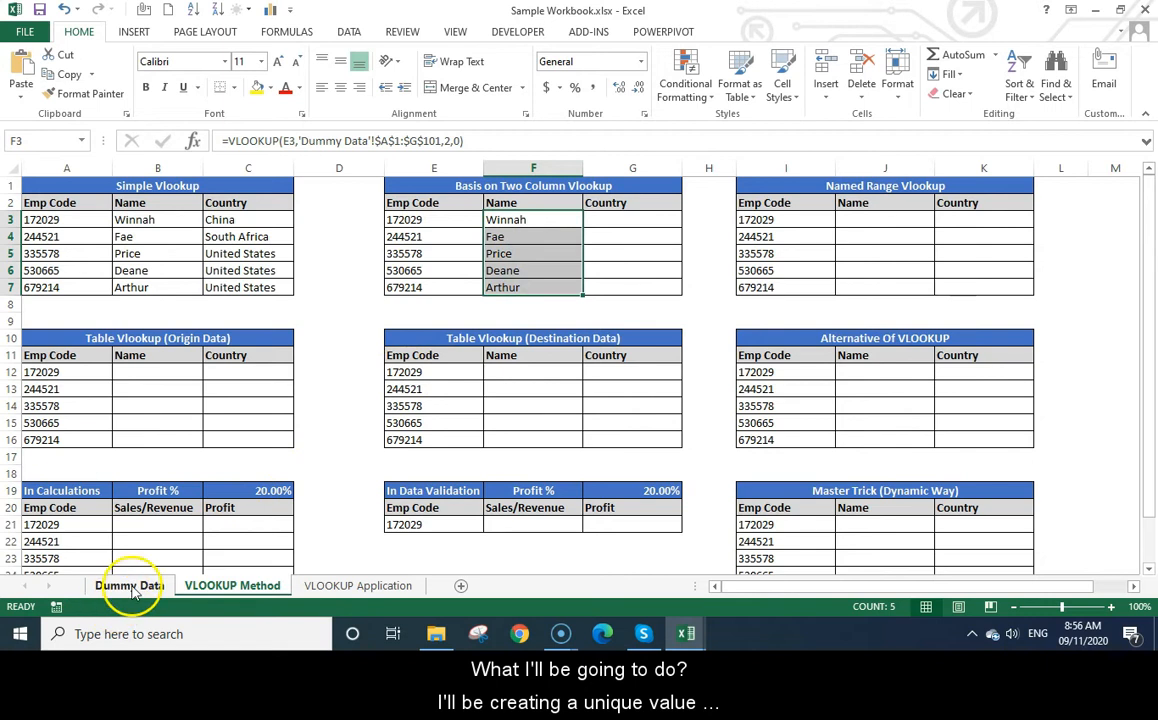
Insert a column before Employee Code on the Dummy Data sheet and give it the header Unique Values
left_click(130, 587)
left_click(147, 220)
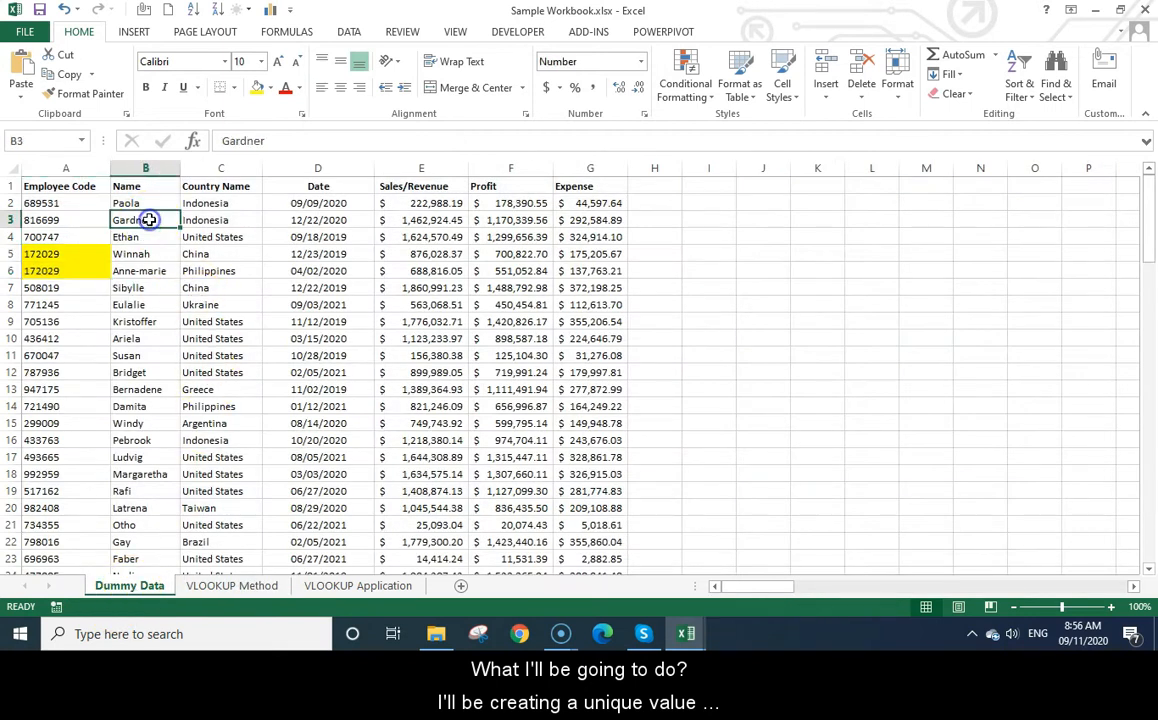
left_click(76, 167)
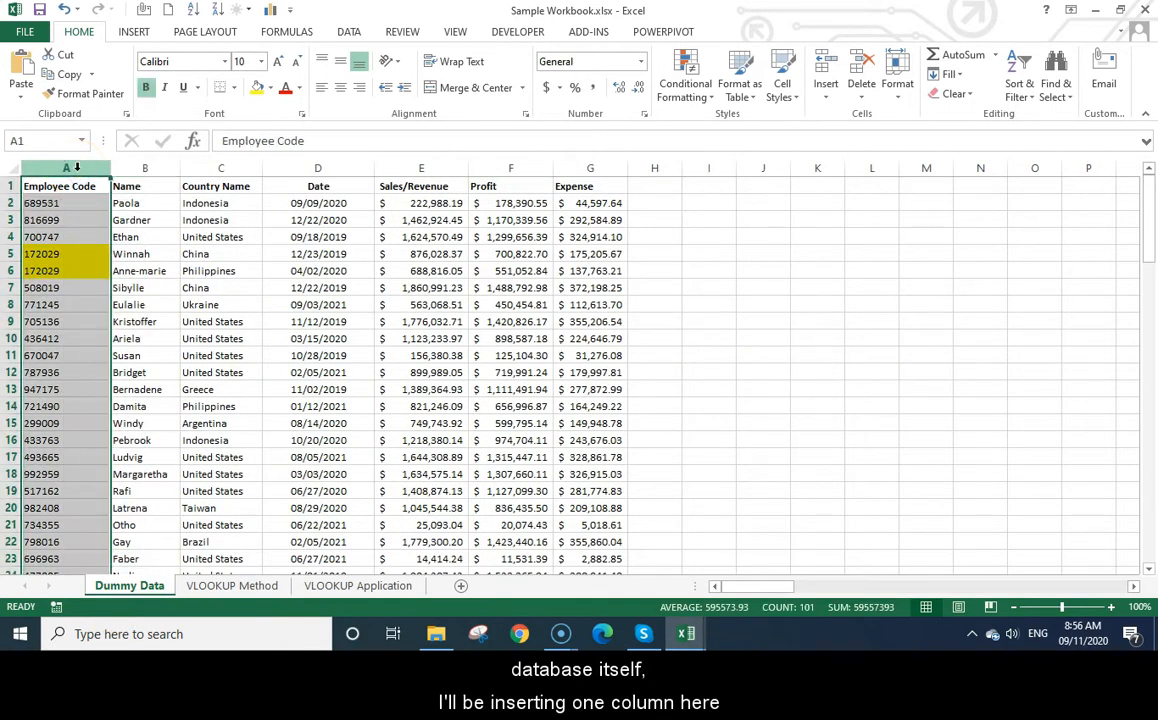
right_click(78, 165)
left_click(140, 293)
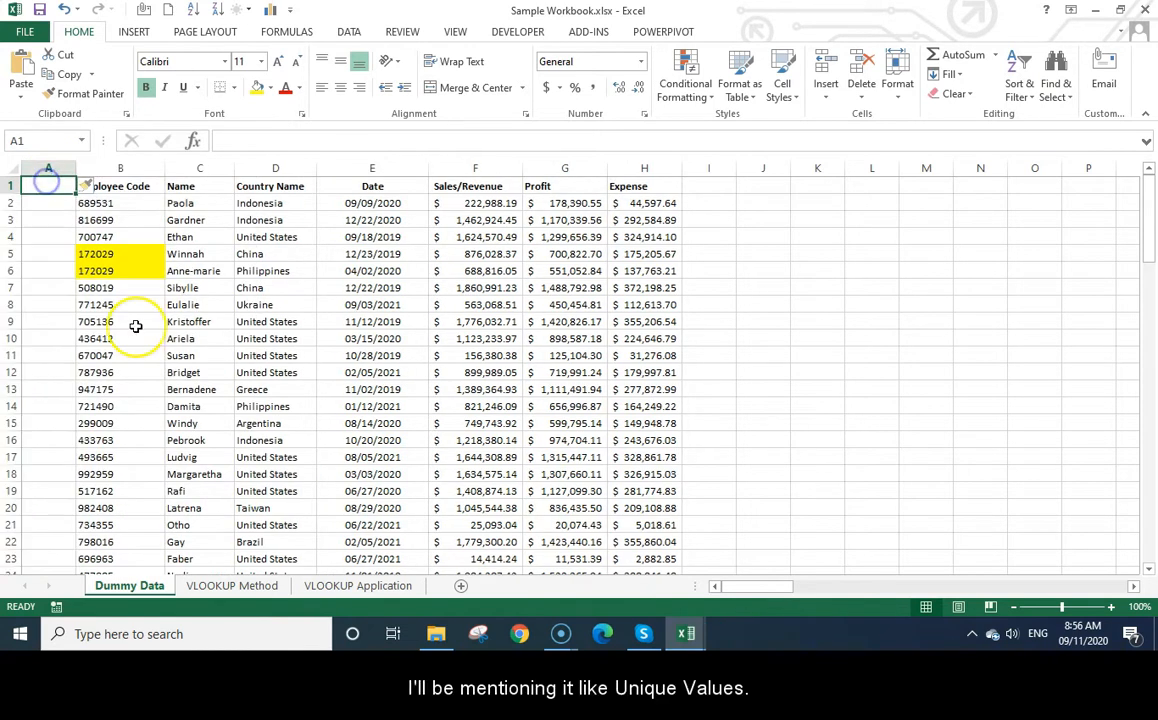
type("Unique Values")
key("Return")
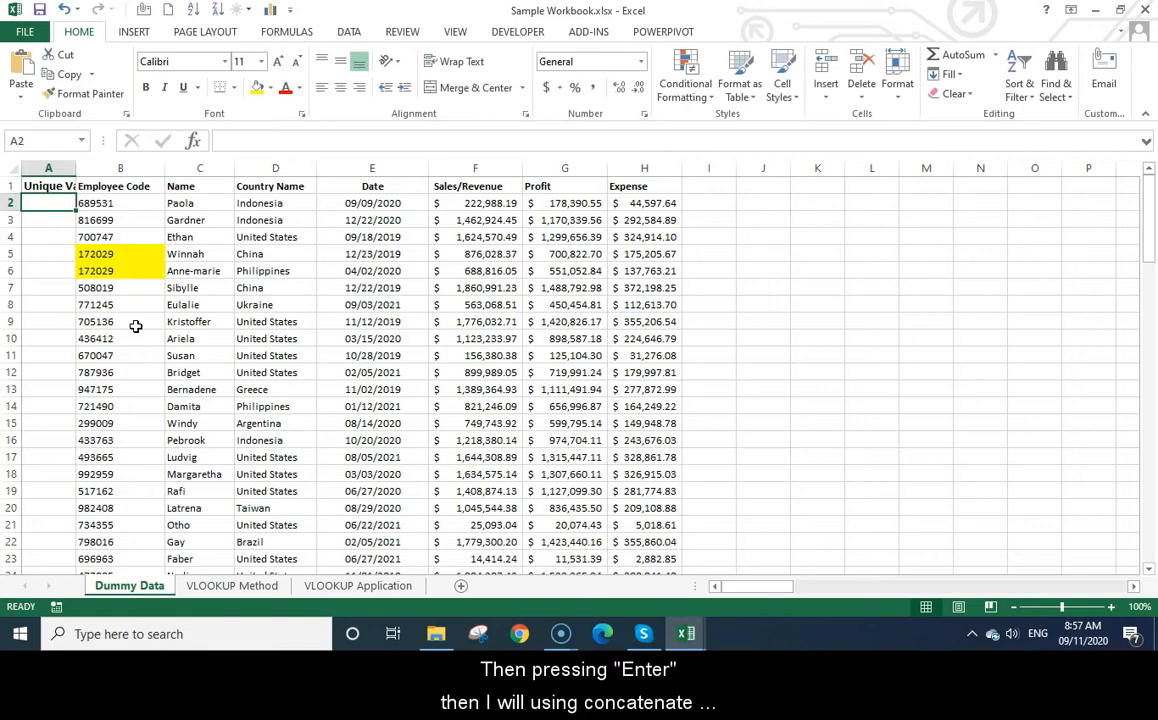
Enter =CONCATENATE(C2,B2) in A2 to join the name and employee code into a unique value
type("=c")
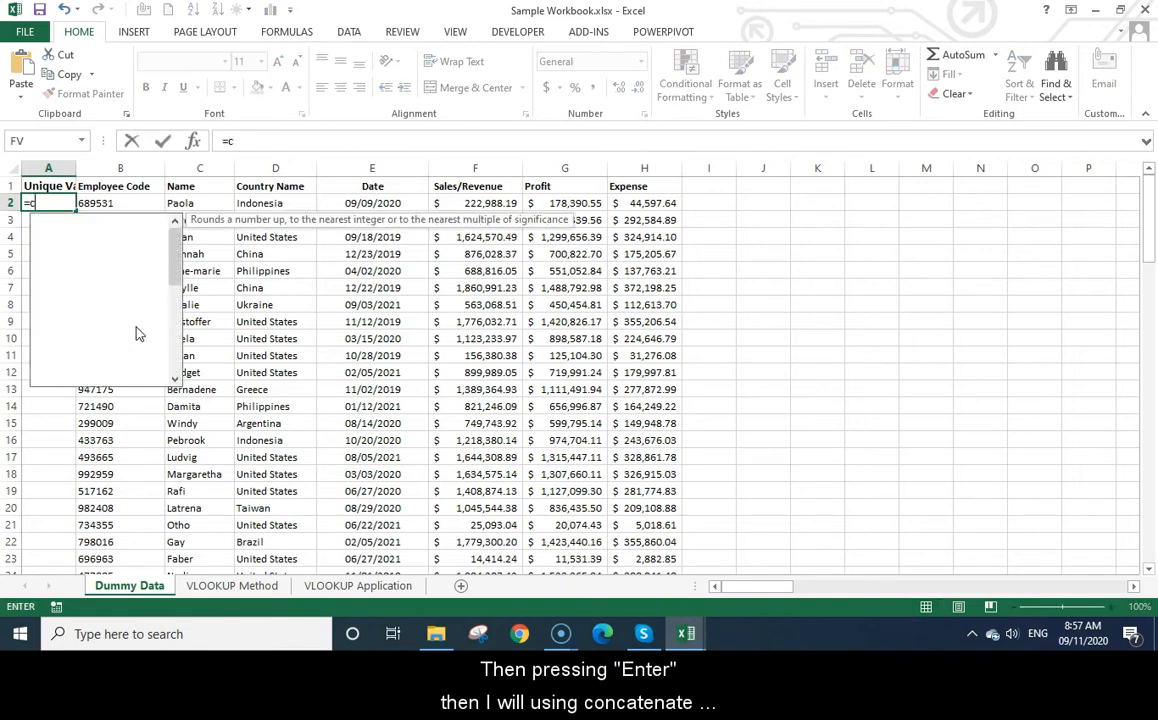
type("oncatenate(")
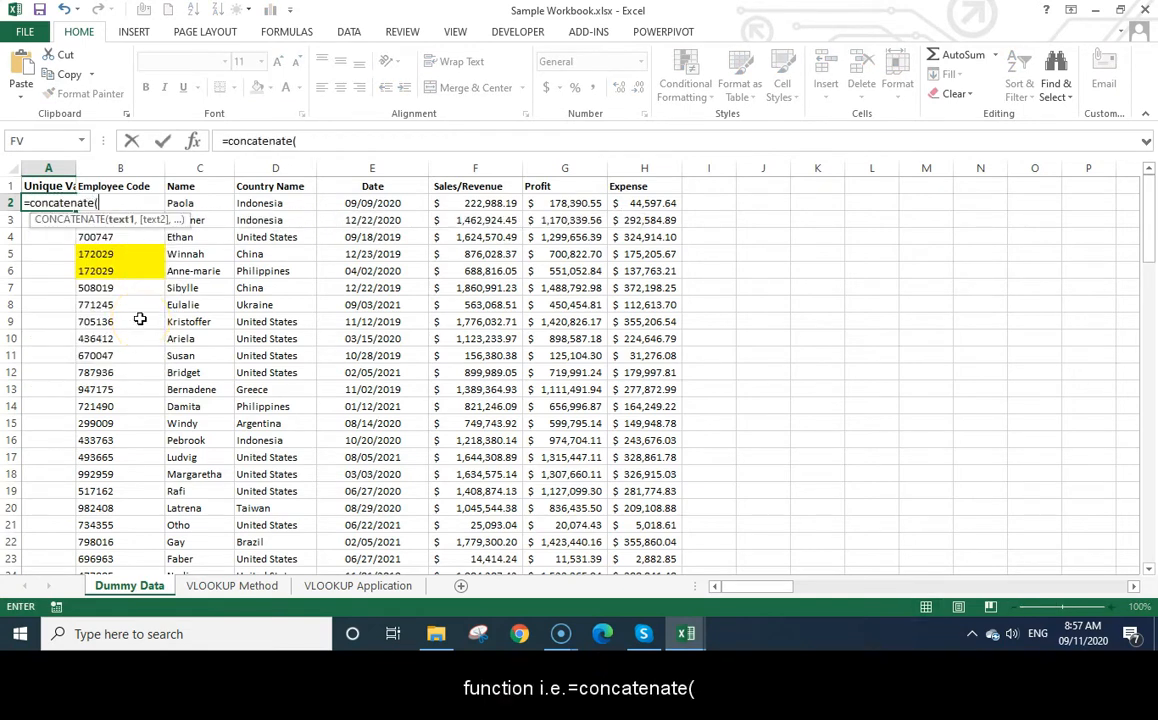
left_click(212, 200)
type("%")
left_click(205, 203)
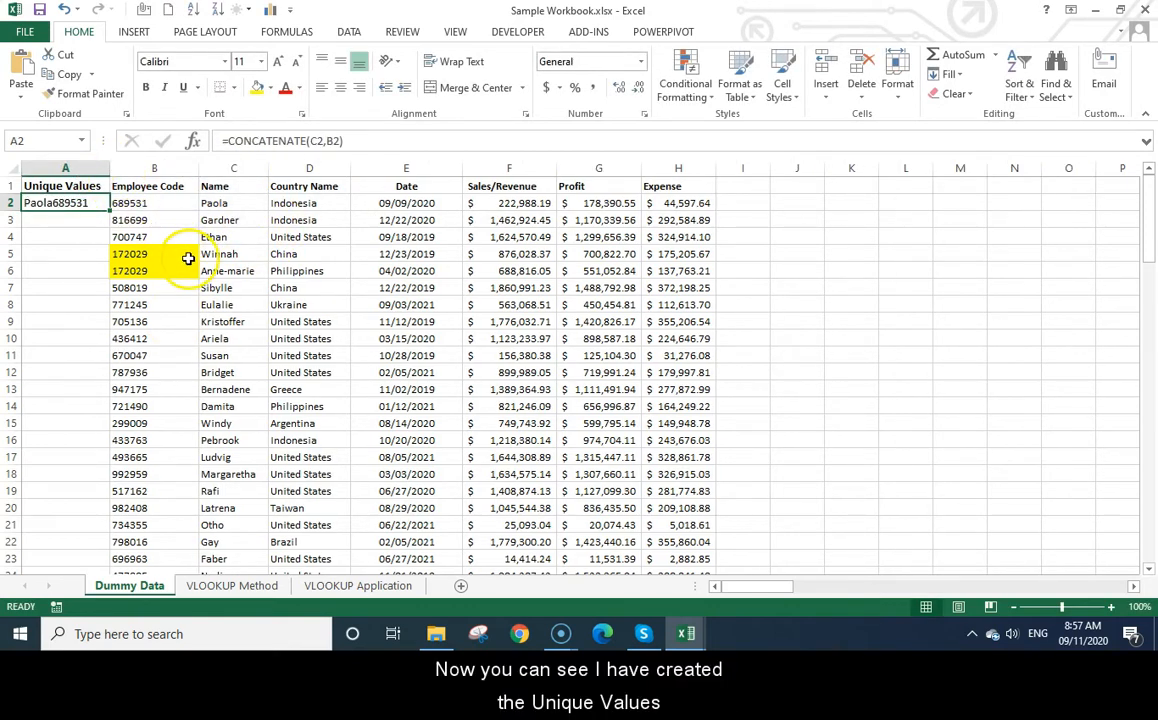
Copy the CONCATENATE formula from A2 down the Unique Values column to A101
left_click(42, 200)
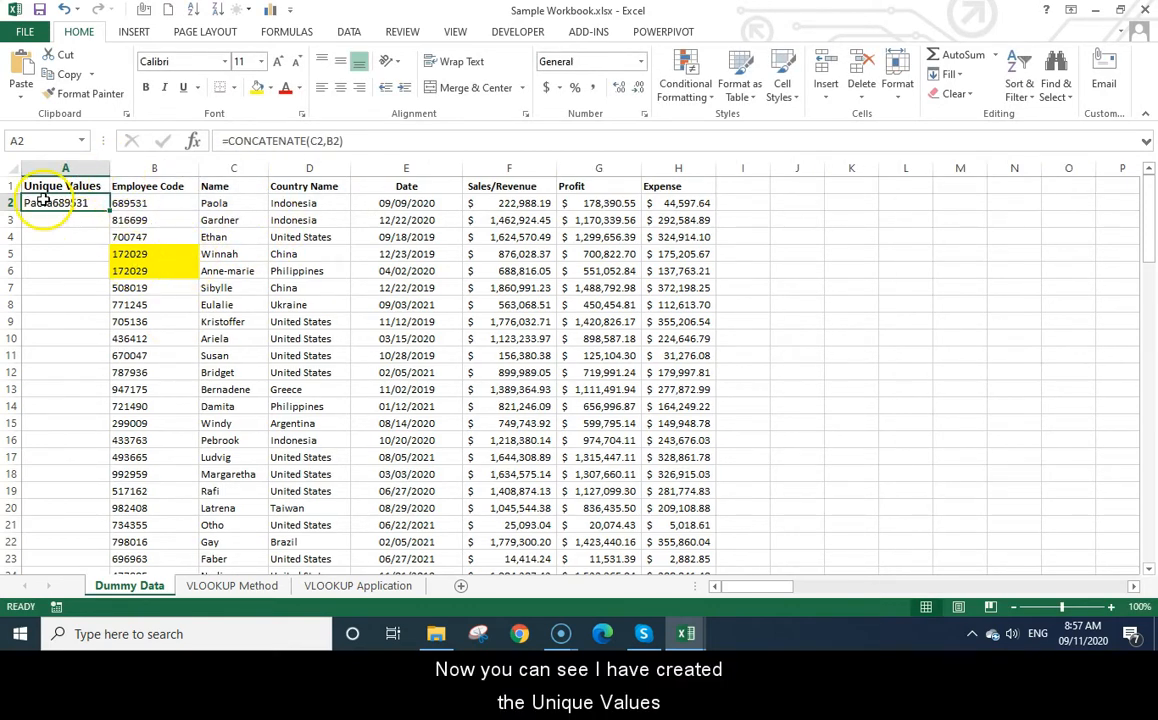
key("Right")
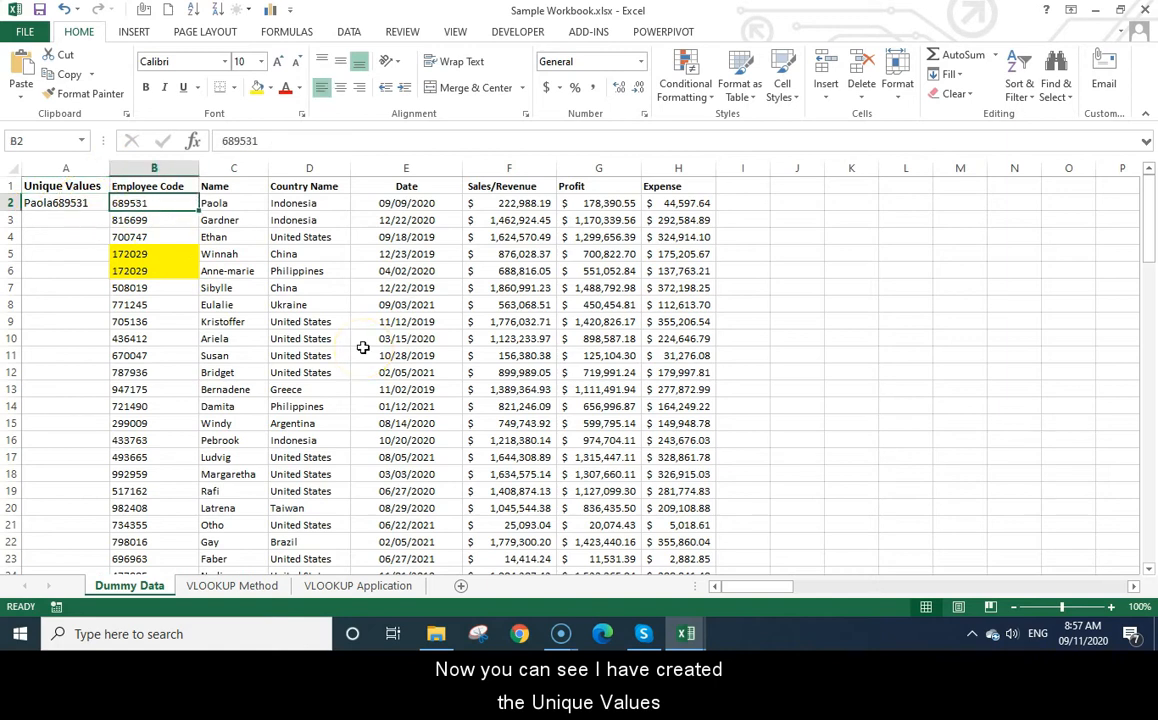
key("Left")
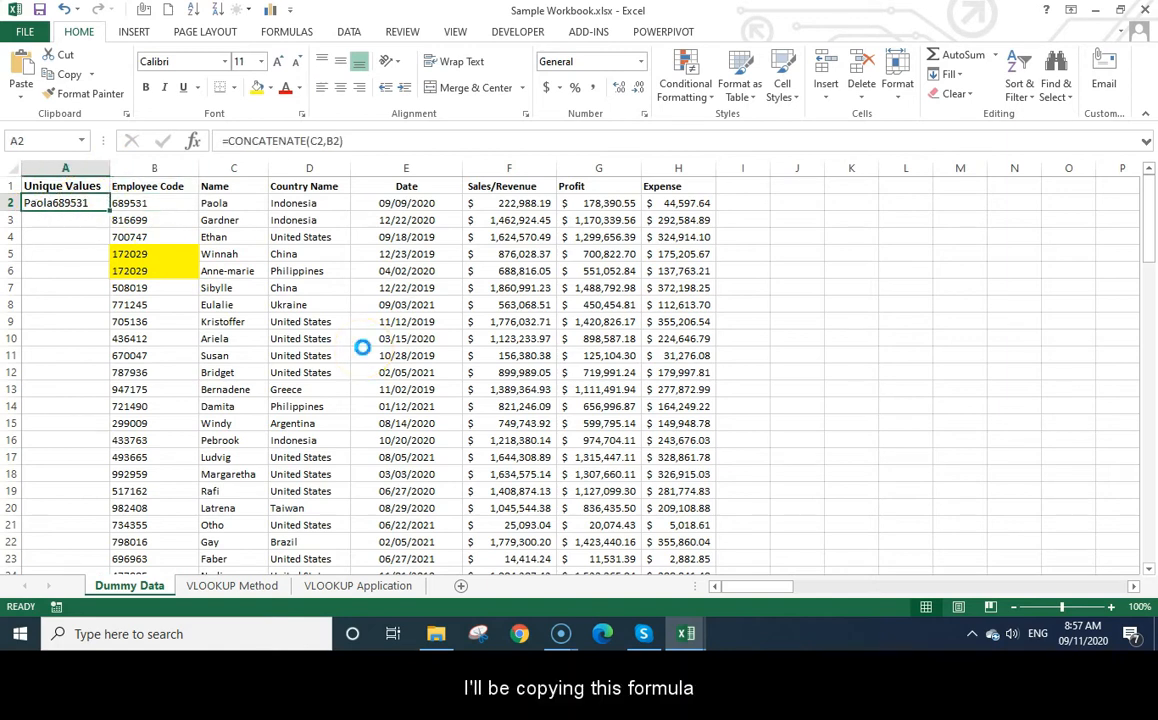
key("ctrl+c")
key("Right")
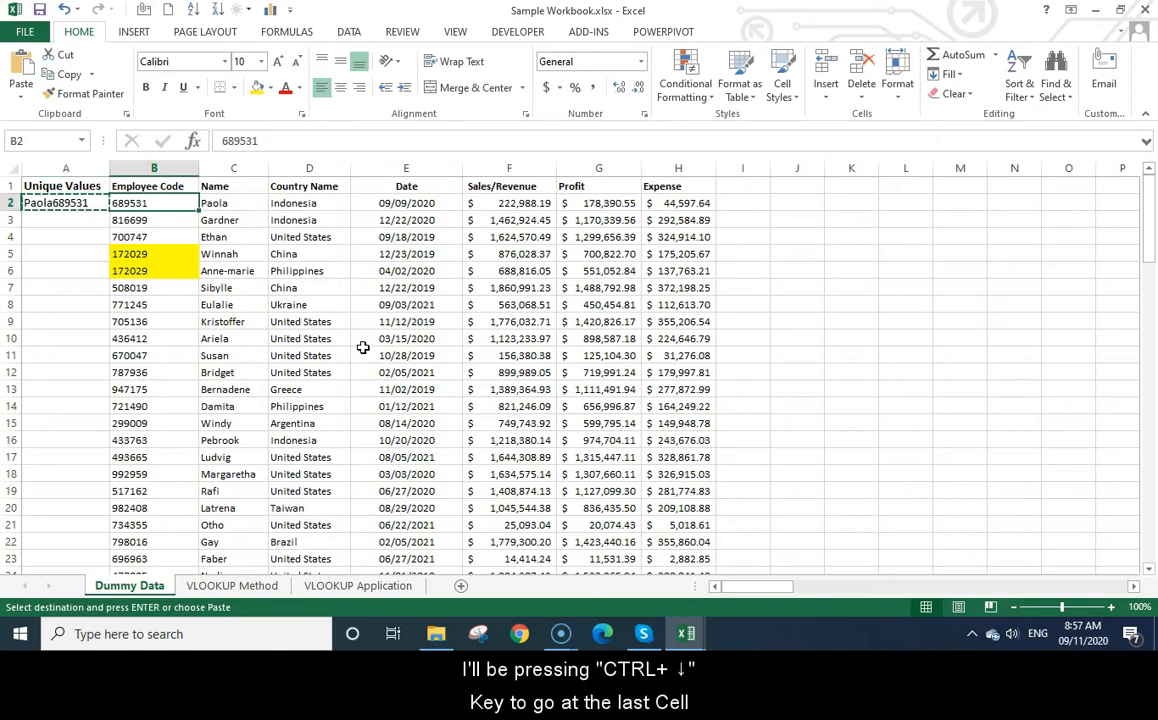
key("ctrl+Down")
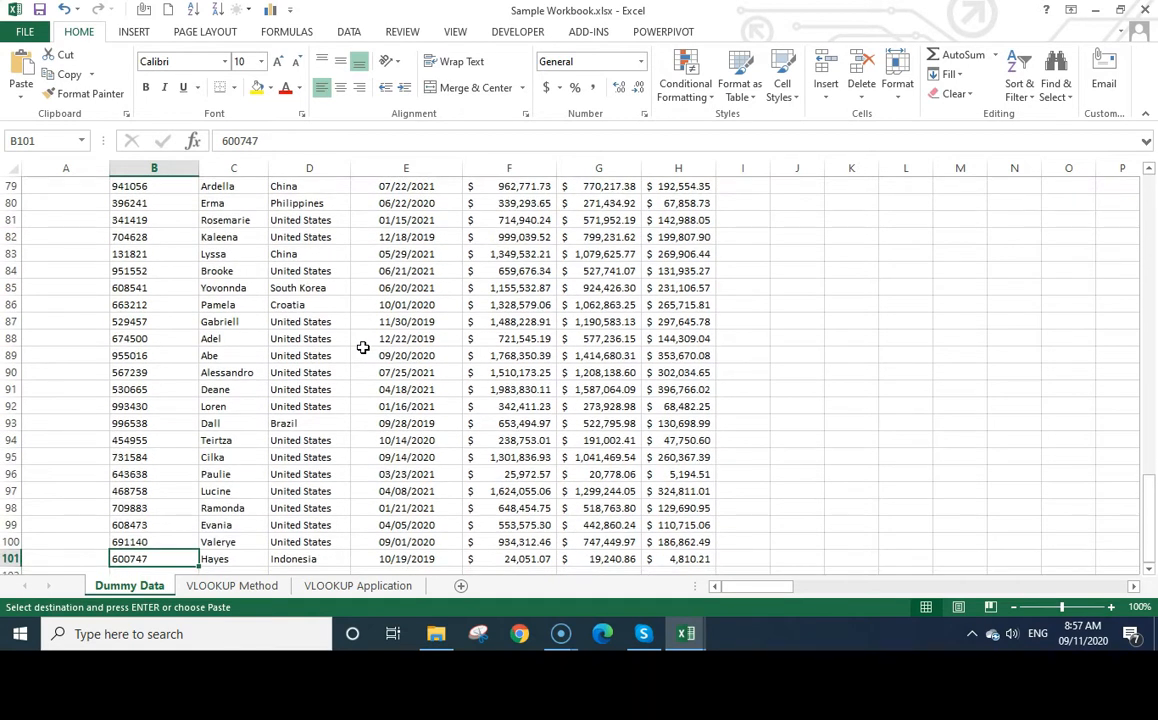
key("Left")
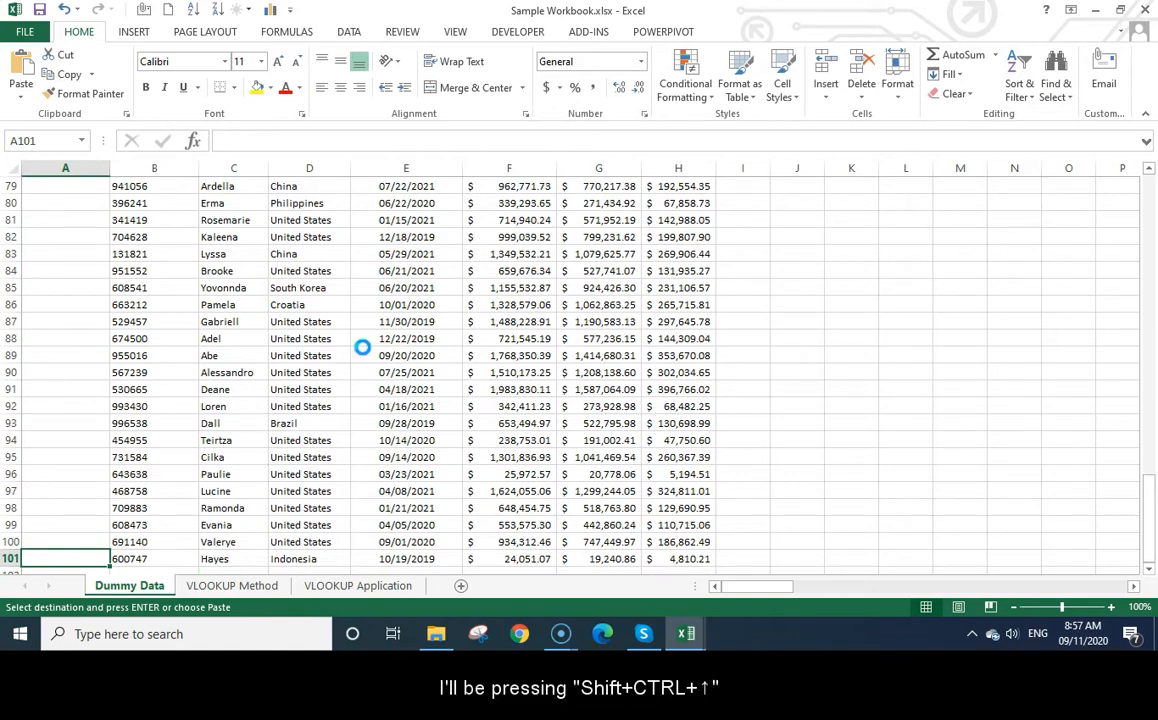
key("ctrl+shift+Up")
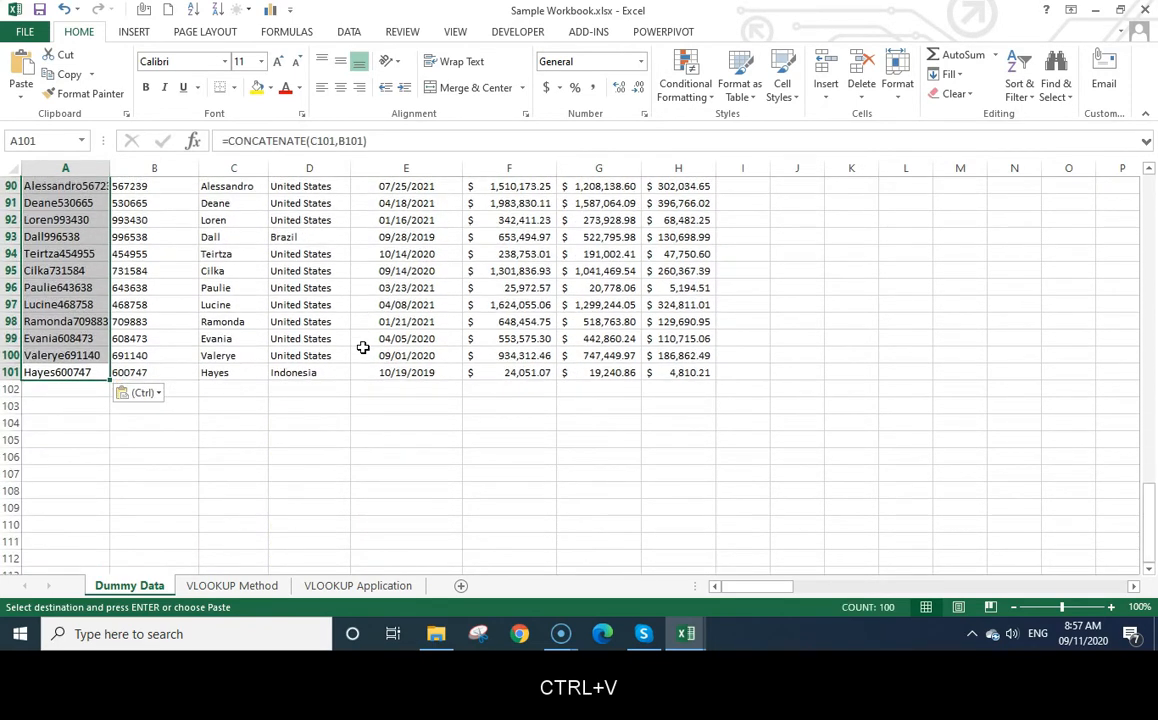
key("ctrl+Home")
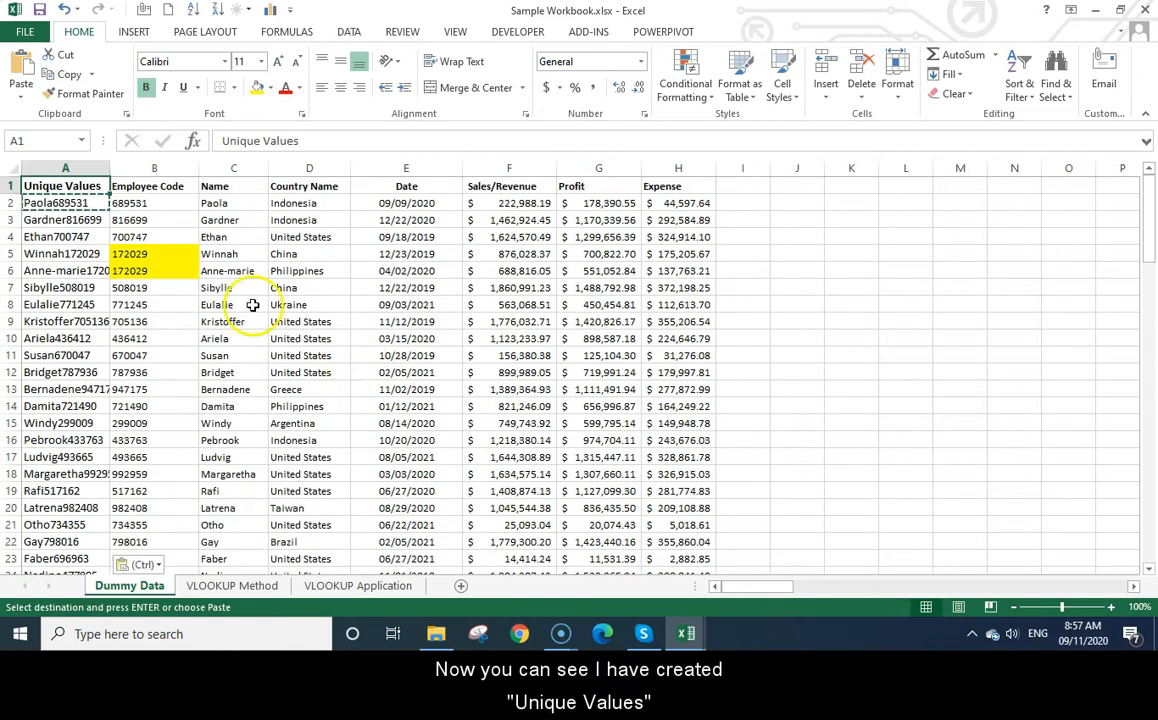
left_click(79, 201)
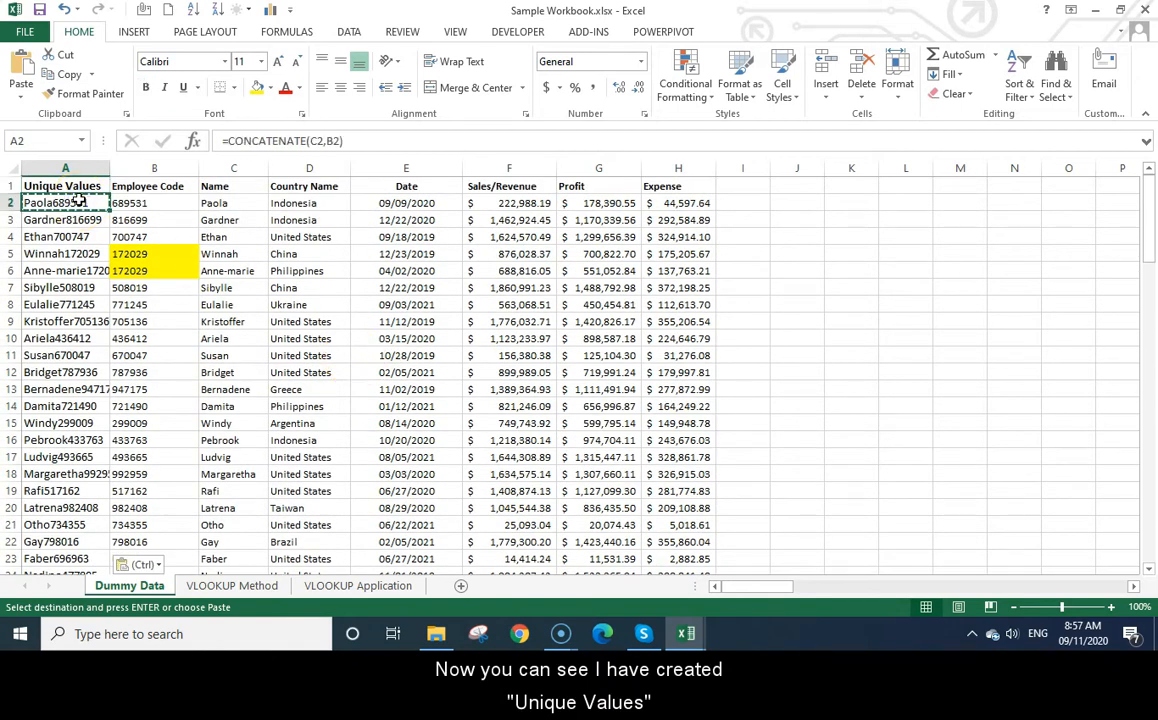
key("Escape")
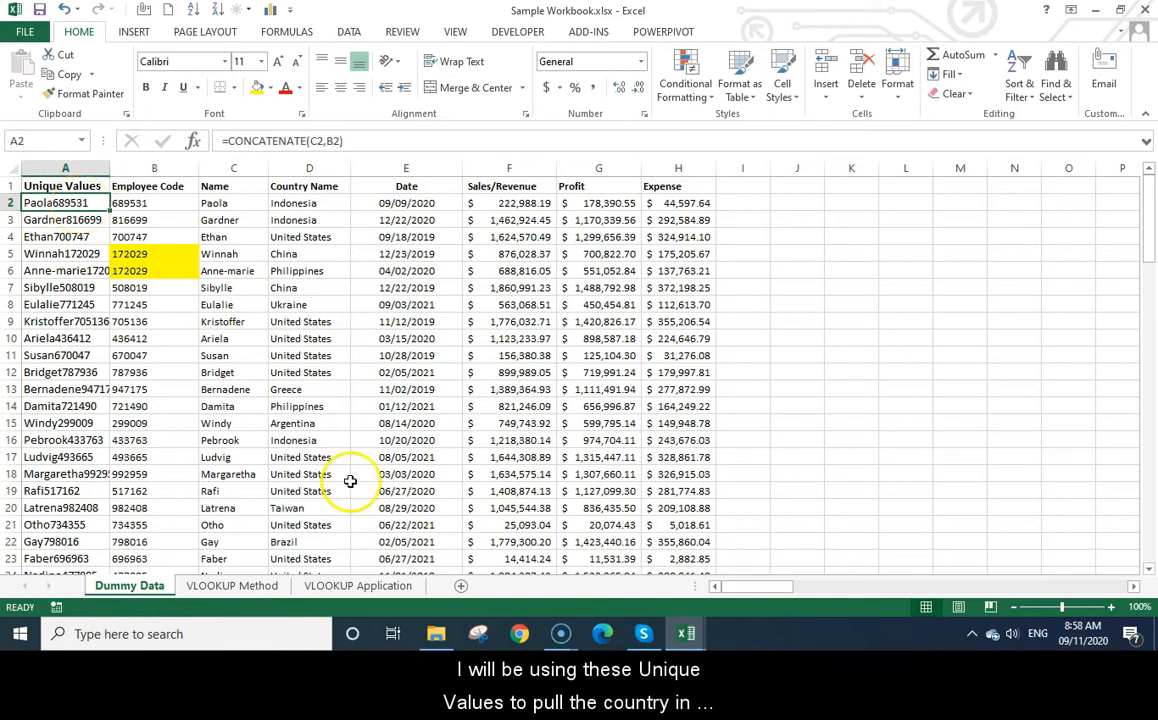
On the VLOOKUP Method sheet, start a VLOOKUP in Country cell G3 with E3&F3 as the lookup value
left_click(233, 586)
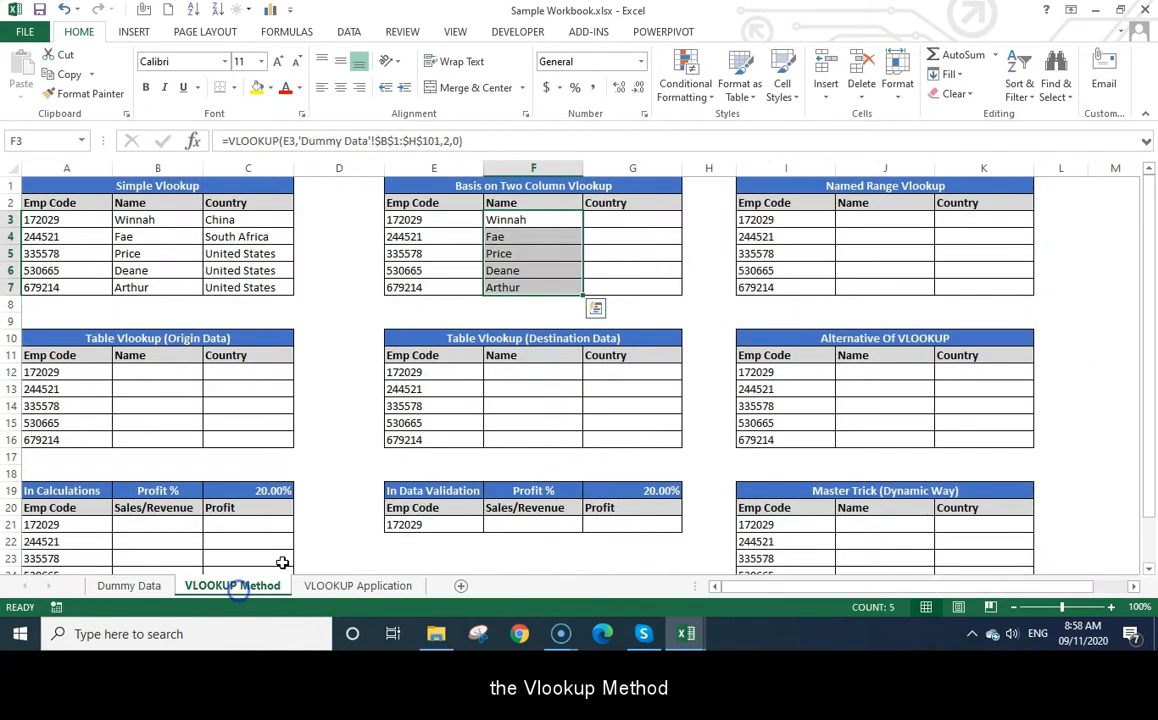
left_click(620, 219)
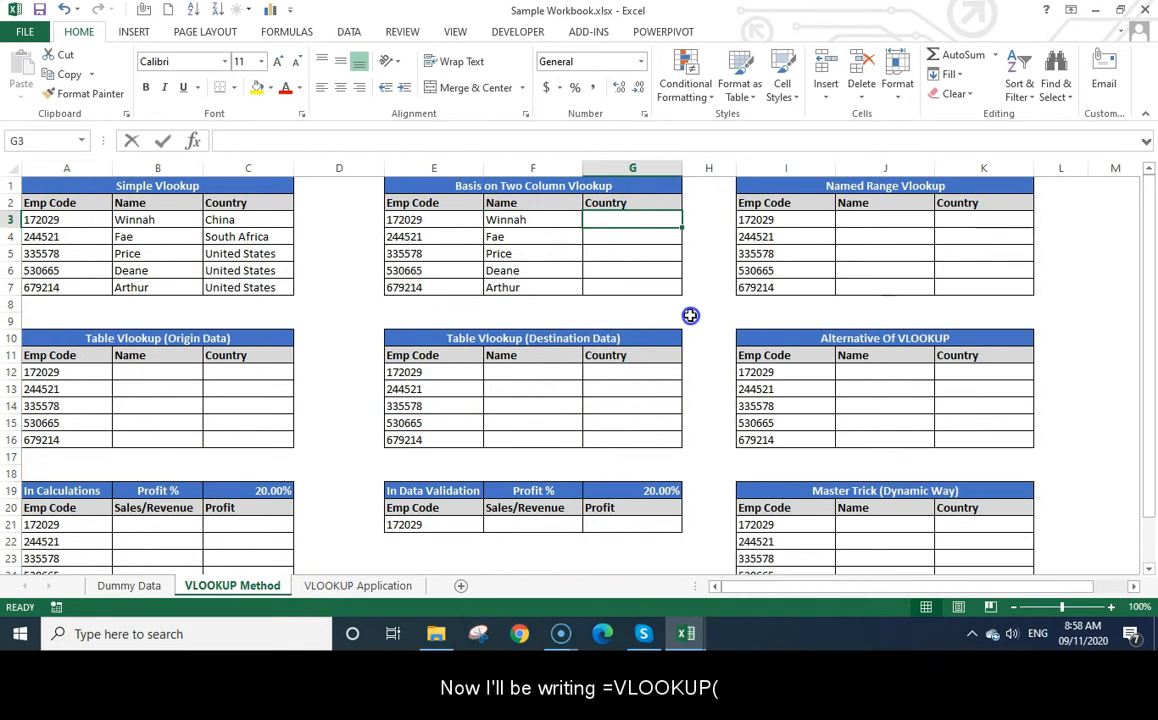
type("=vlookup(")
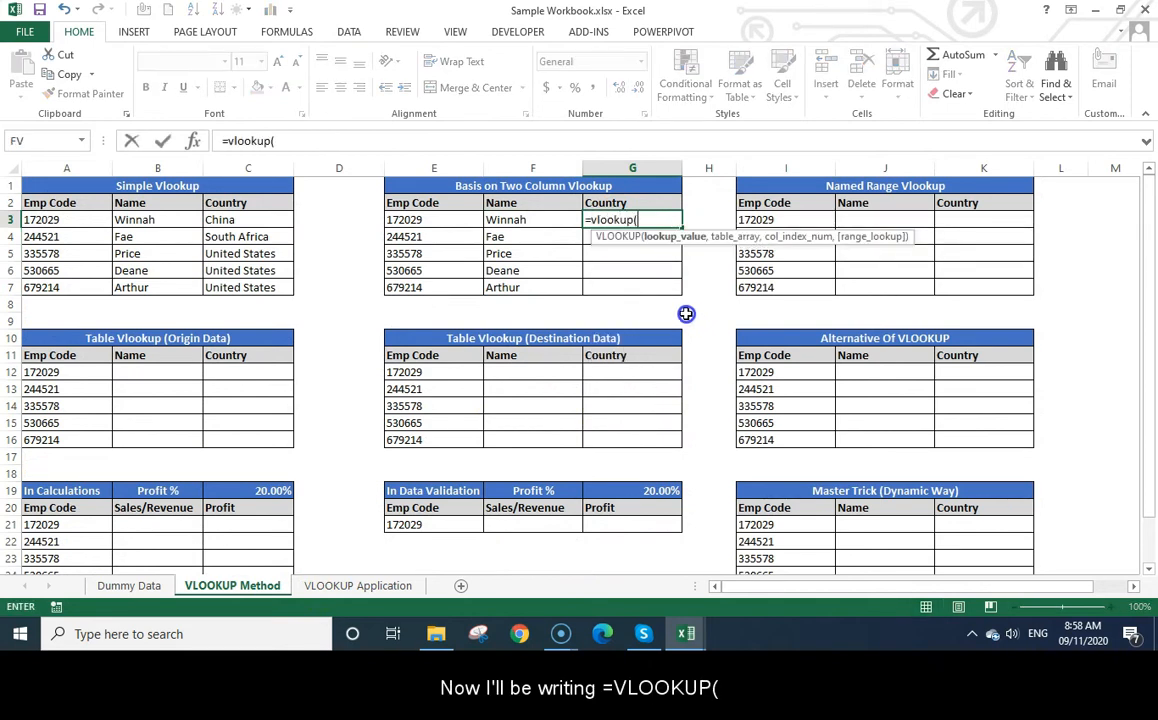
left_click(435, 221)
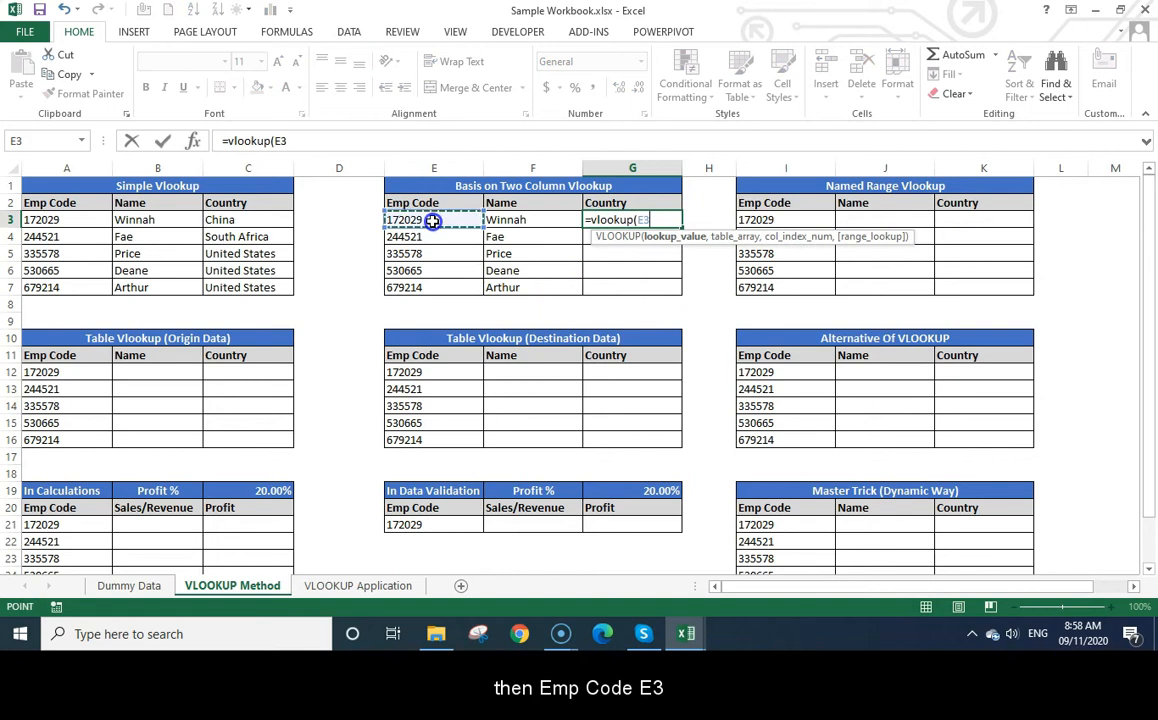
type("&")
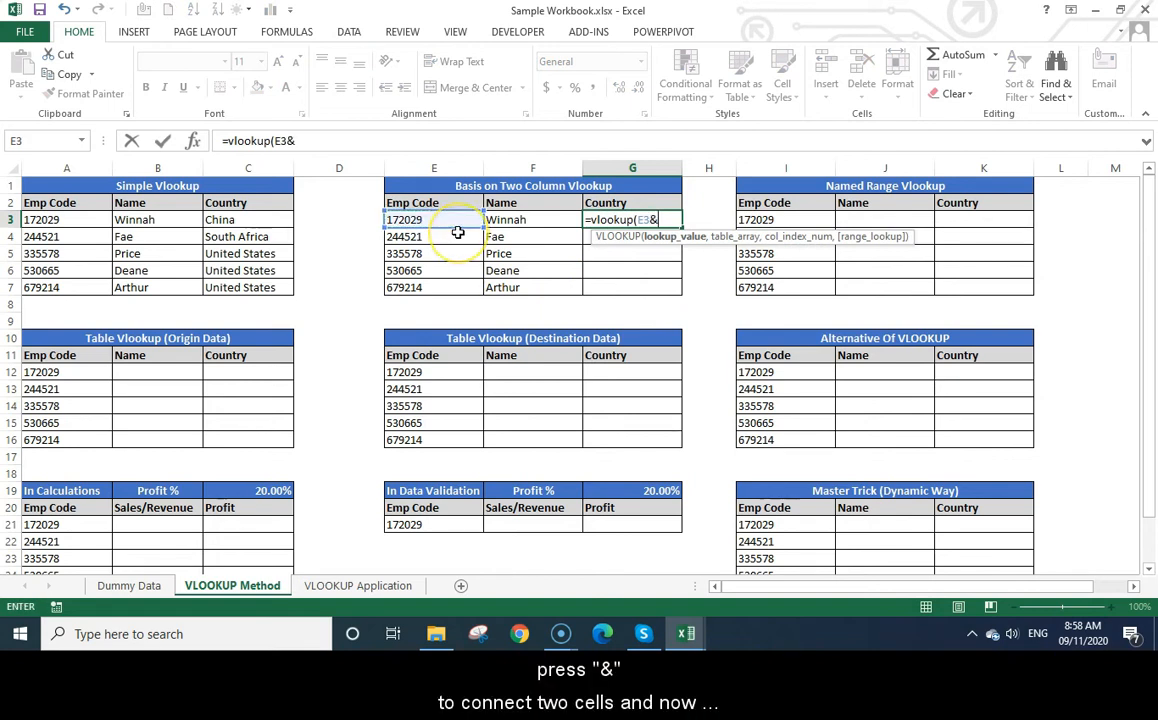
left_click(509, 220)
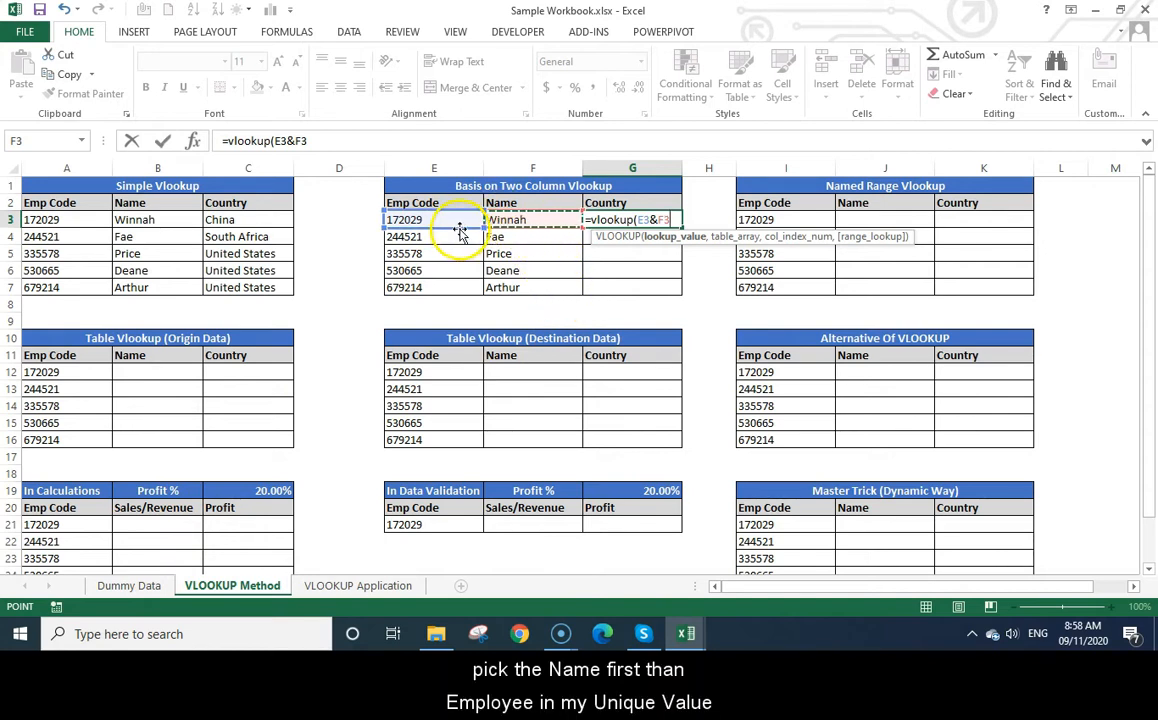
Change the lookup value of the VLOOKUP in G3 to F3&E3 so the name precedes the employee code
left_click(294, 142)
key("BackSpace")
key("BackSpace")
key("BackSpace")
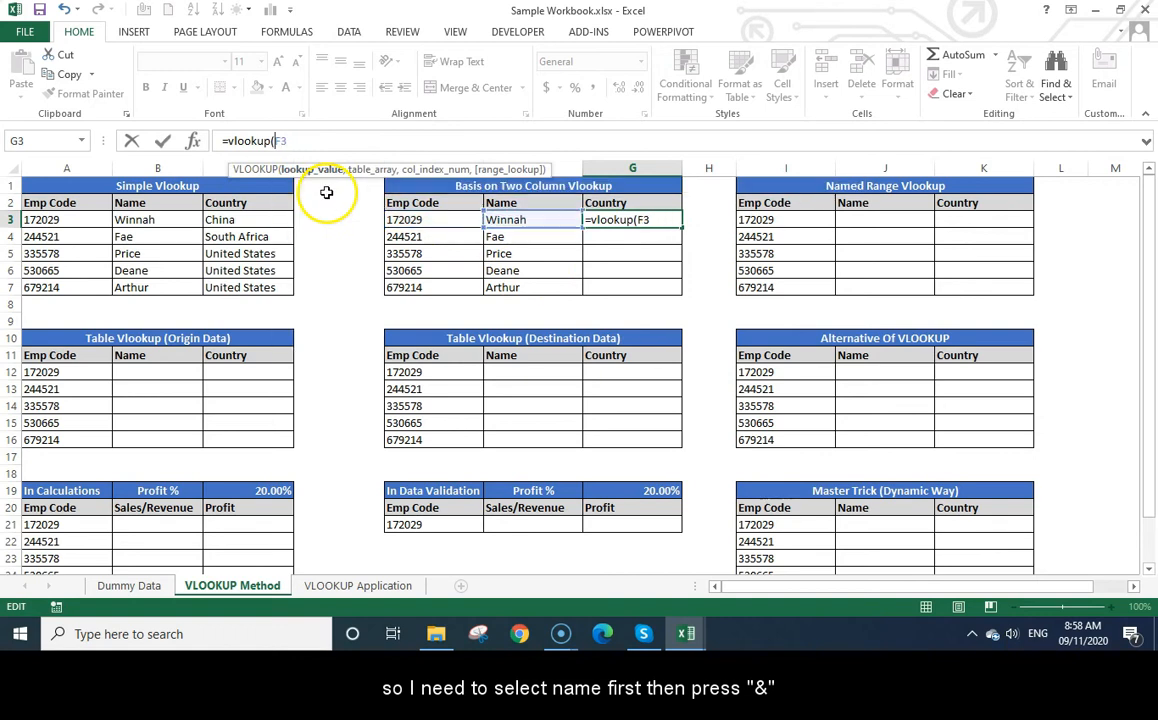
left_click(302, 140)
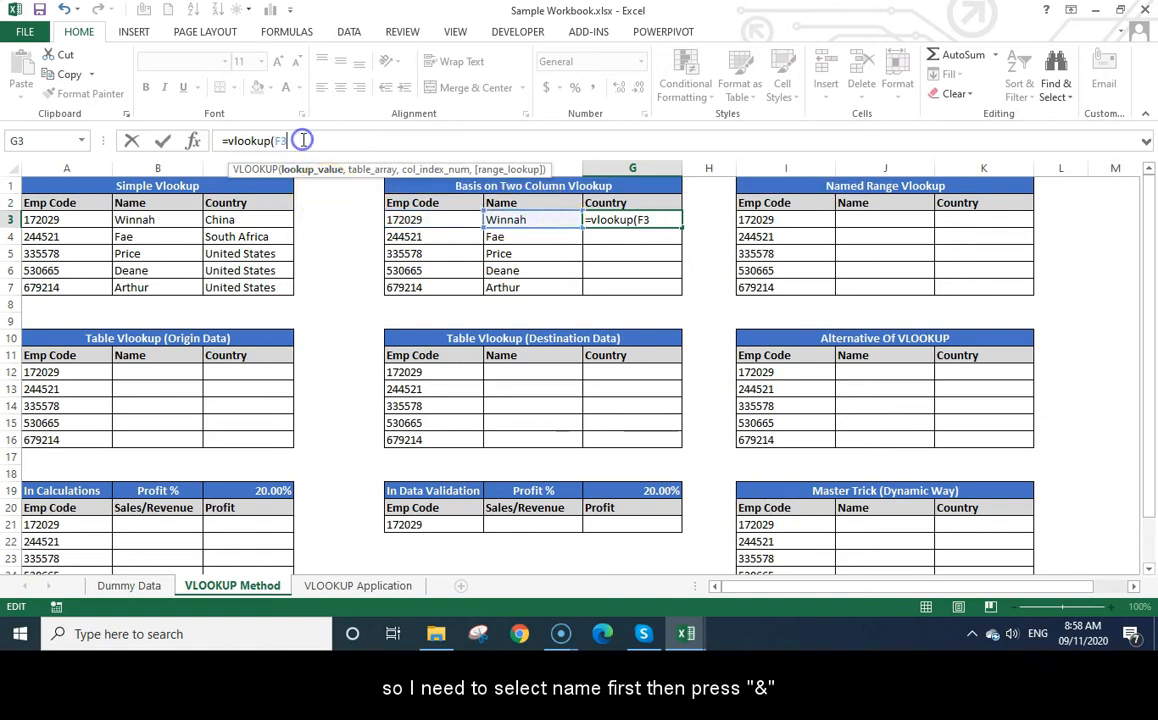
type("&")
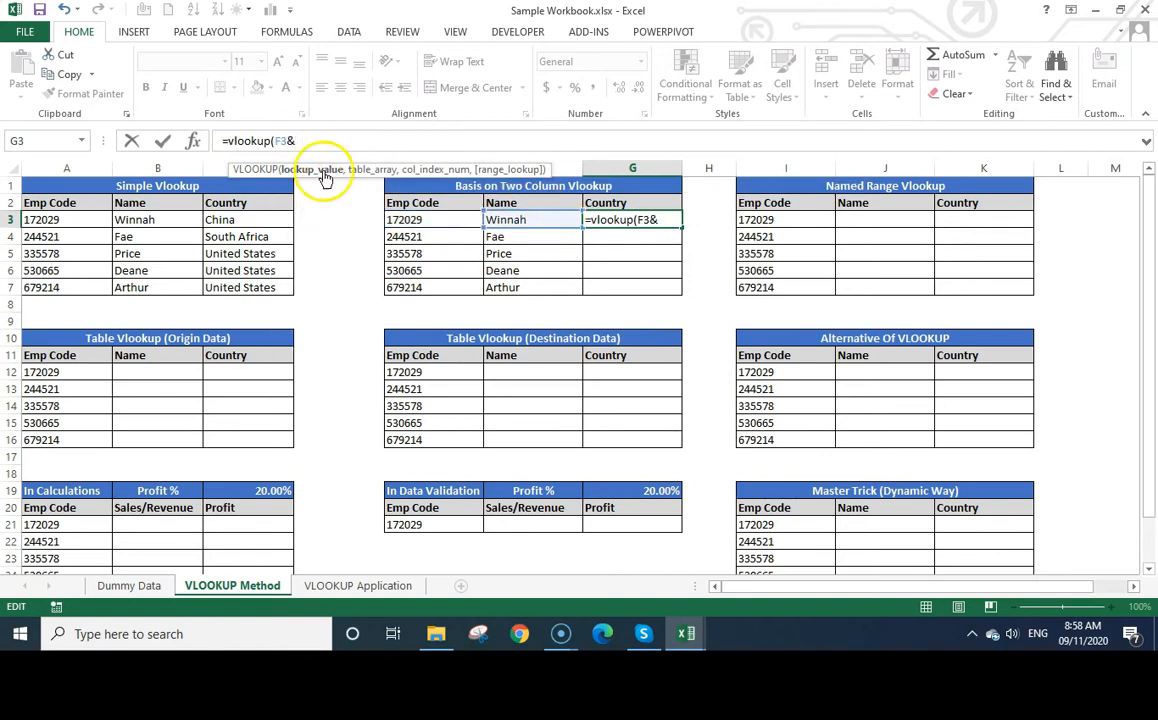
left_click(422, 219)
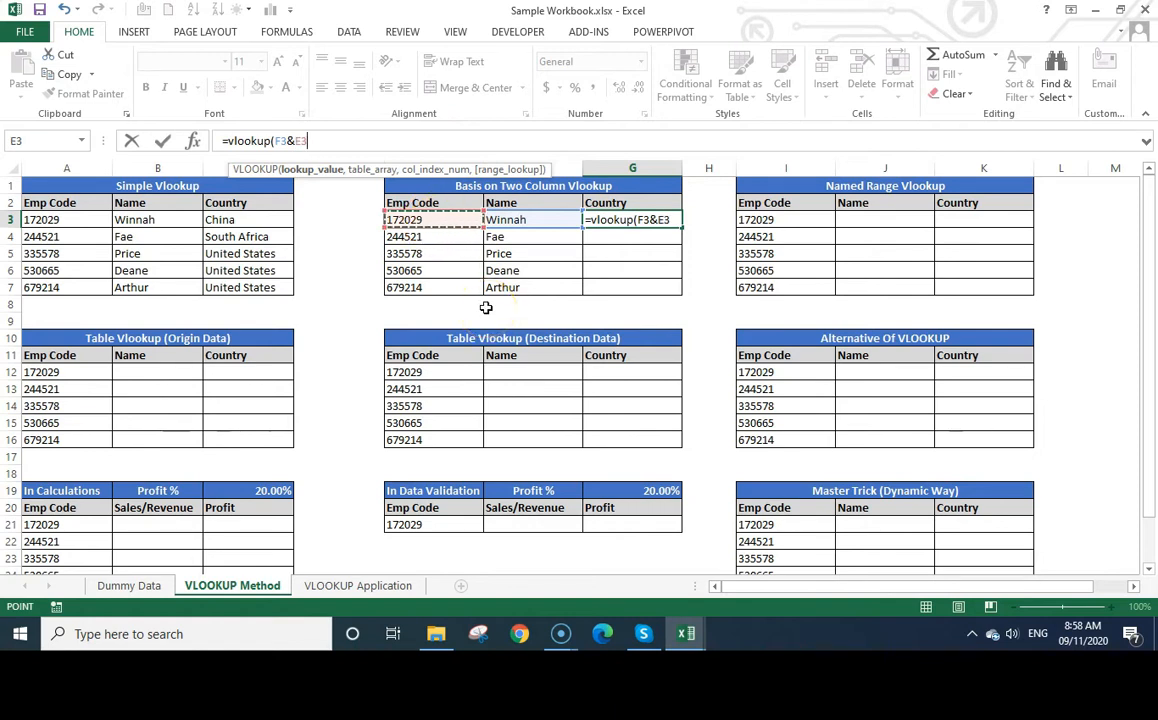
type(",")
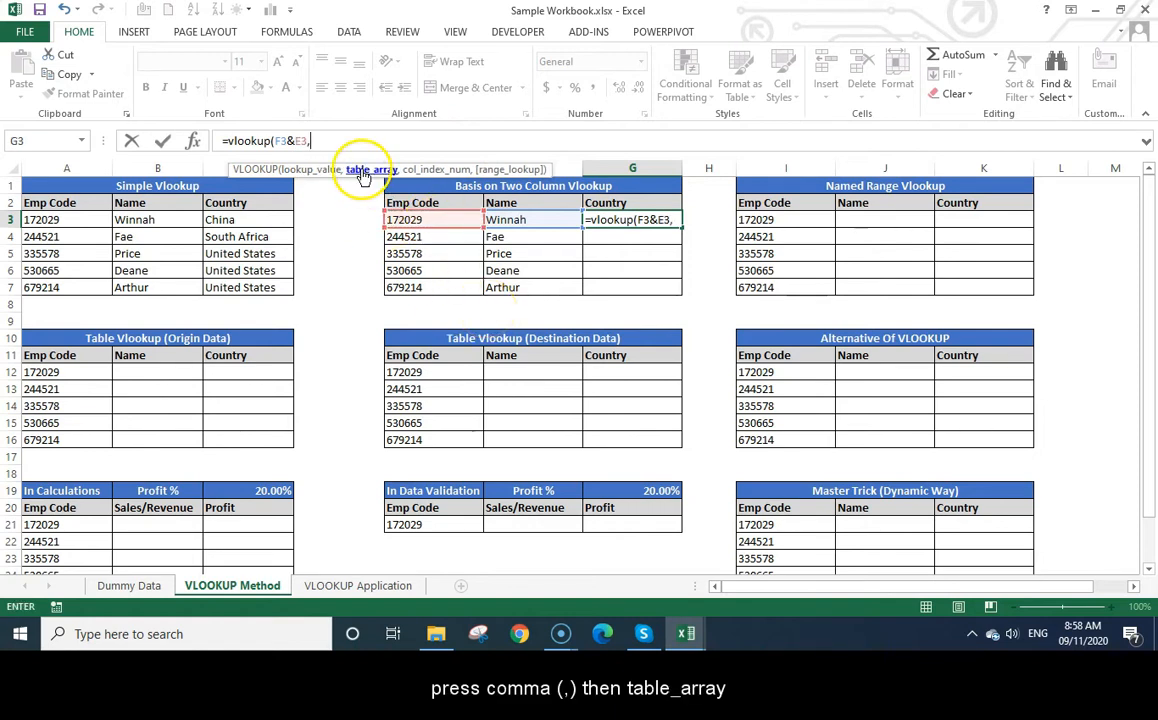
Set the VLOOKUP's table array to the absolute range $A$1:$H$101 on the Dummy Data sheet
left_click(130, 586)
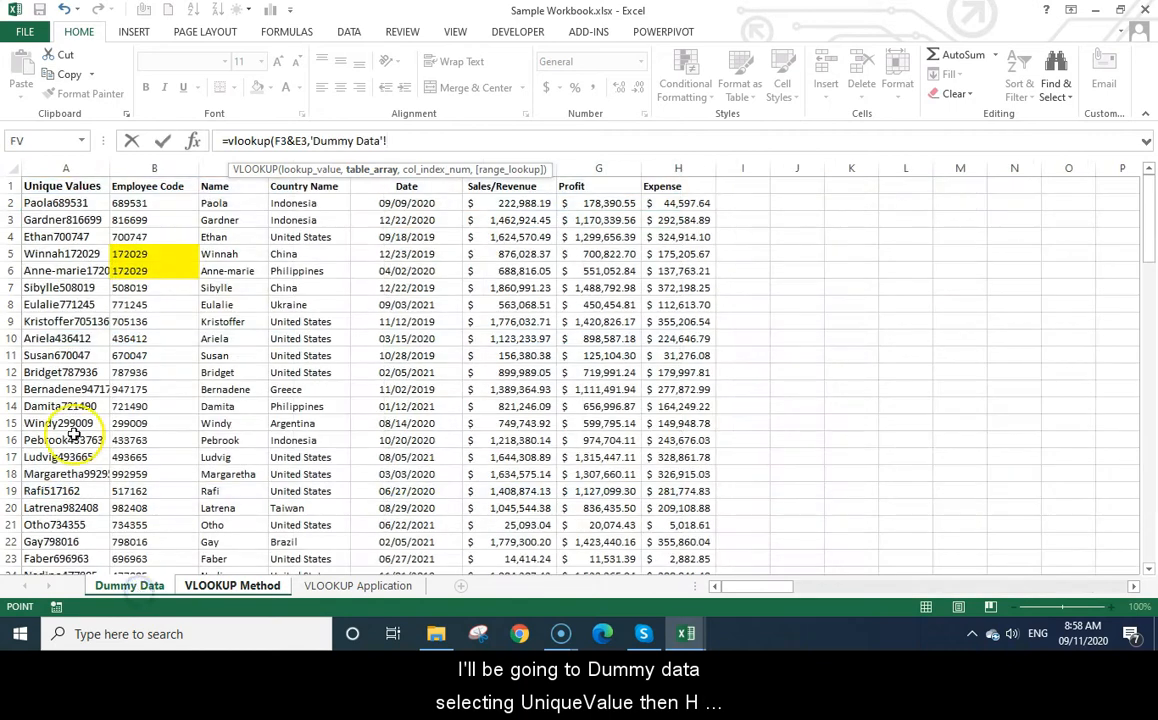
left_click(66, 186)
left_click_drag(66, 186, 690, 188)
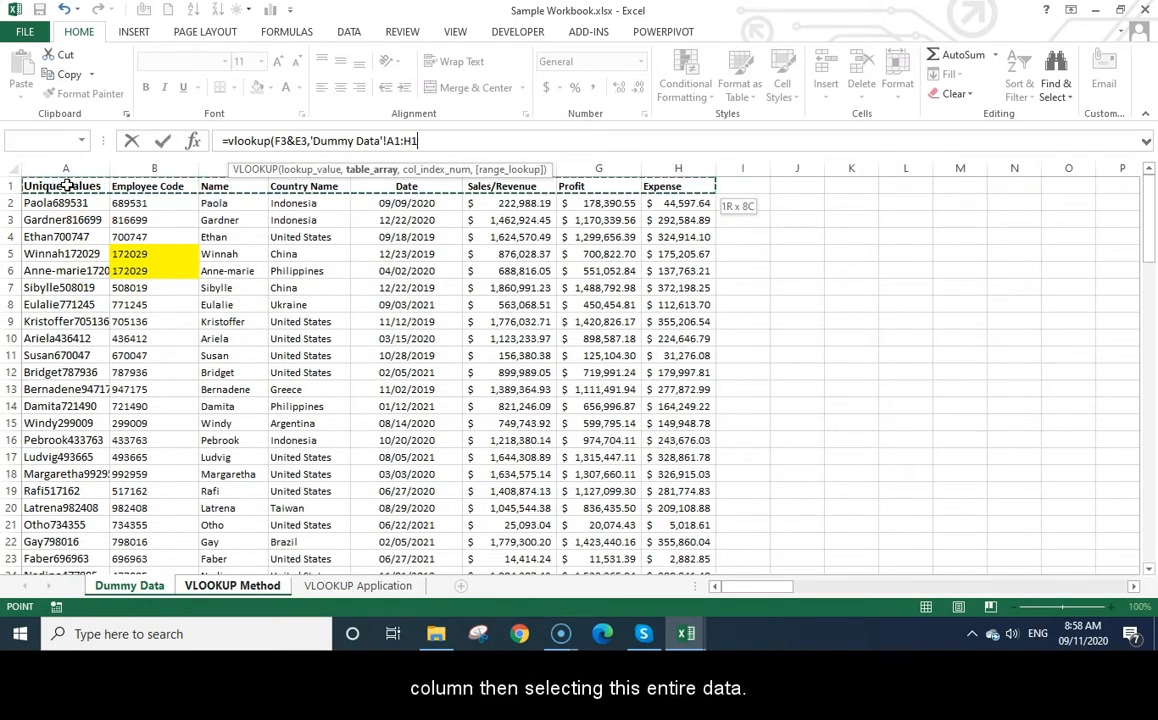
key("ctrl+shift+Down")
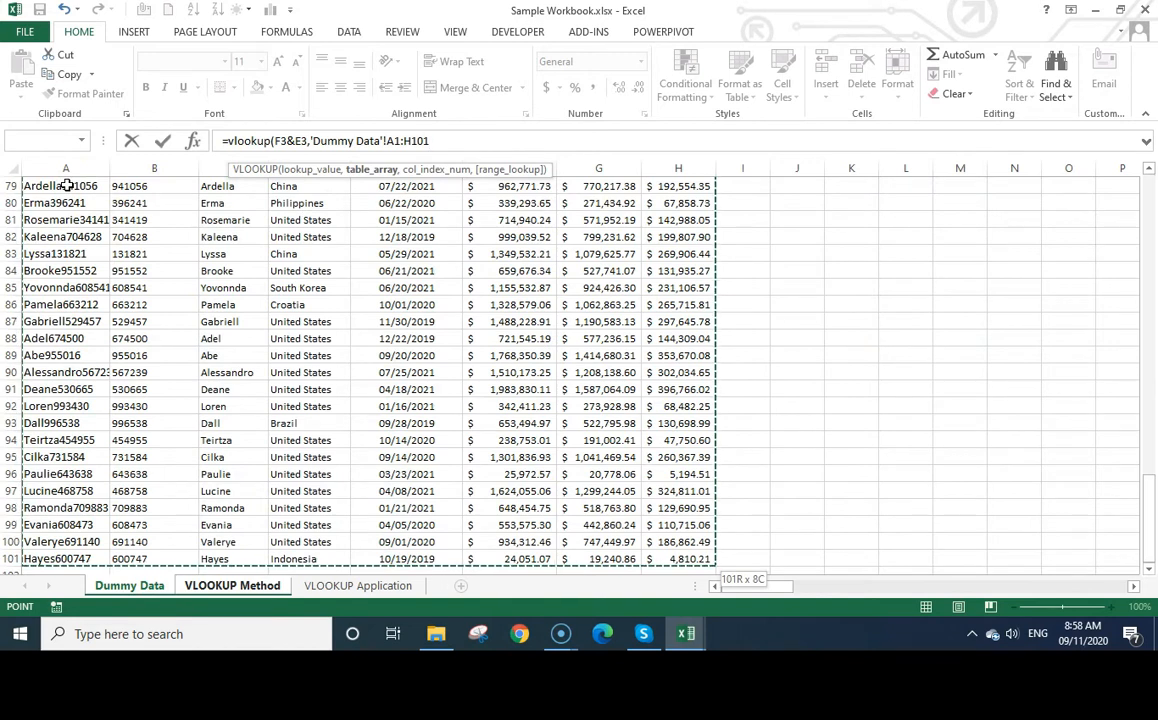
key("F4")
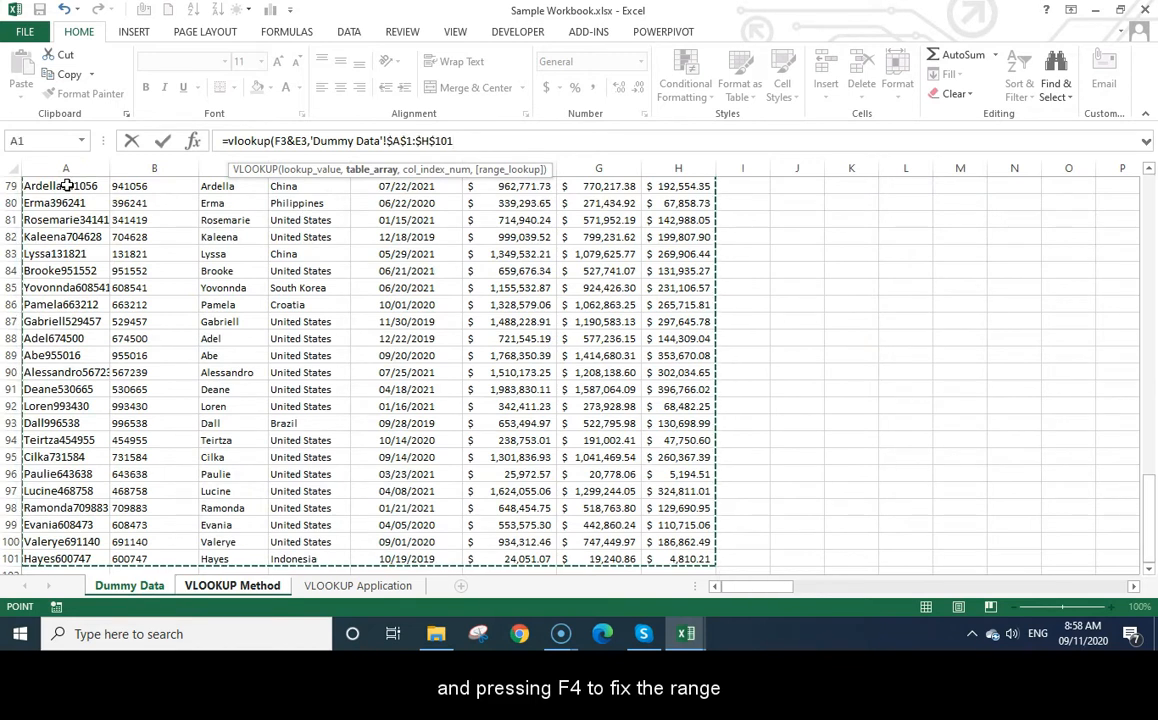
type(",")
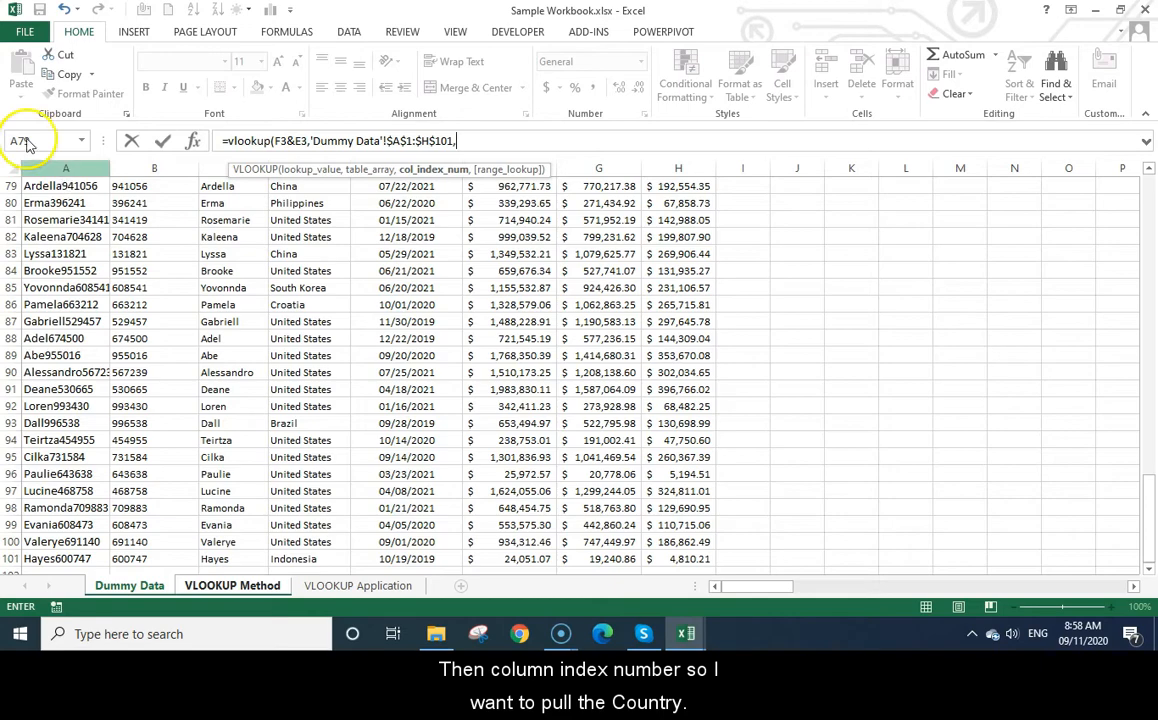
Complete the G3 formula with column index 4 and 0 for an exact match
left_click_drag(1149, 486, 1143, 178)
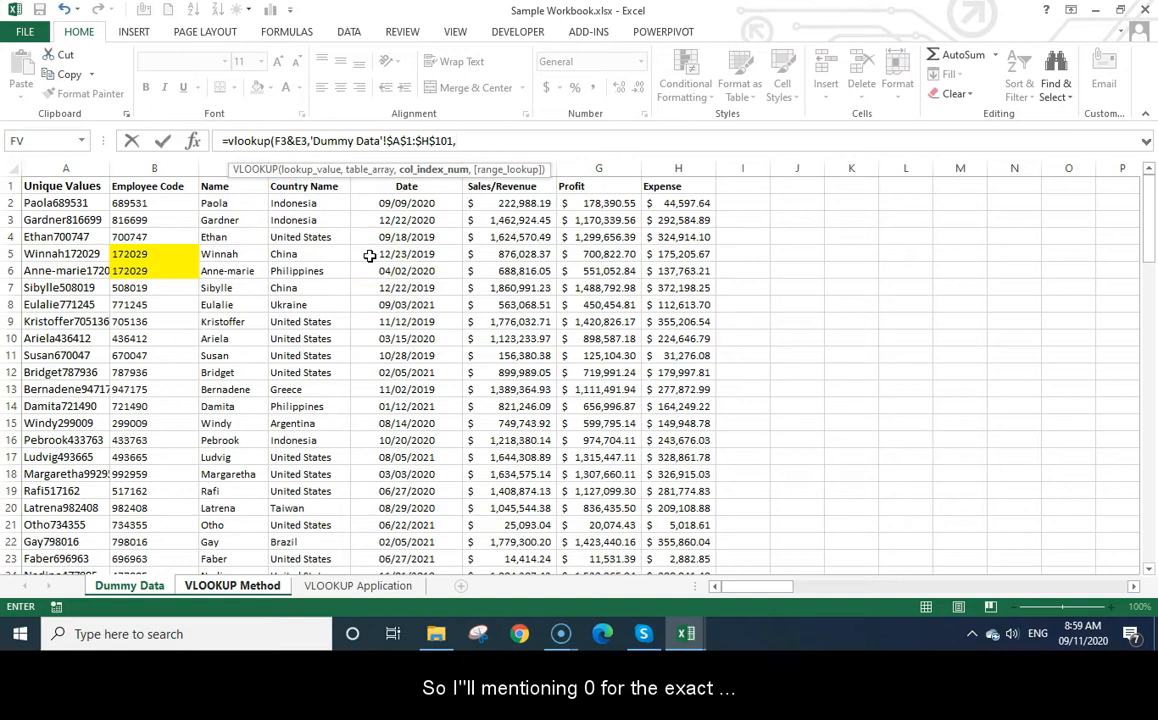
type("4,0")
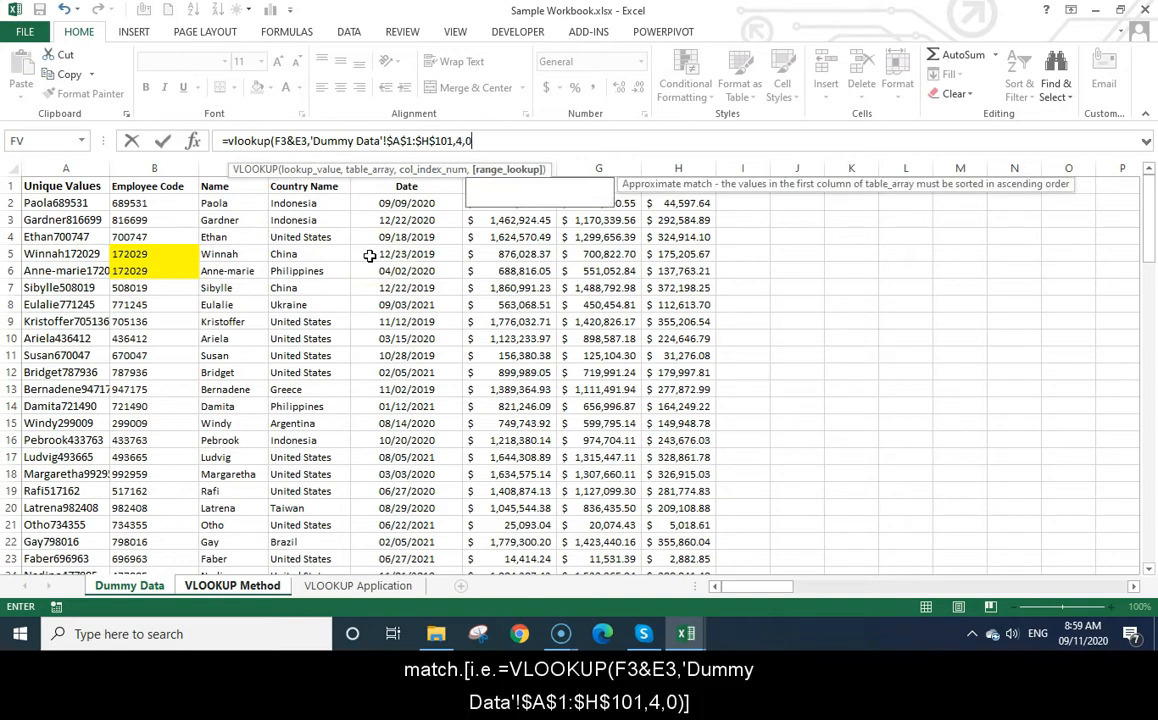
type(")")
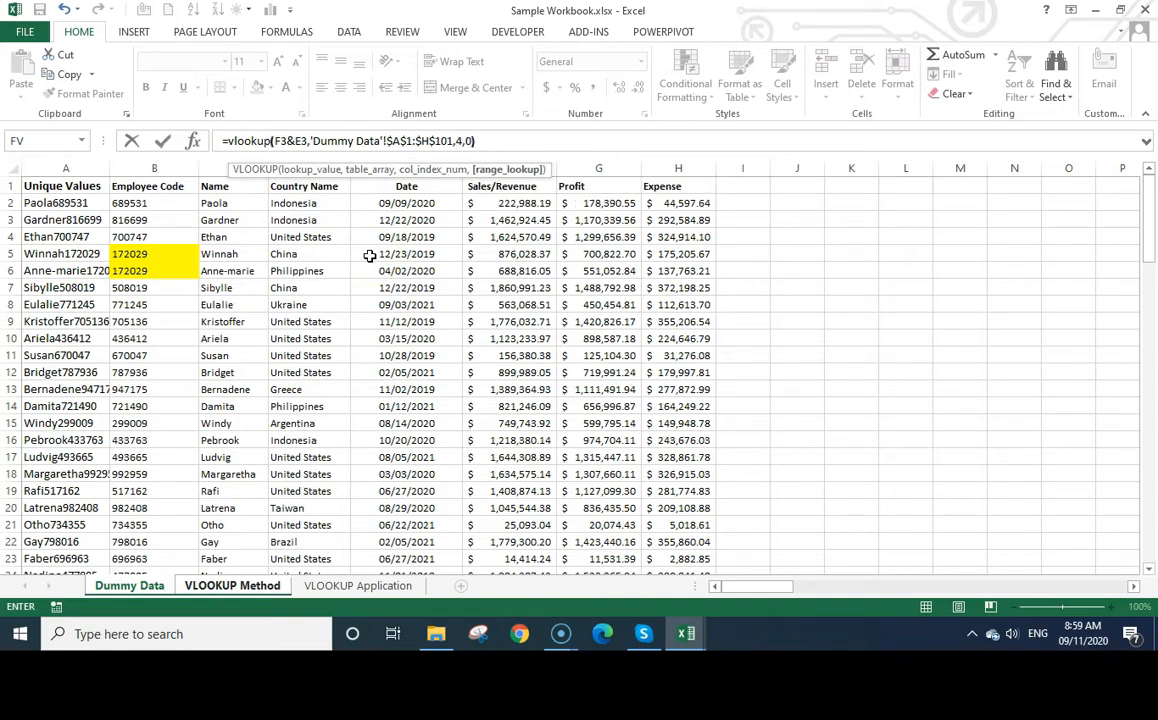
key("Return")
Fill the two-column VLOOKUP formula from G3 down the Country column to G7
key("shift+Down")
key("shift+Down")
key("shift+Down")
key("shift+Down")
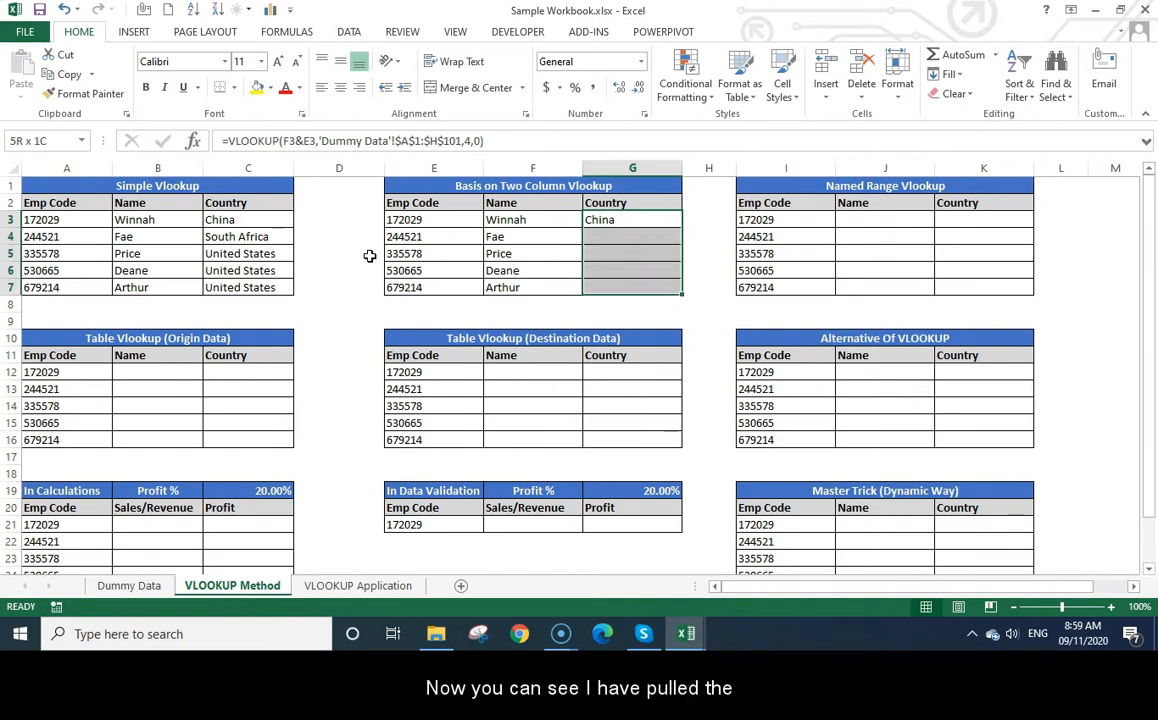
key("ctrl+d")
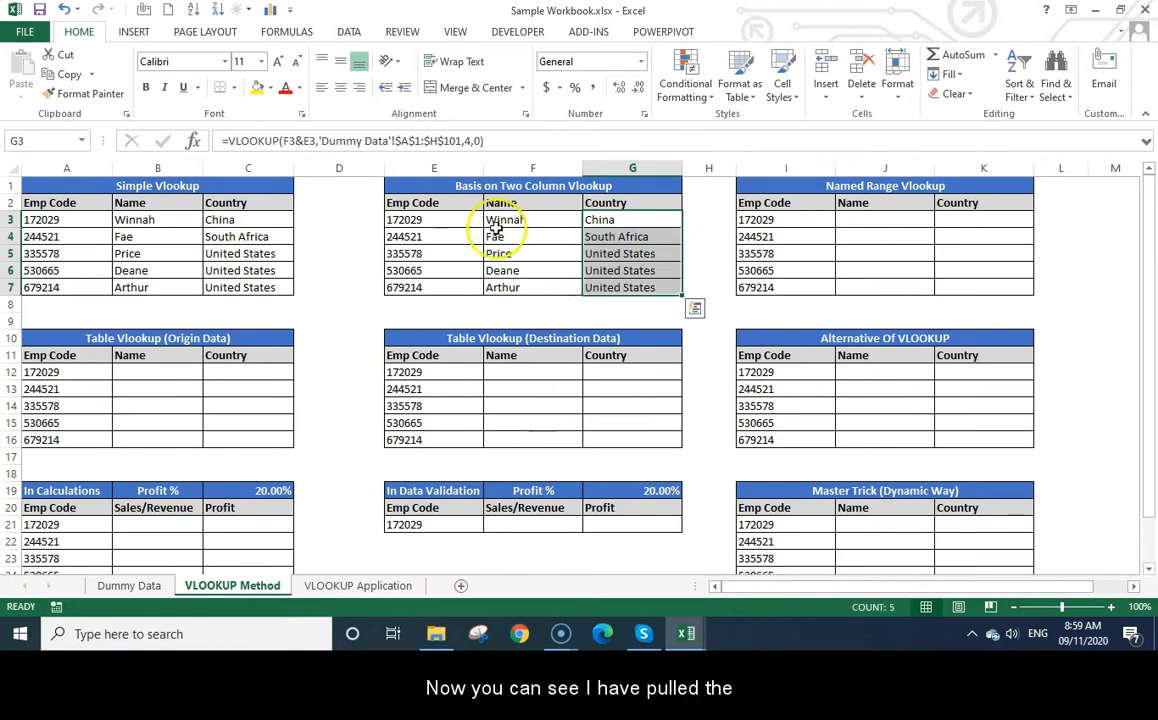
Copy the employee code and name in B6:C6 of the Dummy Data sheet into E4:F4 of the VLOOKUP Method sheet
left_click(655, 237)
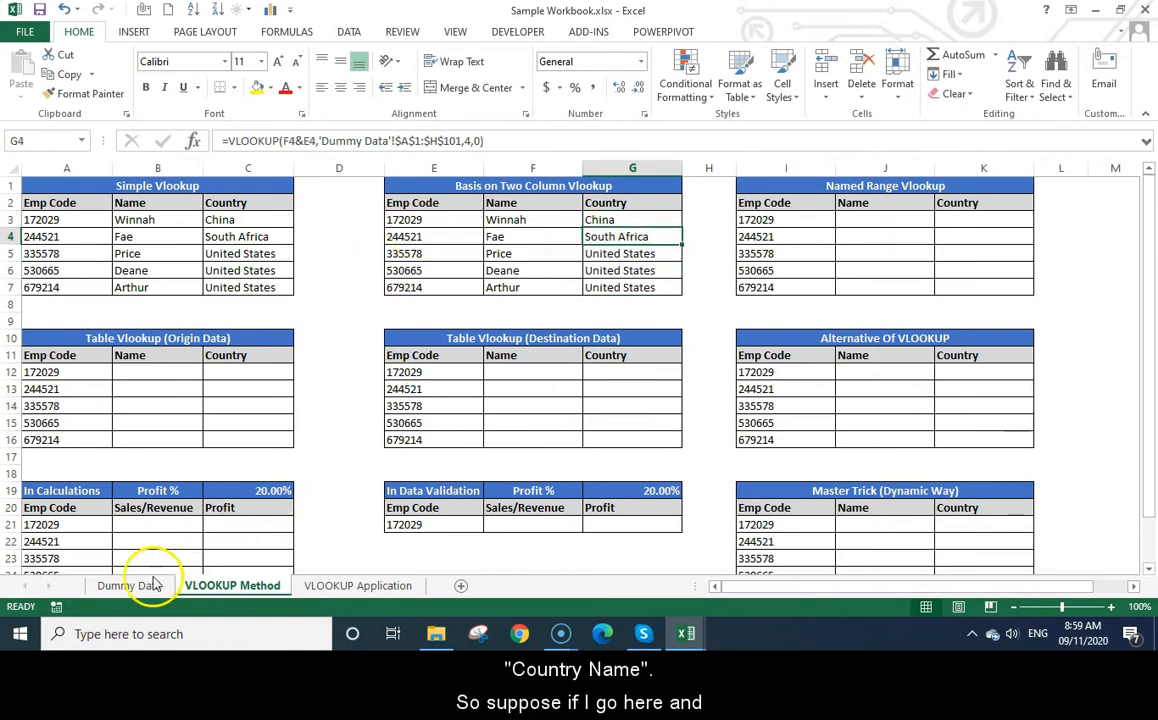
left_click(150, 580)
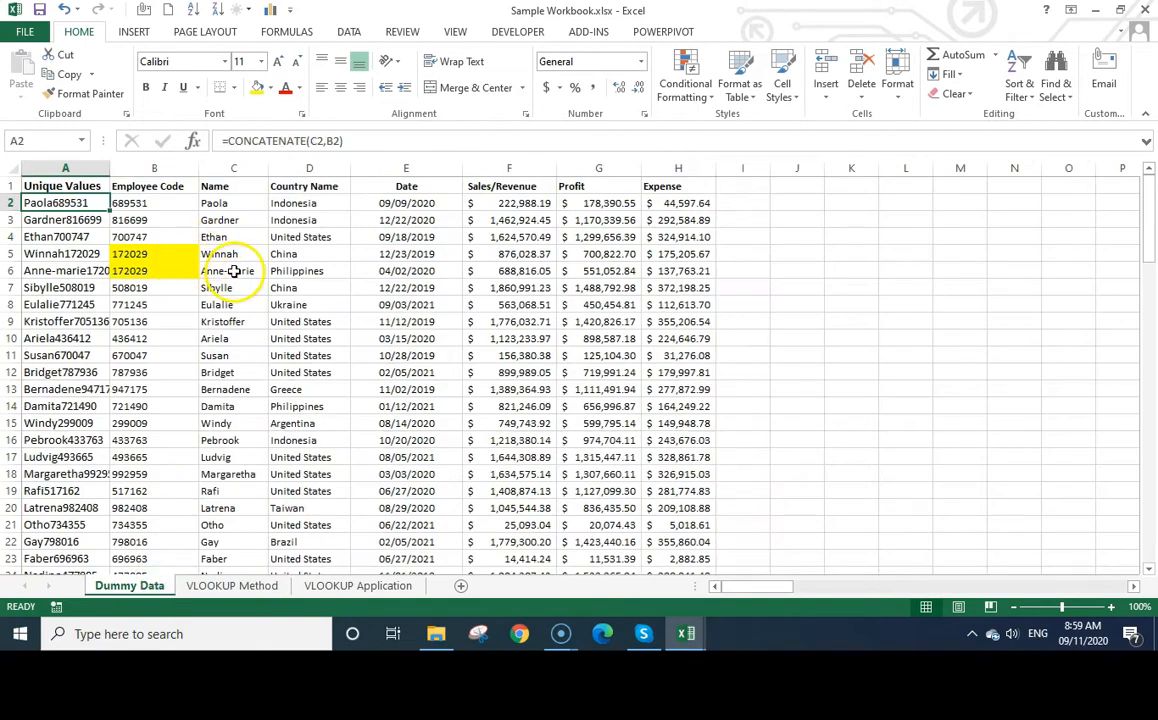
left_click(236, 270)
left_click_drag(168, 273, 207, 269)
key("ctrl+c")
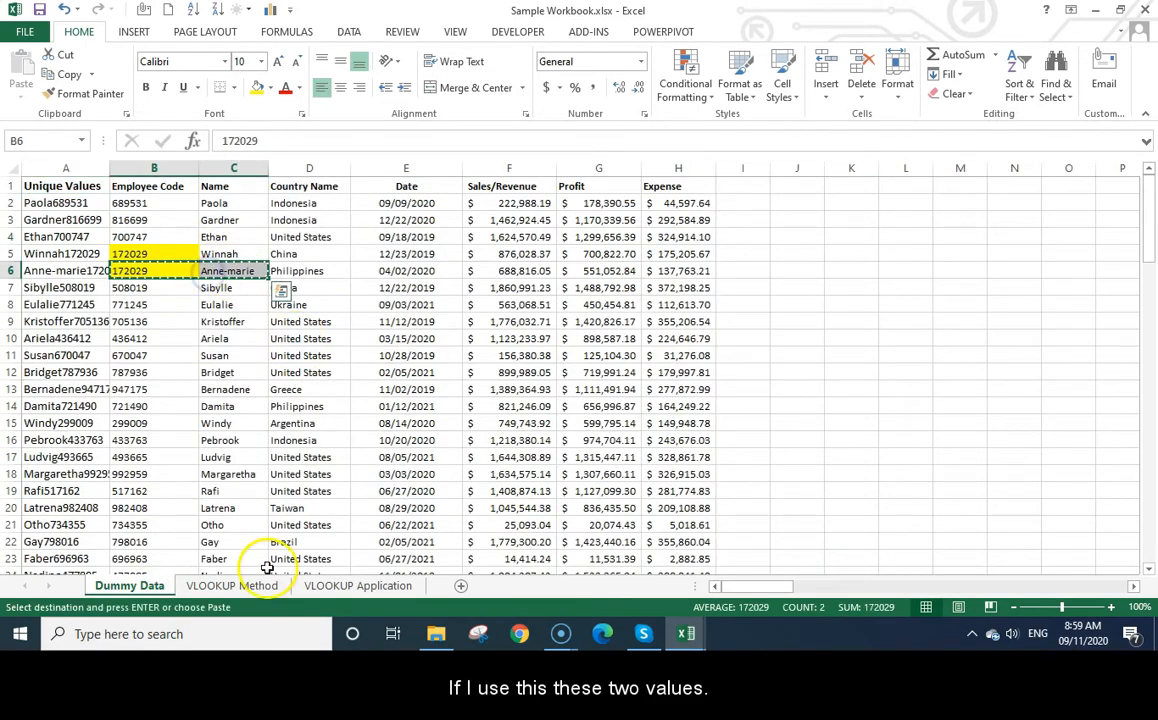
left_click(232, 586)
left_click(425, 237)
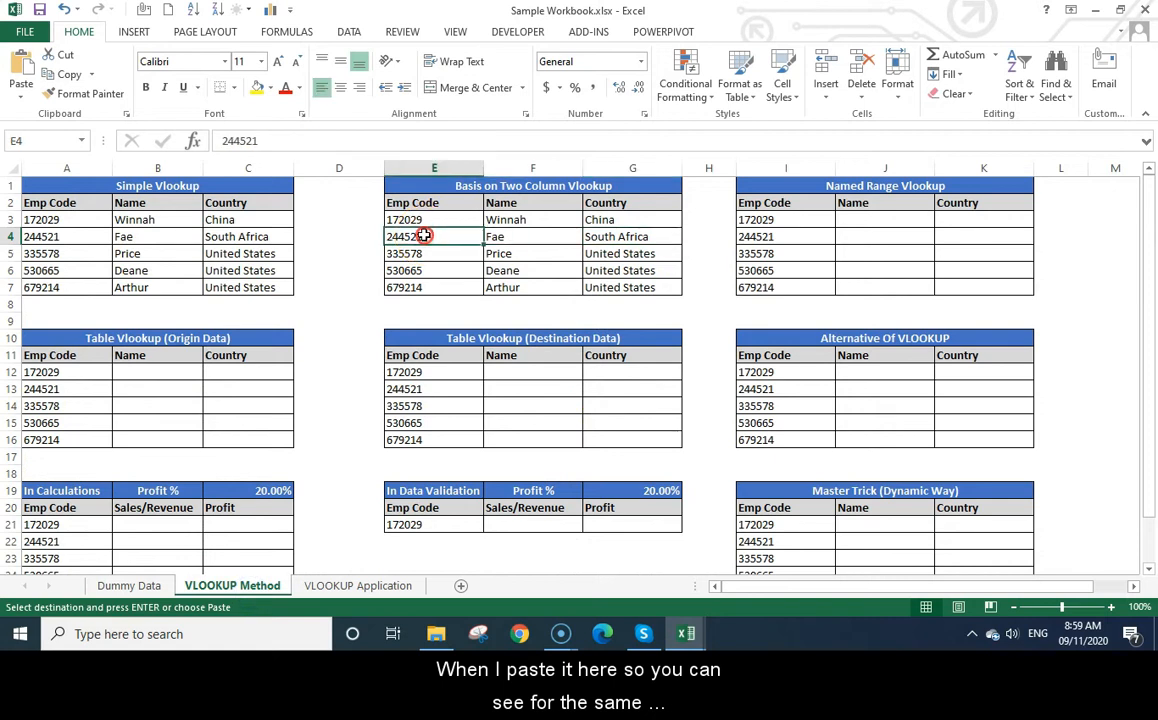
key("ctrl+v")
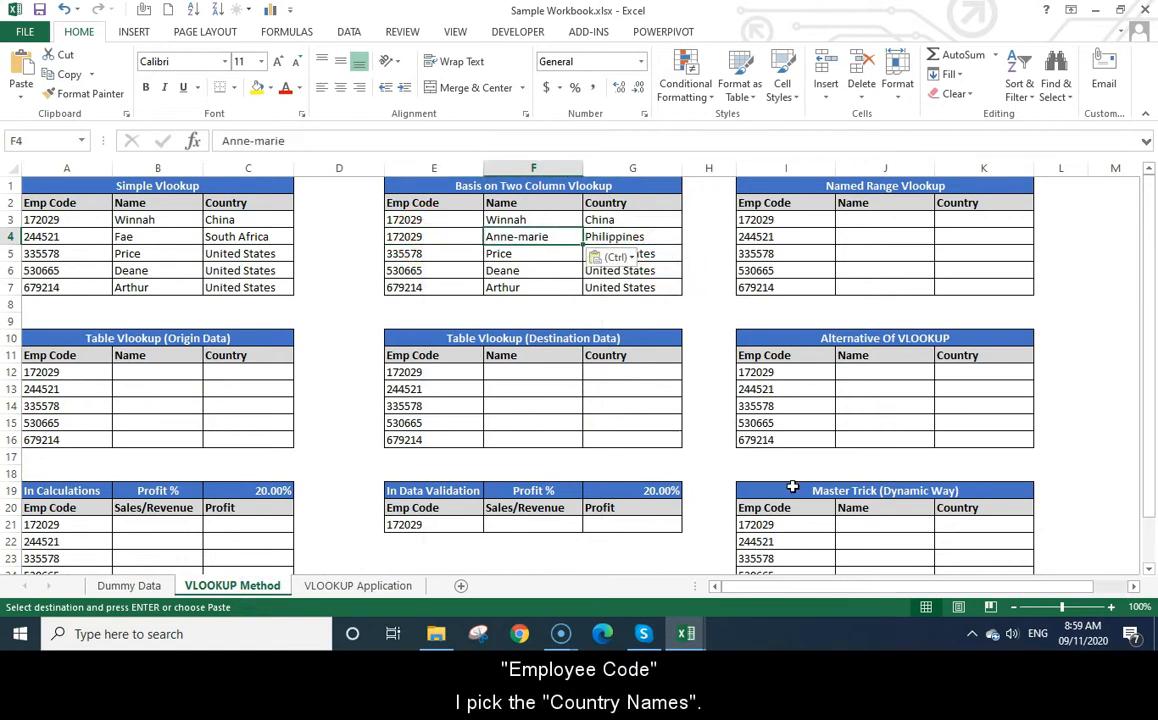
Compare the Country results in G3 and G4 for the two rows that share an employee code
key("Right")
key("Right")
key("Up")
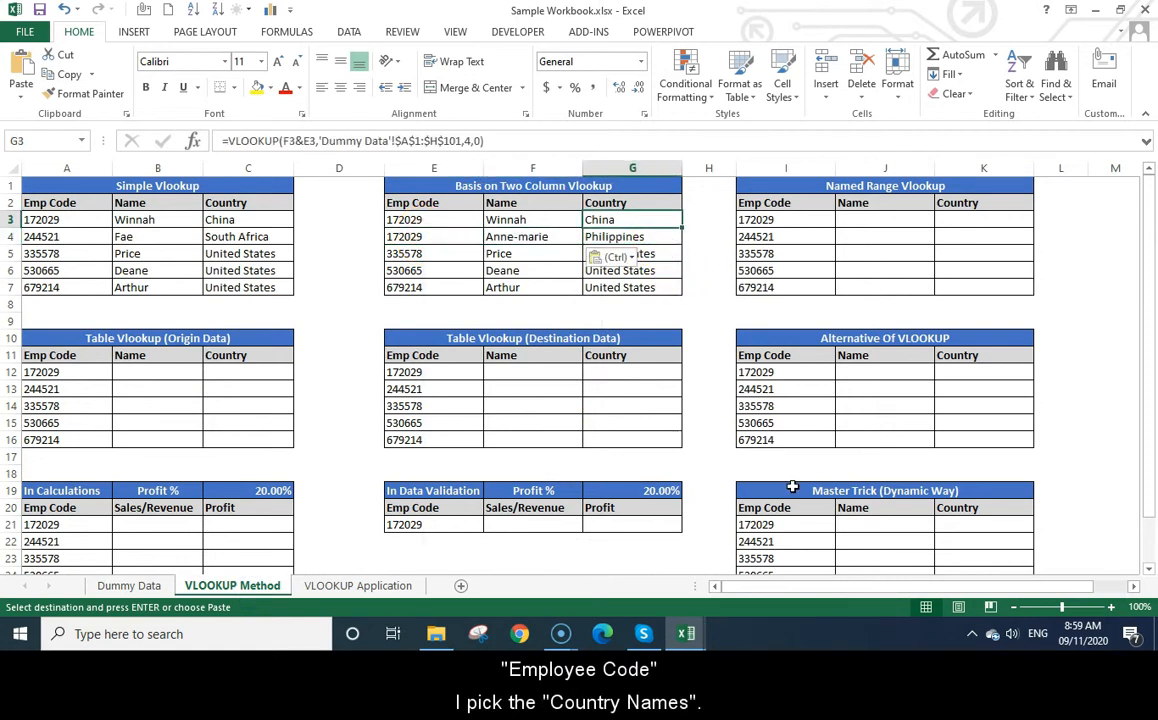
key("shift+Down")
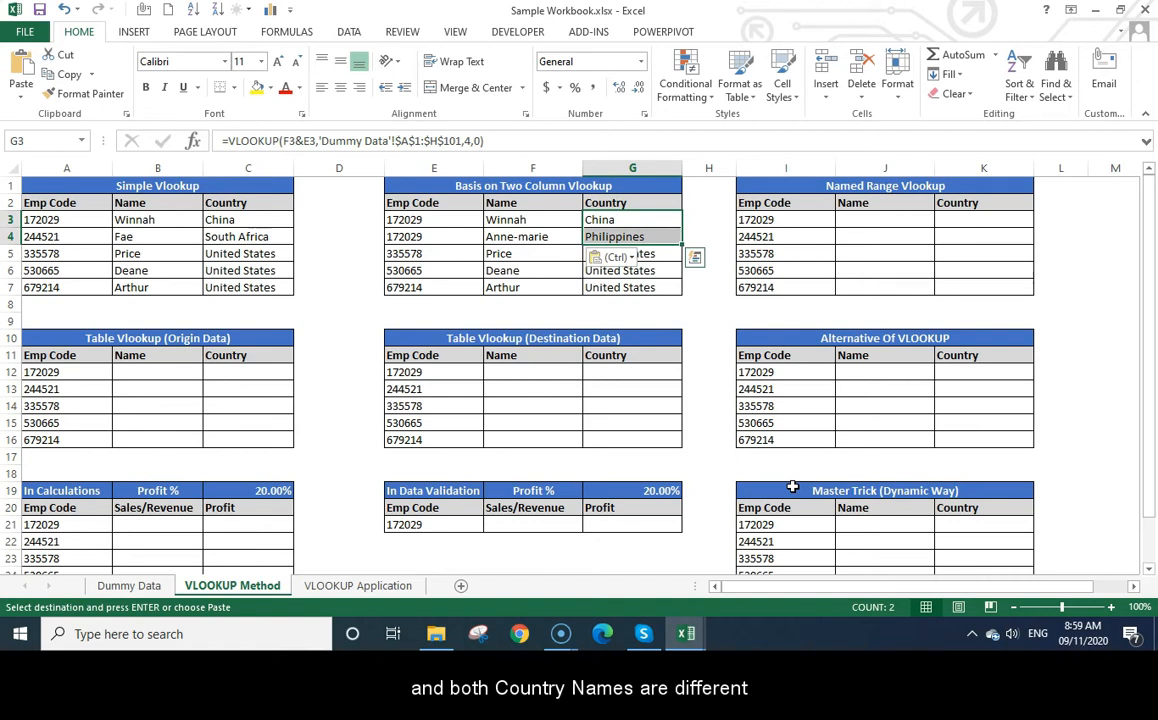
left_click(486, 237)
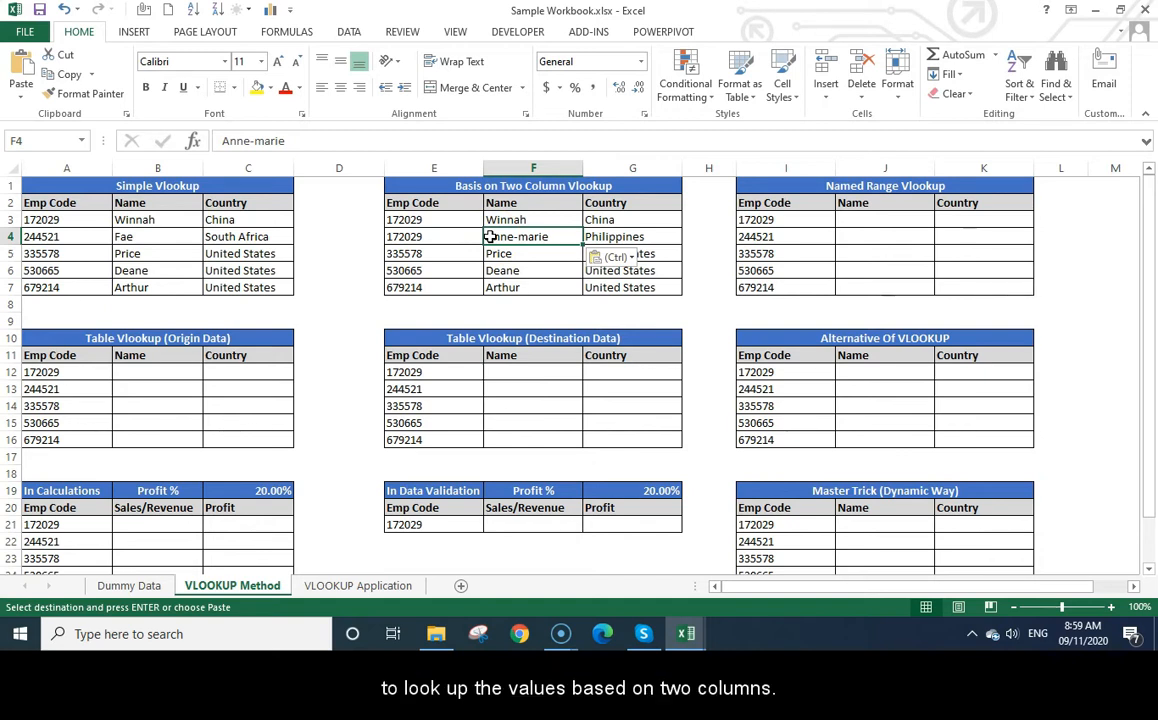
Define the workbook-scoped name Lookup_Data for the range A1:H101 on the Dummy Data sheet
left_click(885, 220)
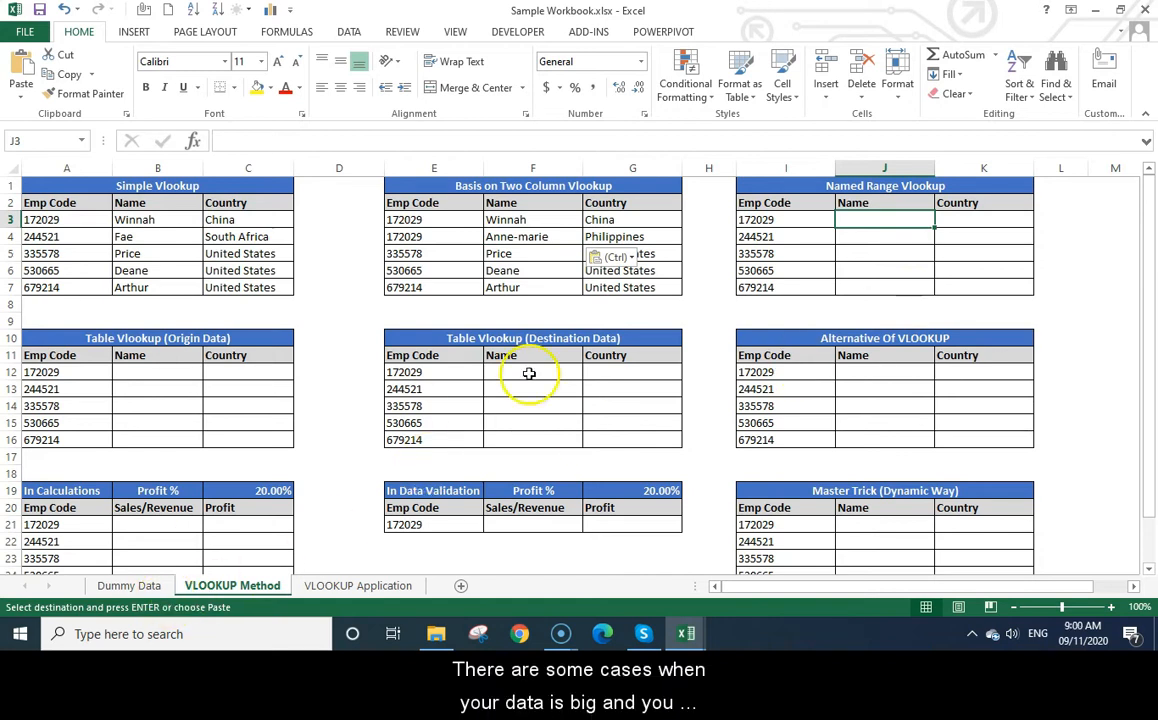
left_click(140, 586)
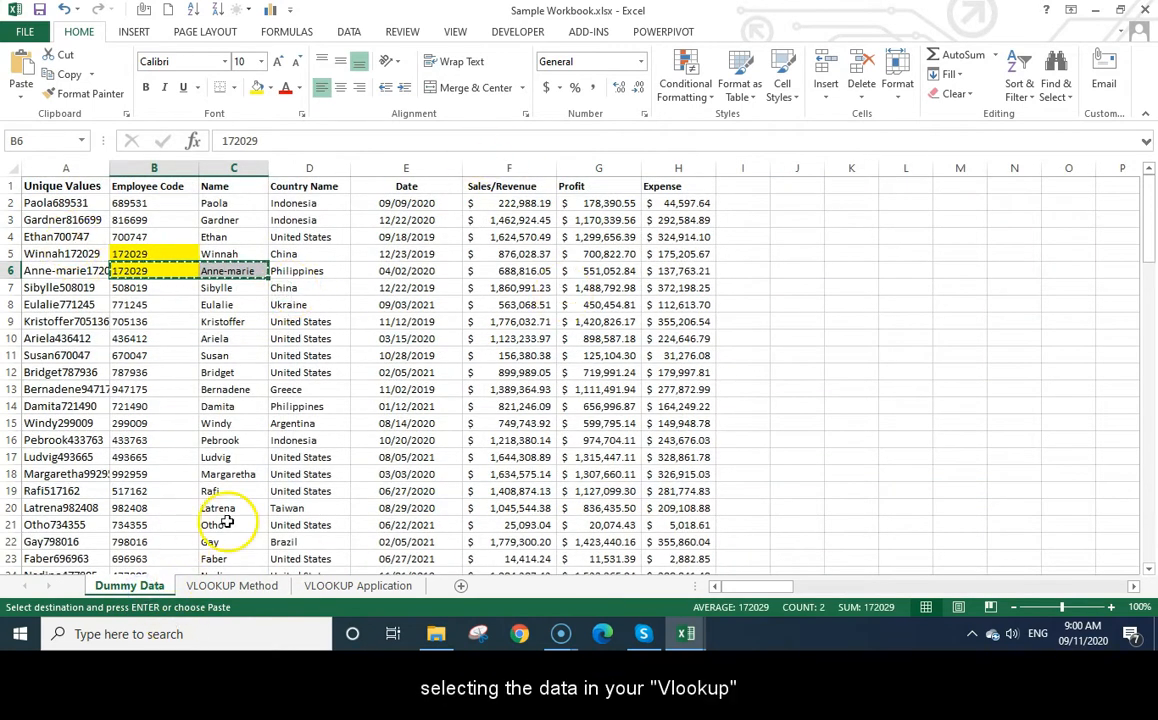
left_click(63, 185)
key("Escape")
key("ctrl+shift+Right")
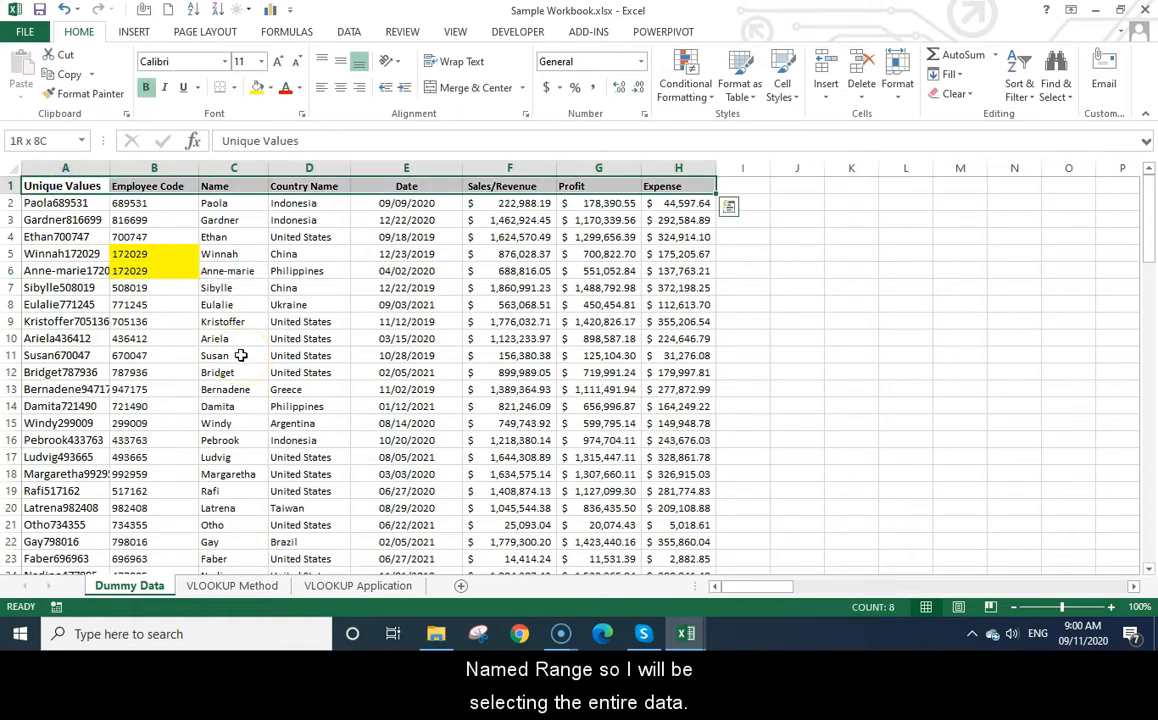
key("ctrl+shift+Down")
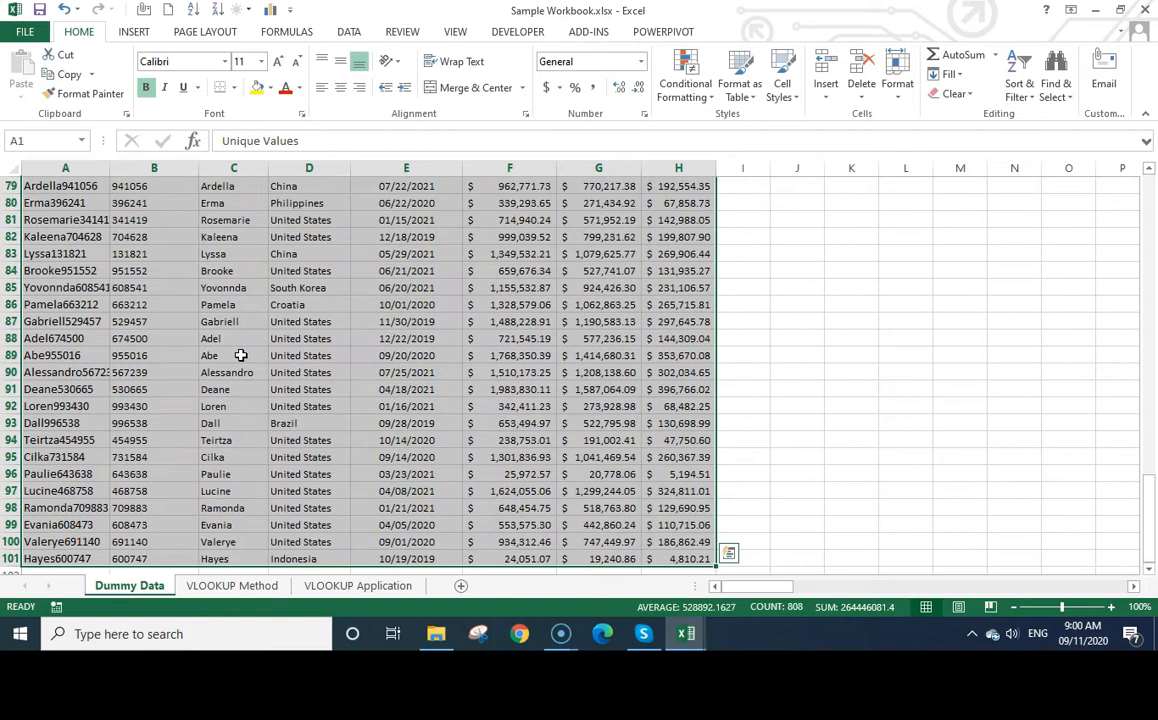
left_click(290, 31)
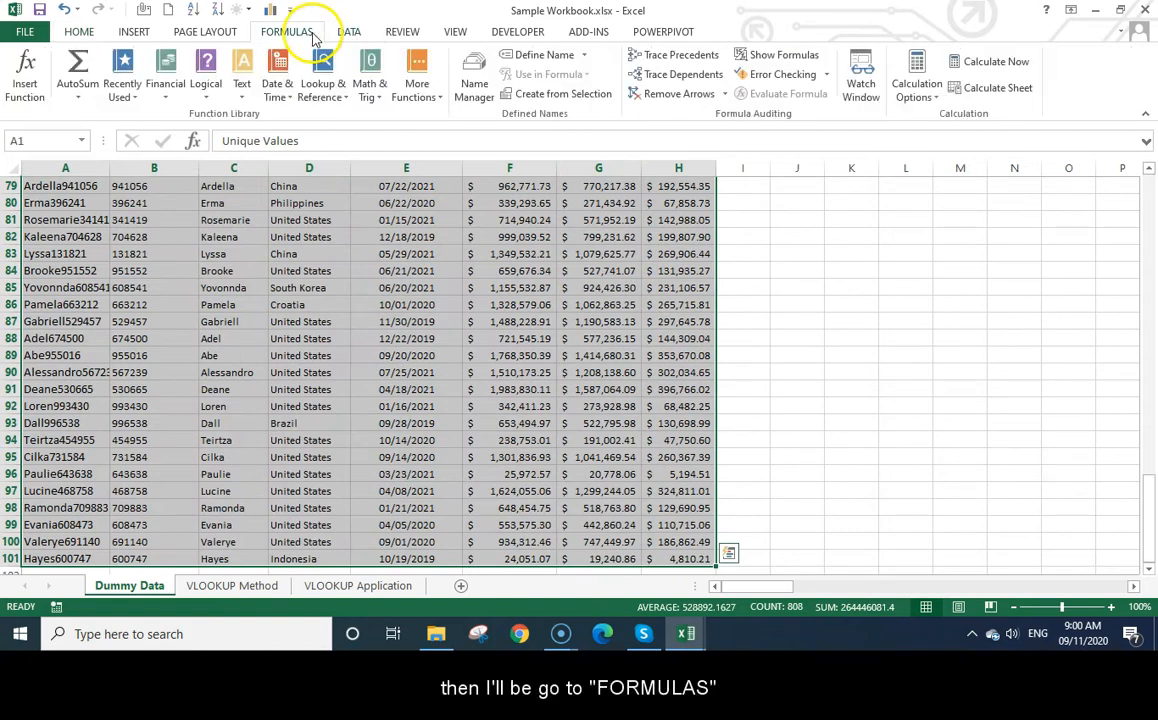
left_click(474, 84)
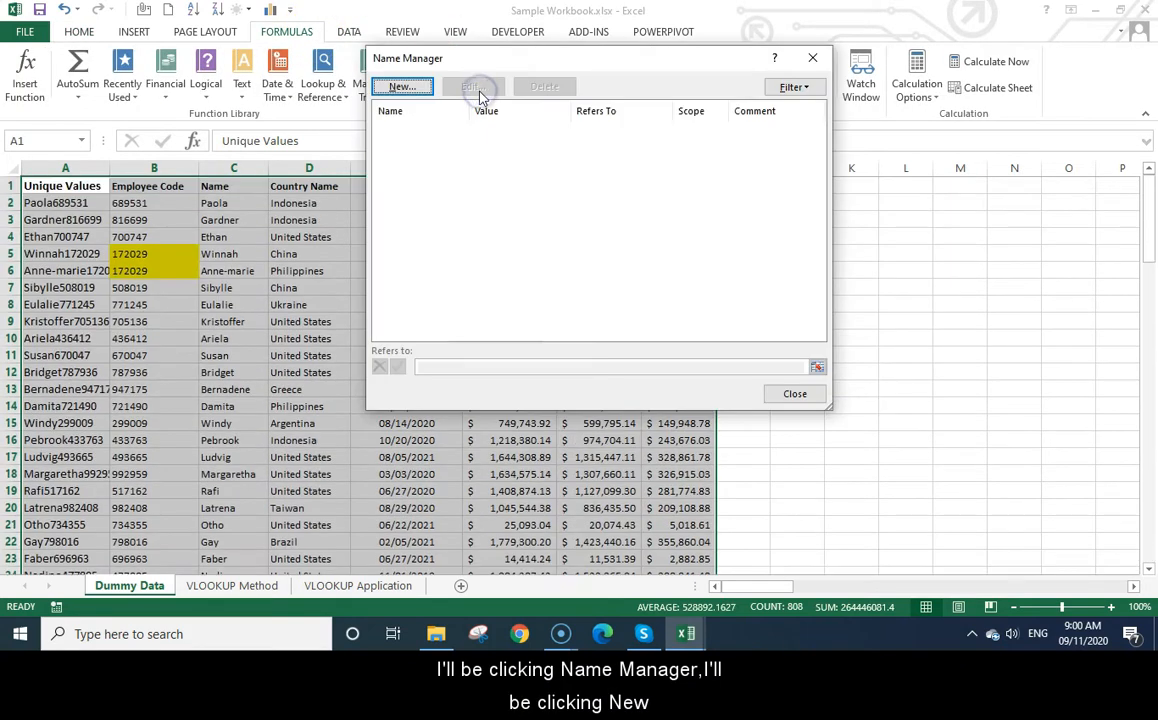
left_click(403, 87)
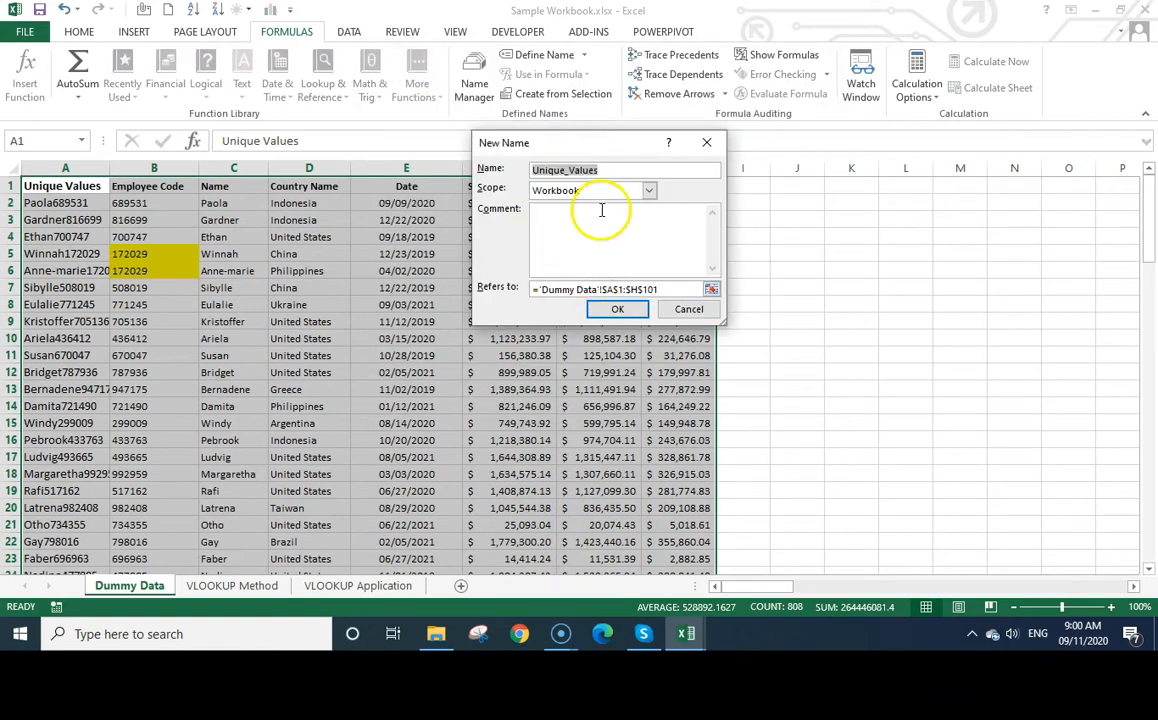
type("Lookup")
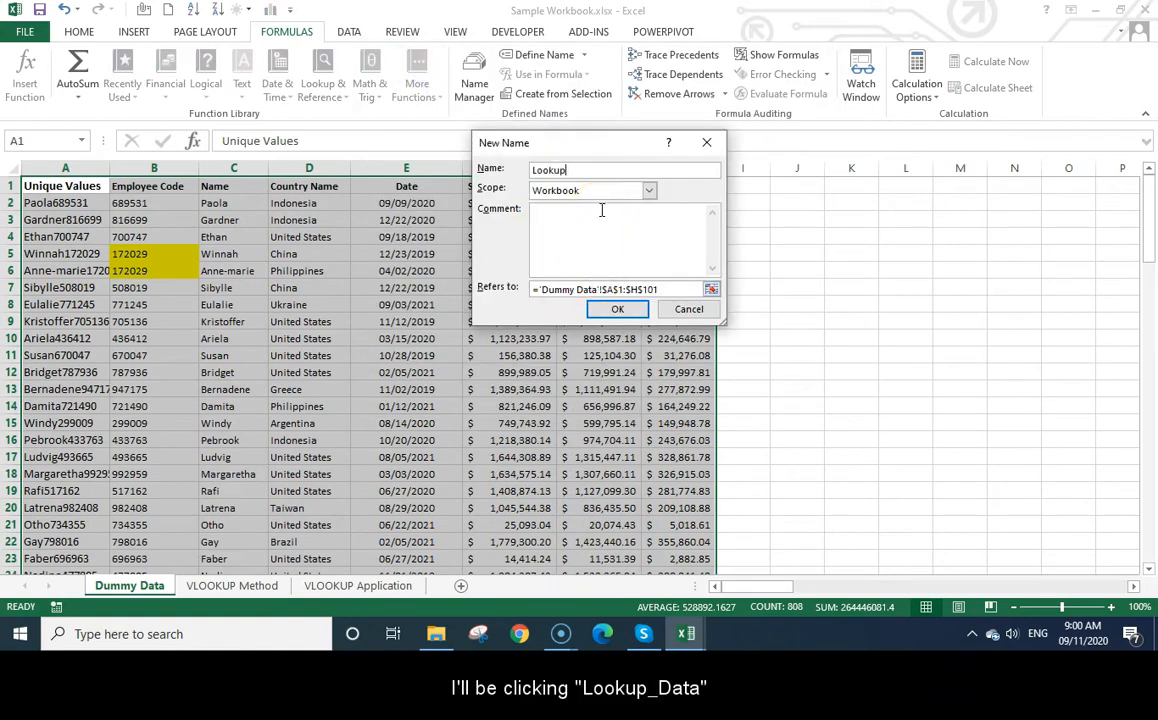
type("_Date")
key("BackSpace")
type("a")
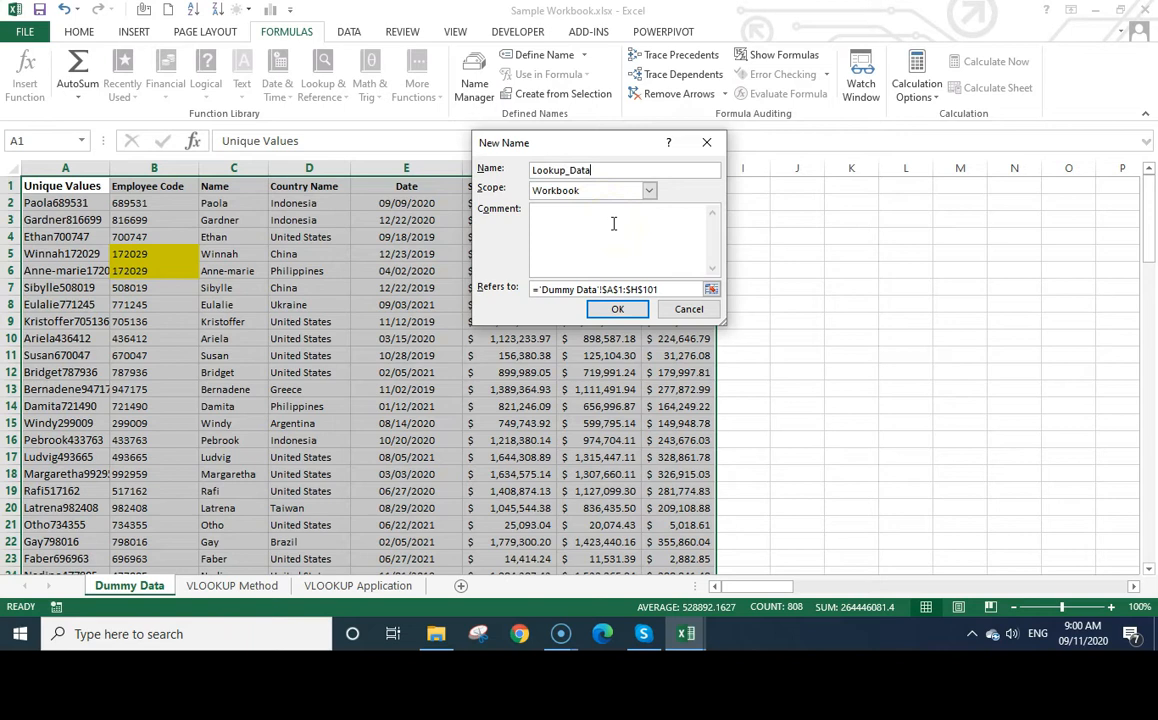
left_click(617, 309)
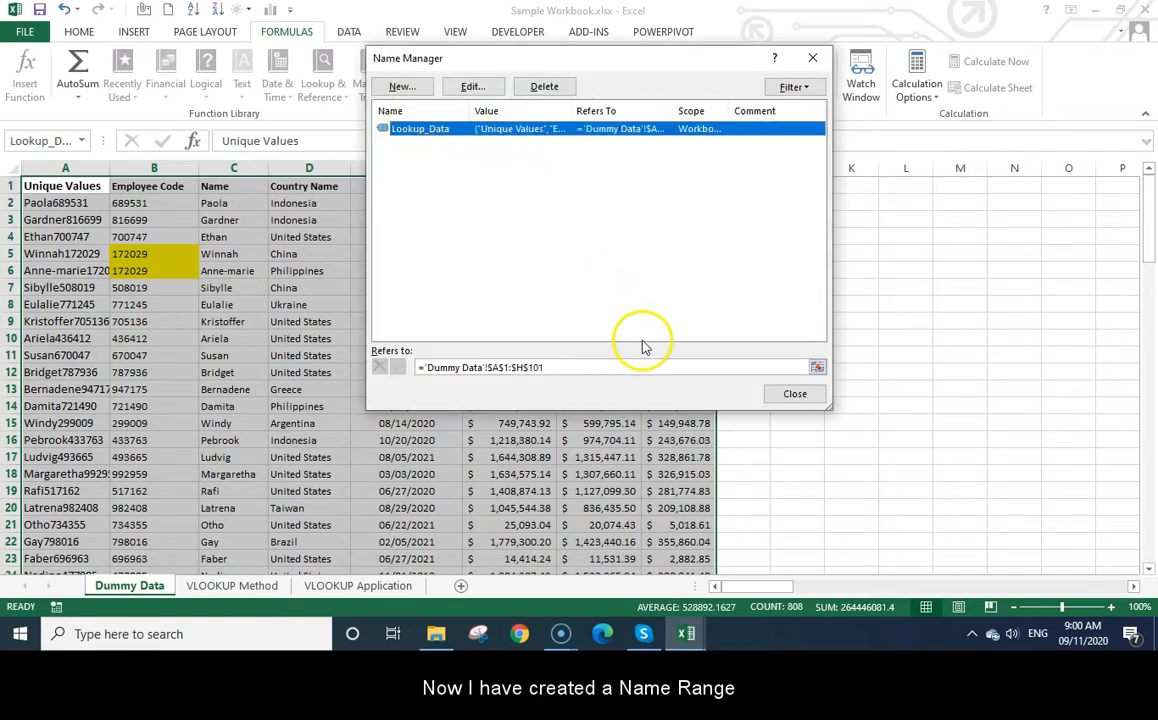
left_click(797, 394)
Enter =VLOOKUP(I3,Lookup_Data,3,0) in J3 of the VLOOKUP Method sheet, under the Named Range Vlookup Name heading
left_click(262, 586)
left_click(897, 219)
type("=v")
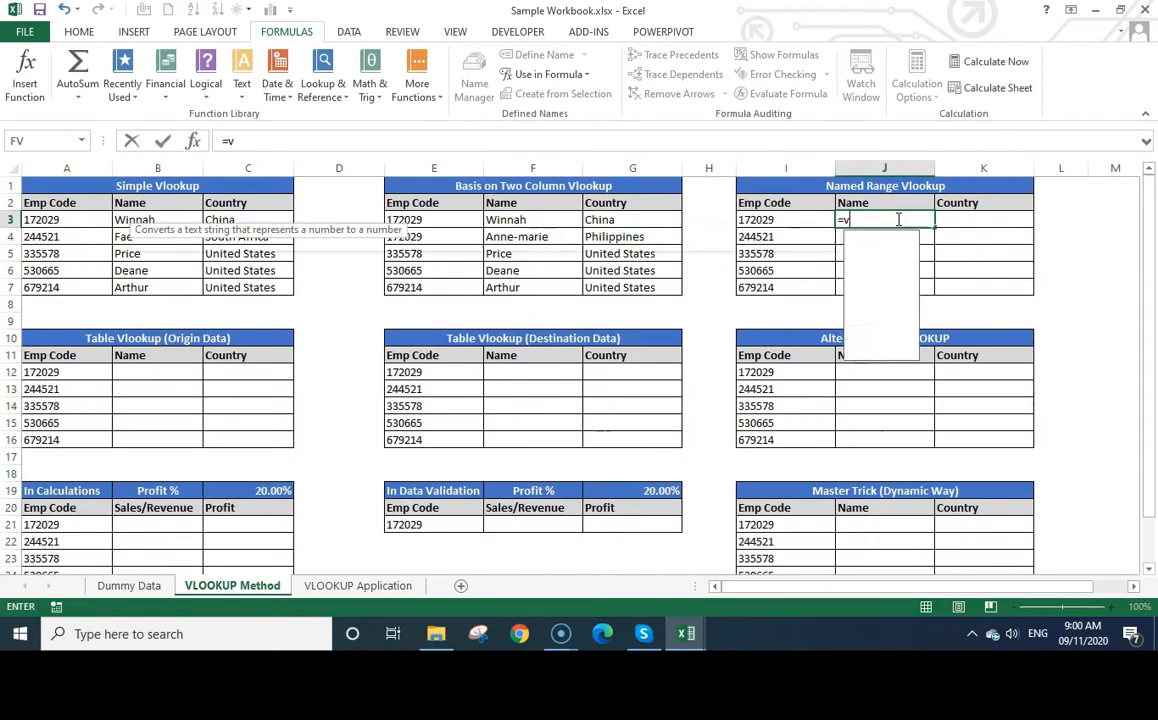
type("lookup(")
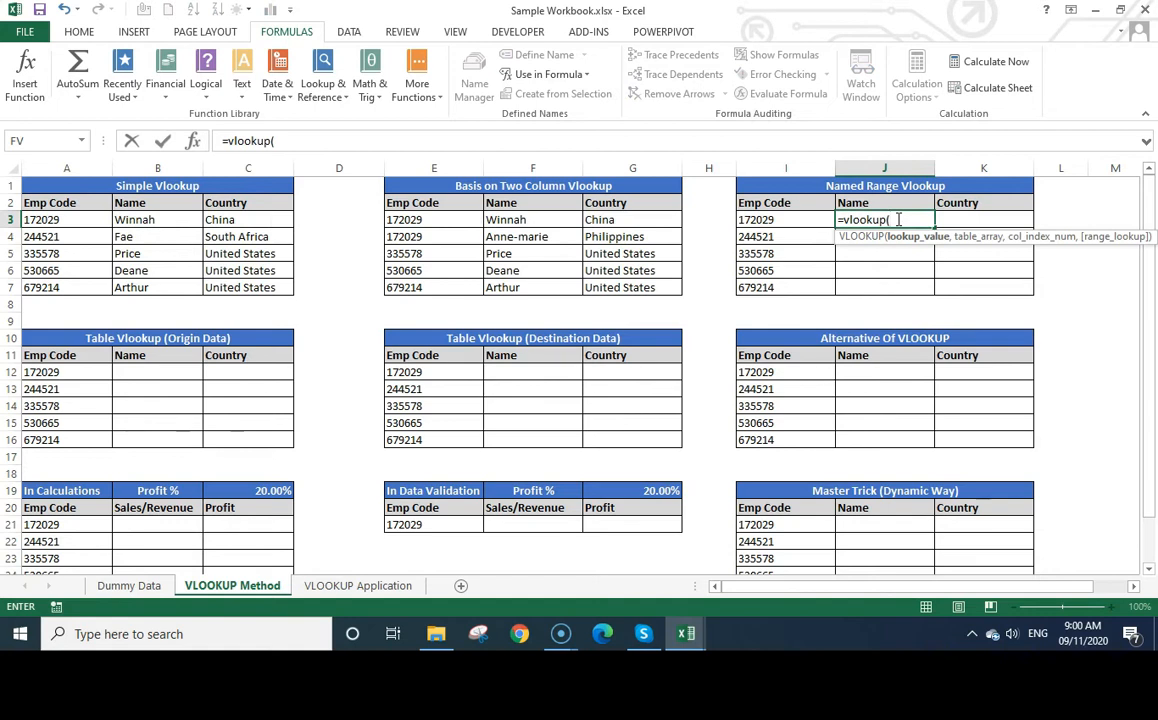
left_click(756, 220)
type(",")
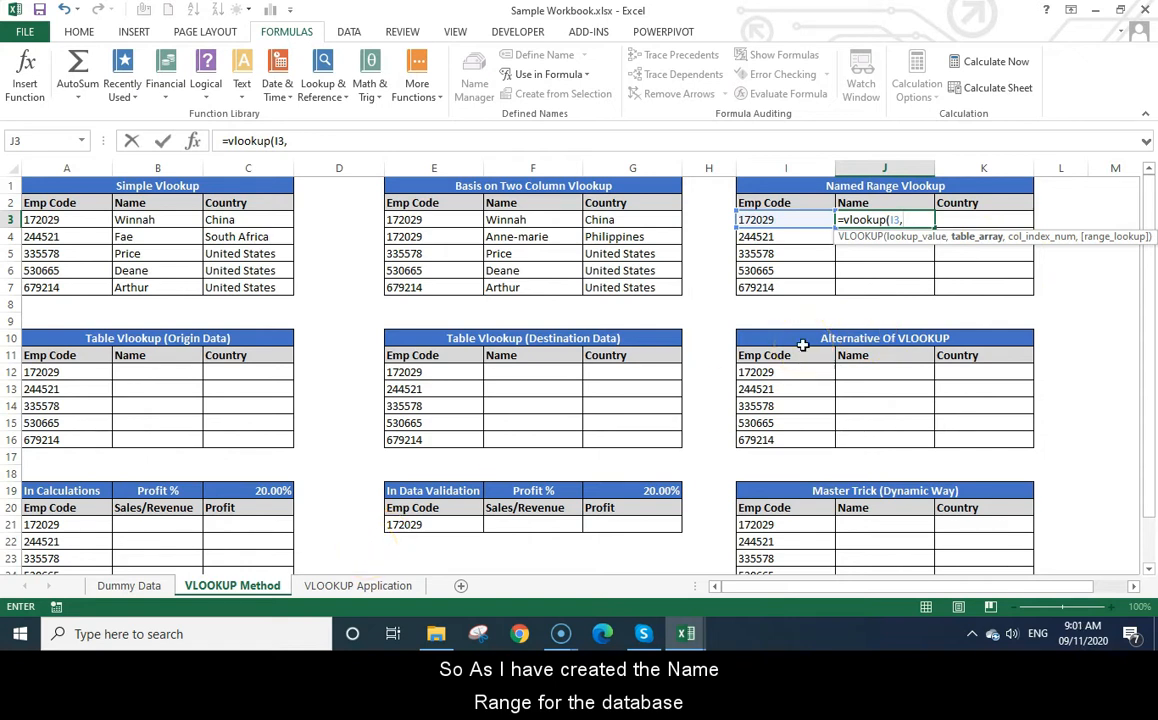
type("lookup")
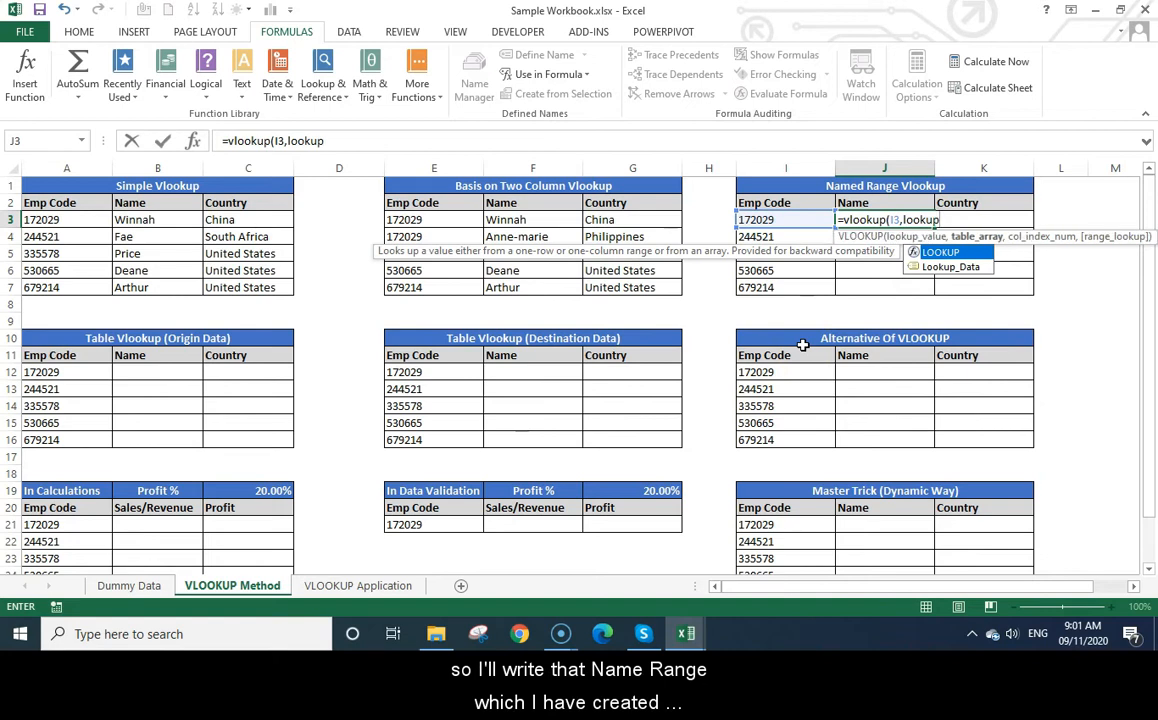
double_click(960, 267)
type(",")
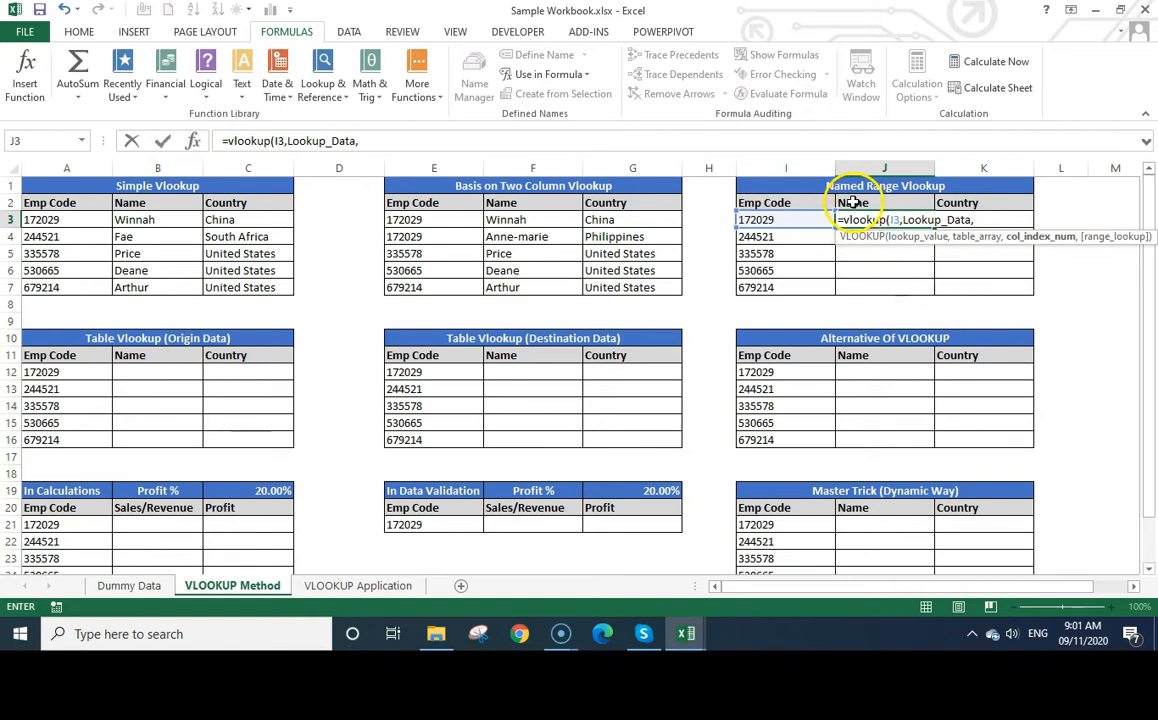
type("3,")
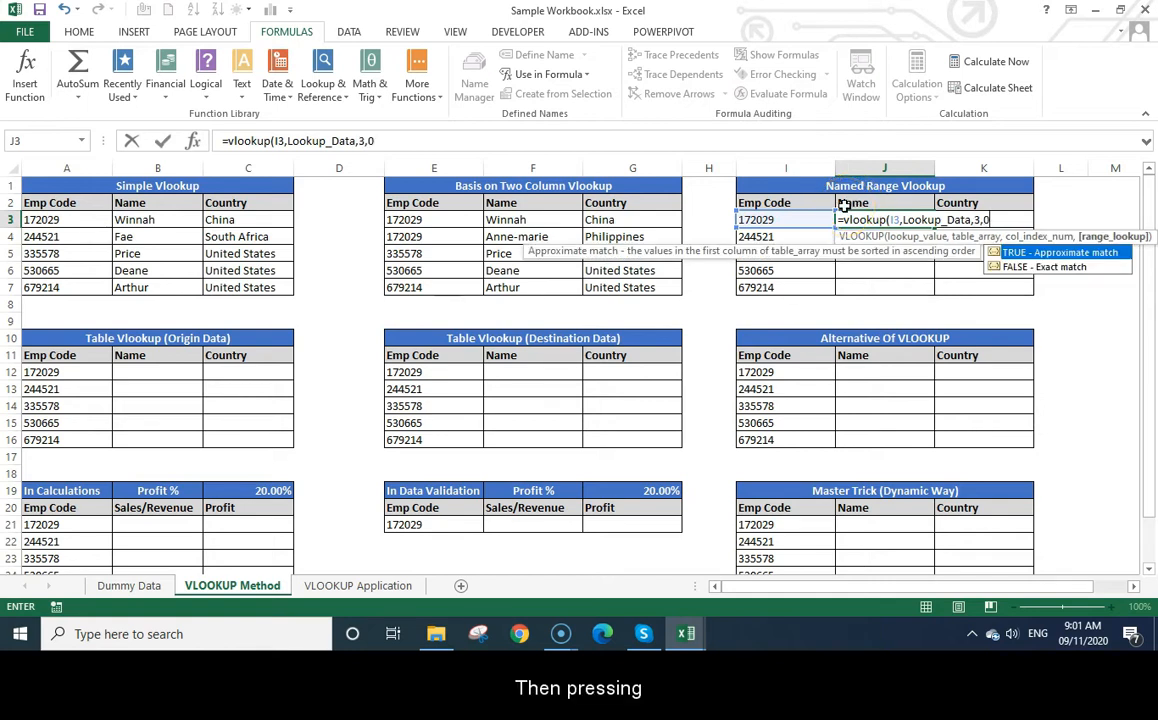
type("0")
key("Return")
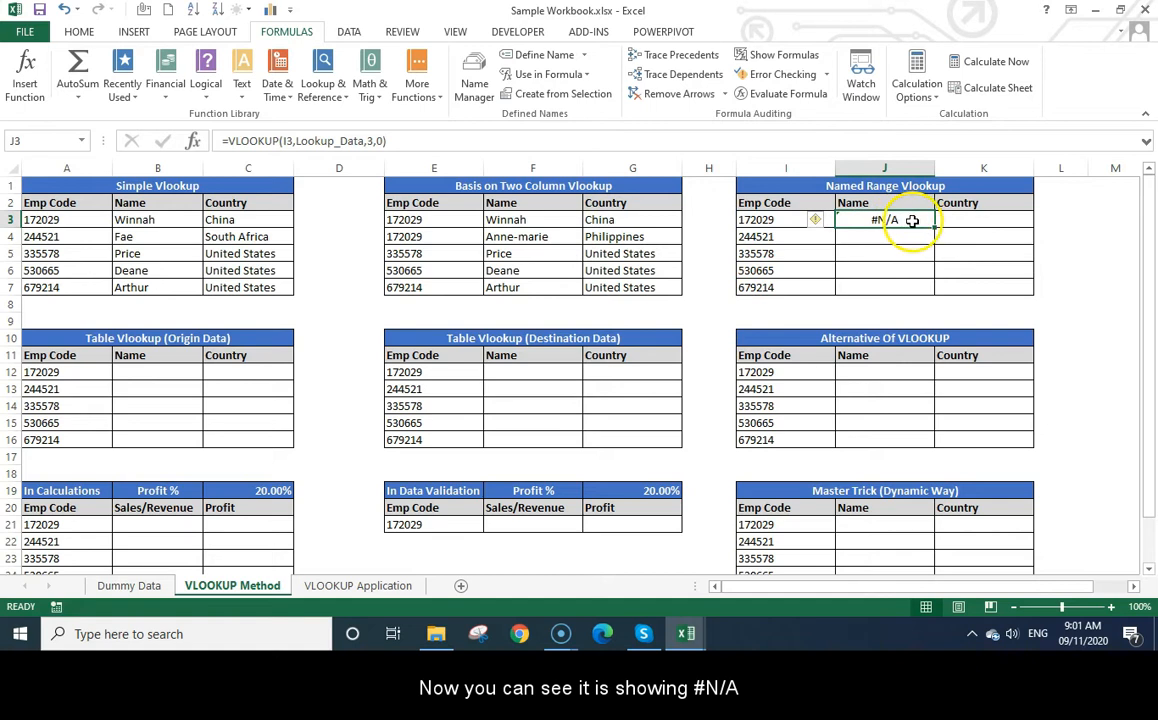
Delete the Unique Values column from the Dummy Data sheet and check which range the name Lookup_Data refers to
left_click(129, 585)
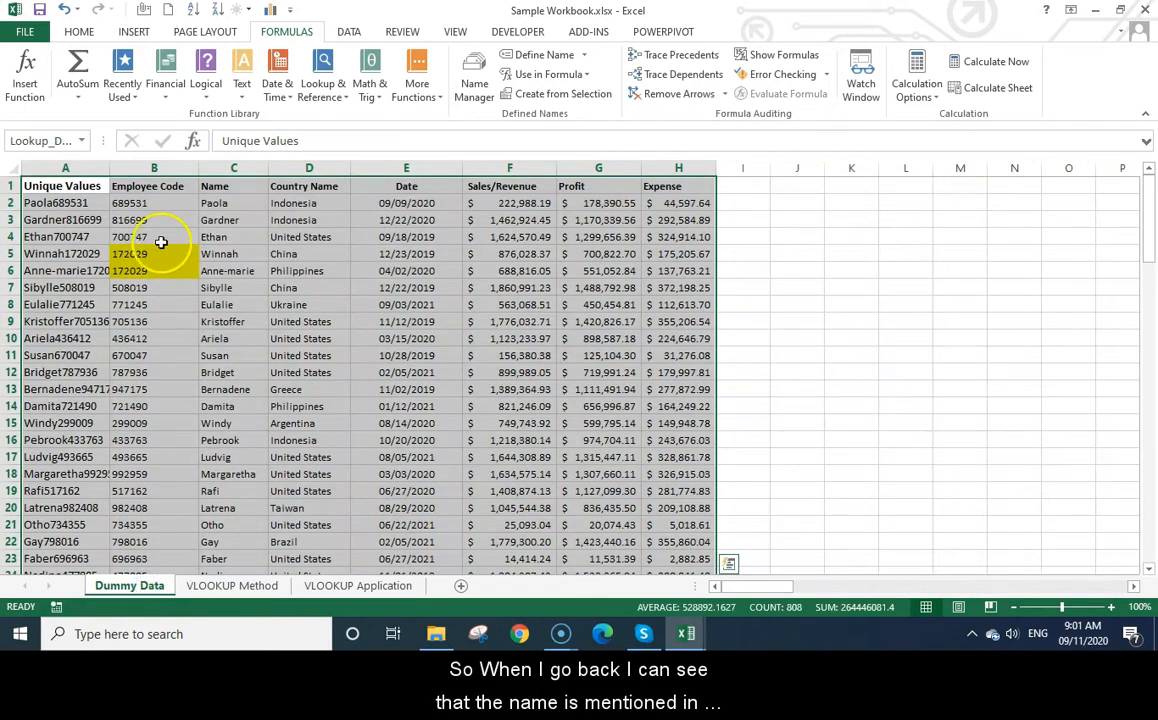
left_click(82, 202)
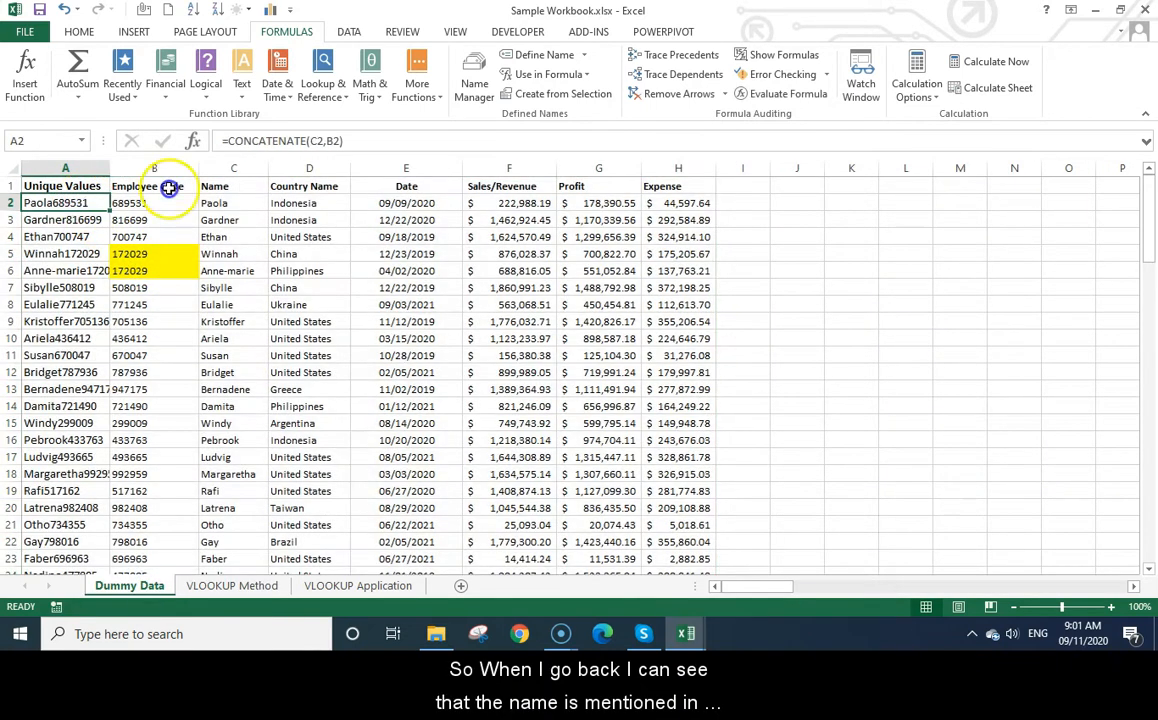
left_click(232, 167)
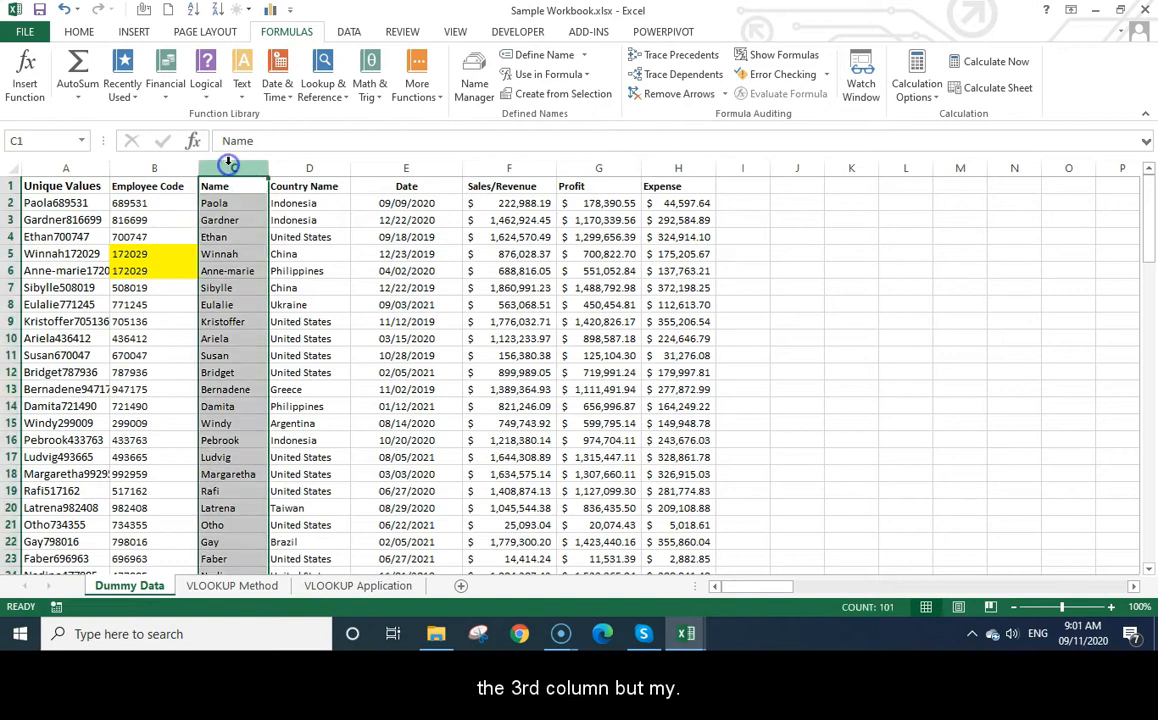
left_click(85, 166)
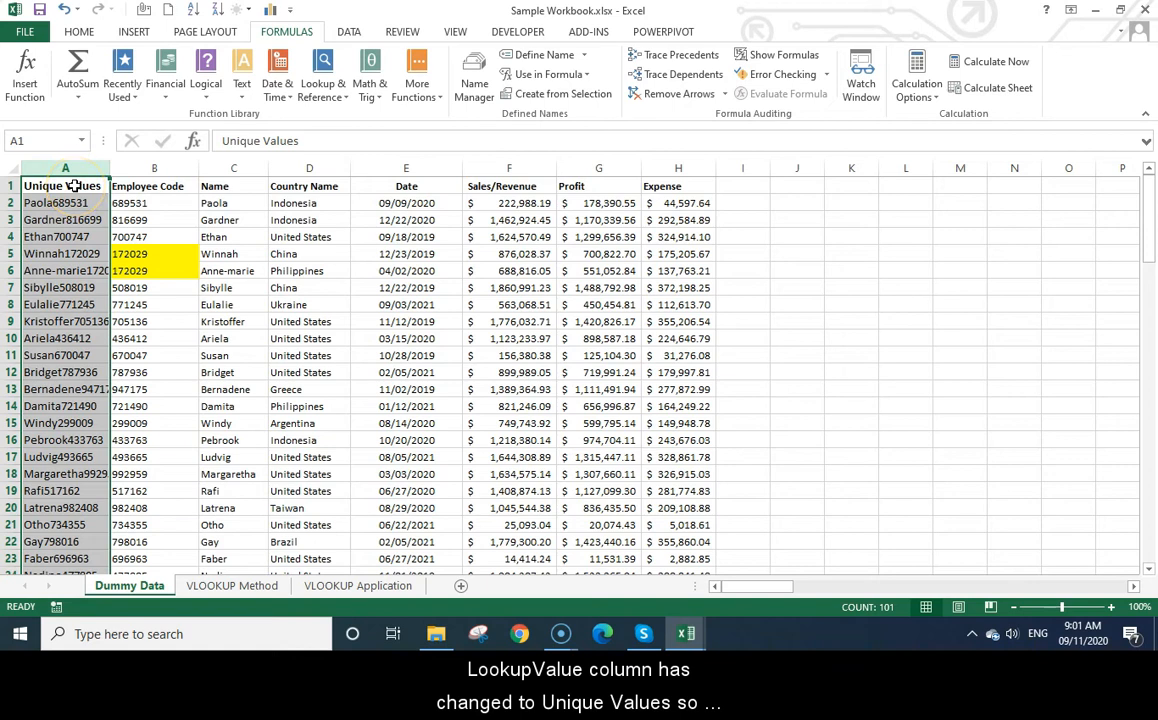
key("ctrl+minus")
left_click(195, 288)
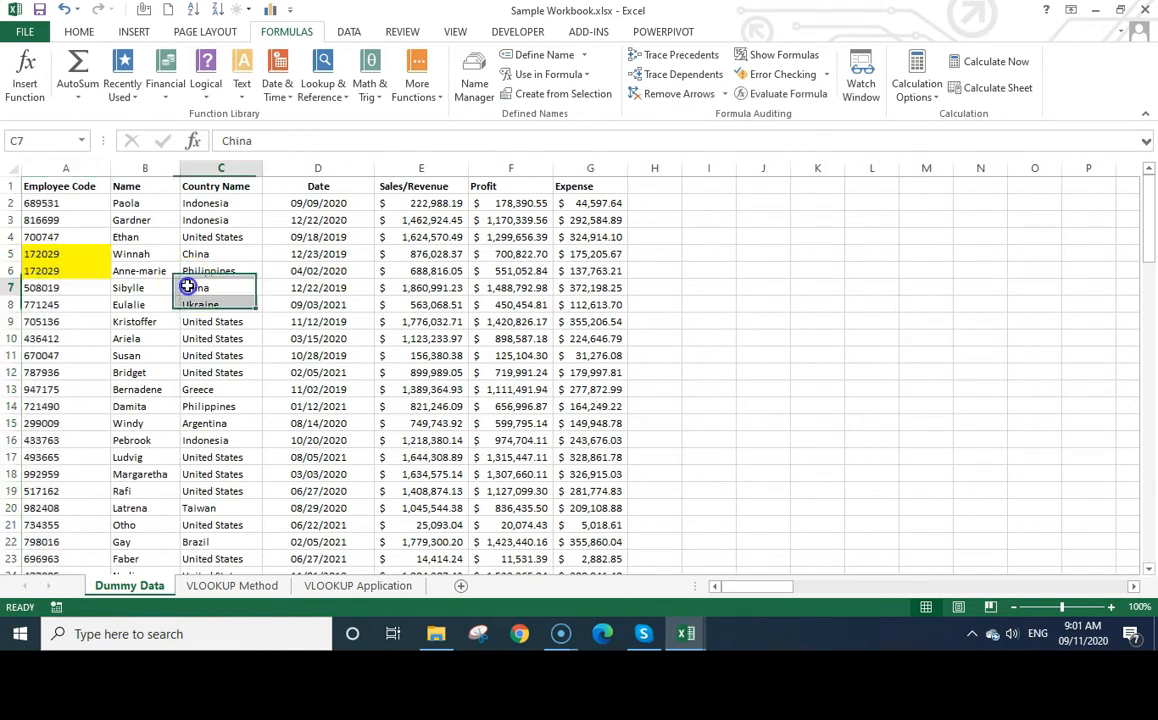
left_click(472, 80)
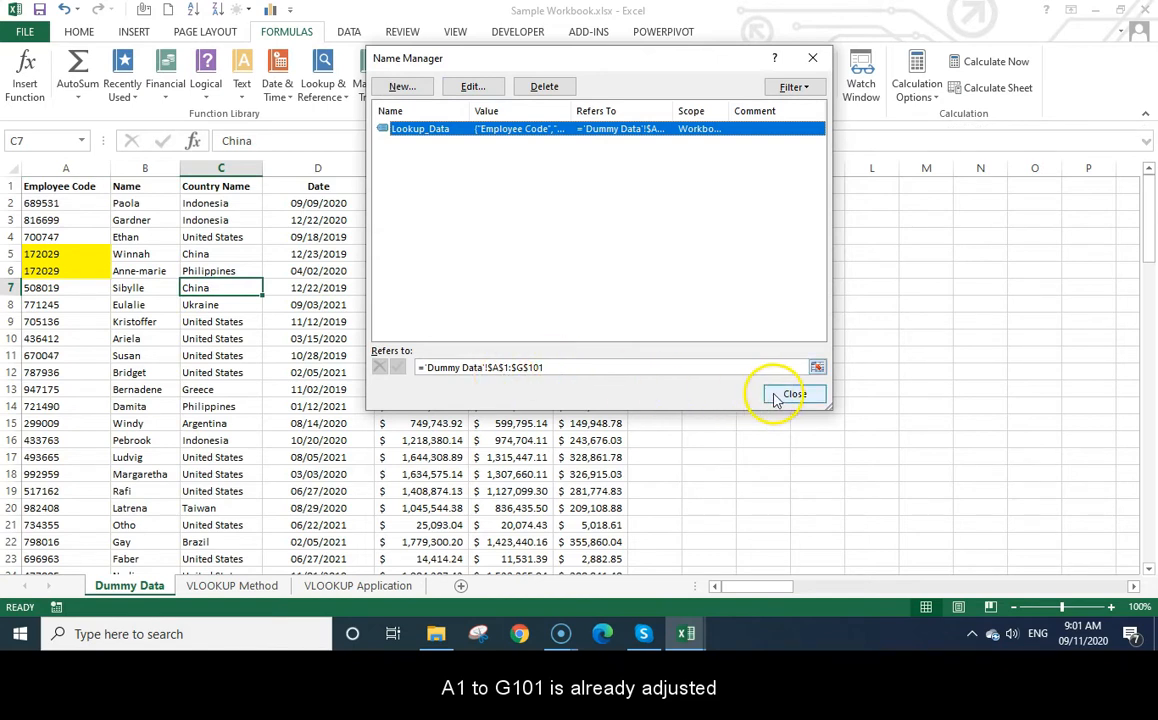
left_click(790, 395)
Change the column index to 2 in the J3 VLOOKUP formula on the VLOOKUP Method sheet
left_click(232, 586)
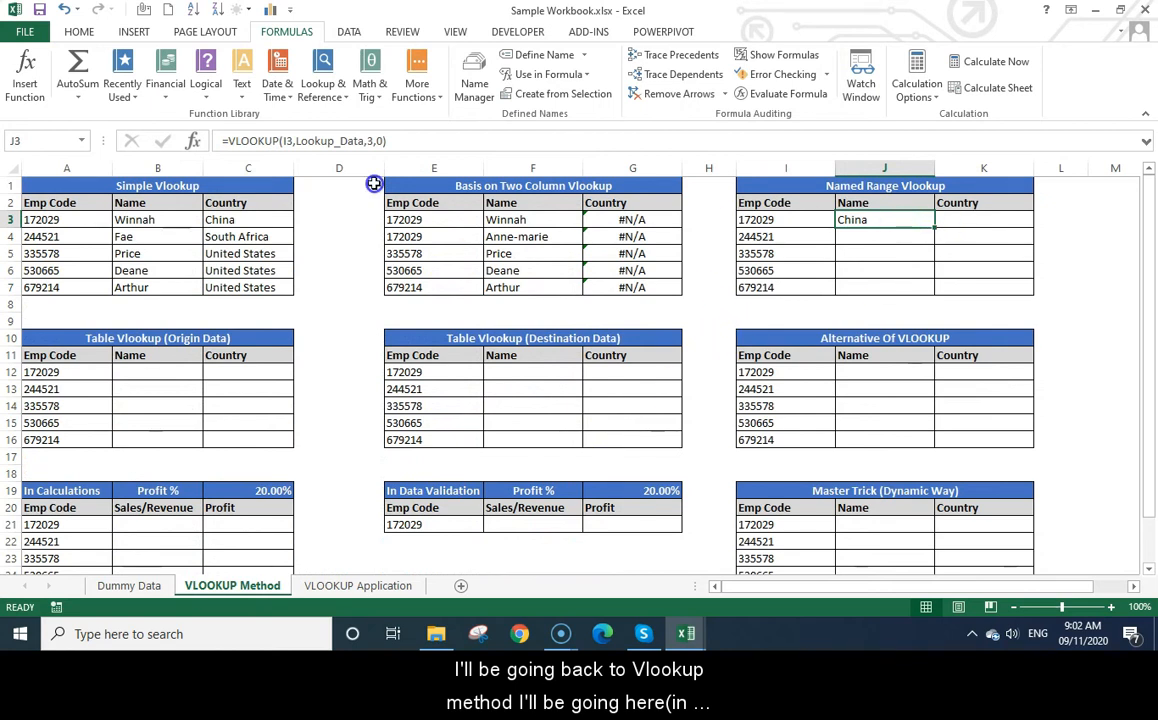
left_click(290, 143)
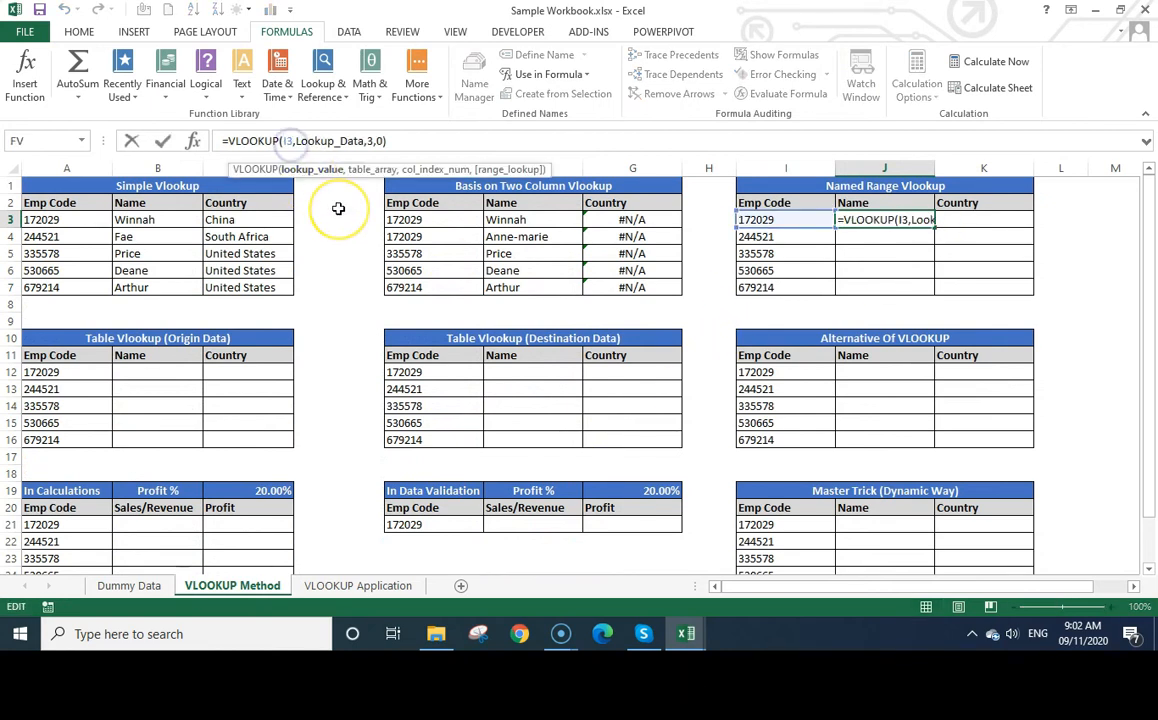
key("End")
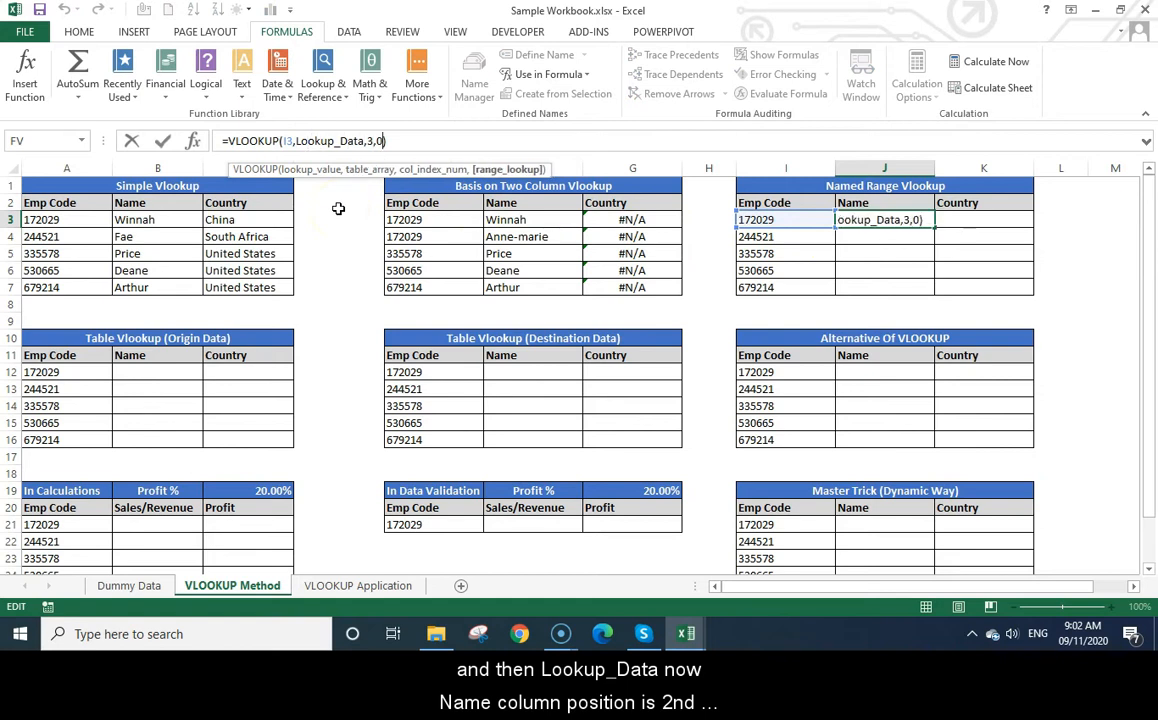
key("BackSpace")
type("2")
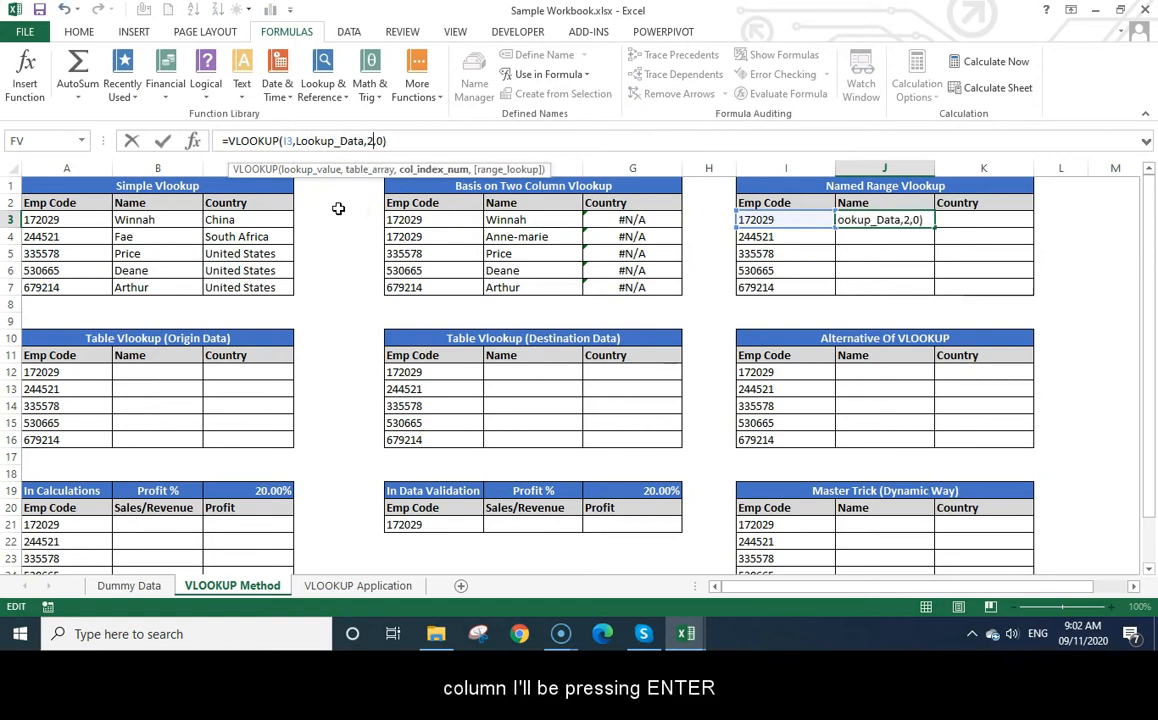
key("Return")
Copy the named-range VLOOKUP formula from J3 down the Name column to J7
key("Up")
key("shift+Down")
key("shift+Down")
key("shift+Down")
key("Up")
key("Down")
key("ctrl+c")
key("shift+Down")
key("shift+Down")
key("shift+Down")
key("shift+Down")
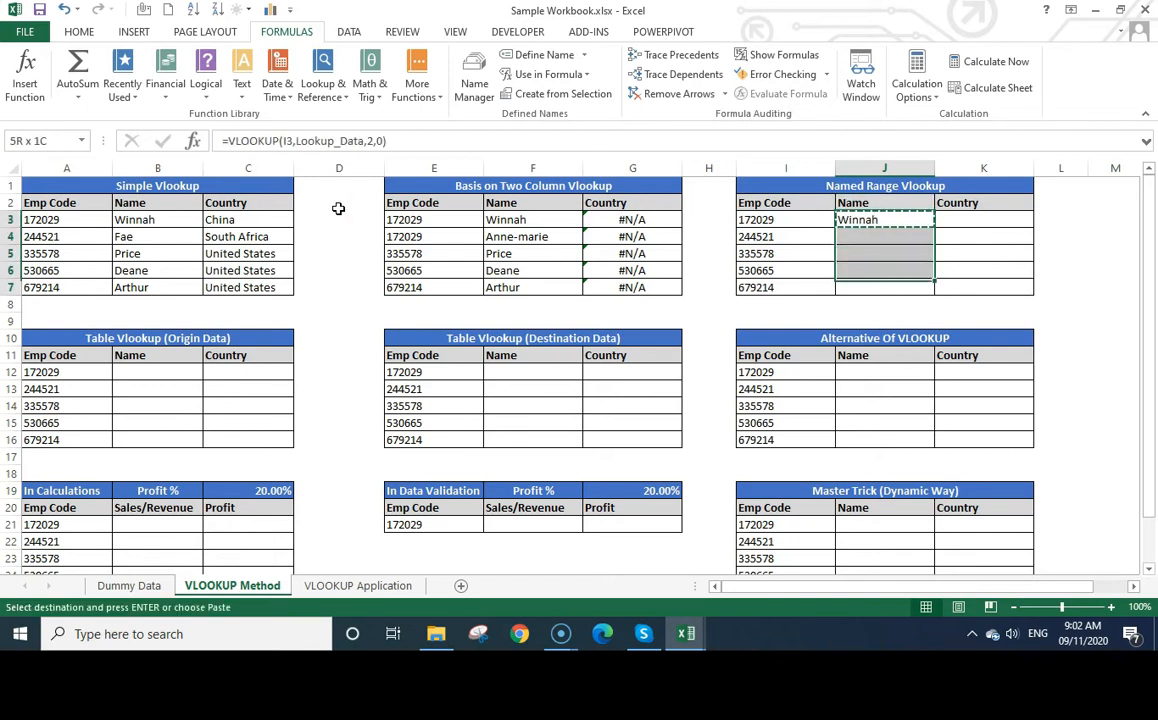
key("ctrl+v")
key("Escape")
Review the filled Name formulas and results in J3:J7 of the Named Range Vlookup table
key("Down")
key("Down")
key("Down")
key("Down")
key("Up")
key("Up")
key("Up")
key("Up")
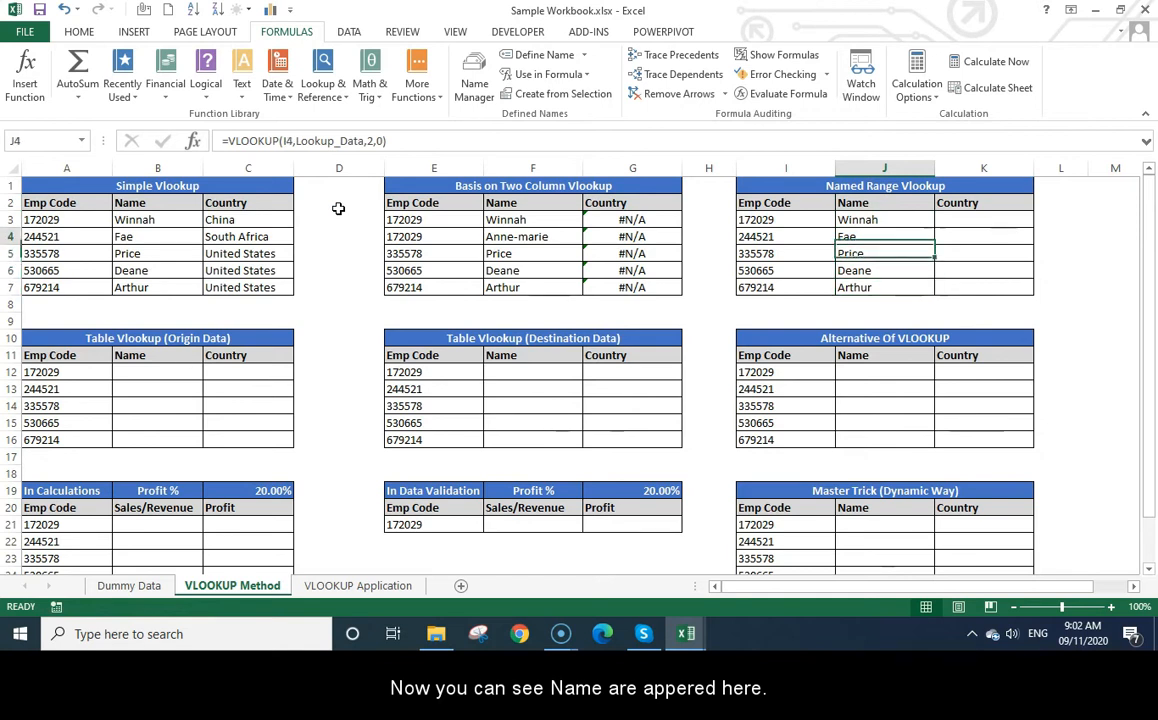
Reuse the J3 formula in K3 with column index 3, giving =VLOOKUP(I3,Lookup_Data,3,0) for the country
left_click(402, 140)
left_click_drag(403, 140, 226, 141)
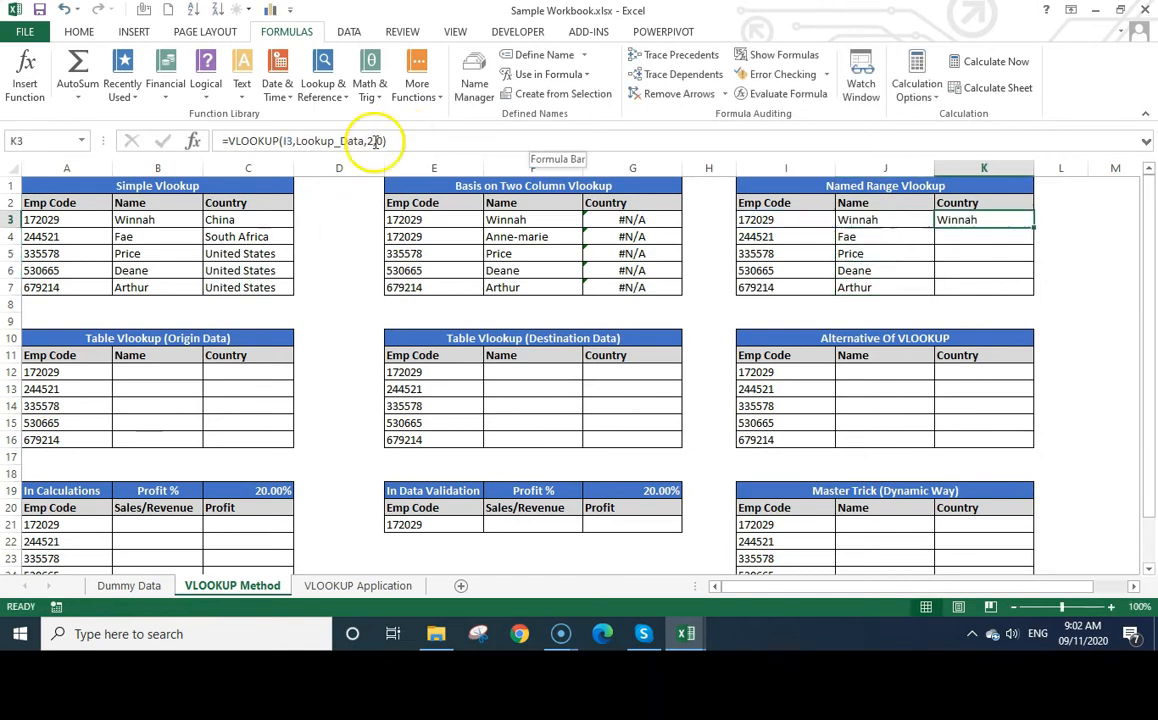
left_click(375, 141)
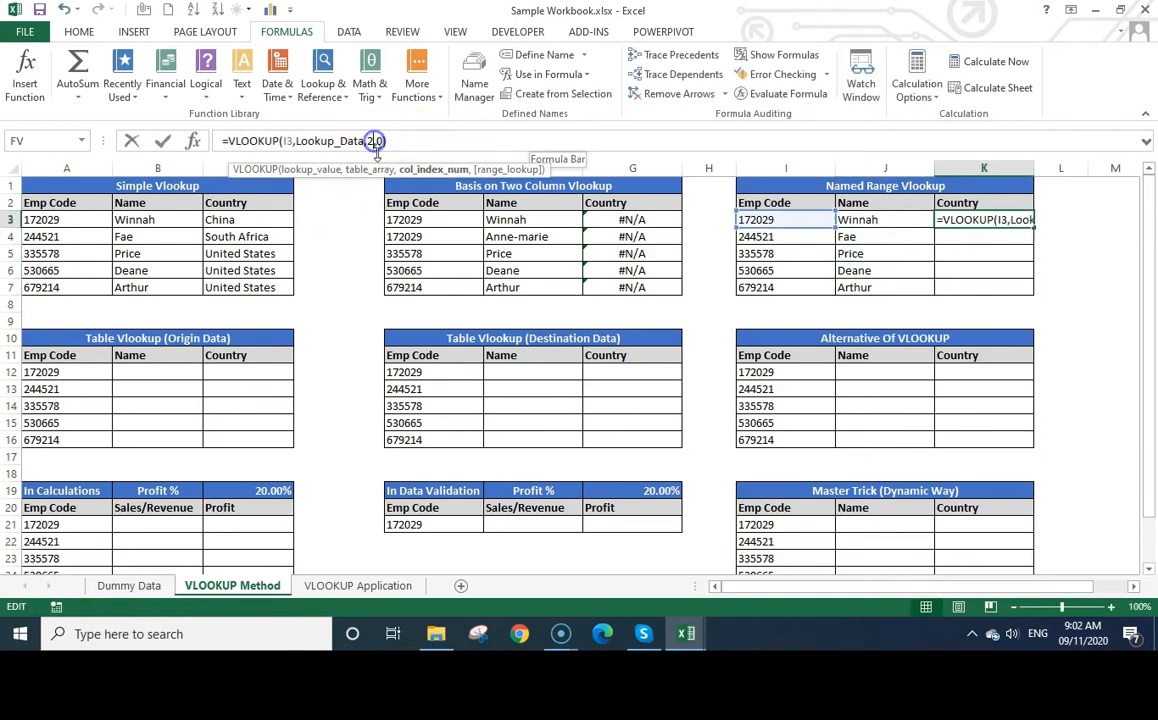
key("BackSpace")
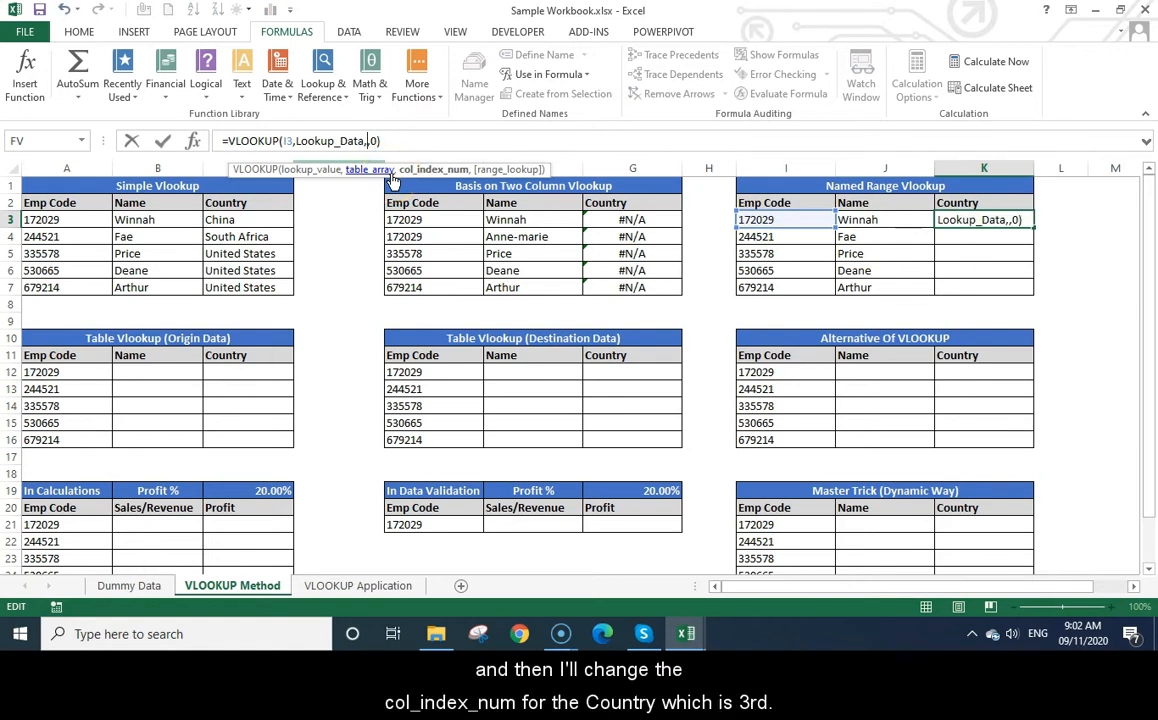
type("3")
key("ctrl+Return")
Copy the country VLOOKUP formula from K3 down to K7 and look through the filled cells
key("ctrl+c")
key("shift+Down")
key("shift+Down")
key("shift+Down")
key("shift+Down")
key("ctrl+v")
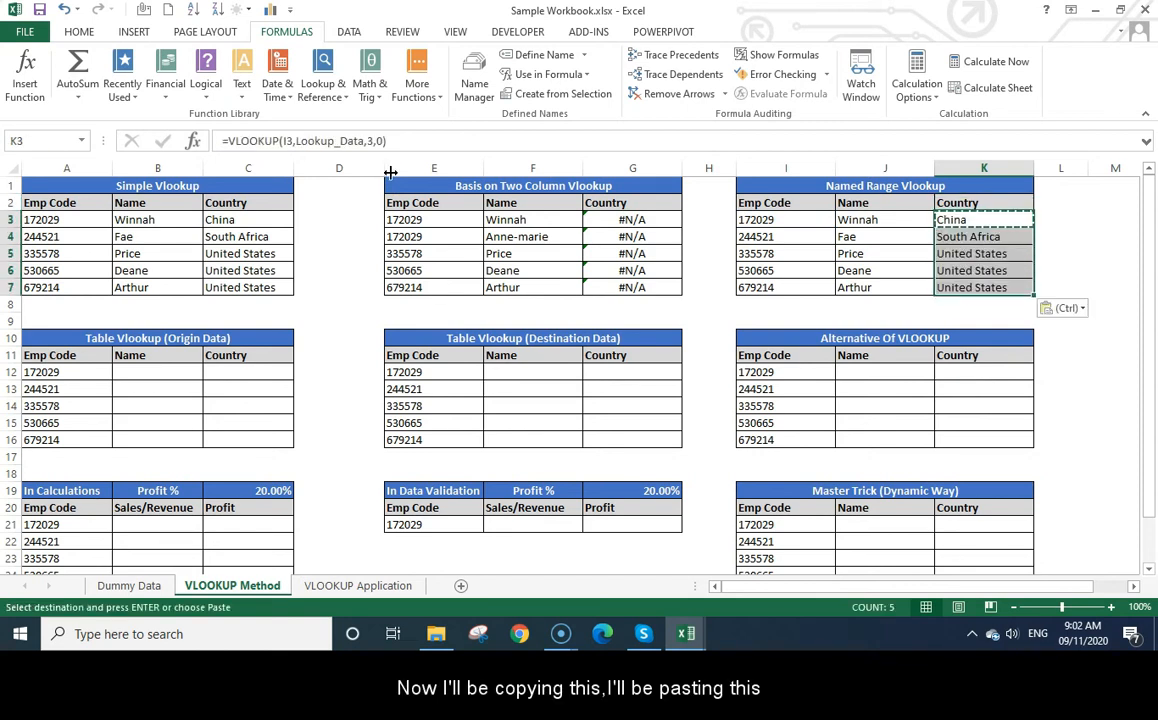
key("Escape")
key("Up")
key("Down")
key("Down")
key("Down")
key("Down")
key("Down")
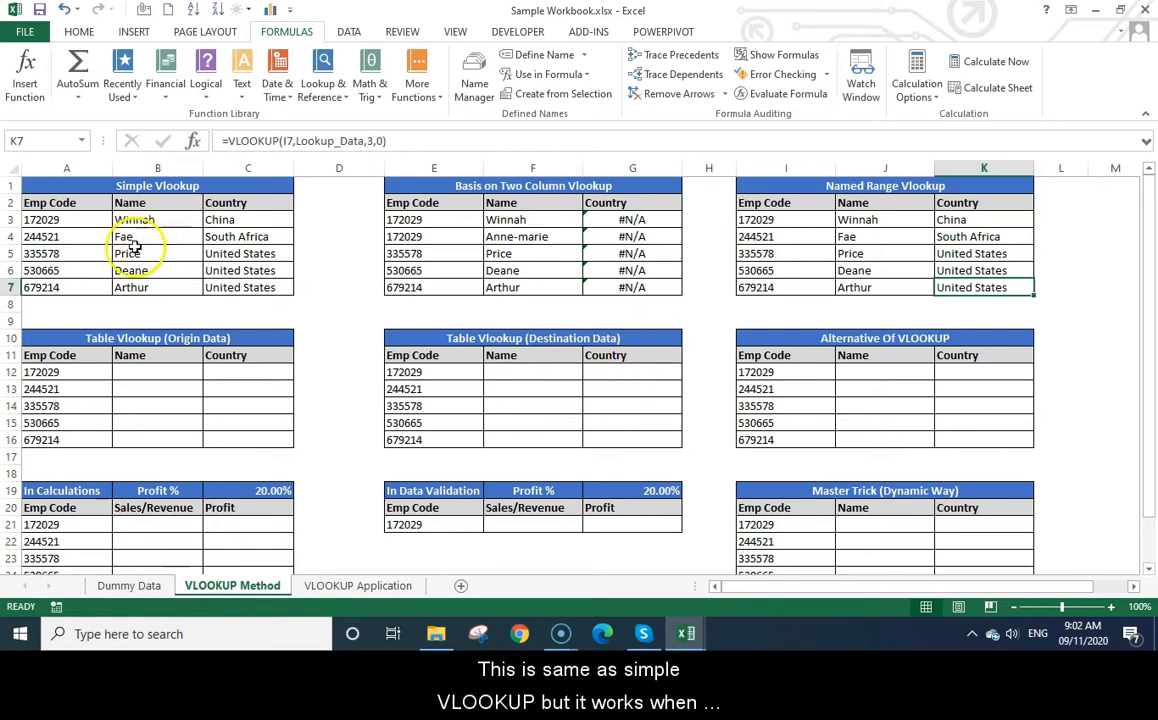
Inspect the Lookup_Data table argument in the J3 VLOOKUP formula without changing it
left_click(877, 220)
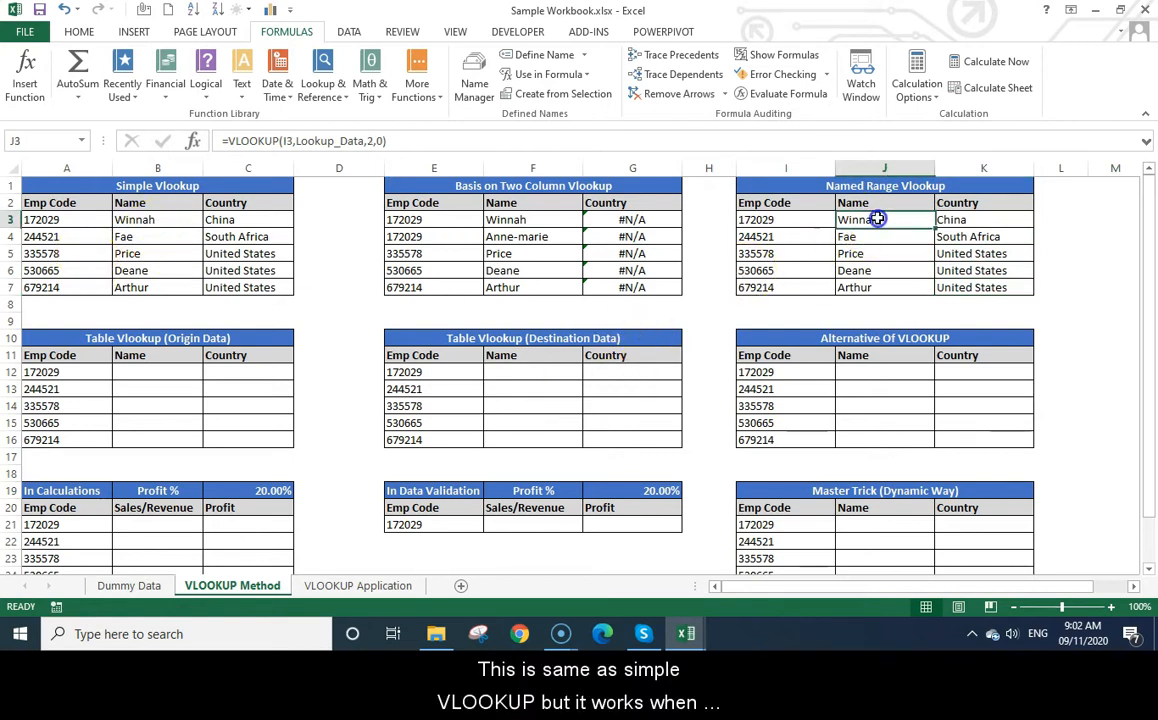
left_click(296, 141)
left_click(365, 141)
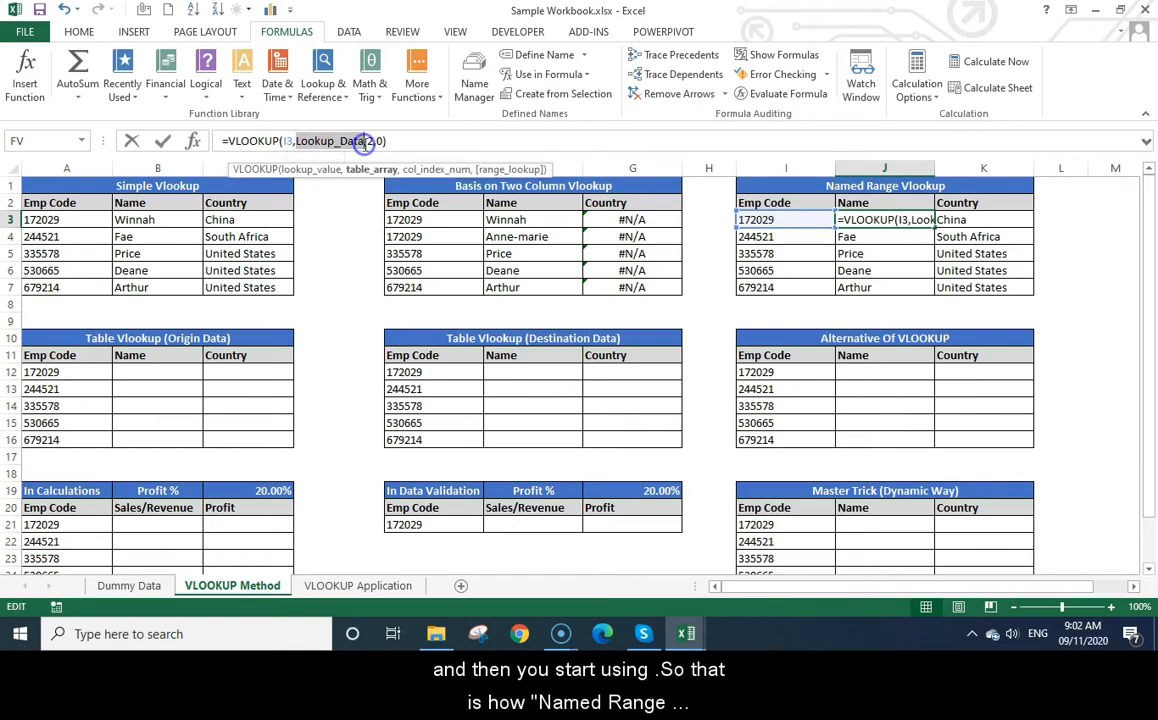
key("Return")
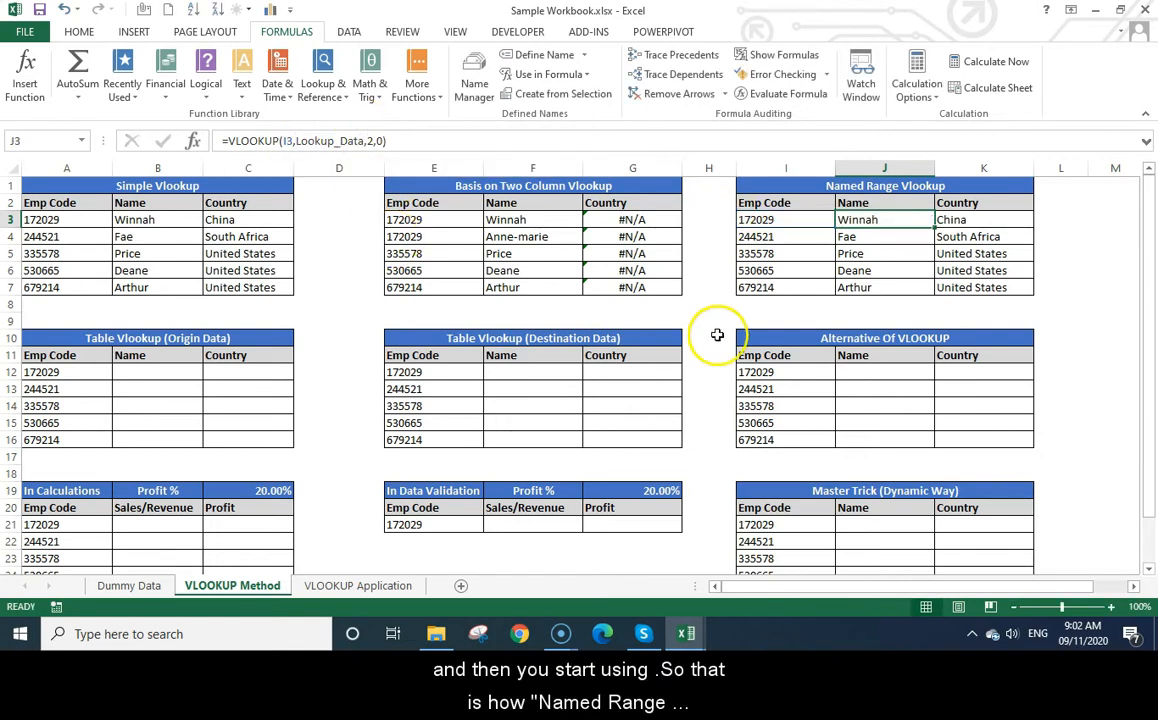
left_click(905, 226)
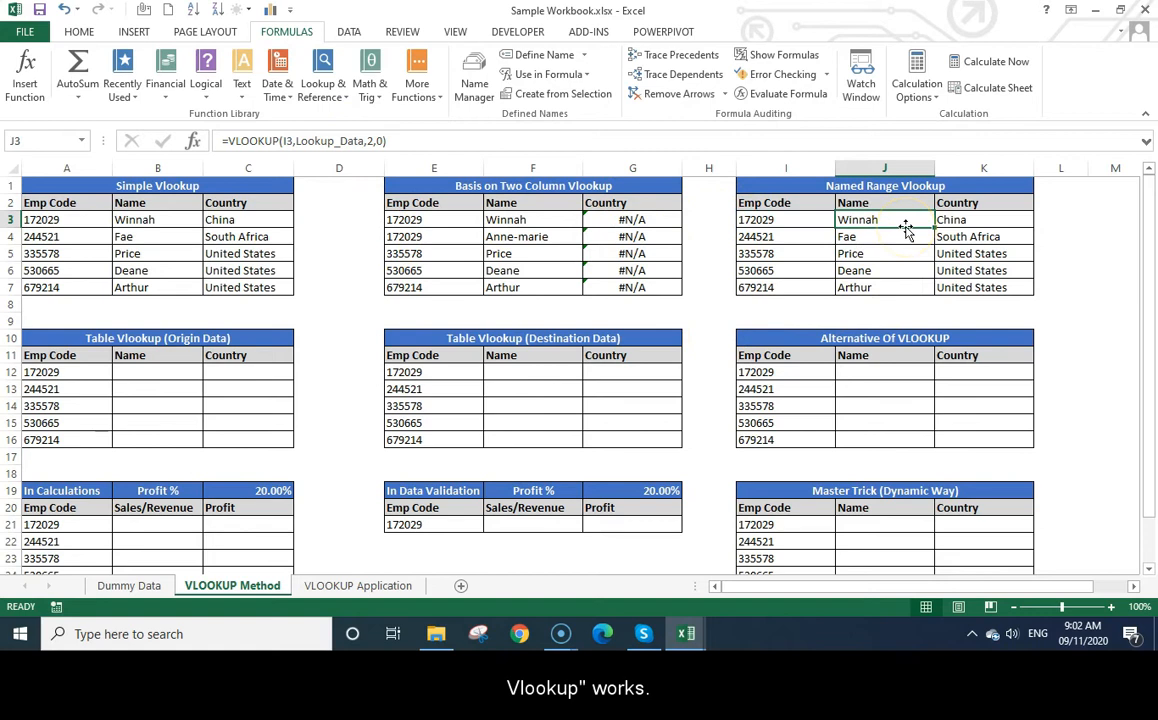
Format A1:G101 on the Dummy Data sheet as a table with headers, using a light blue style with a solid header row
left_click(97, 340)
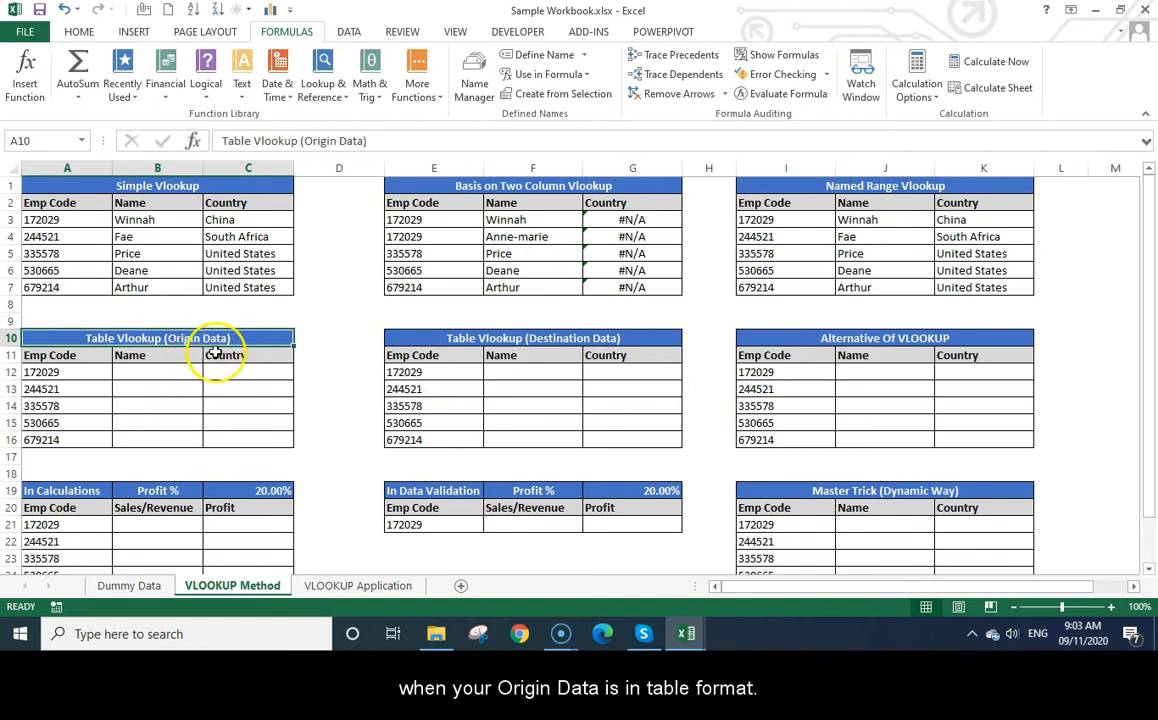
left_click(140, 587)
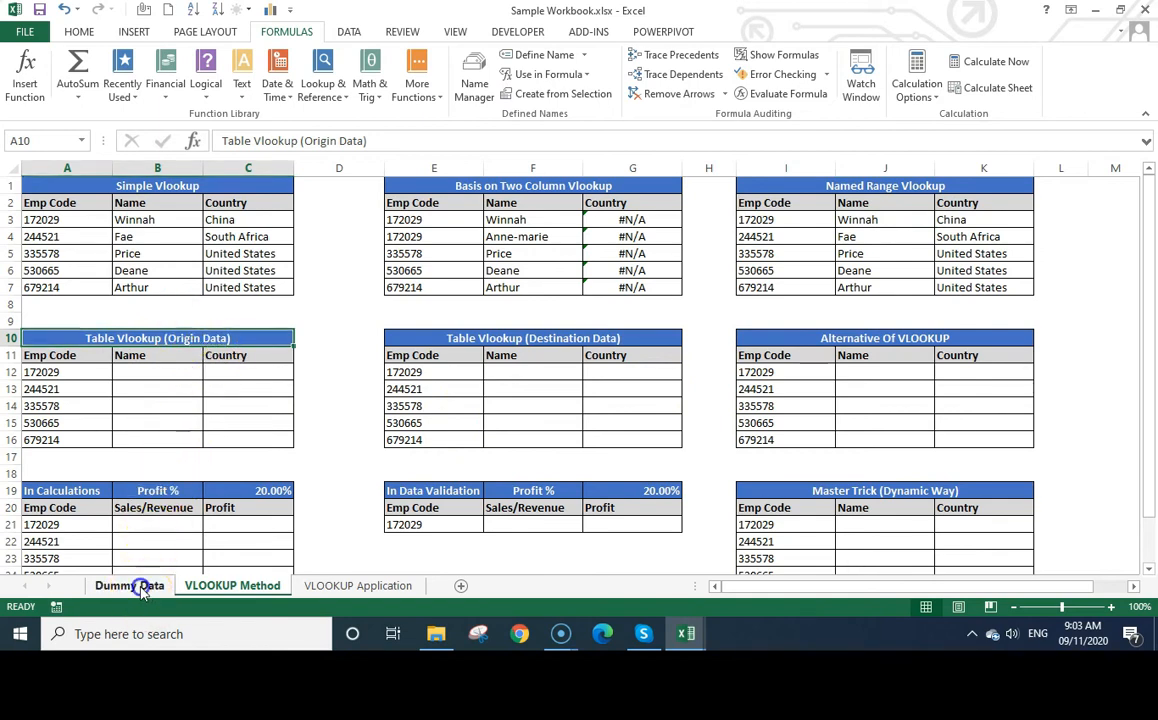
left_click(64, 189)
key("ctrl+shift+Right")
key("ctrl+shift+Down")
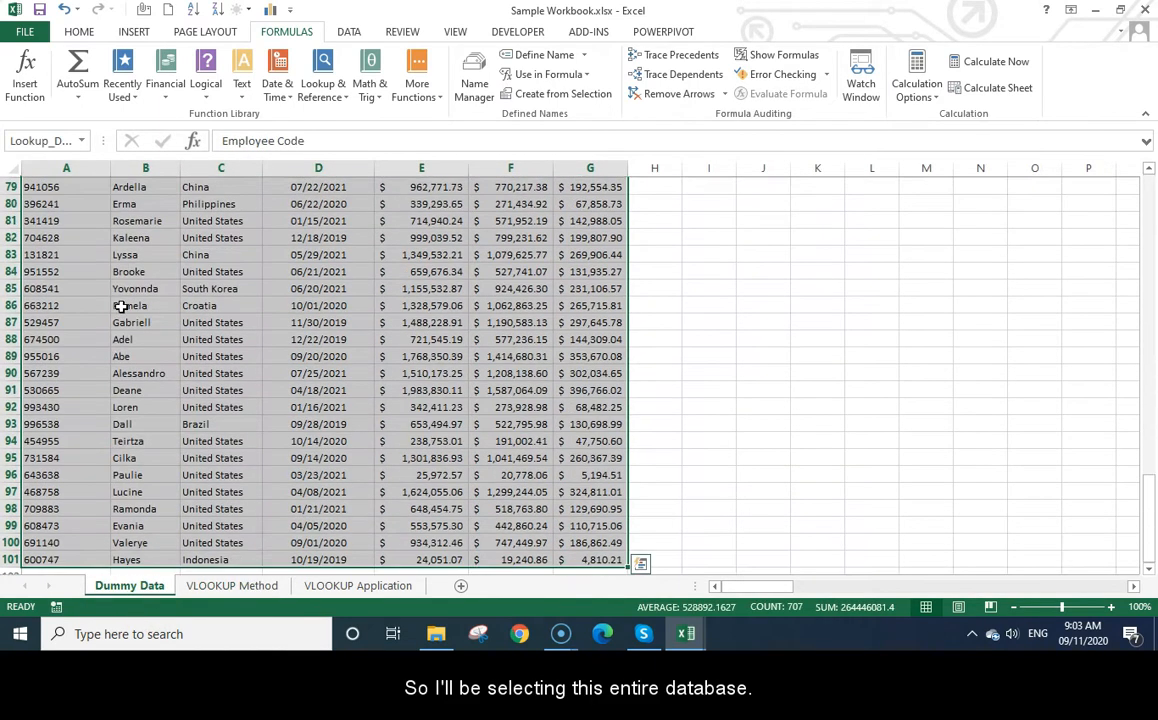
left_click(82, 35)
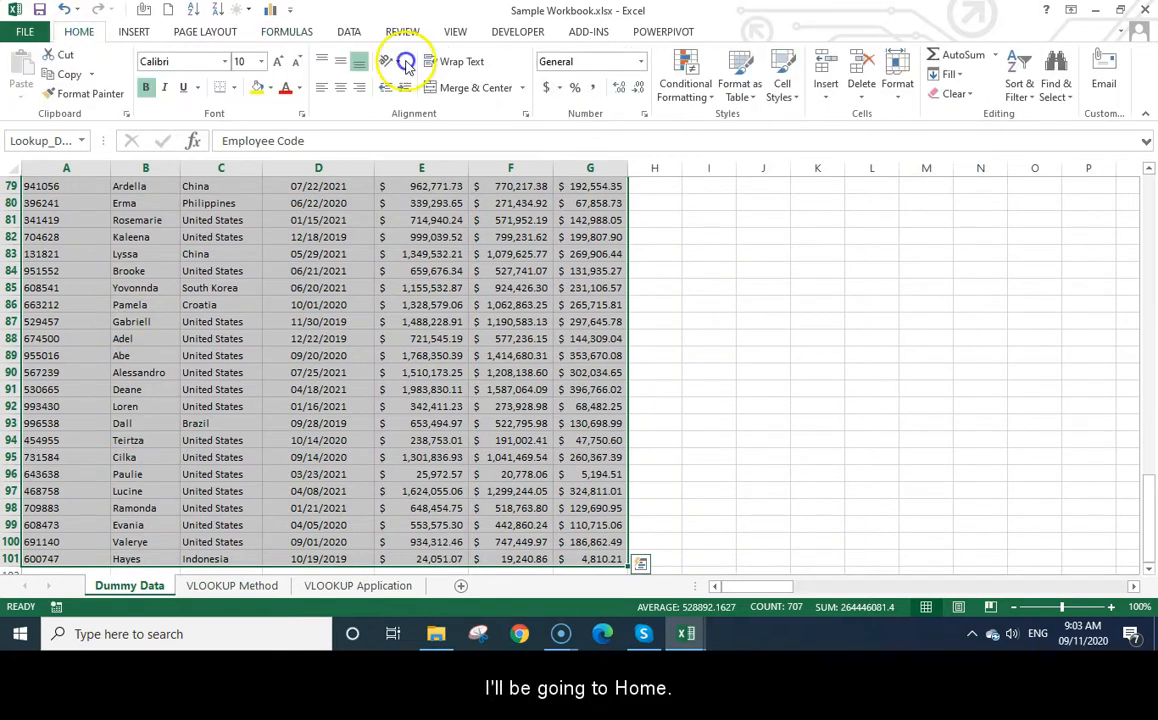
left_click(740, 97)
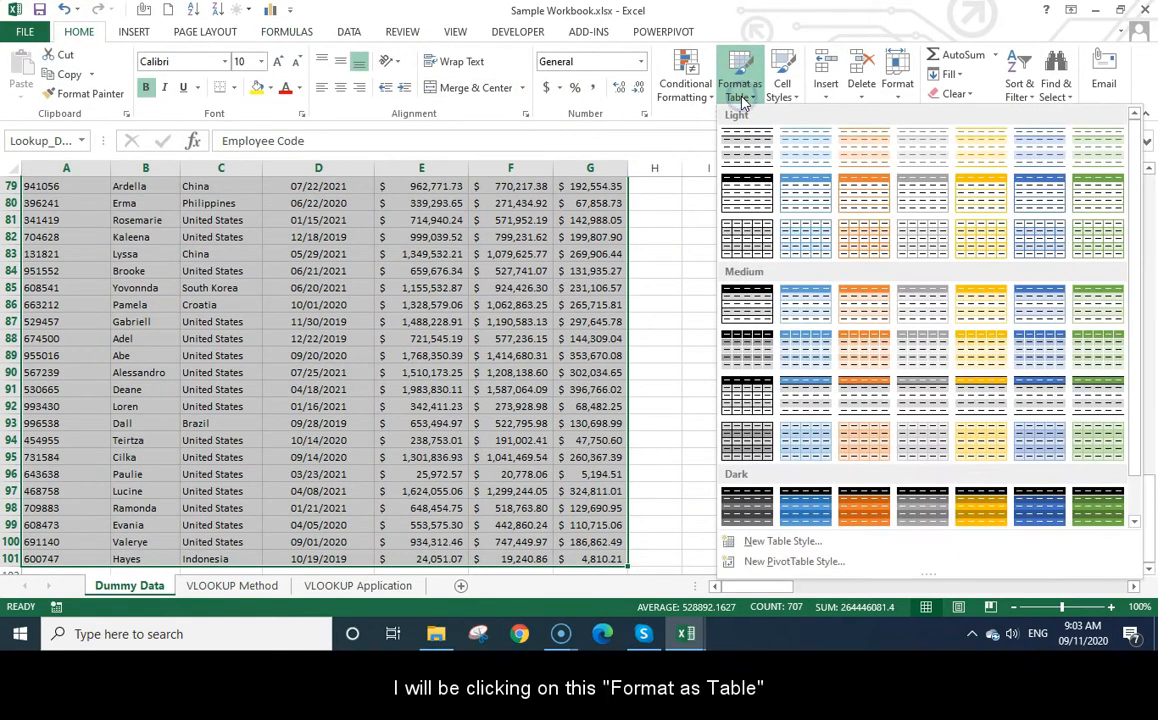
left_click(804, 186)
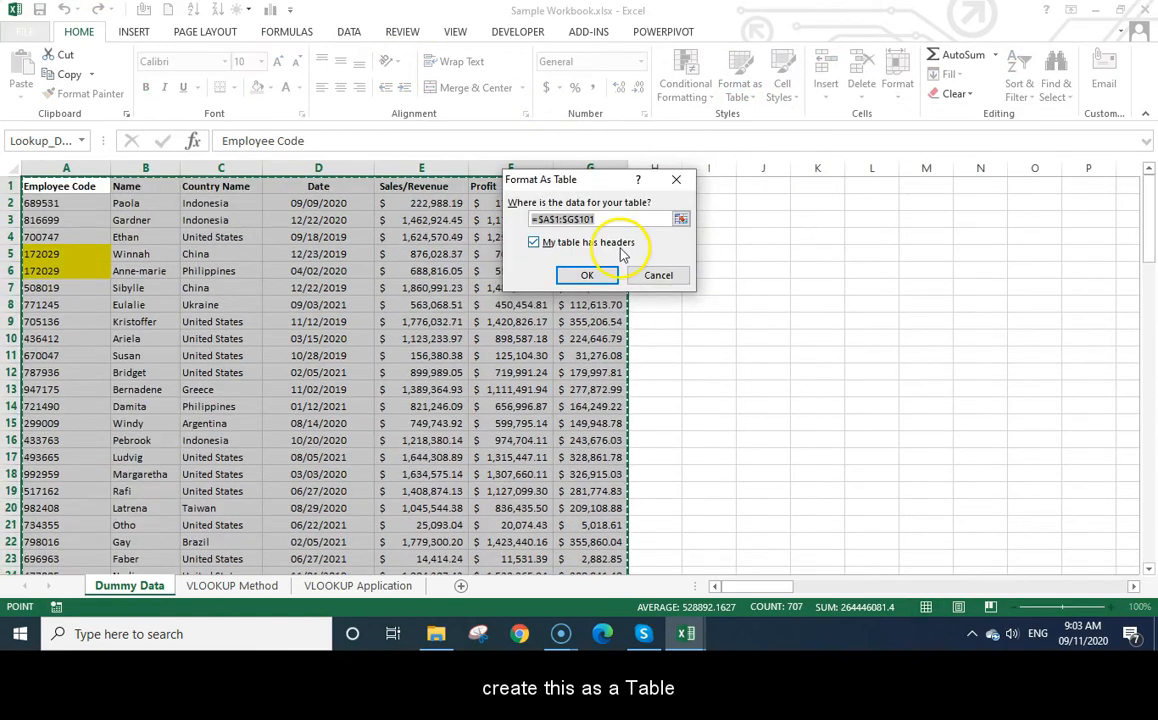
left_click(603, 276)
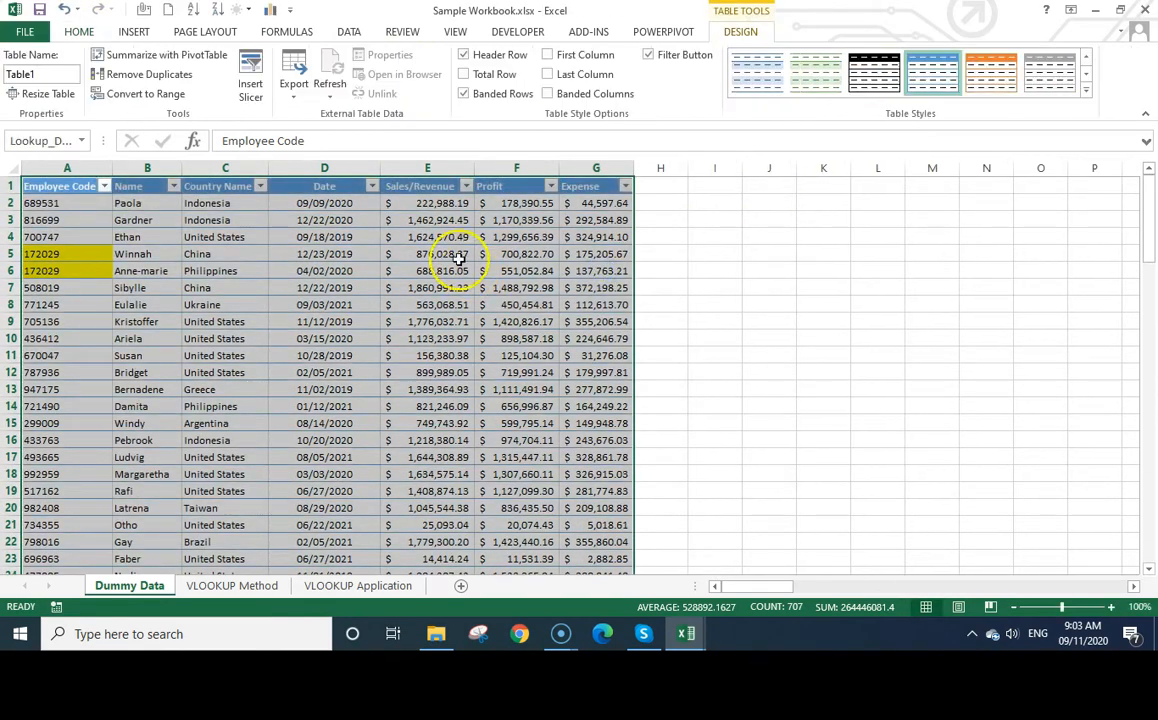
Turn off the filter on the Dummy Data table so its headers carry no filter buttons
left_click(458, 257)
key("alt+d")
key("f")
key("f")
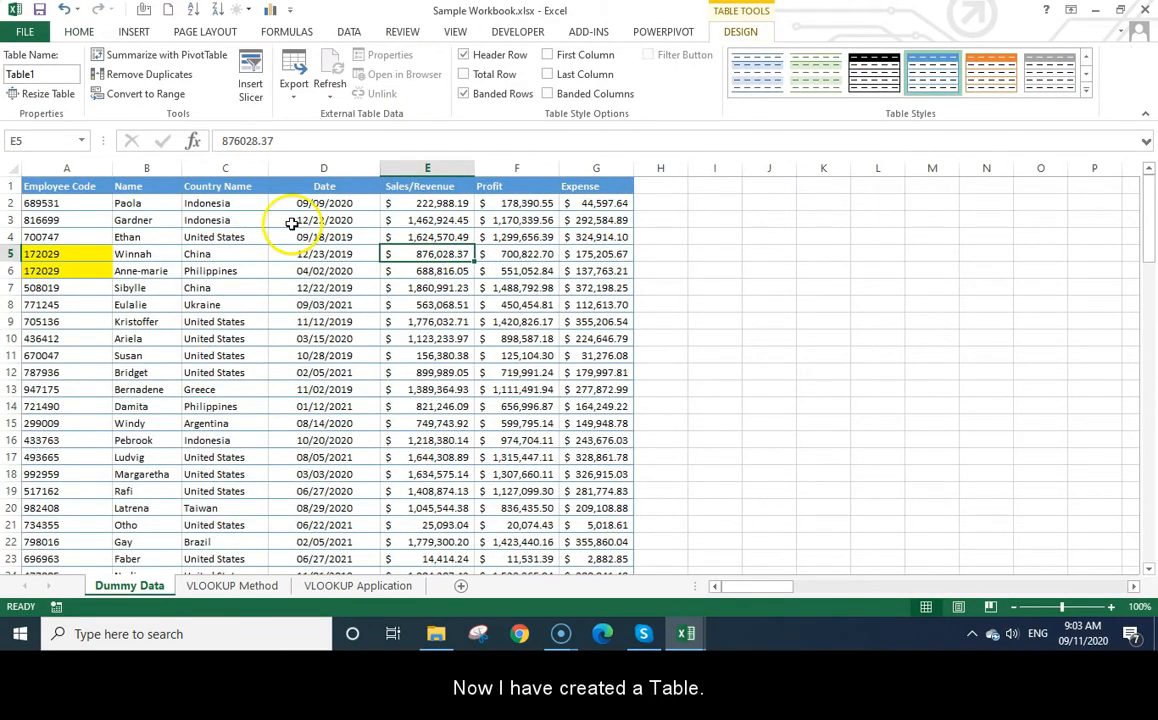
Start a VLOOKUP formula in B12 of the VLOOKUP Method sheet with A12 as the lookup value
left_click(236, 586)
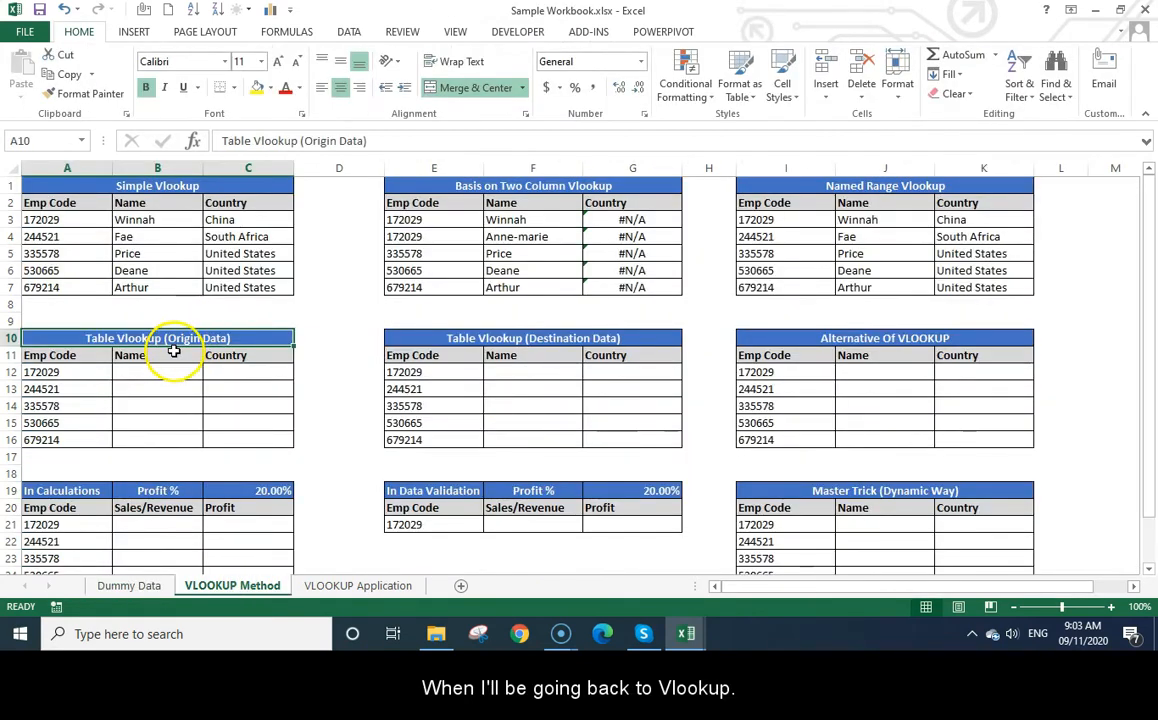
left_click(152, 369)
type("=vlook")
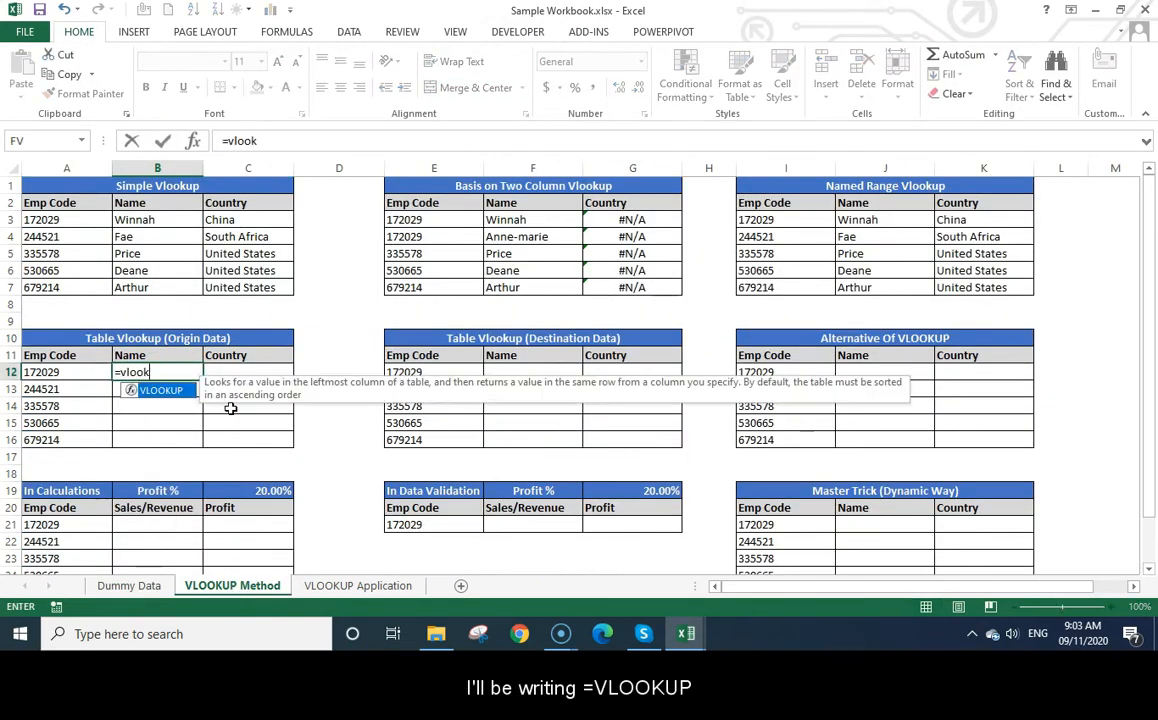
type("up(")
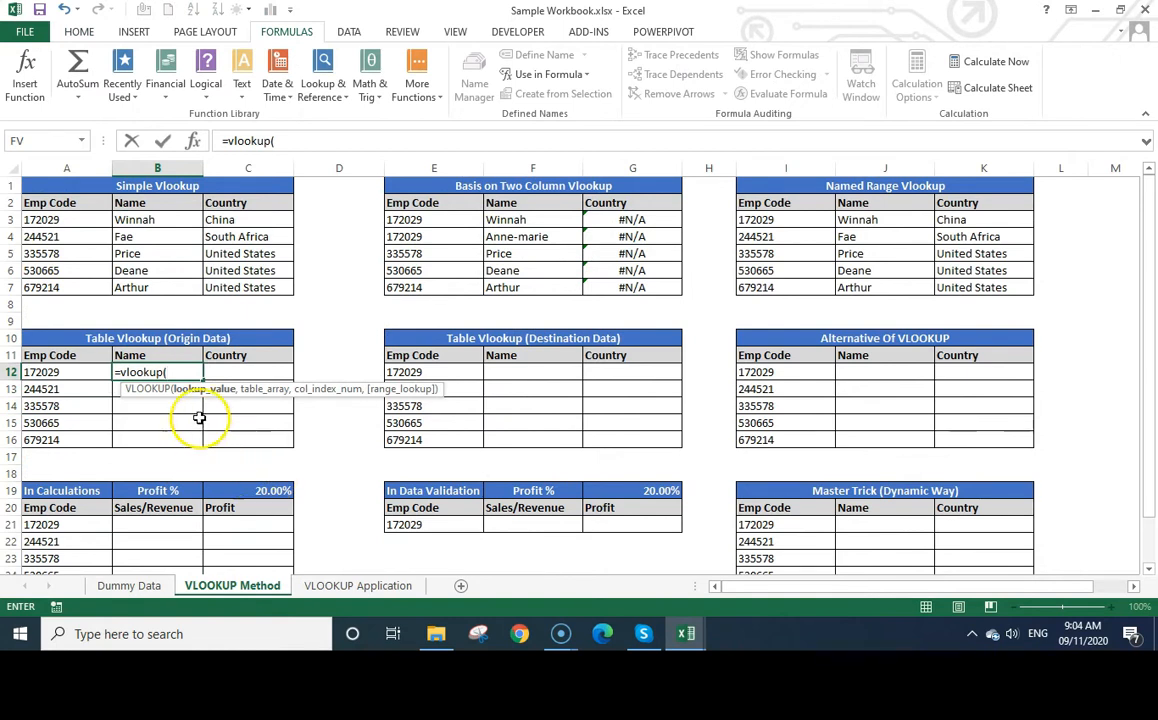
left_click(46, 374)
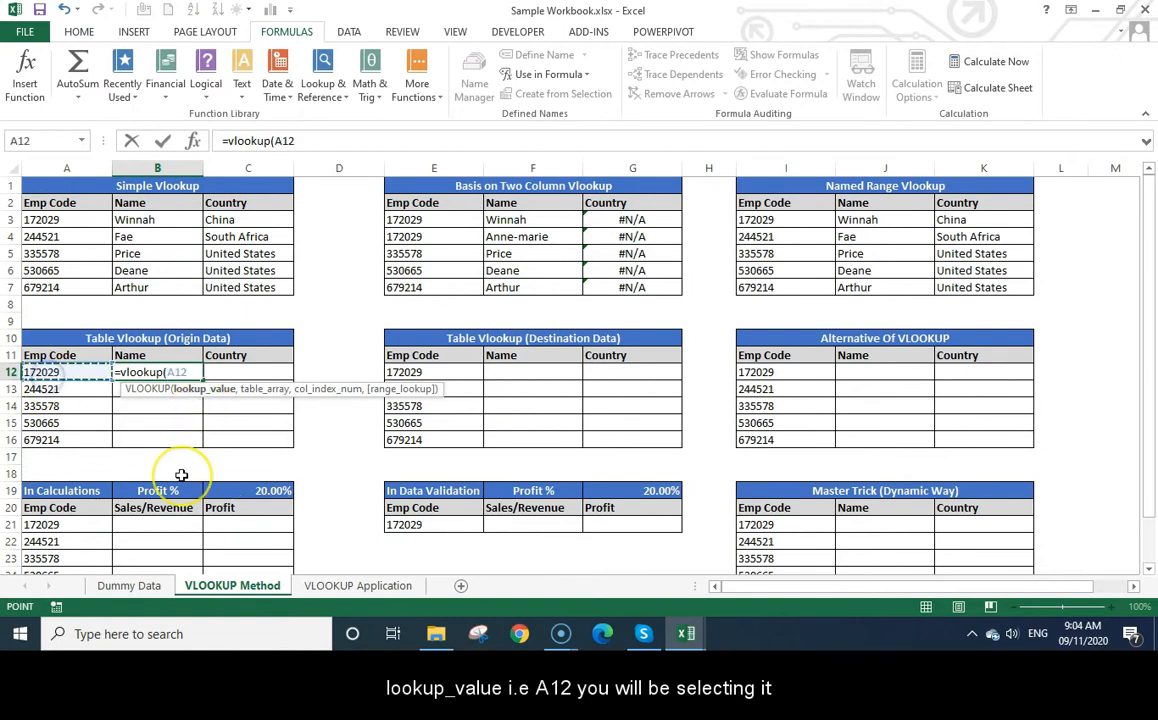
type(",")
Set the formula's table array to the entire Dummy Data table including headers, Table1[#All]
left_click(150, 587)
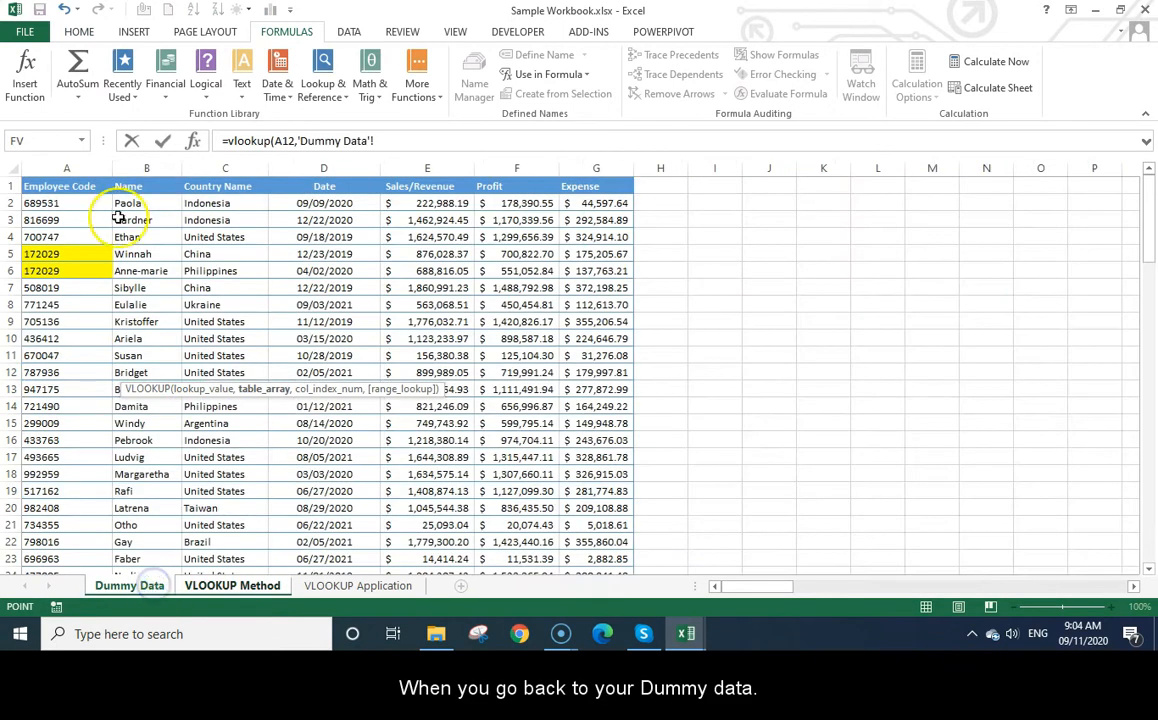
left_click(66, 189)
key("ctrl+shift+Right")
key("ctrl+shift+Down")
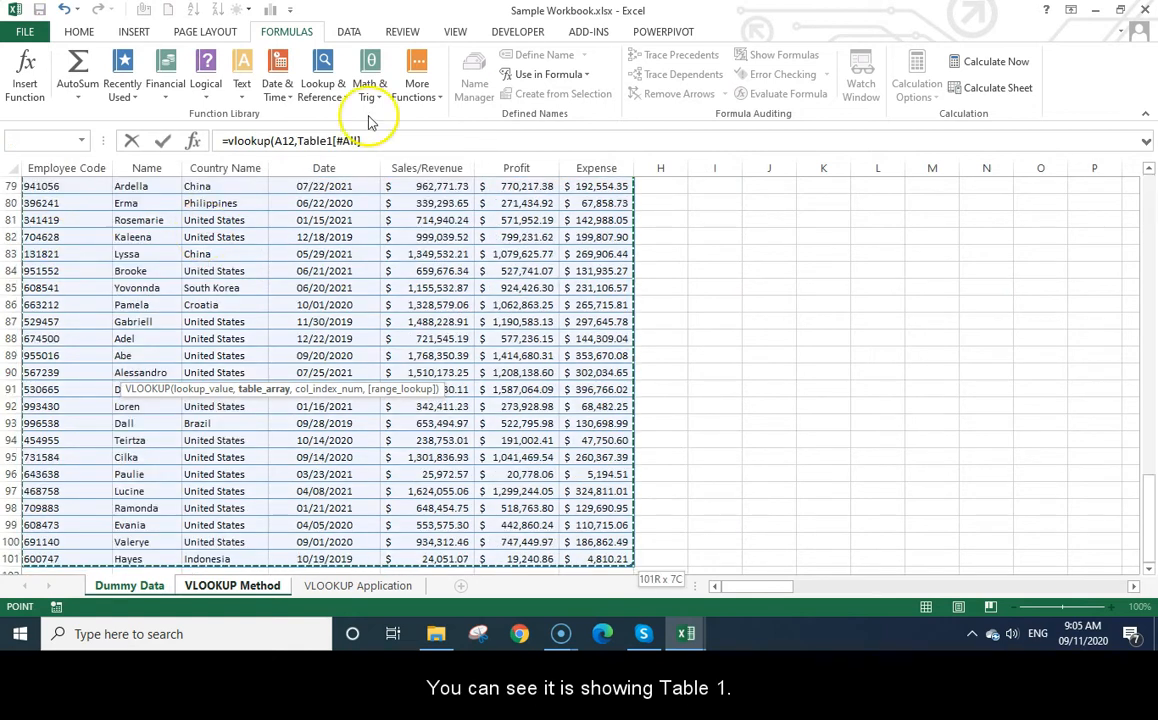
left_click_drag(298, 140, 362, 141)
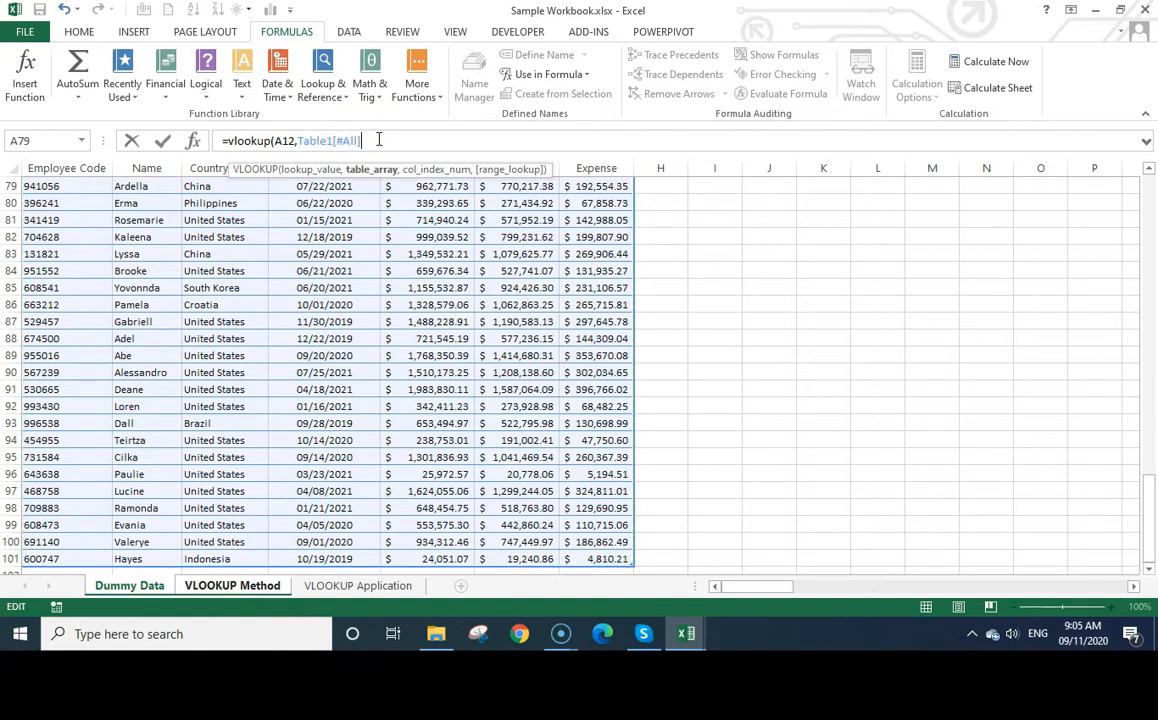
Complete the B12 formula with column index 2 and exact match 0, and review its table and column index arguments
type(",")
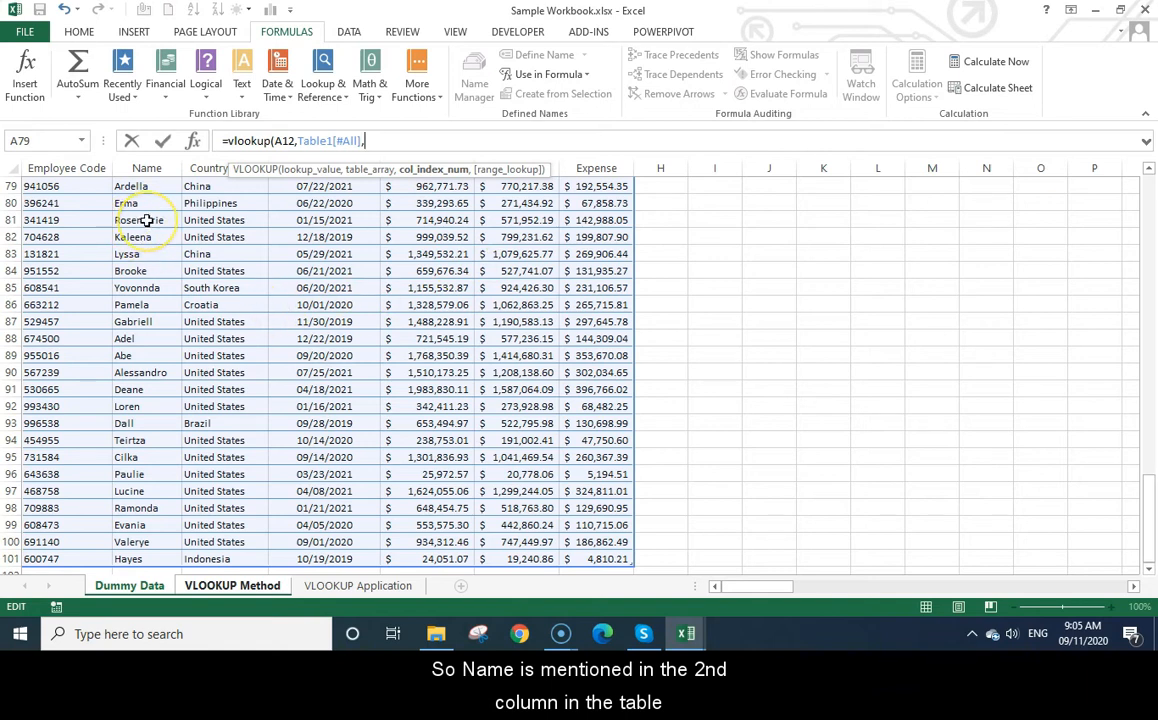
type("2,")
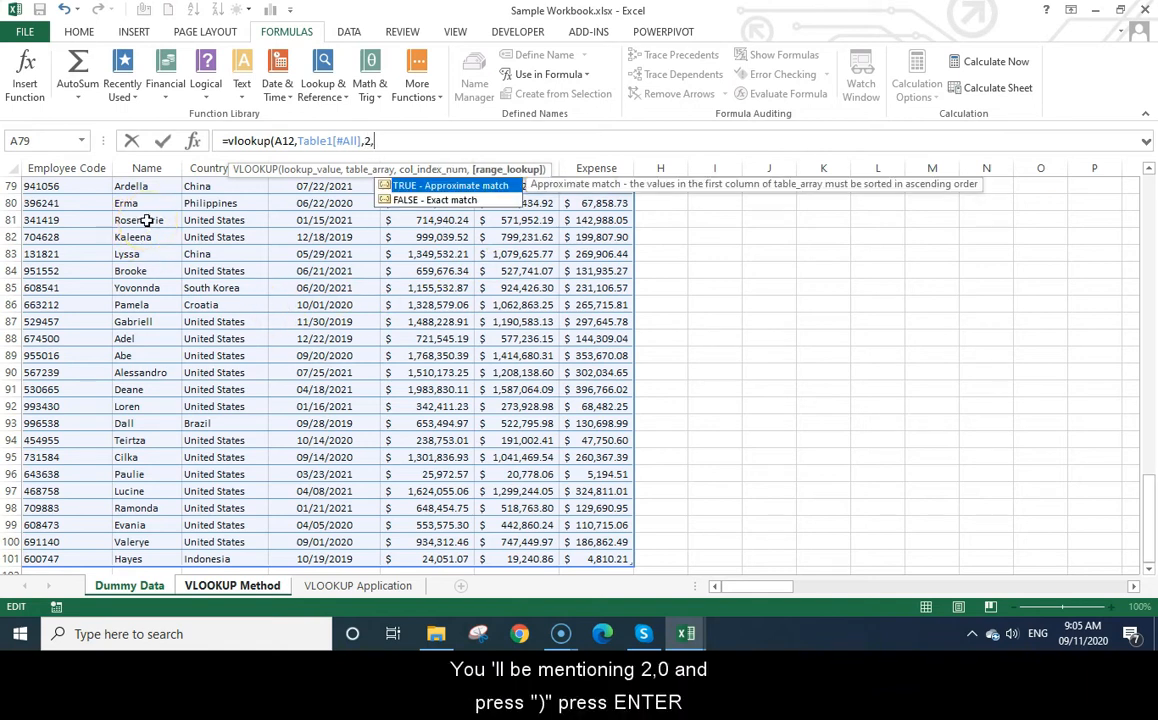
type("0)")
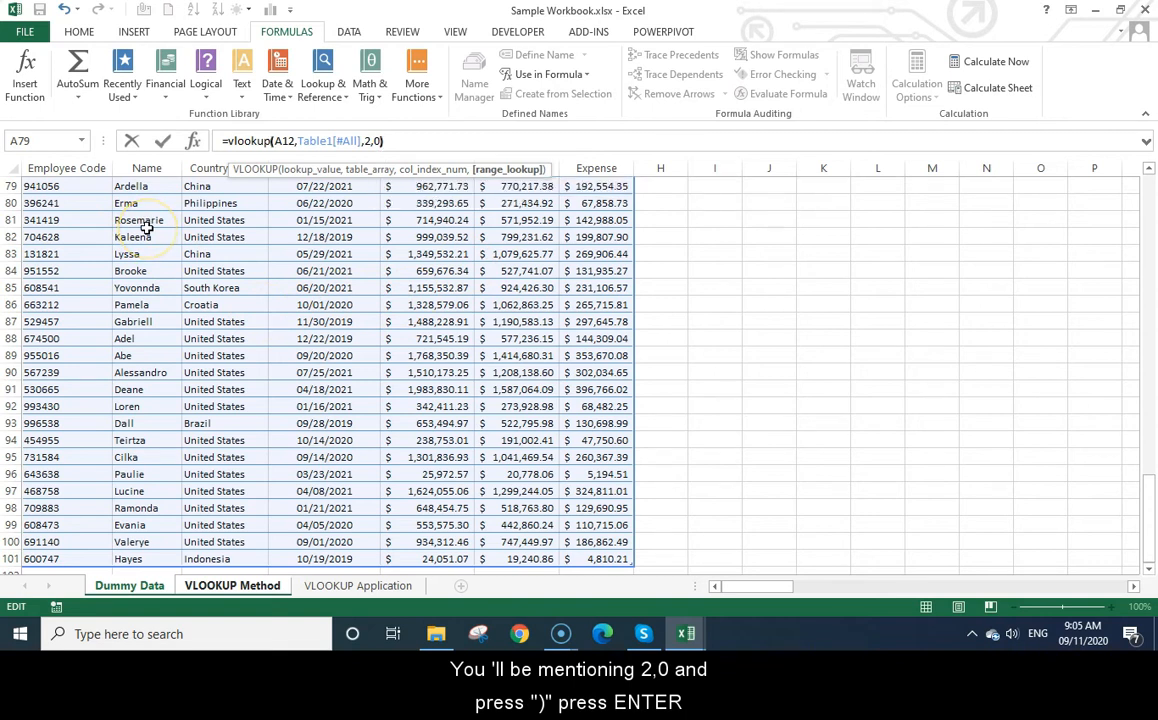
key("Return")
key("Up")
left_click_drag(306, 141, 371, 140)
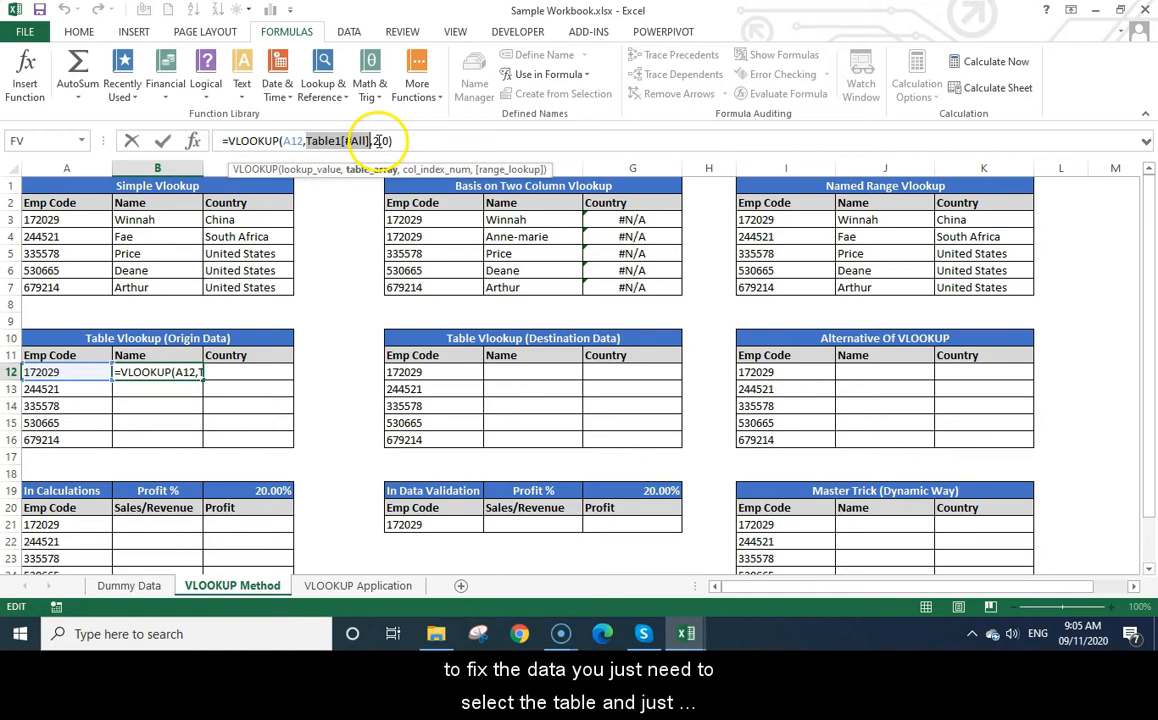
double_click(378, 140)
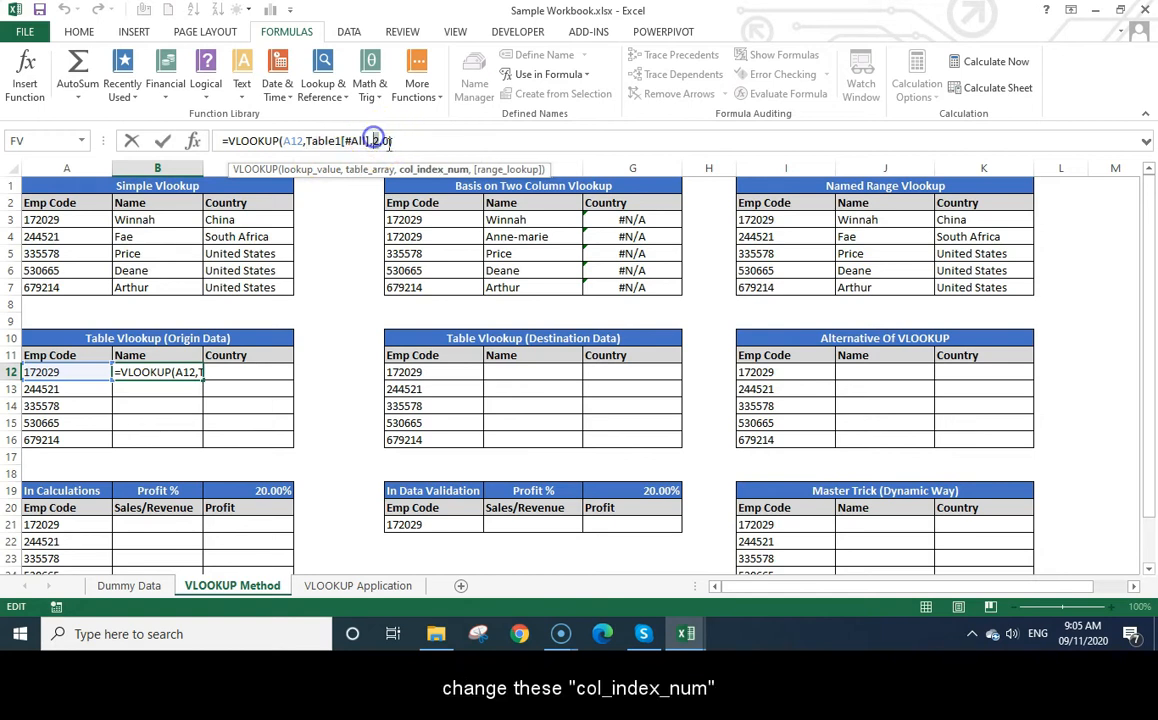
key("ctrl+Return")
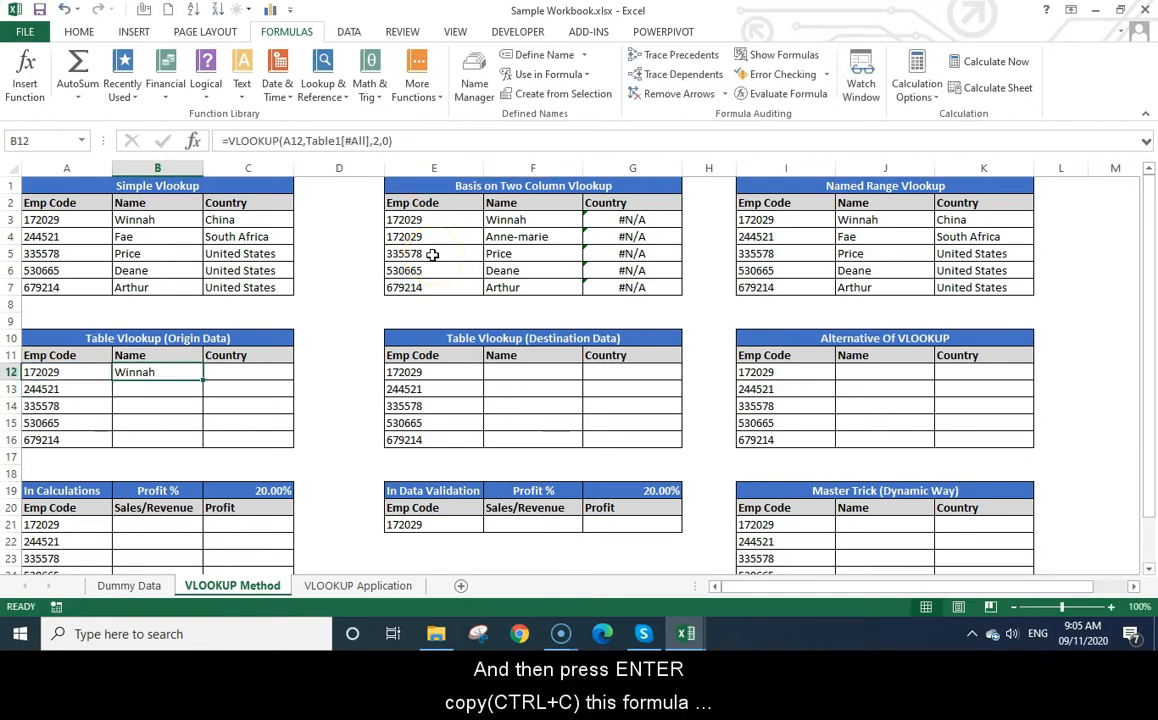
Copy the name VLOOKUP formula from B12 down to B16 and look through the filled cells
key("ctrl+c")
key("shift+Down")
key("shift+Down")
key("shift+Down")
key("shift+Down")
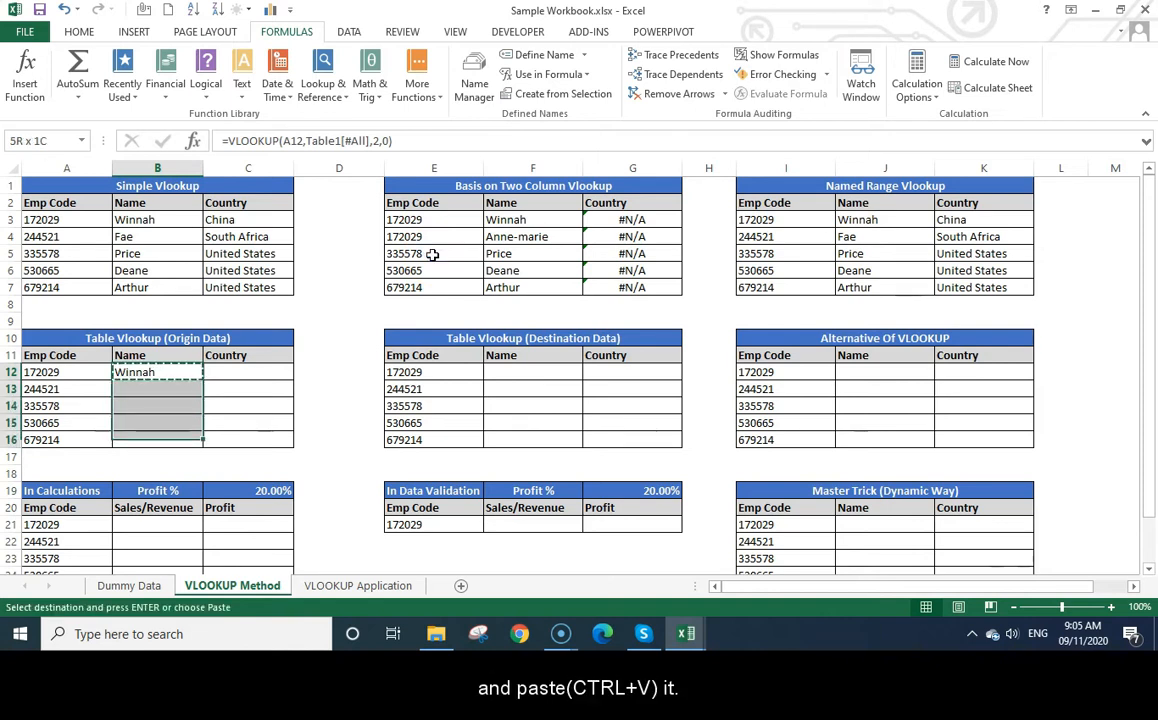
key("ctrl+v")
key("Escape")
key("Down")
key("Up")
key("Down")
key("Up")
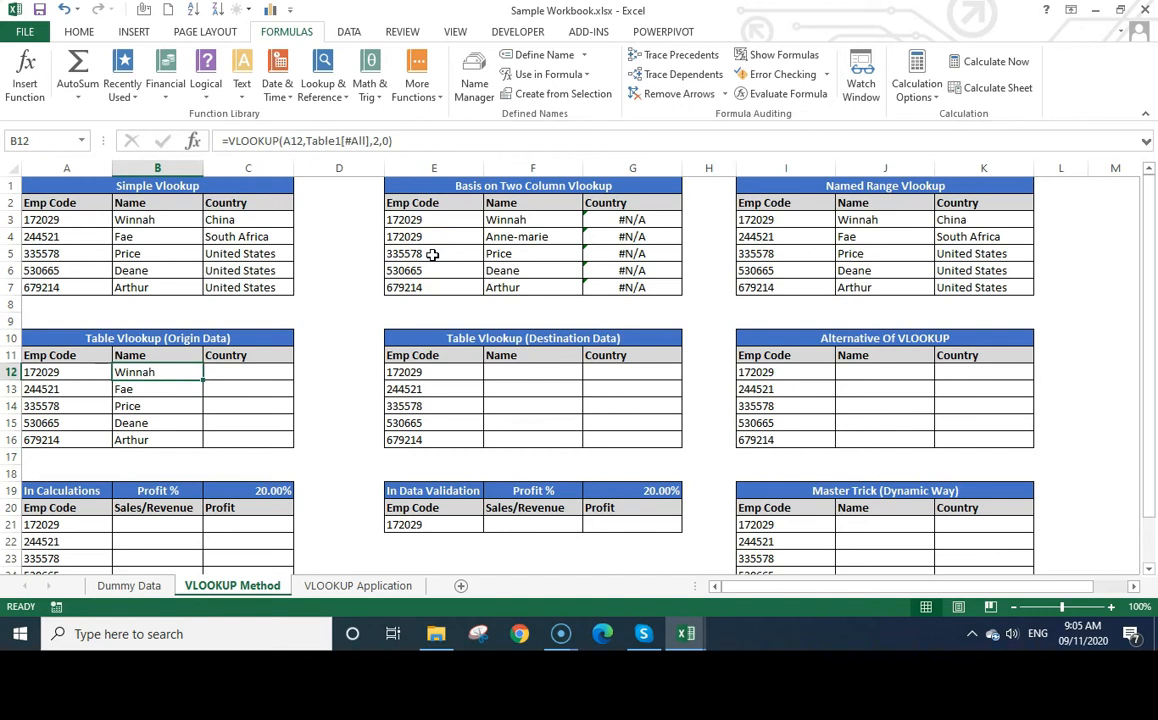
Reuse the B12 formula text in the Country column, entering it in C12 and filling it down to C16
left_click(406, 143)
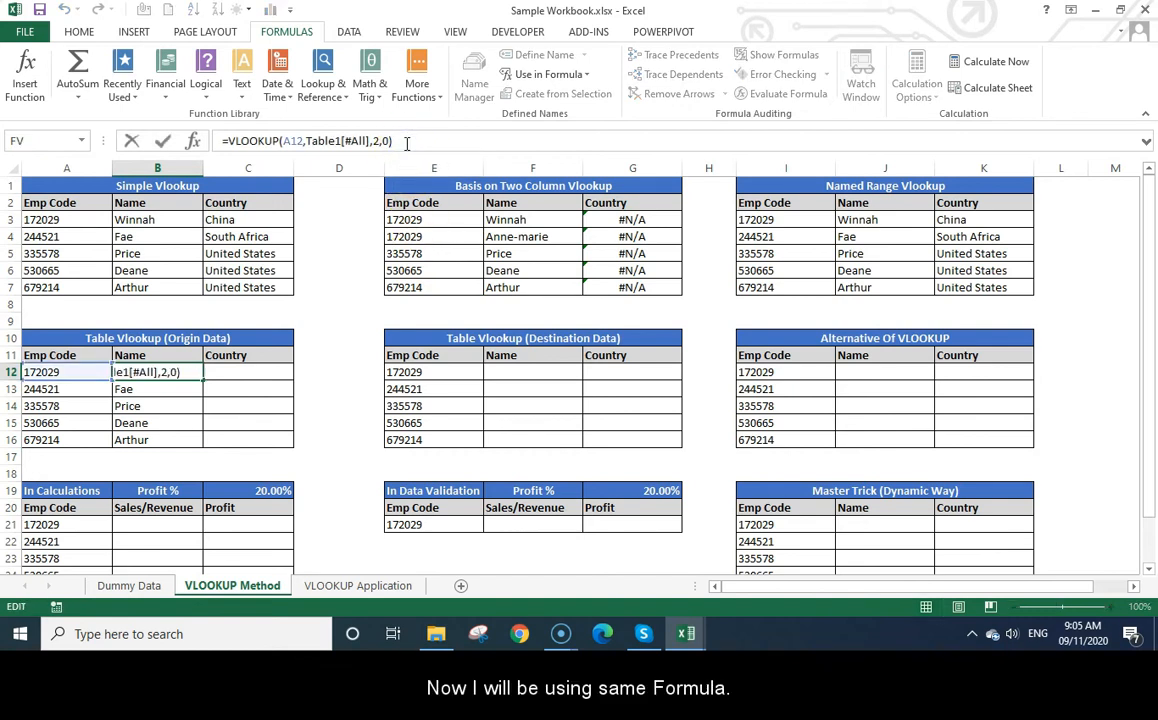
key("shift+Home")
key("ctrl+c")
key("Escape")
key("Right")
key("F2")
key("ctrl+v")
key("Return")
key("Up")
key("shift+Down")
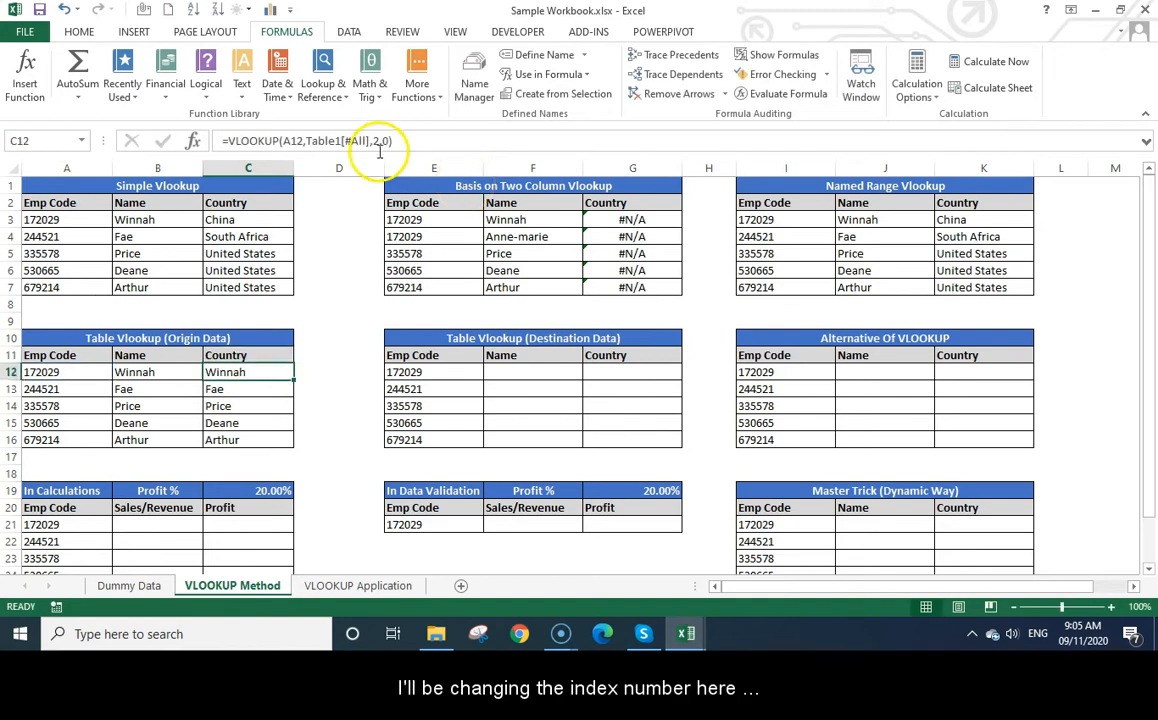
Change the column index in the C12 formula to 3 and copy the formula down to C16
double_click(371, 141)
key("BackSpace")
type("3")
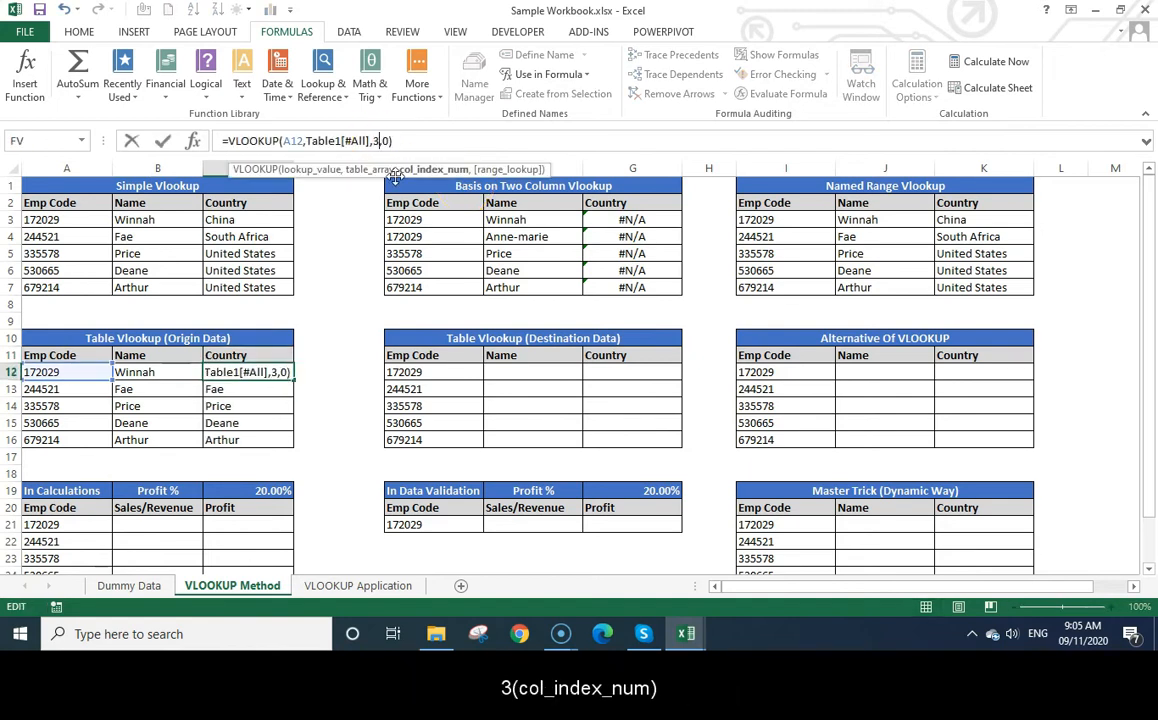
key("Return")
key("Up")
key("ctrl+c")
key("ctrl+shift+Down")
key("ctrl+v")
key("Escape")
key("Down")
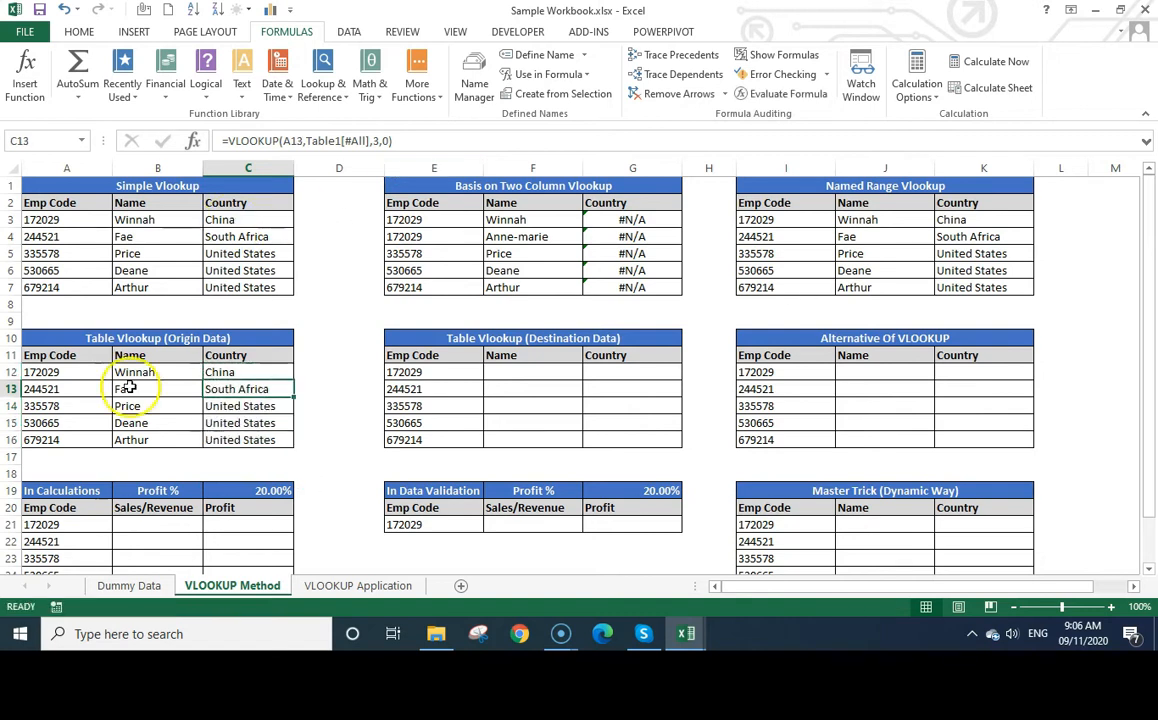
Format E11:G16 of the Destination Data block as a table with headers, using the light blue style with a solid header row
left_click(534, 376)
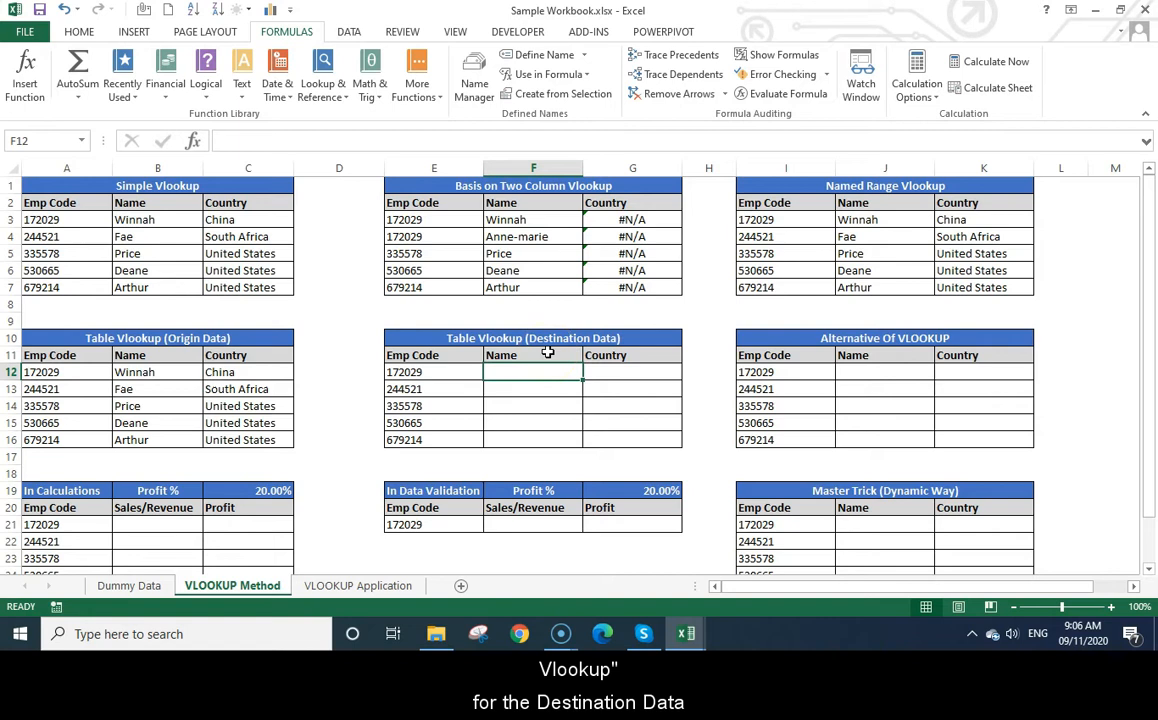
left_click_drag(452, 355, 631, 430)
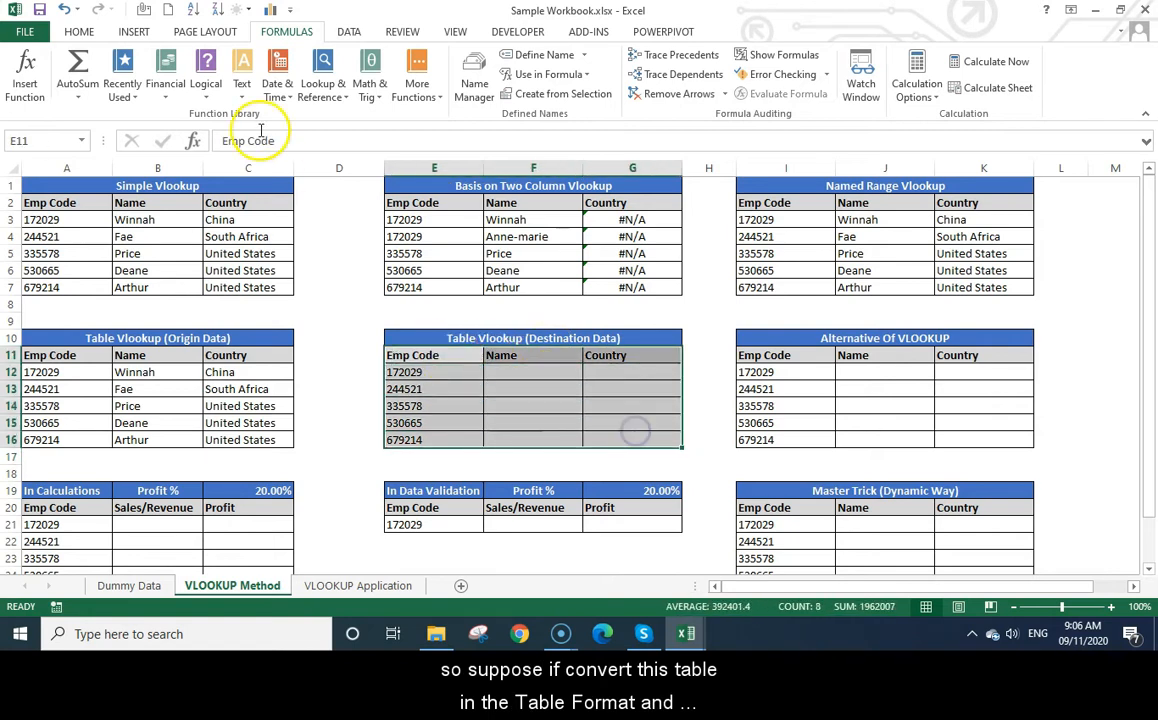
left_click(80, 33)
left_click(748, 92)
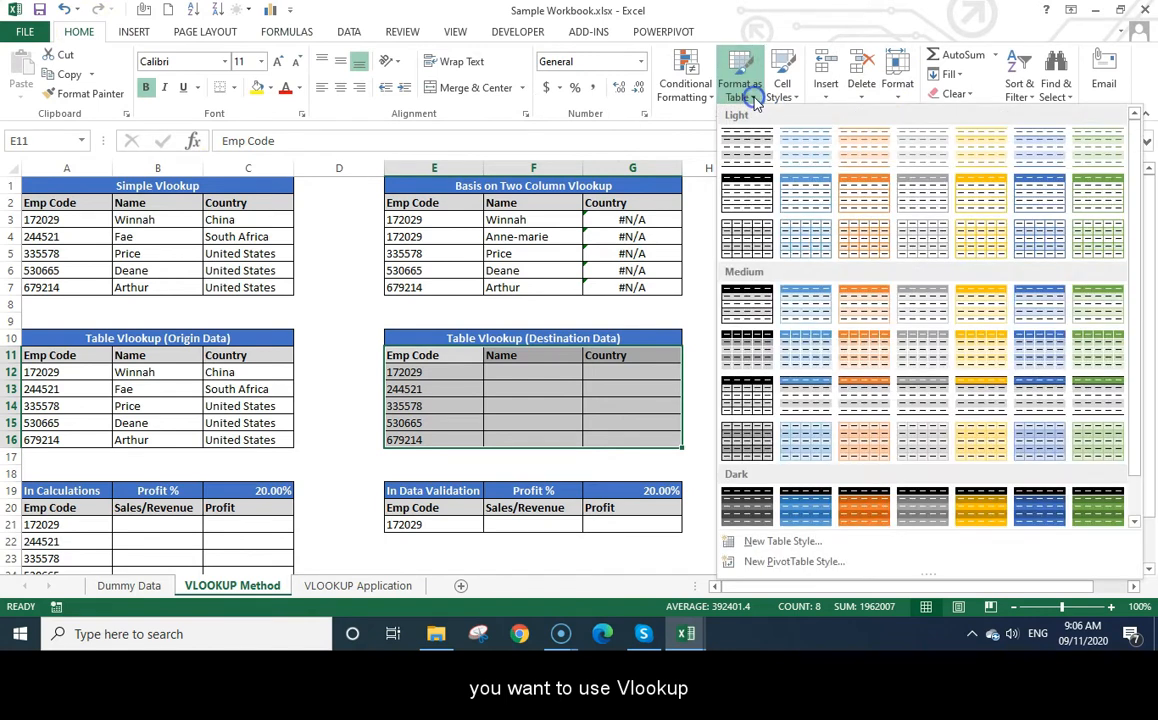
left_click(808, 190)
left_click(589, 275)
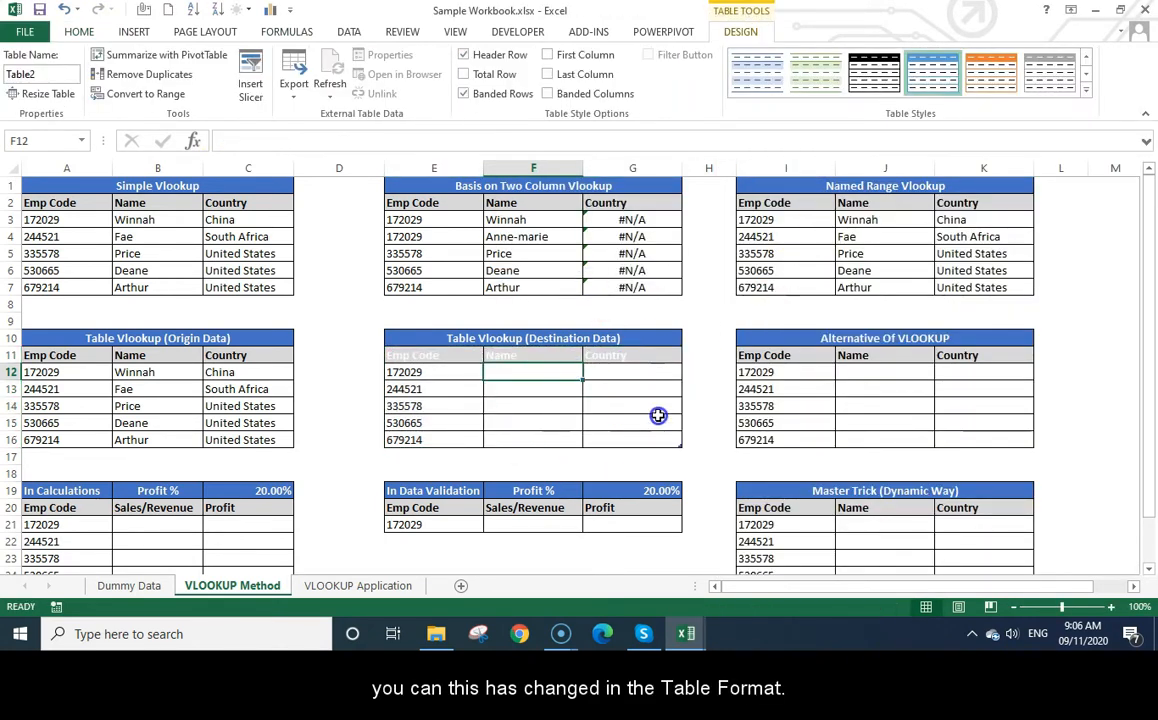
Enter =VLOOKUP([@[Emp Code]],Table1,2,0) in F12 to look up the employee name
type("=vlookup(")
left_click(450, 374)
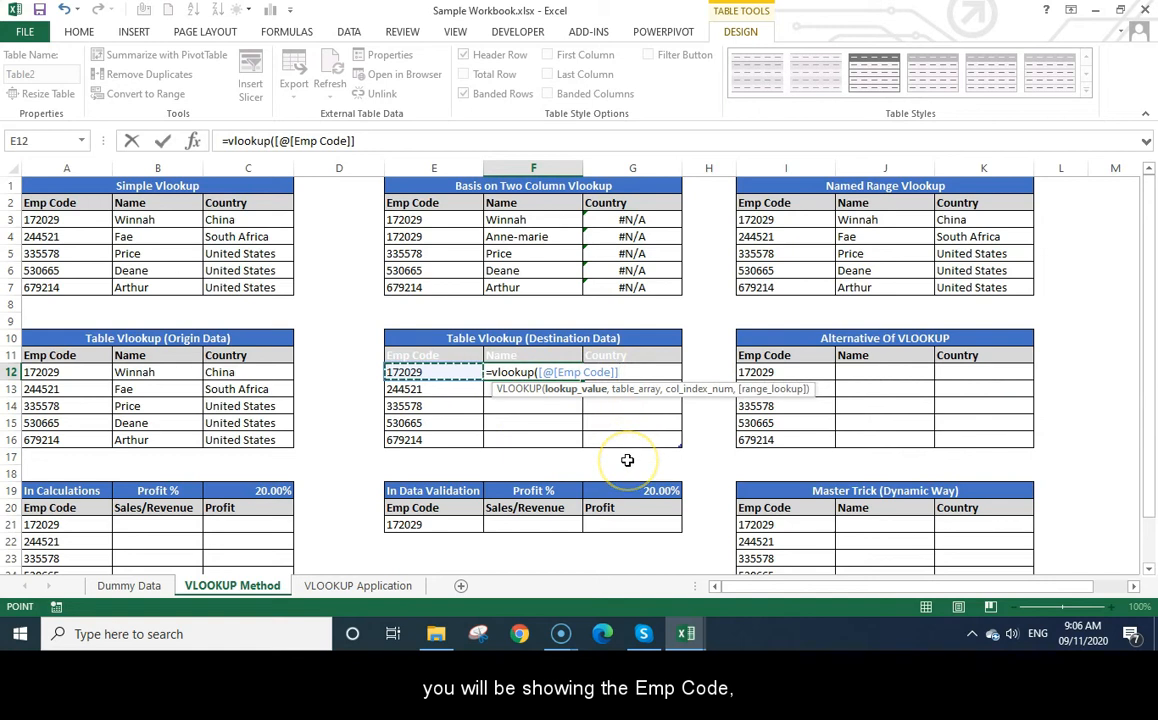
type(",")
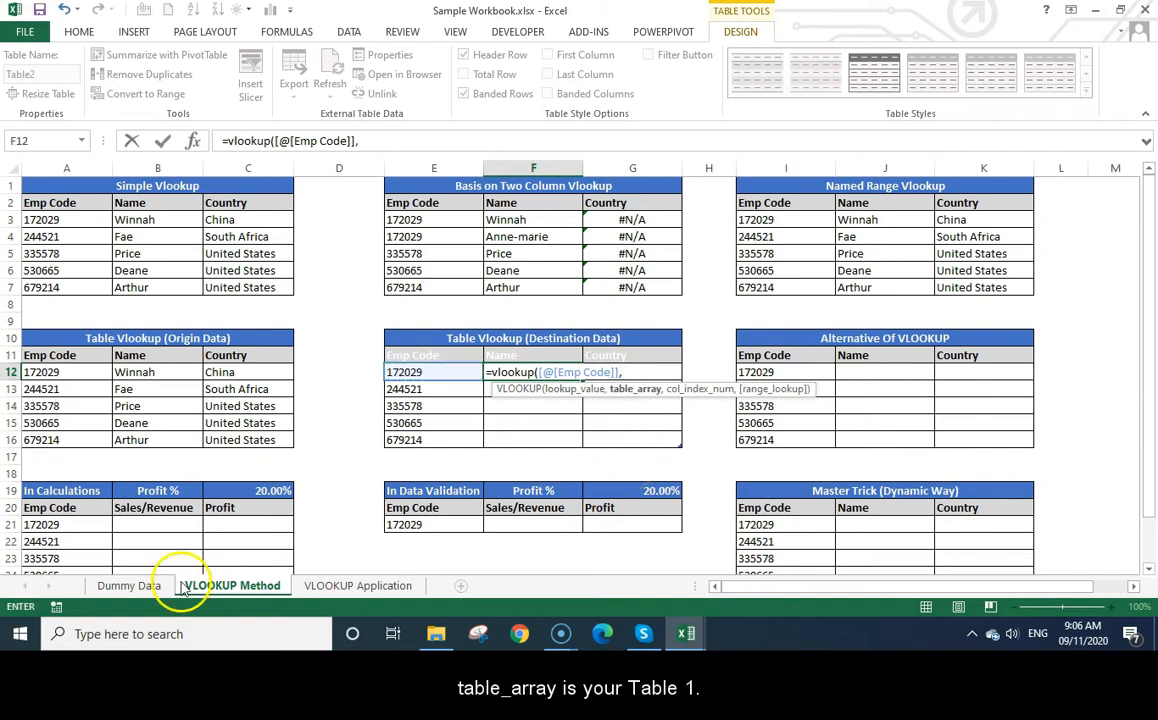
type("tab")
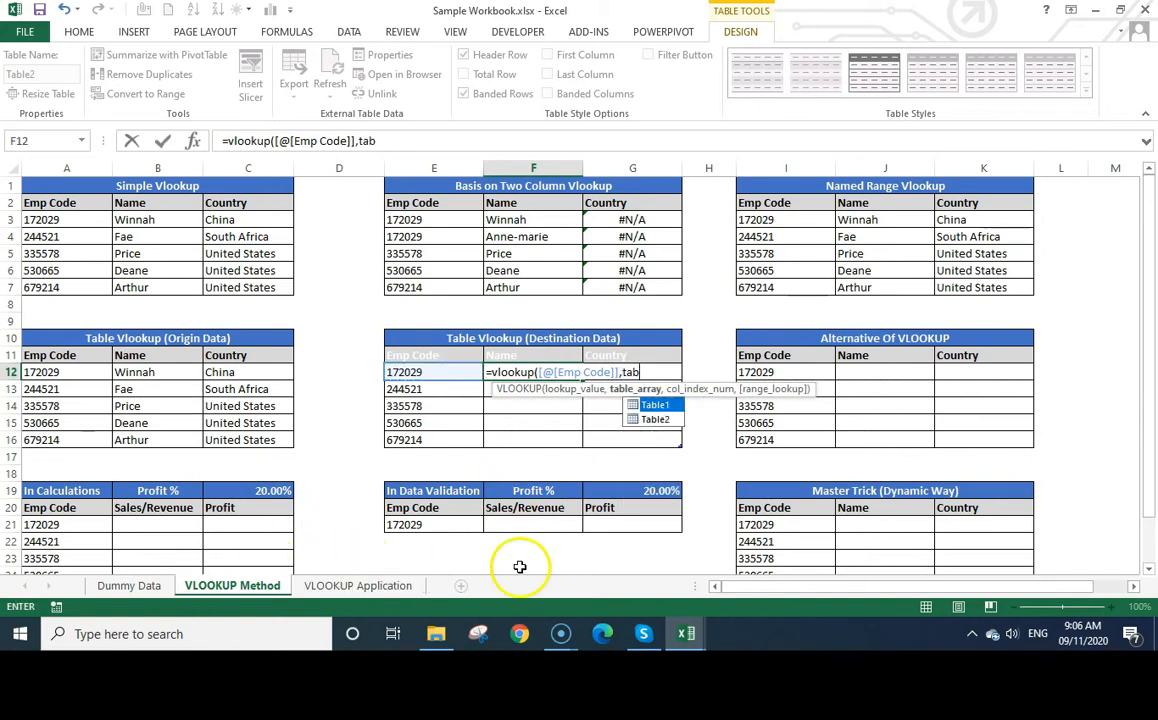
double_click(660, 405)
type(",2,")
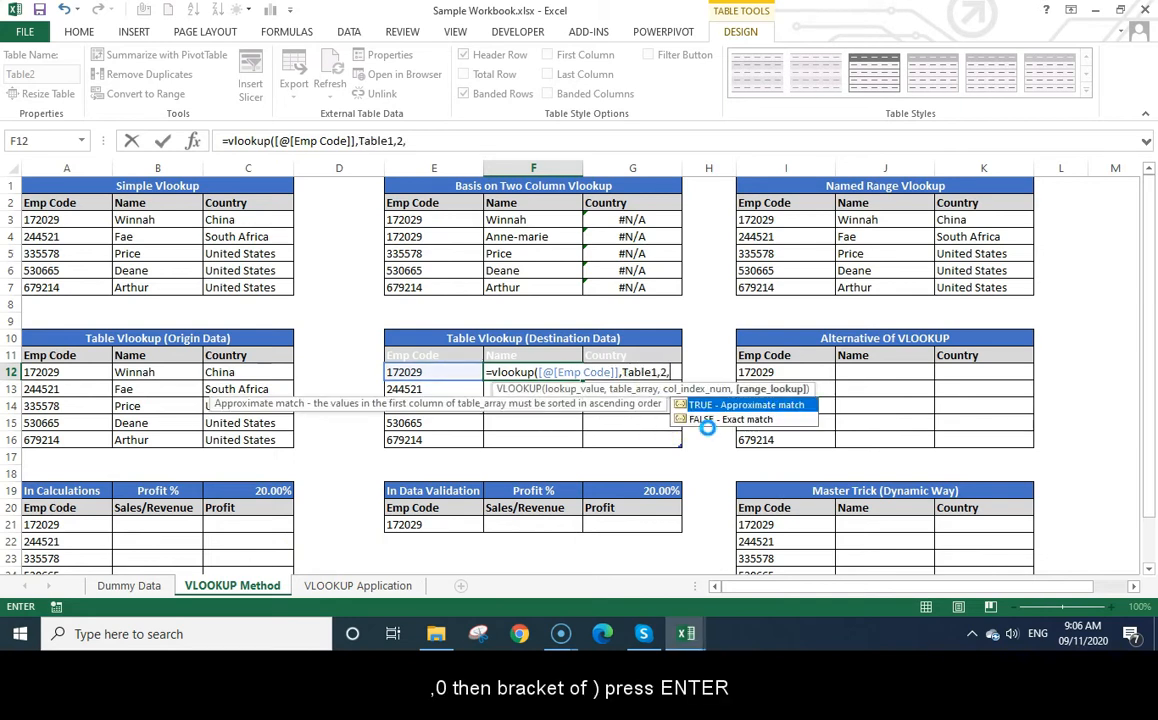
type("0)")
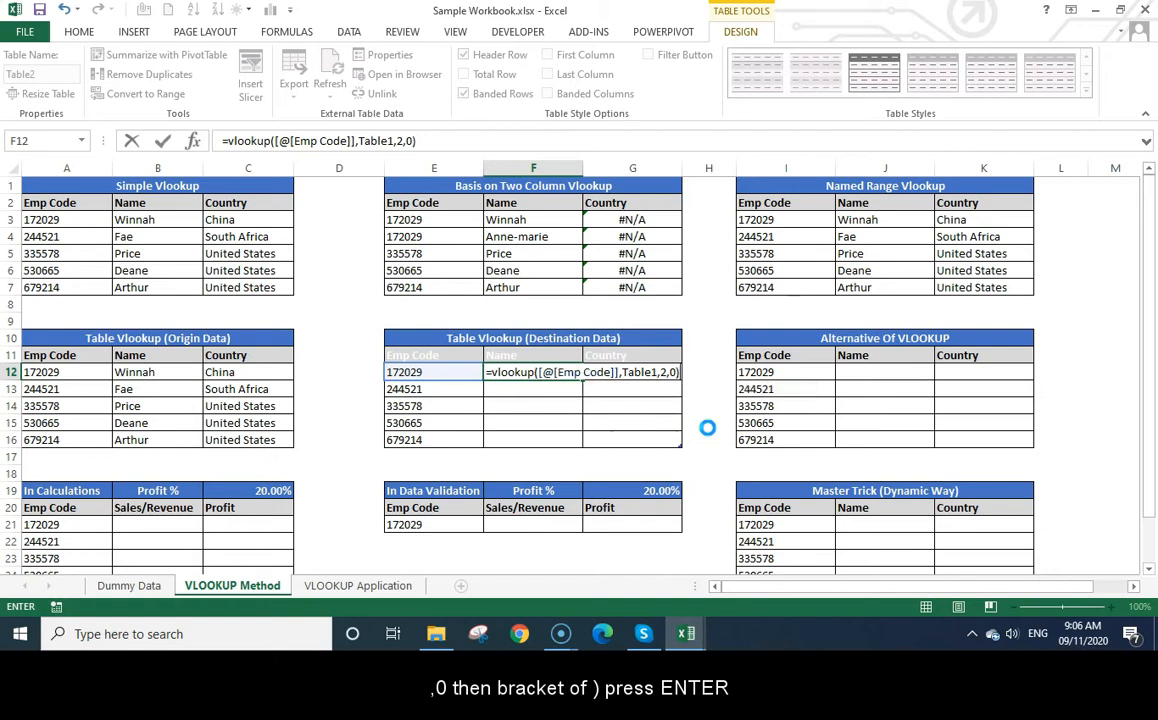
key("Return")
Copy the name VLOOKUP formula from F12 down to F16
key("shift+Down")
key("shift+Down")
key("shift+Down")
key("Up")
key("Down")
key("ctrl+c")
key("shift+Down")
key("shift+Down")
key("shift+Down")
key("ctrl+v")
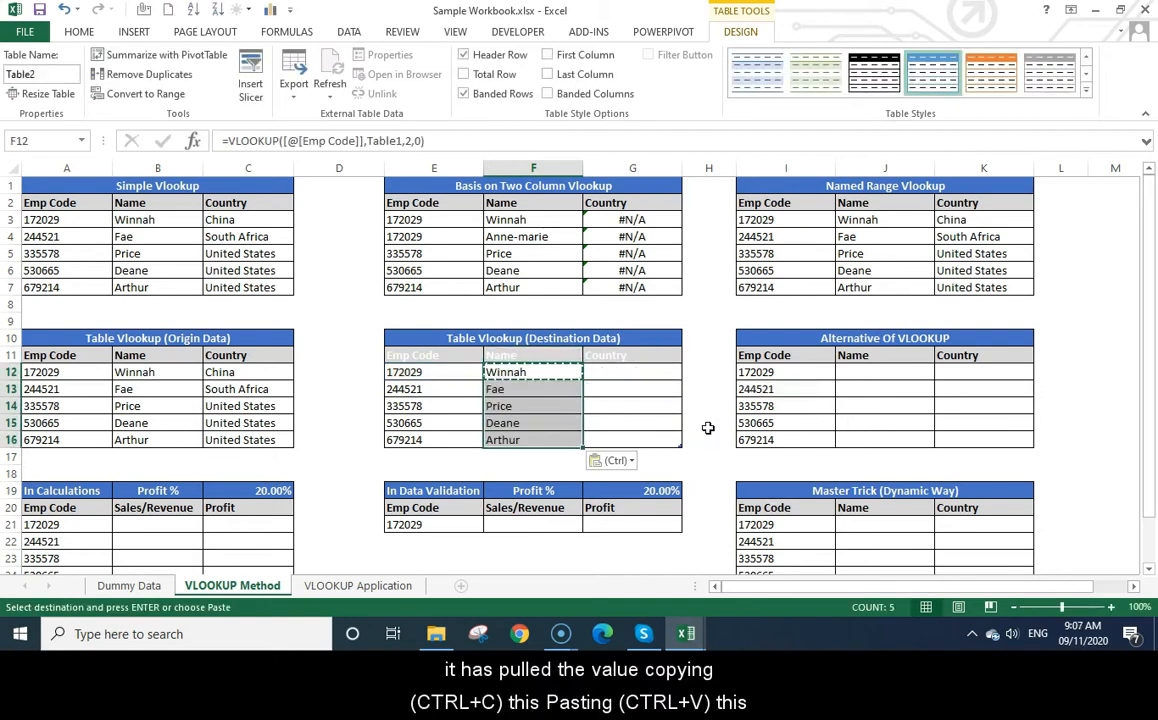
Step through the filled name cells and inspect the [@[Emp Code]] lookup value in the F15 formula without changing it
key("Down")
key("Down")
key("Down")
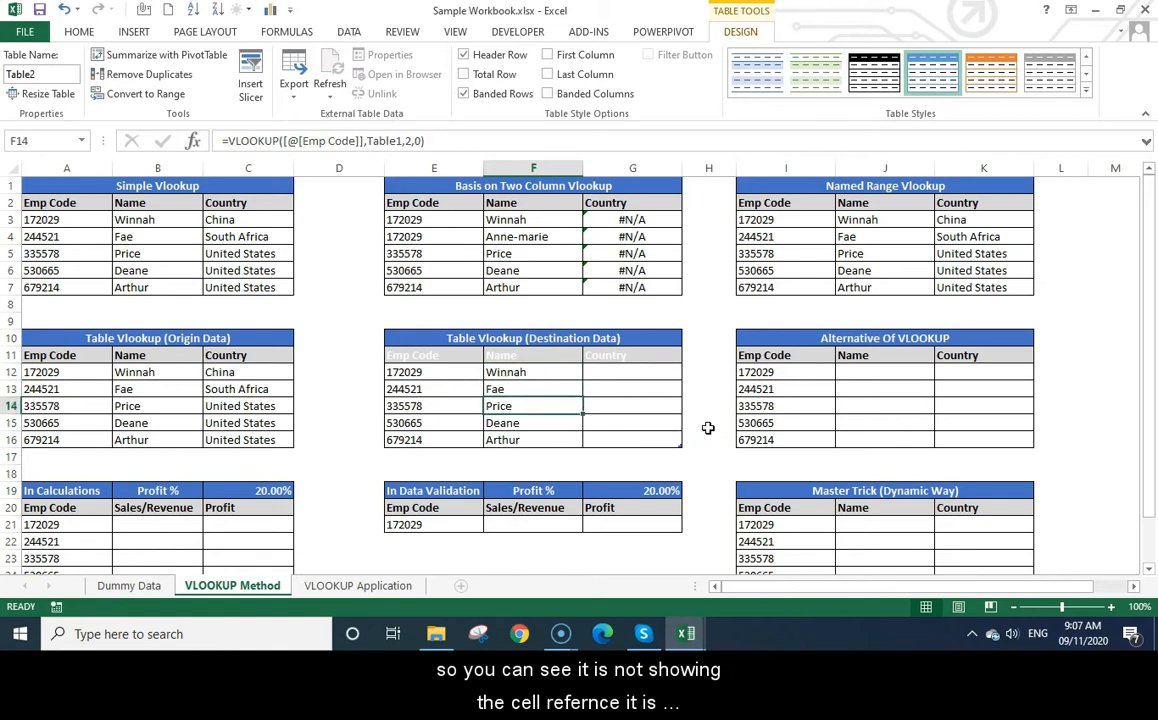
left_click(334, 142)
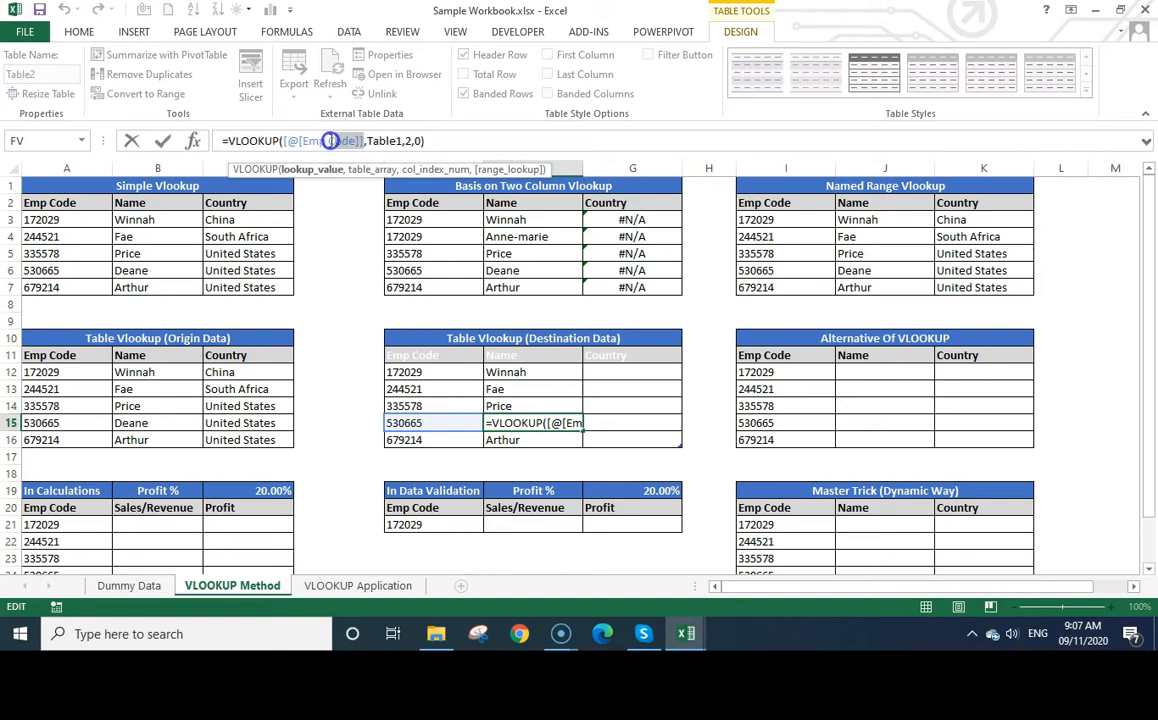
double_click(330, 141)
key("ctrl+Return")
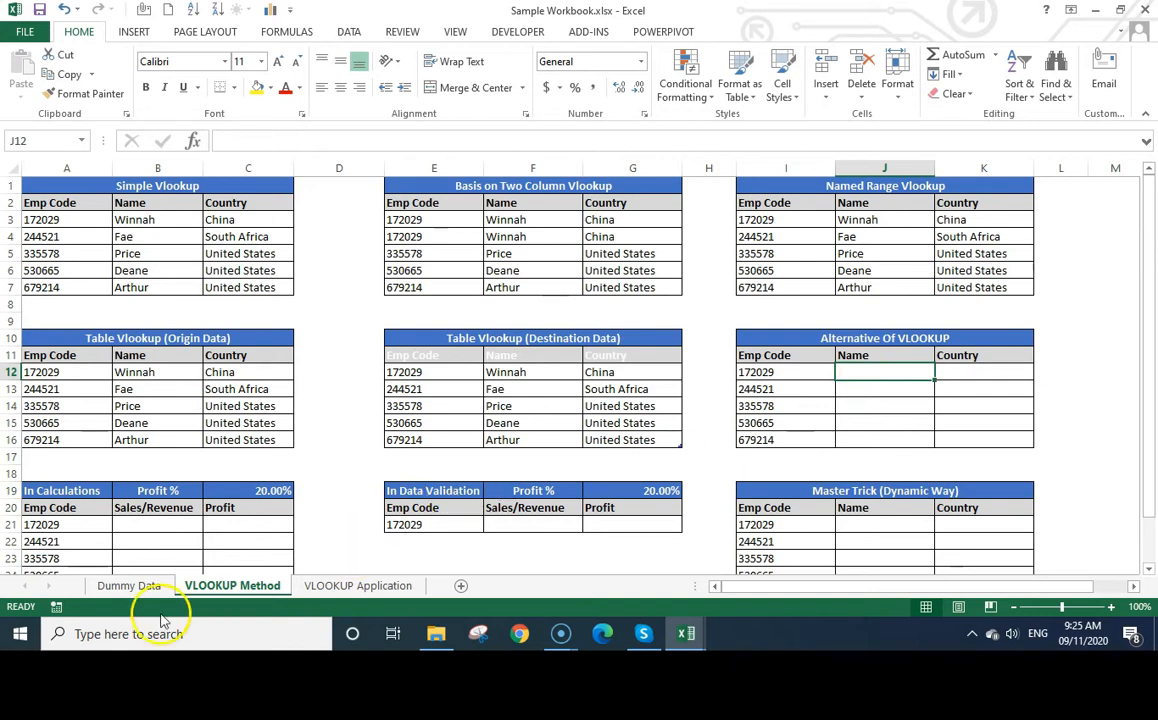
Open the Dummy Data sheet and go to the Country Name header at the start of the table
left_click(130, 586)
left_click(258, 220)
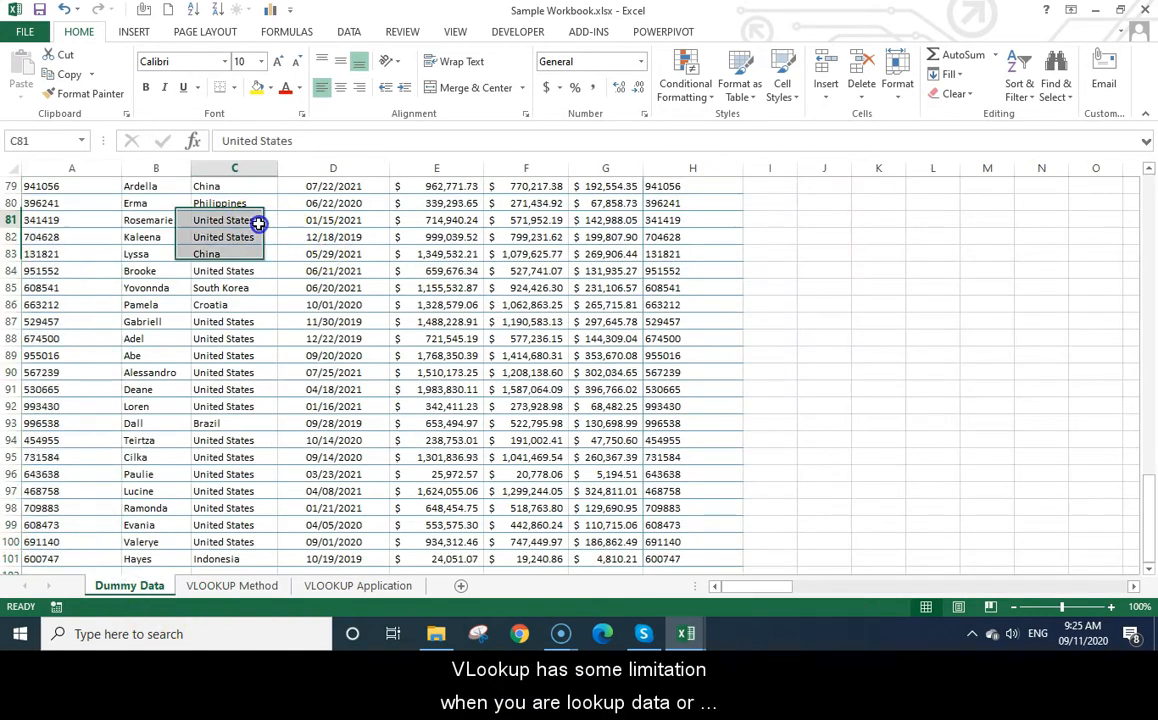
key("ctrl+Up")
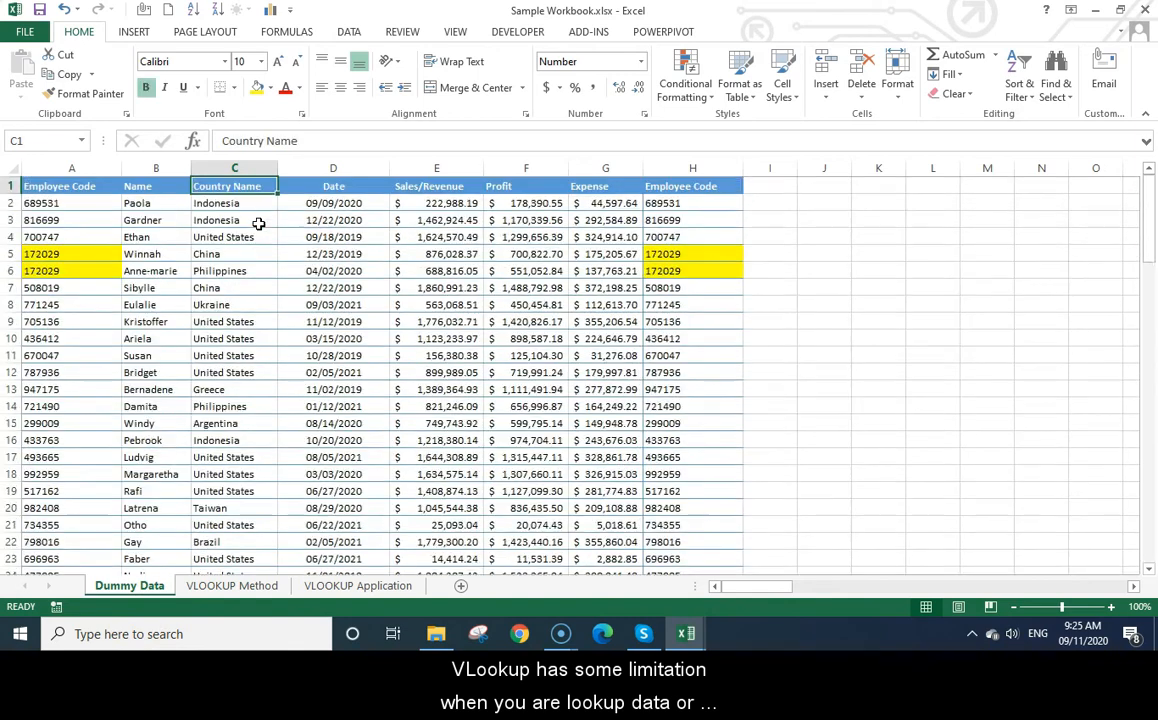
Examine the two Employee Code columns, A and H, at opposite ends of the Dummy Data table
left_click(98, 169)
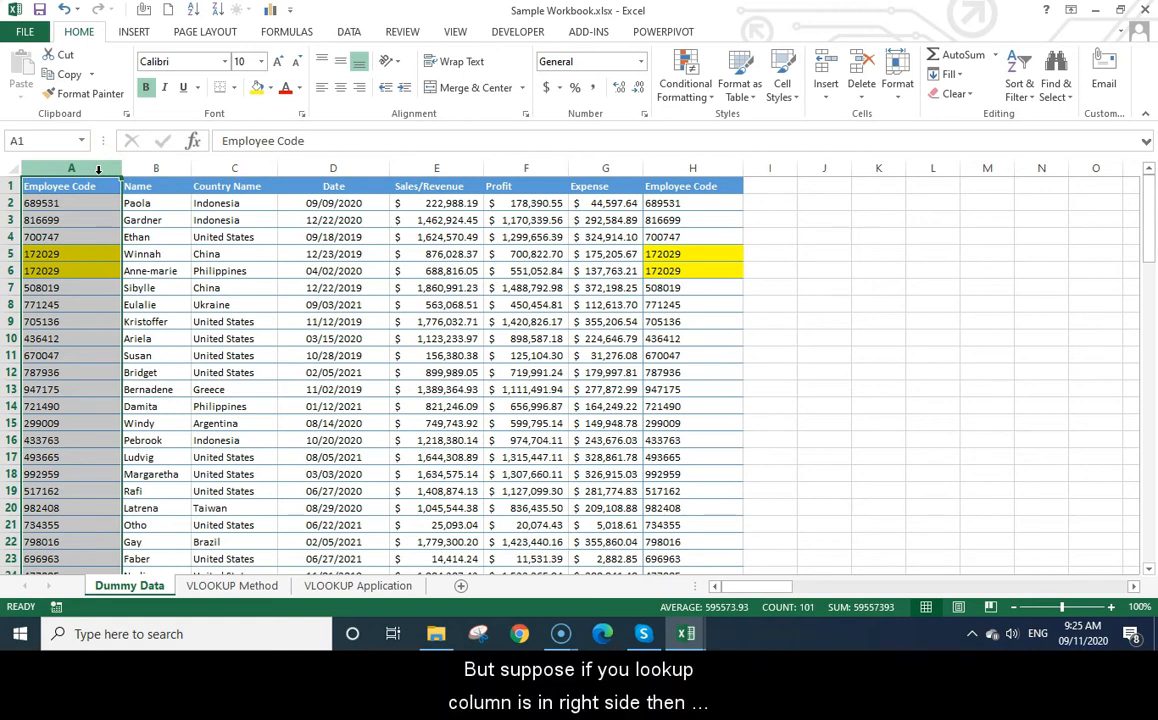
left_click(320, 252)
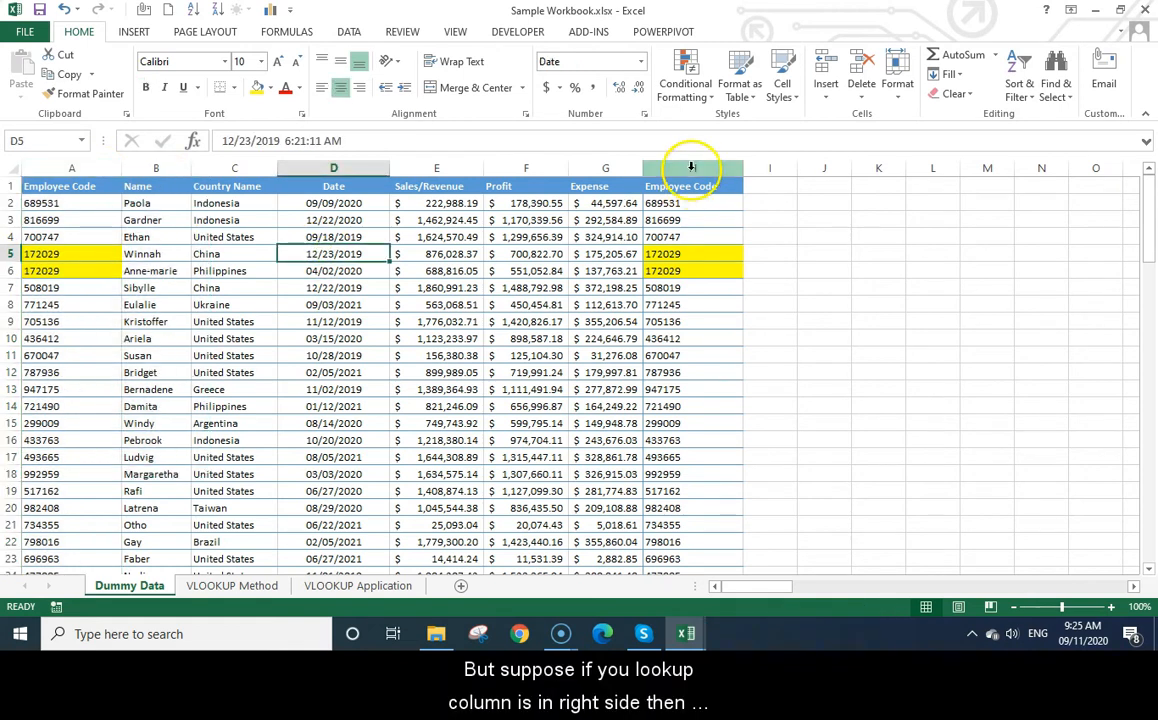
left_click(691, 168)
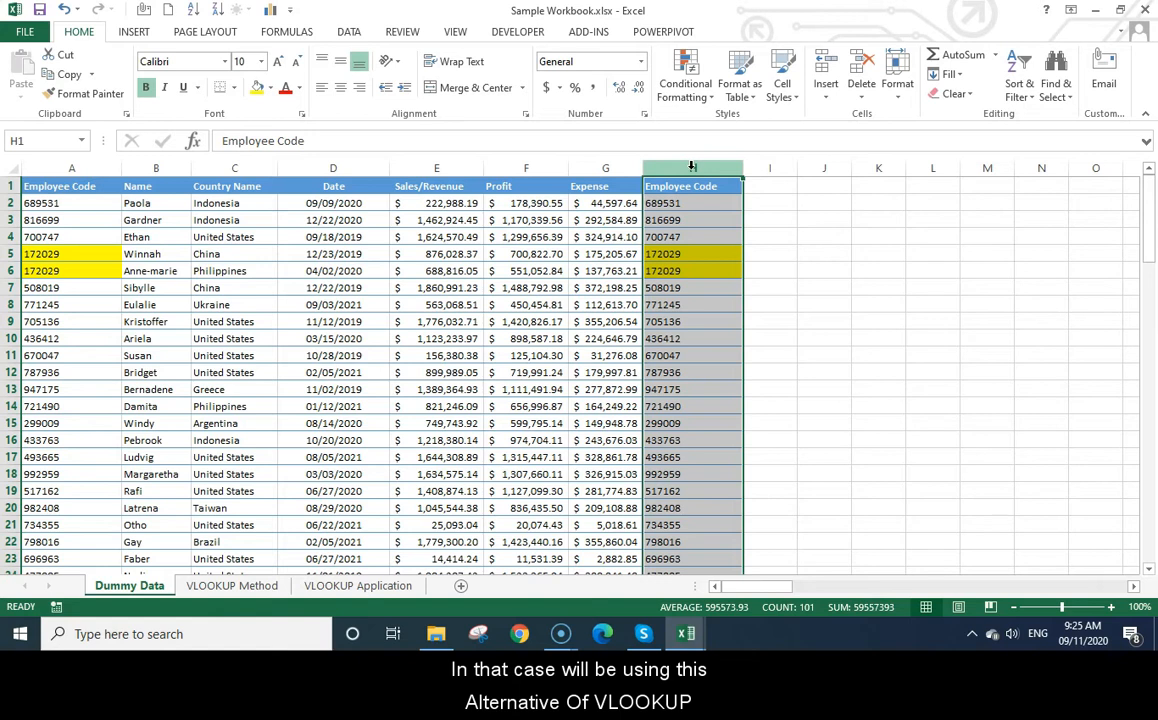
Start an INDEX formula in J12 of the VLOOKUP Method sheet with 'Dummy Data'!$B$1:$B$101 as its array
left_click(232, 585)
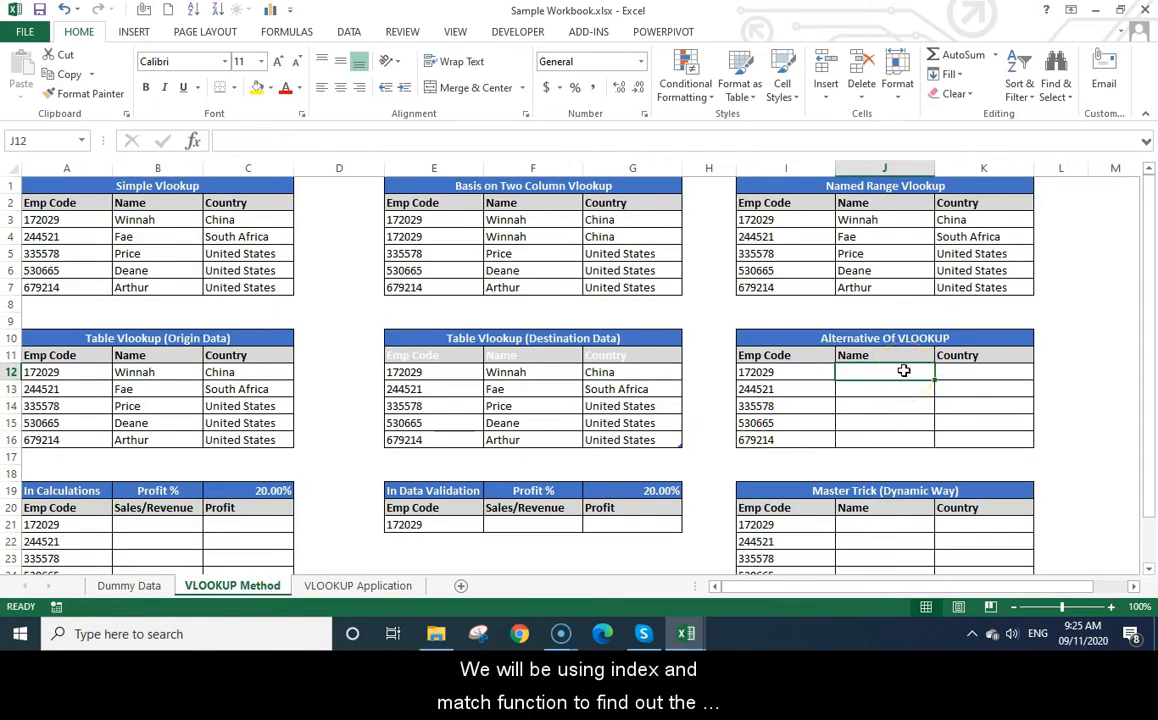
type("=index(")
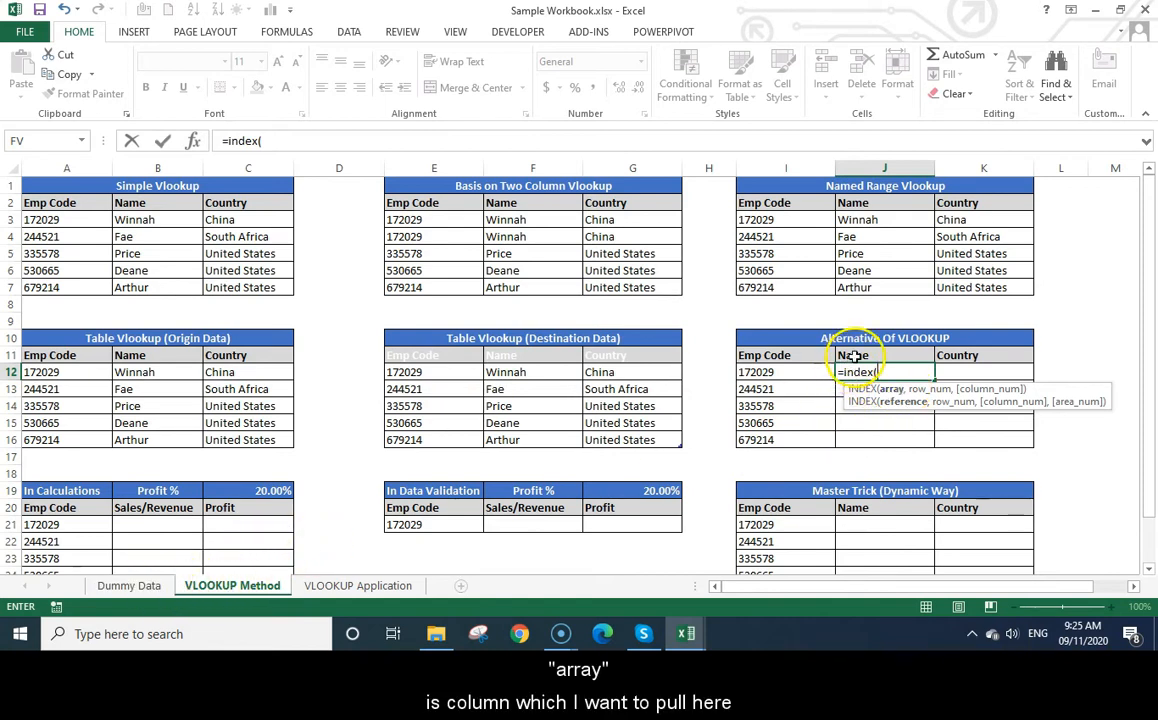
left_click(129, 585)
left_click(70, 185)
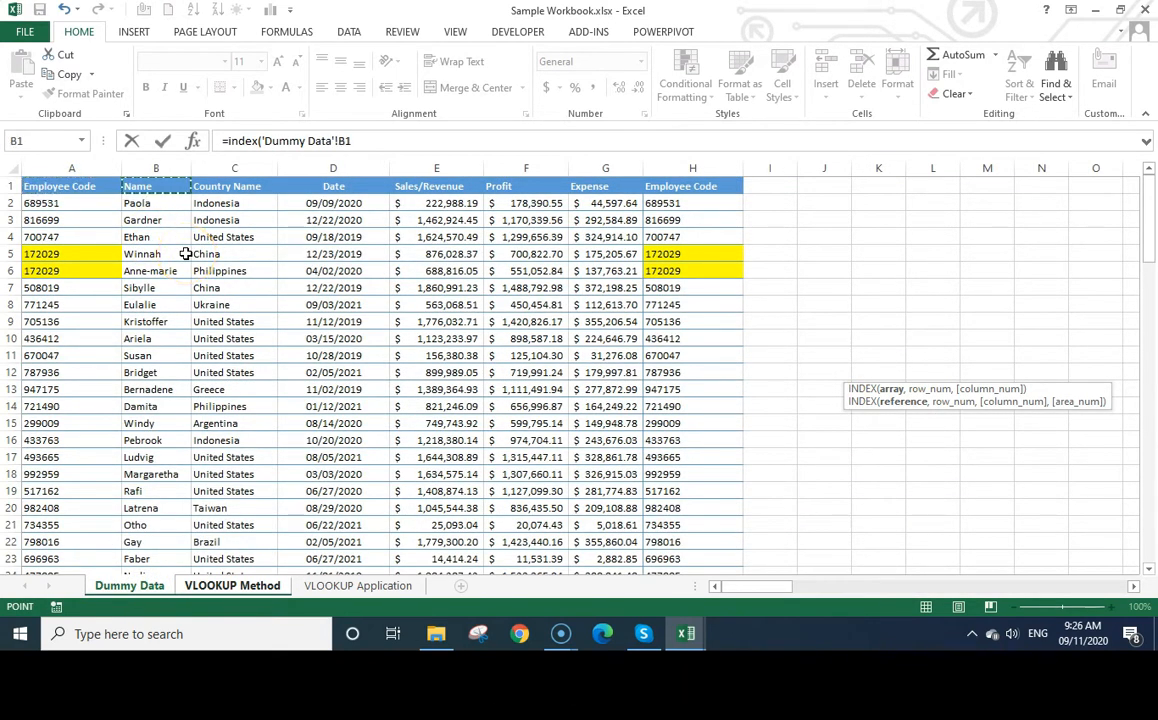
key("ctrl+shift+Down")
key("F4")
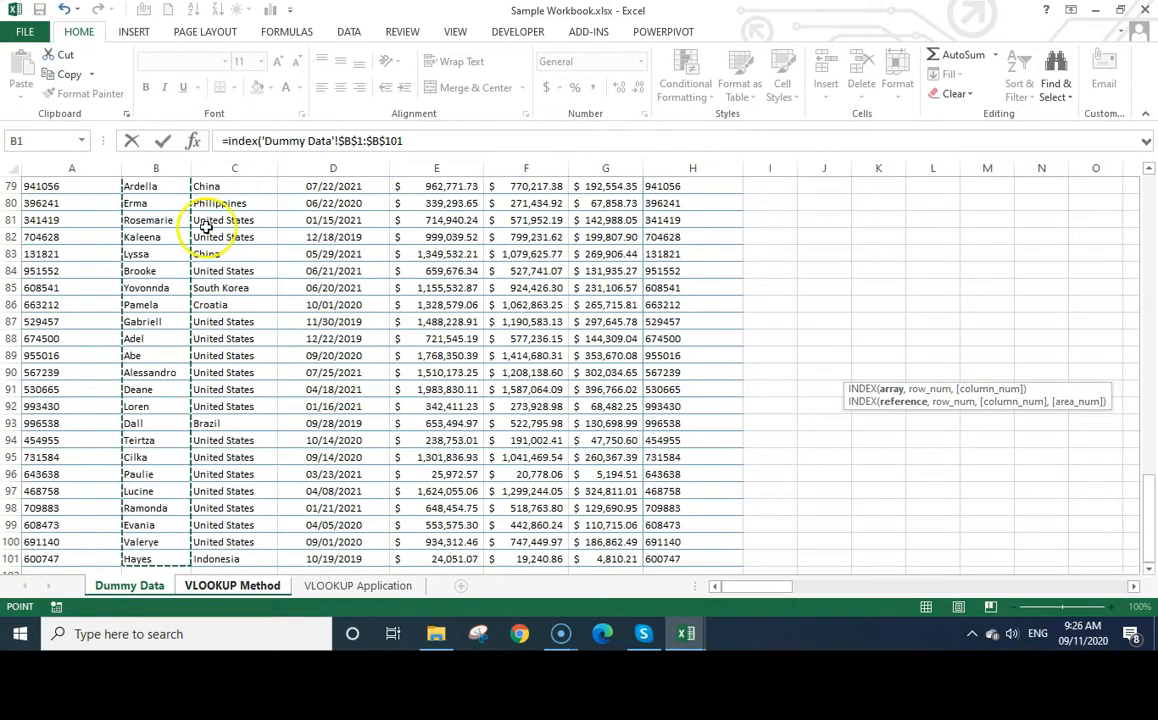
left_click(440, 142)
type(",")
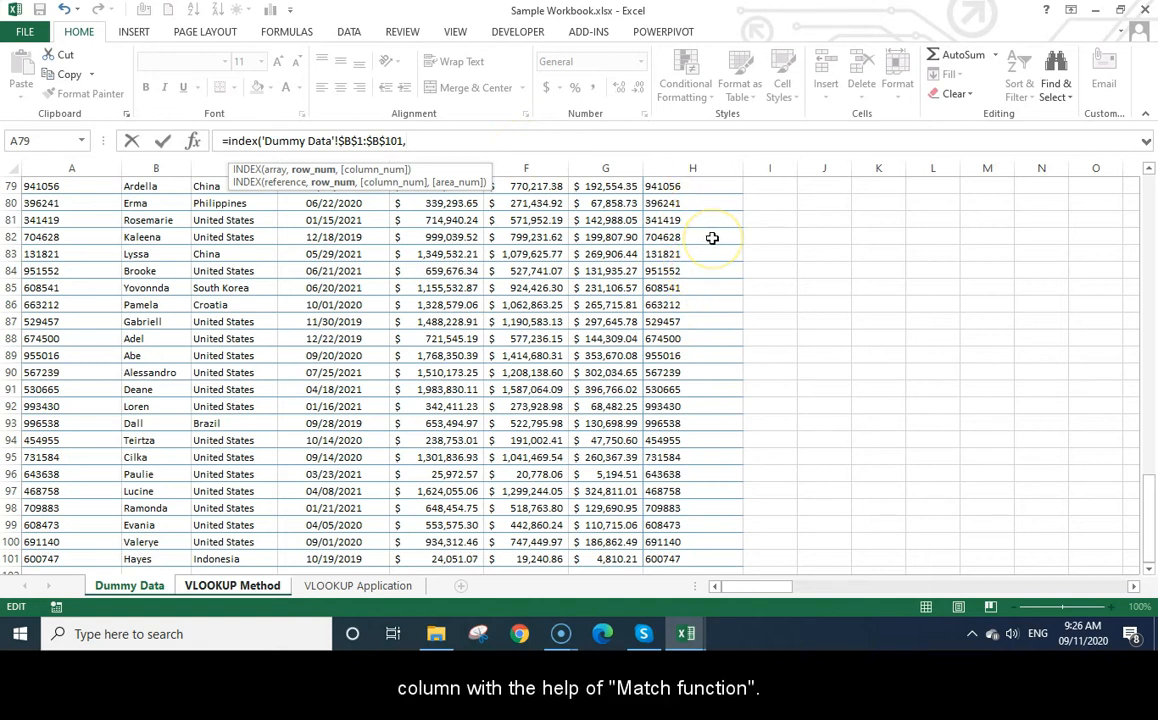
Nest a MATCH function as the row number, with 'VLOOKUP Method'!$I12 as its lookup value
type("ma")
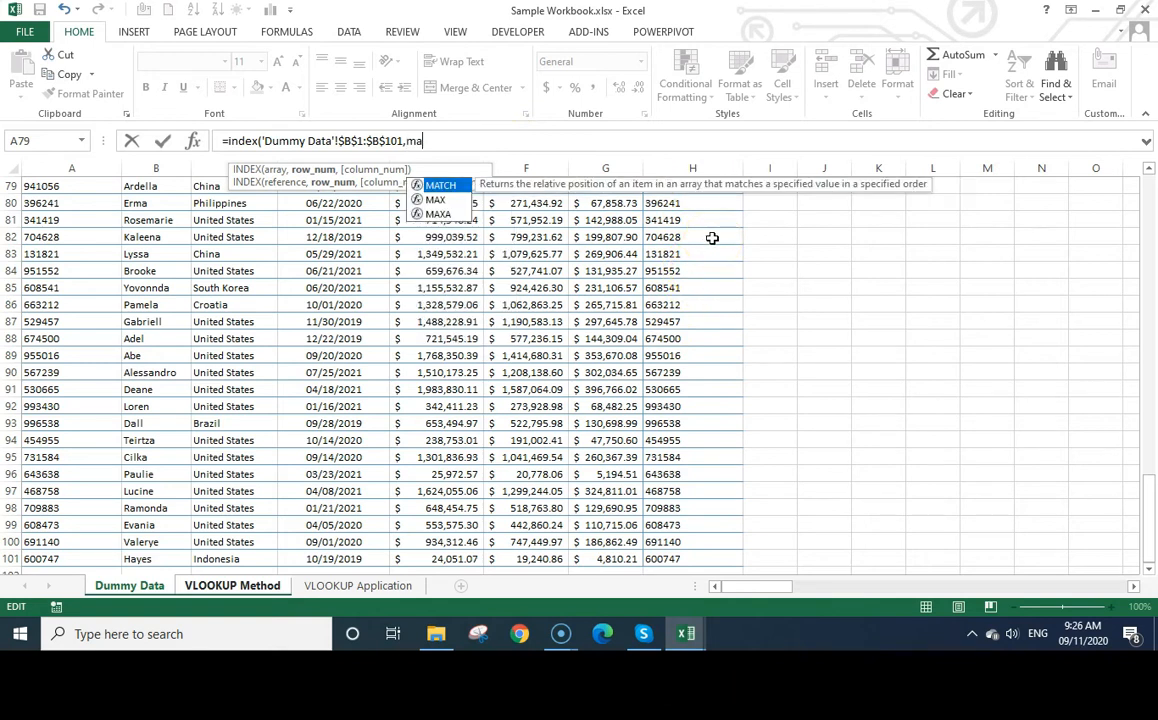
type("tch(")
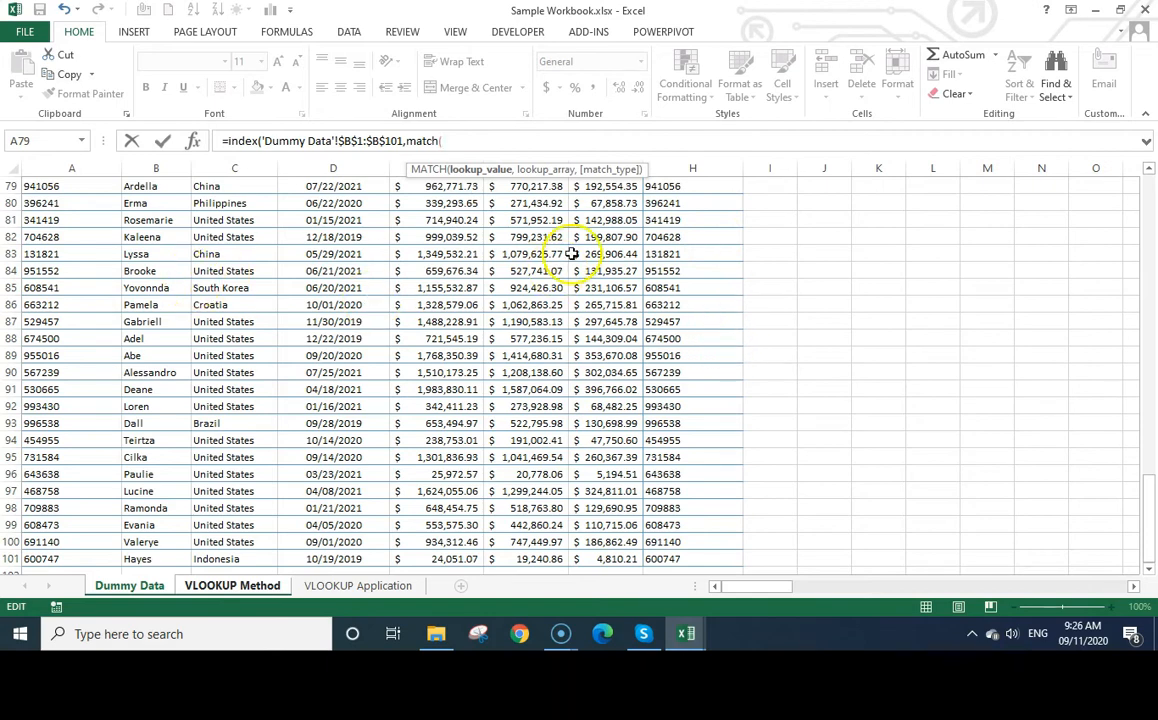
left_click(266, 586)
left_click(776, 373)
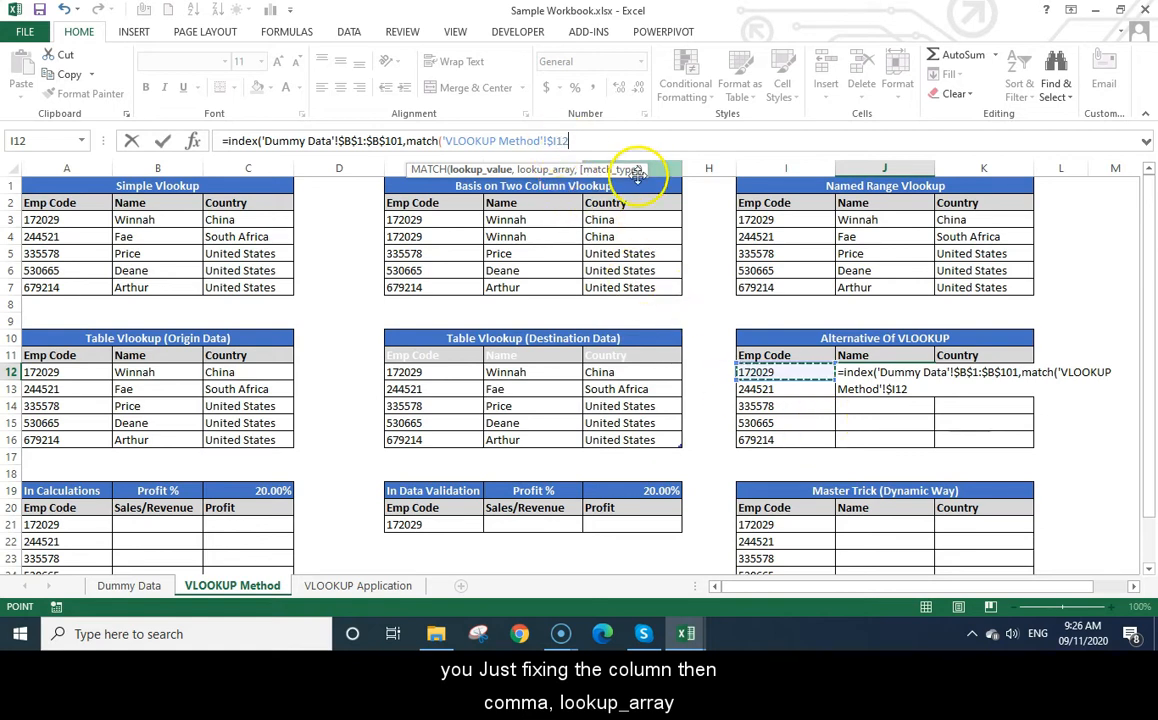
type(",")
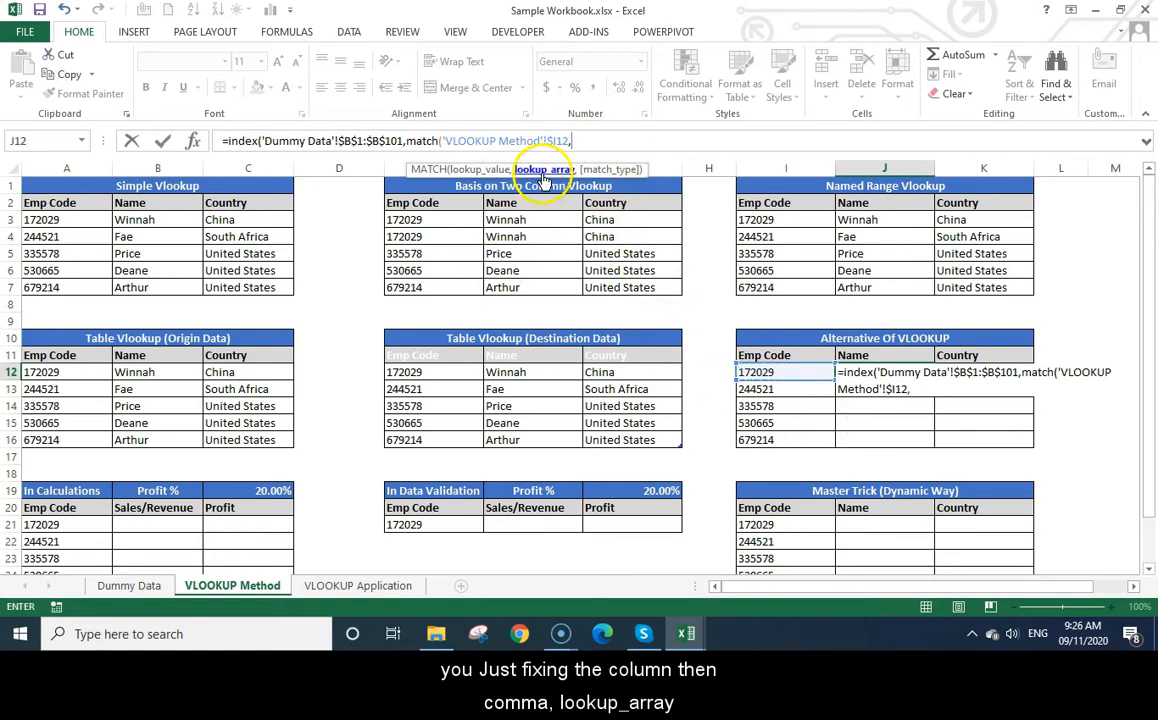
Set the MATCH lookup array to 'Dummy Data'!$H$1:$H$101 with match type 0 and complete the J12 formula with the column number left blank
left_click(140, 587)
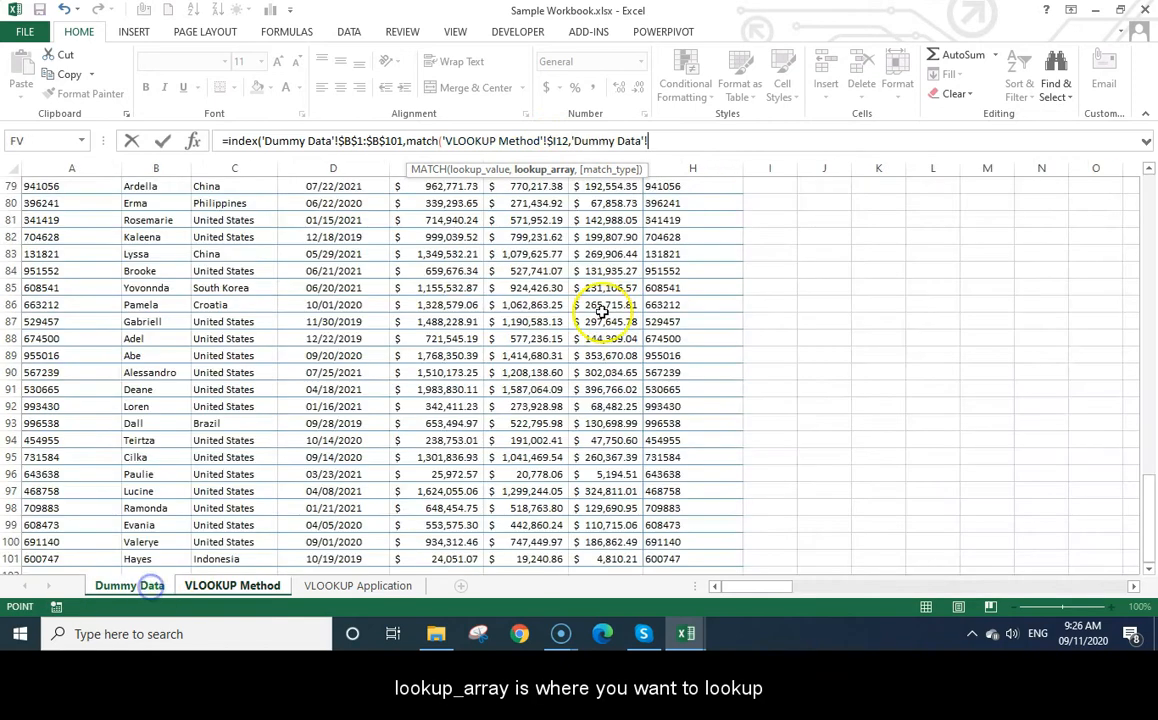
key("ctrl+Up")
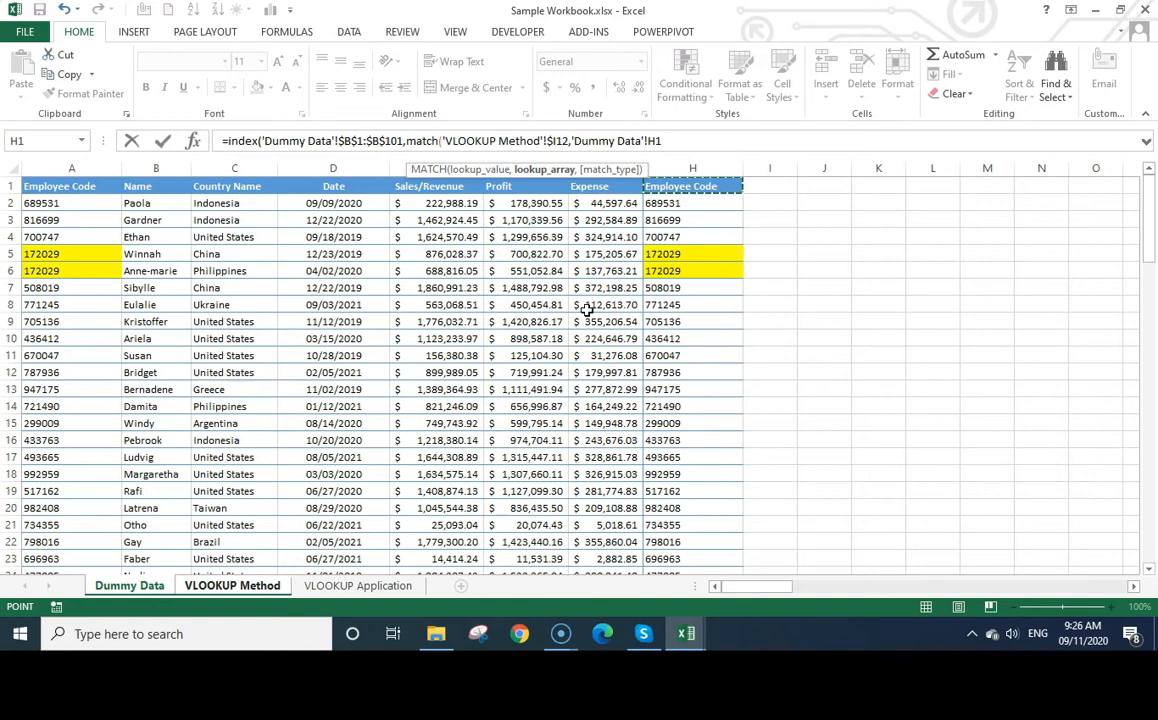
key("ctrl+shift+Down")
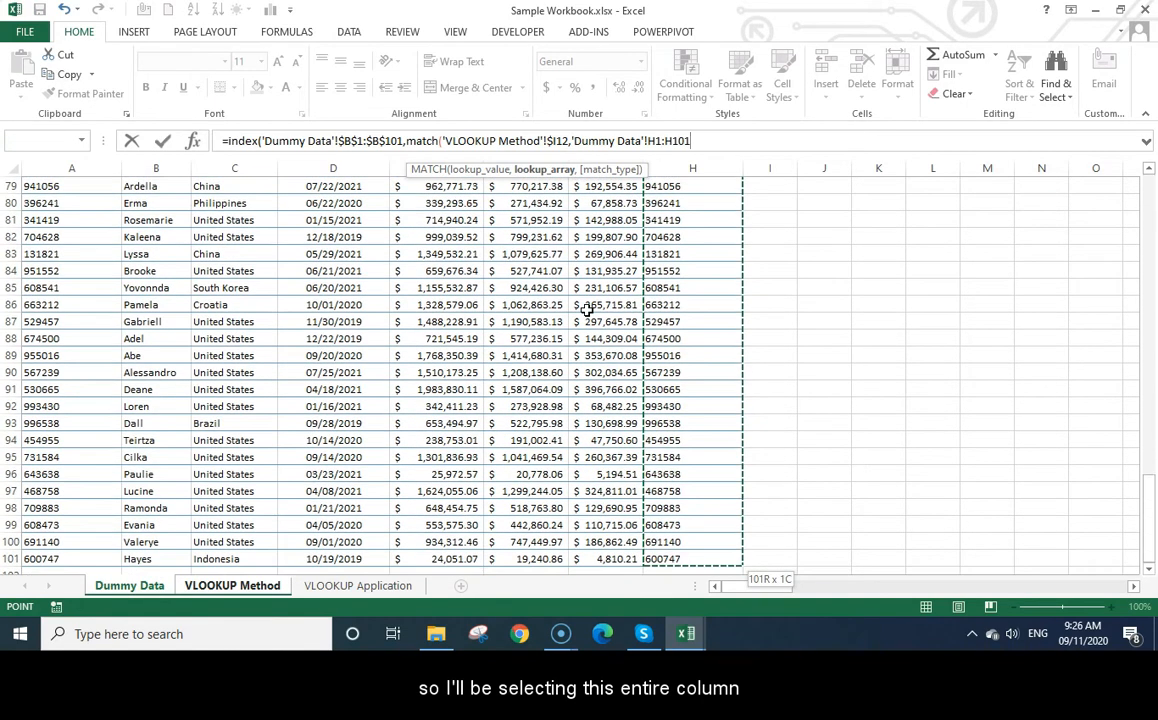
key("F4")
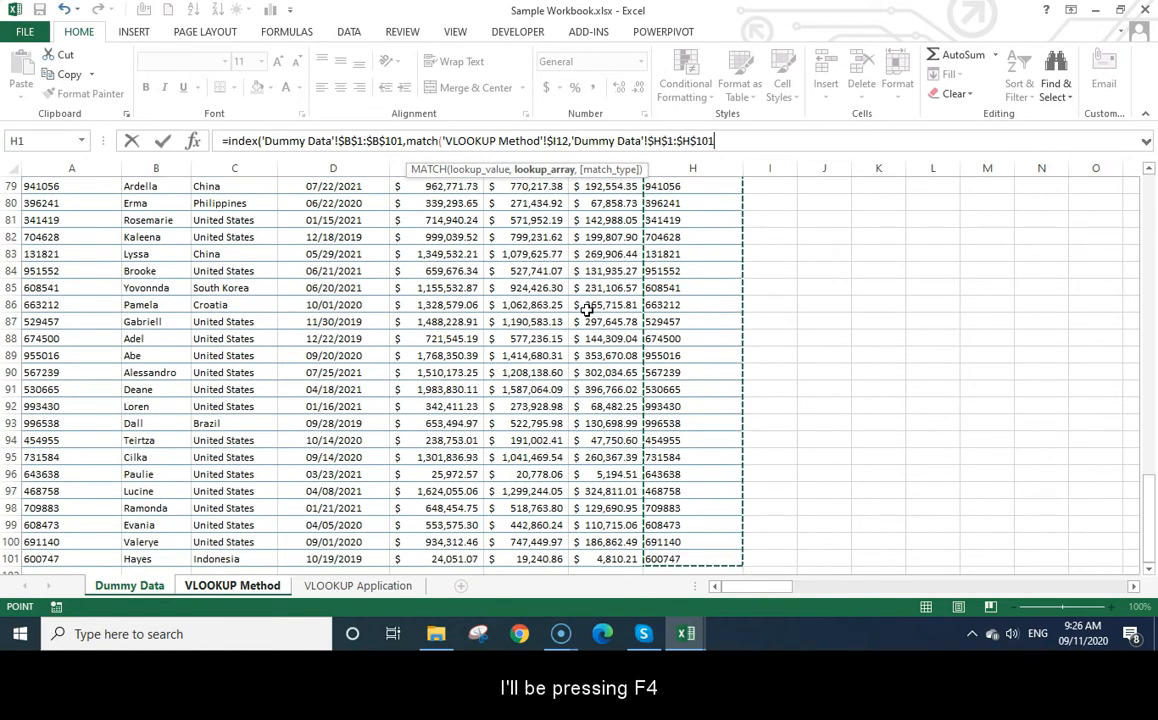
type(",")
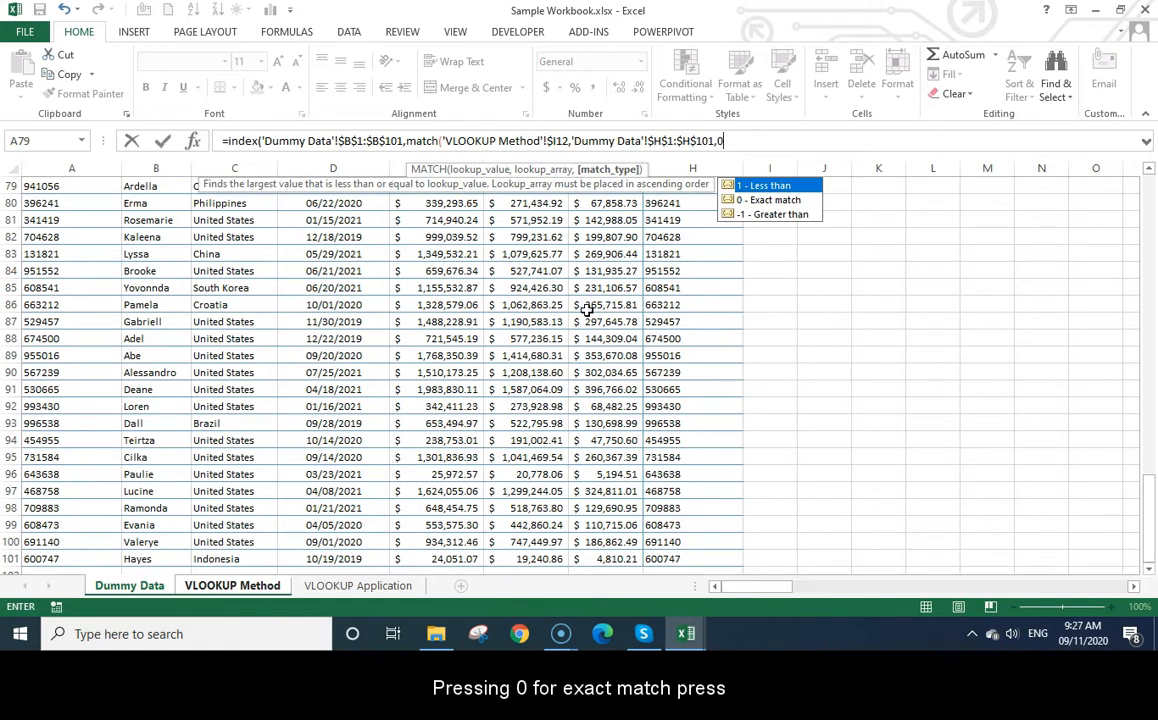
type("0),")
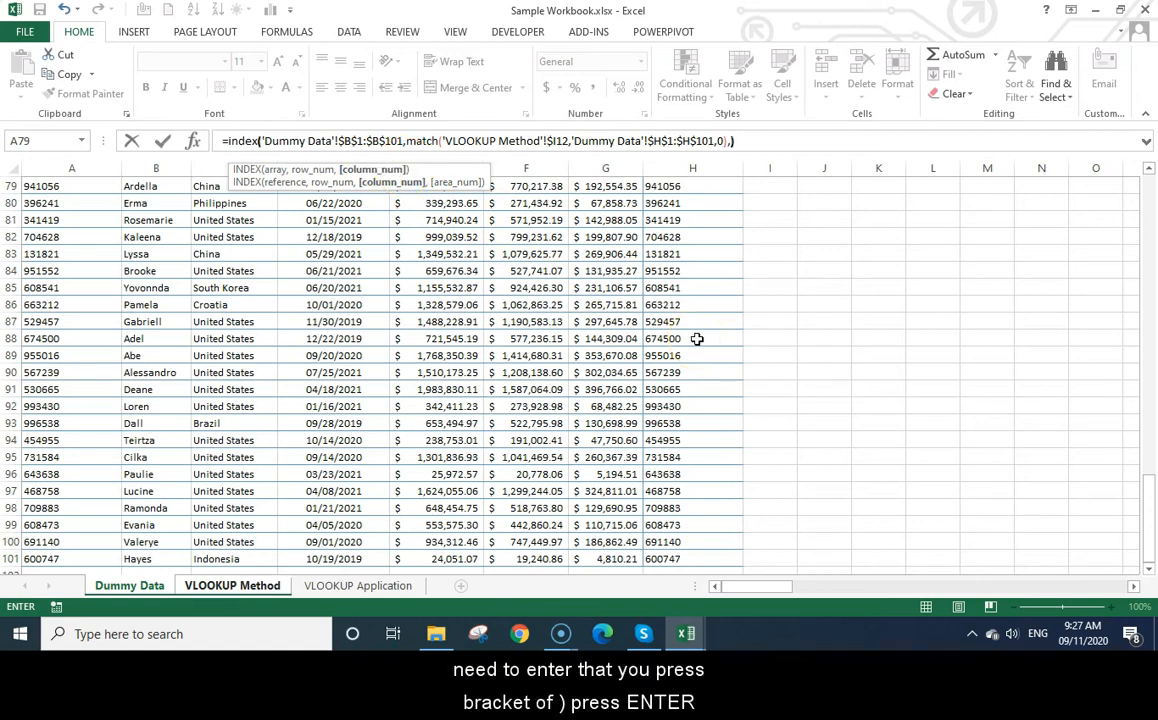
key("Return")
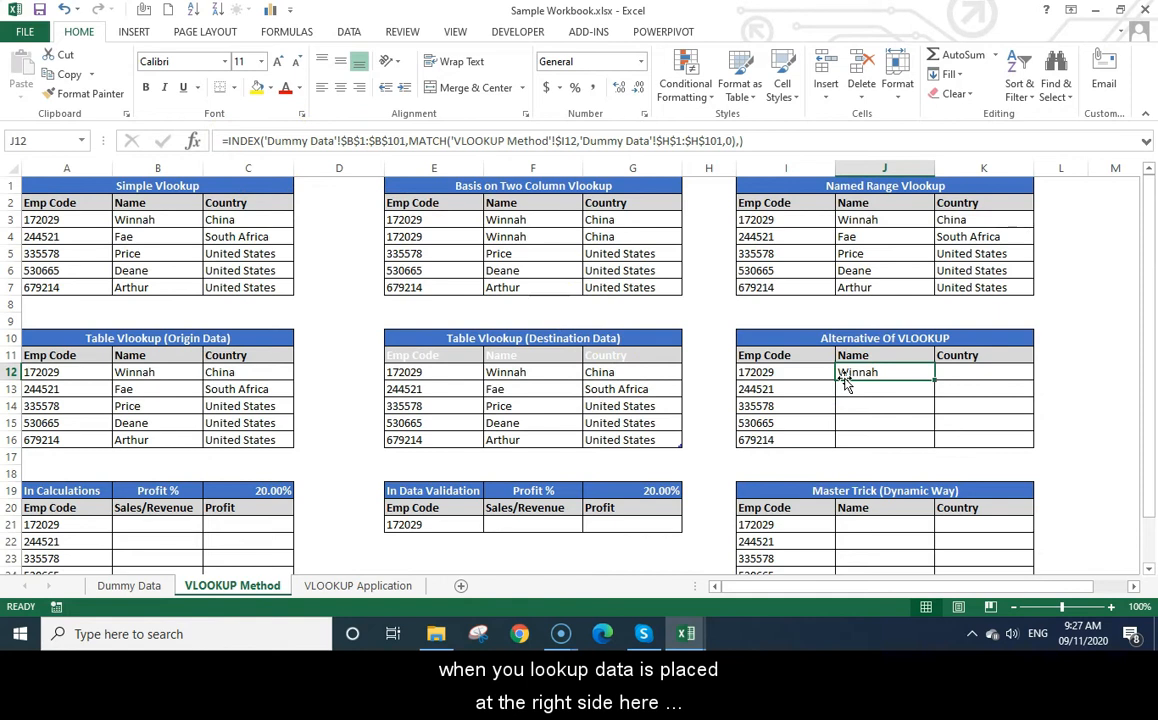
Compare the INDEX array range $B$1:$B$101 with the MATCH lookup range $H$1:$H$101 in the J12 formula
left_click(345, 141)
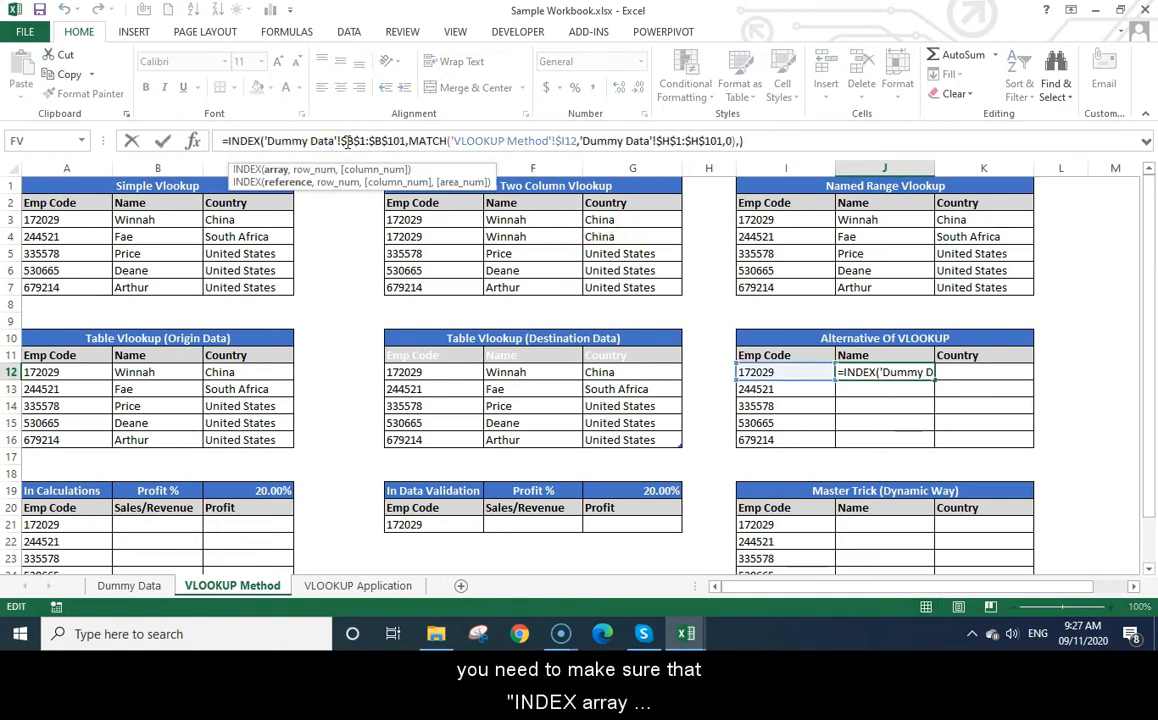
left_click_drag(406, 141, 342, 141)
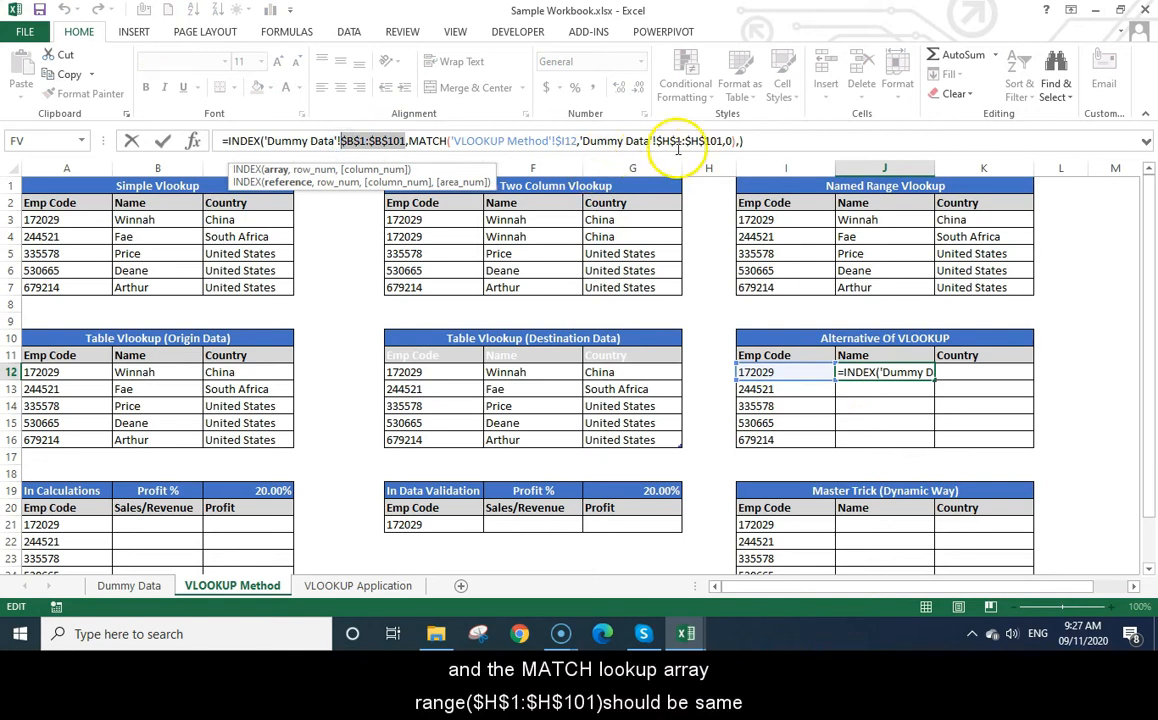
left_click(671, 140)
left_click_drag(656, 140, 731, 140)
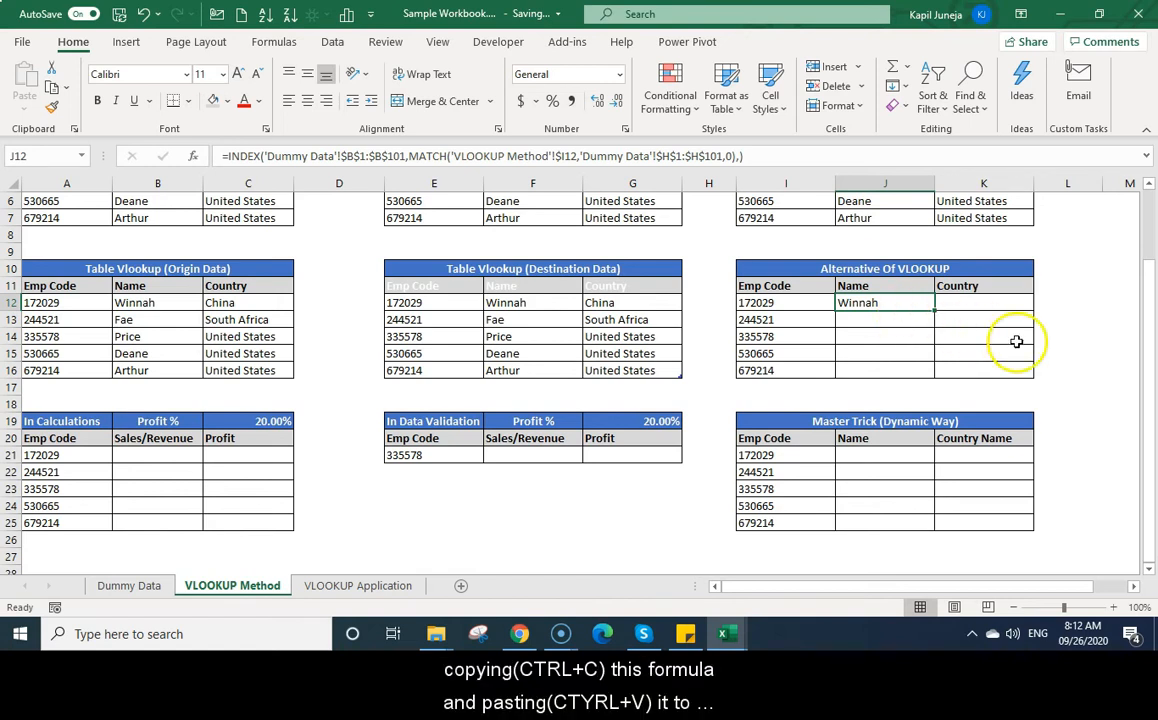
Copy the INDEX-MATCH name formula from J12 down to J16
key("ctrl+c")
key("shift+Down")
key("shift+Down")
key("shift+Down")
key("shift+Down")
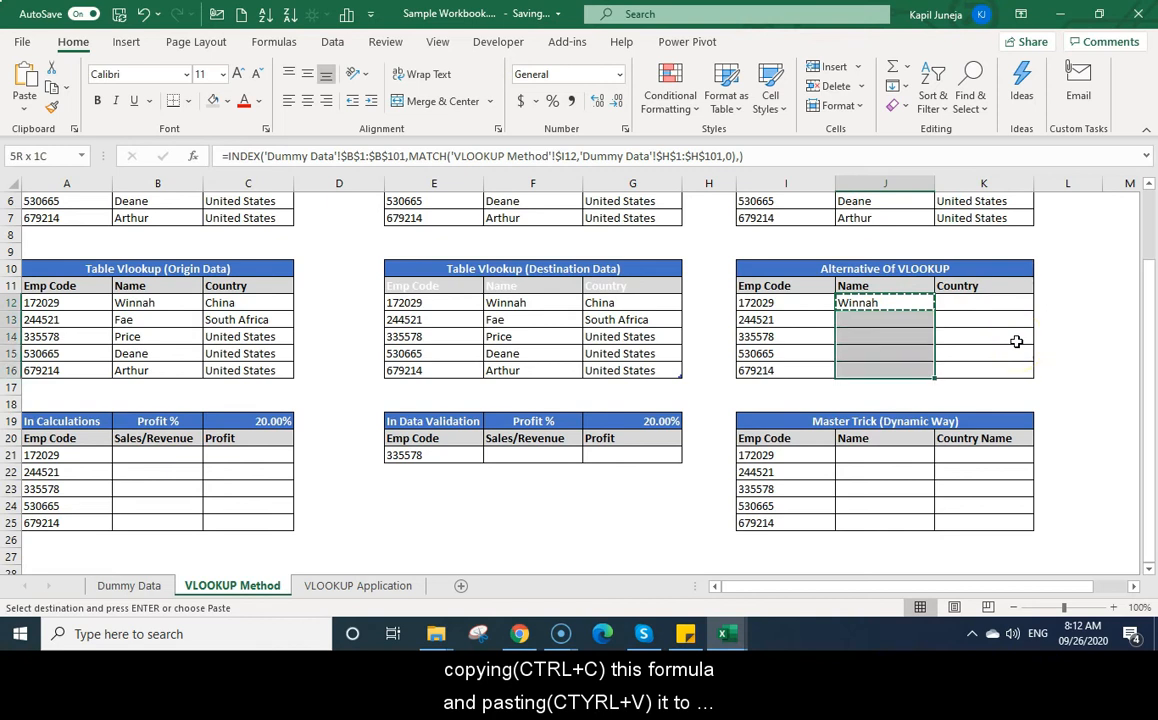
key("ctrl+v")
key("Escape")
key("Up")
key("Down")
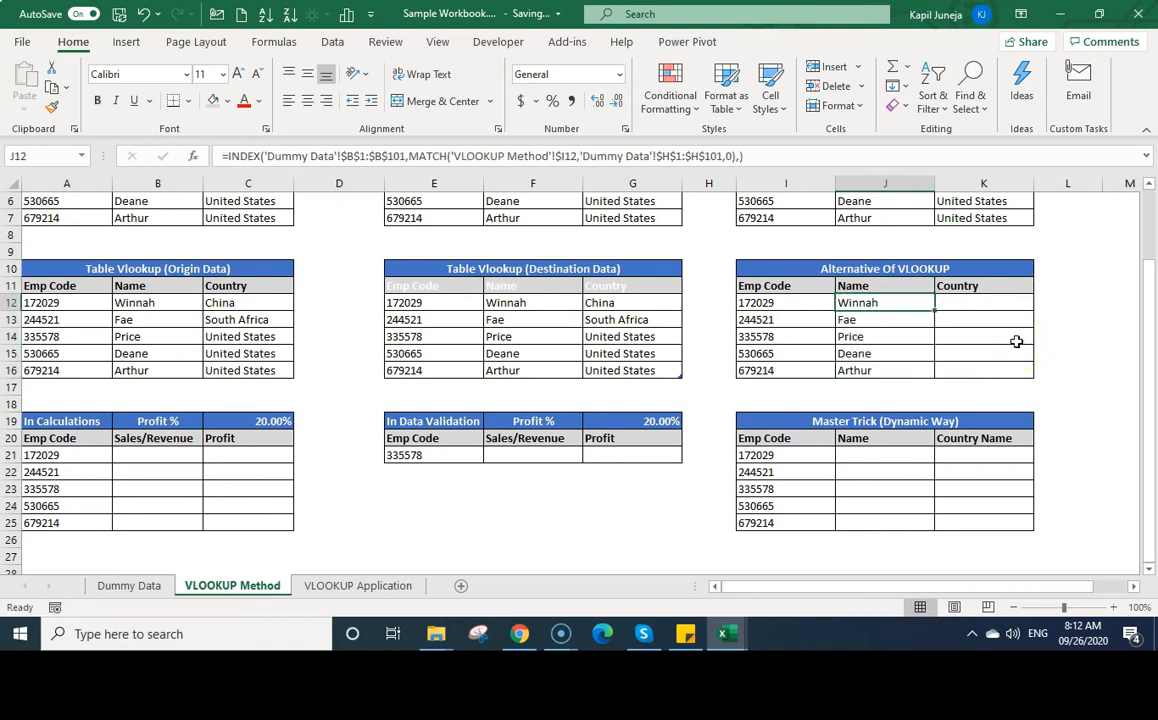
Copy the INDEX-MATCH formula from J12 into the first Country cell, K12
key("ctrl+c")
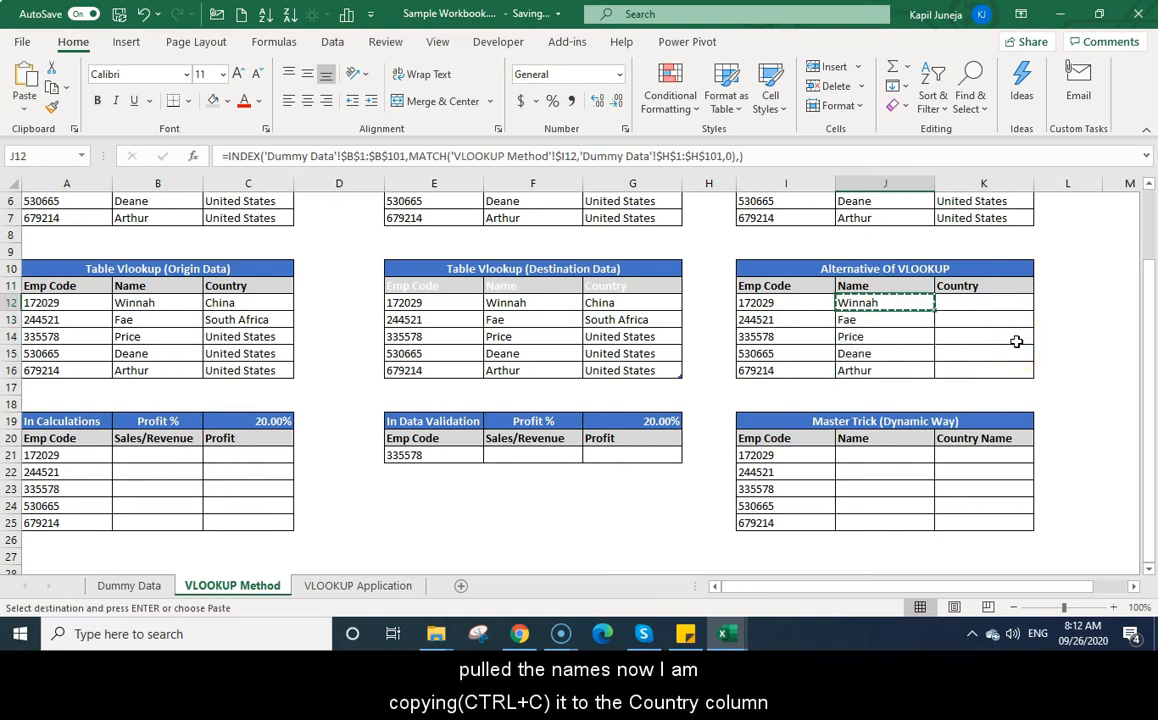
left_click(985, 303)
key("ctrl+v")
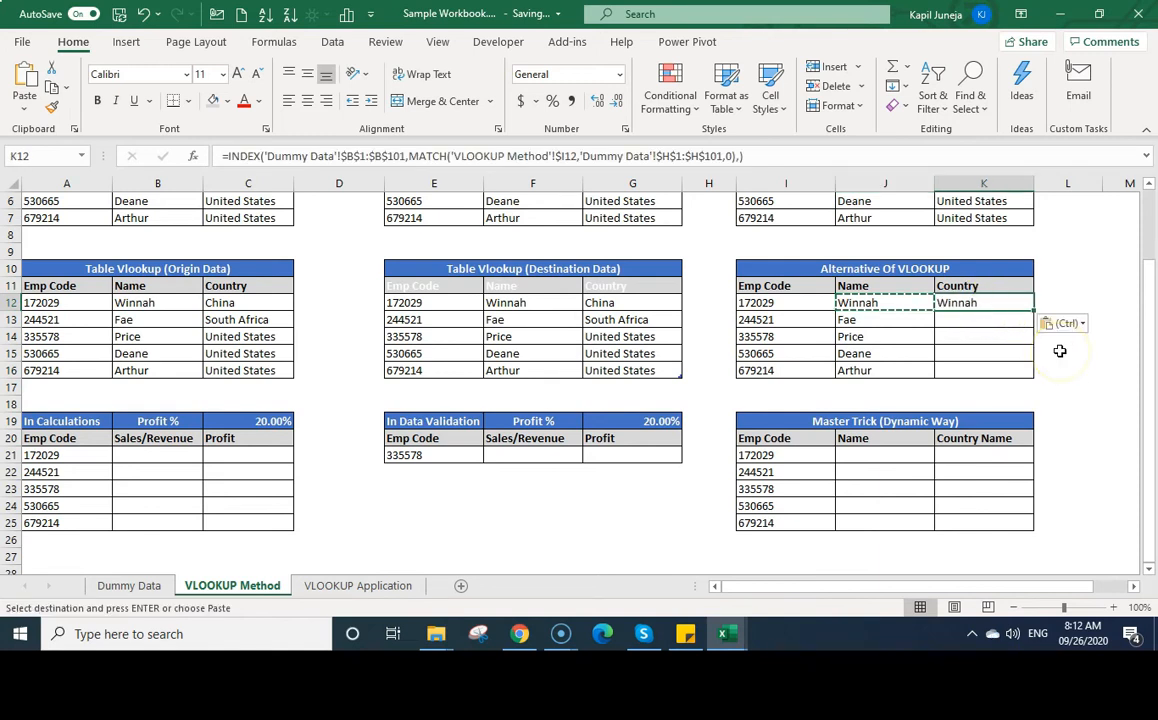
key("Escape")
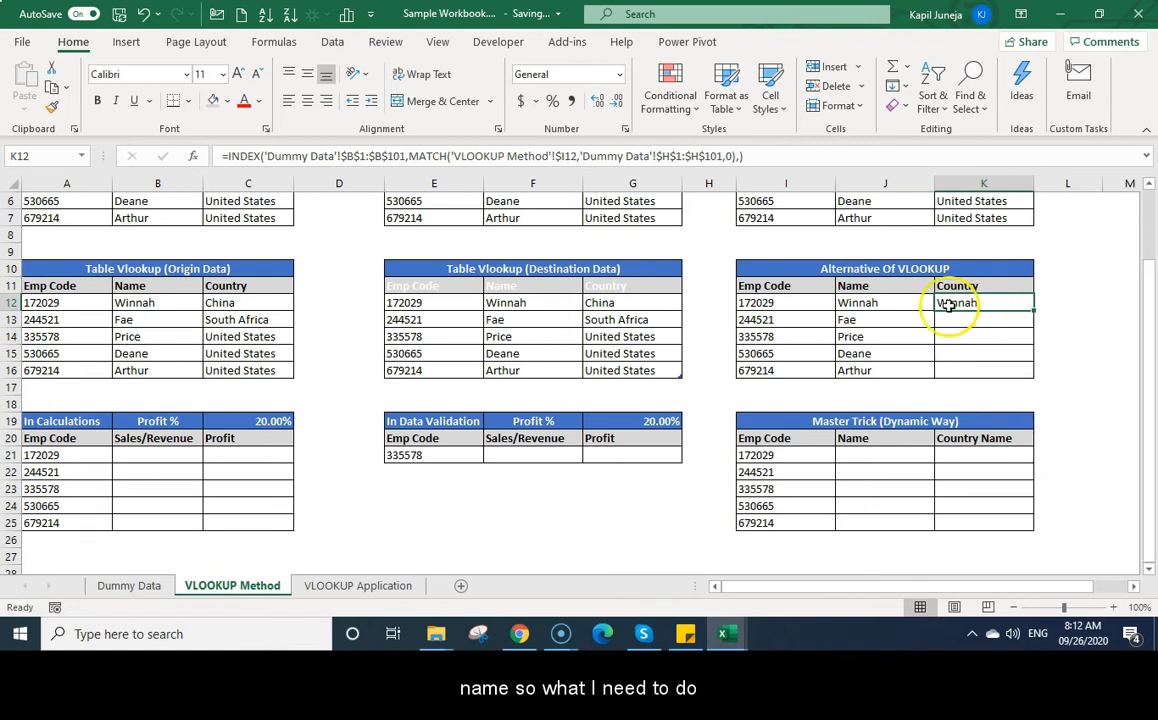
Change the INDEX array in K12 to 'Dummy Data'!$C$1:$C$101 so the formula pulls the country
left_click(353, 156)
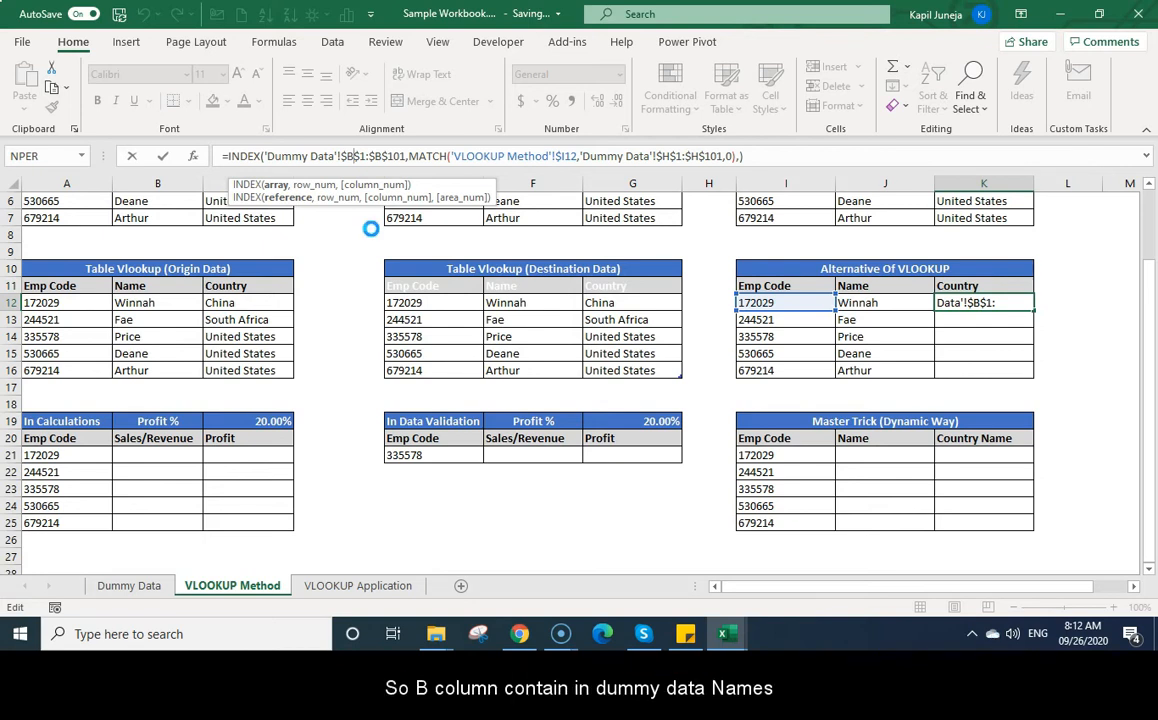
key("BackSpace")
type("C")
key("Right")
key("Right")
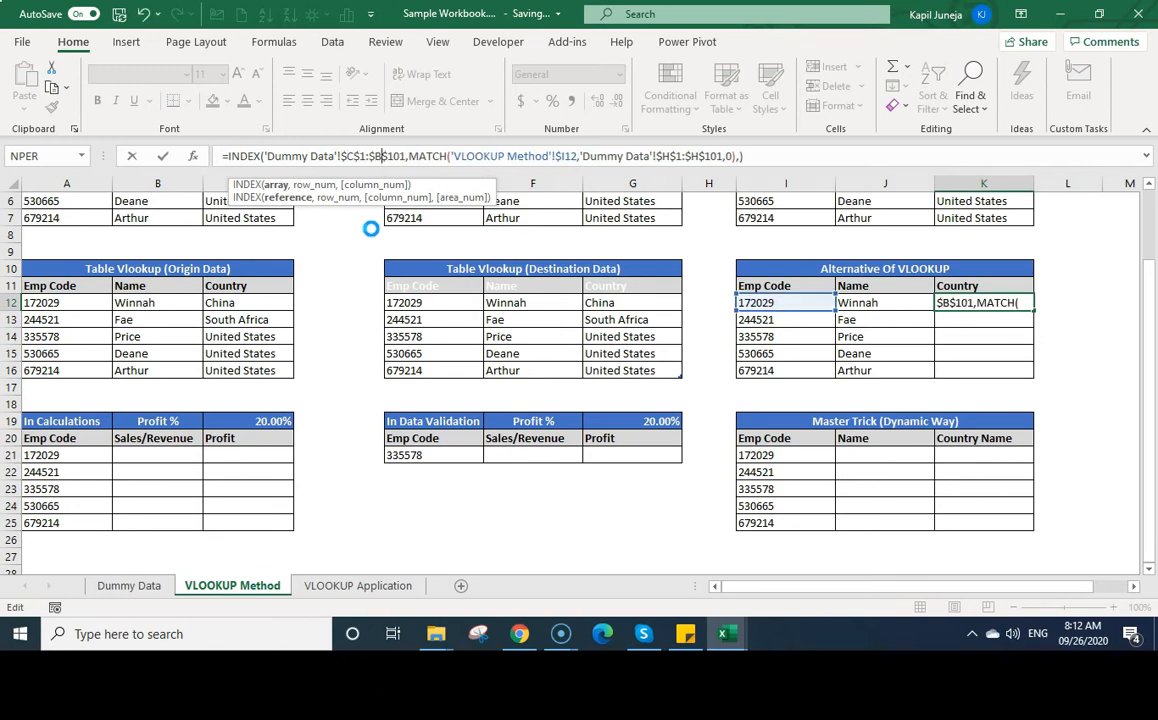
key("BackSpace")
type("C")
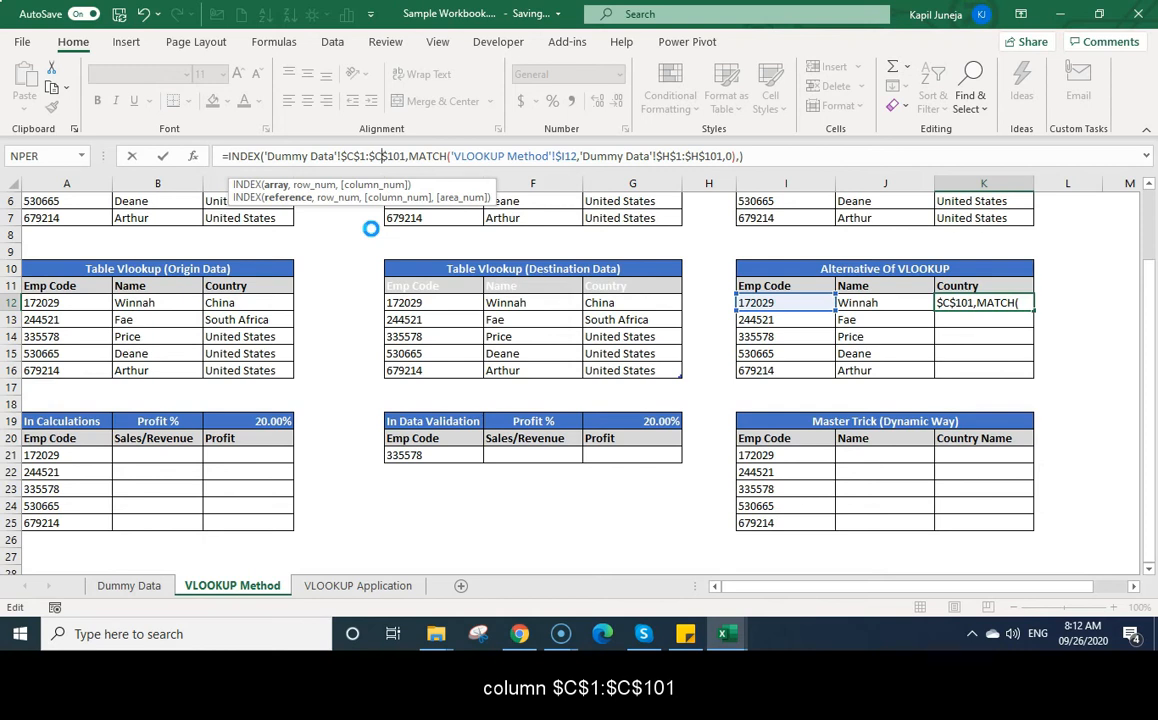
key("Return")
key("Up")
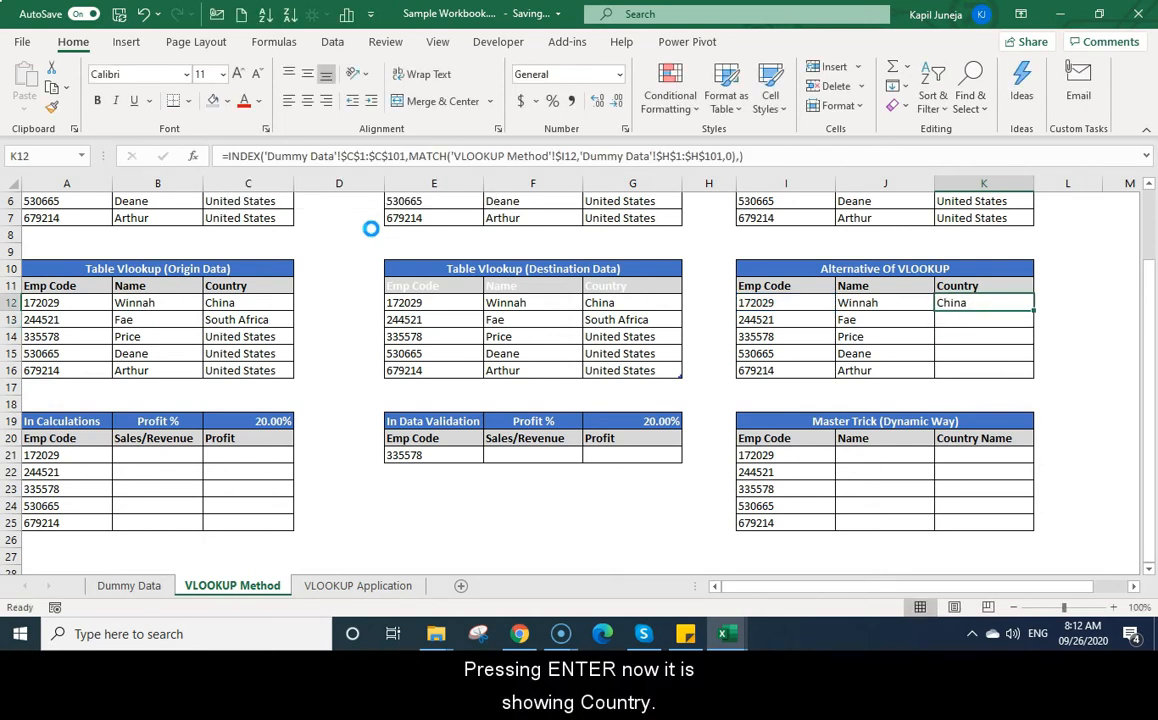
Fill the country formula from K12 down to K16
key("shift+Down")
key("shift+Down")
key("shift+Down")
key("shift+Down")
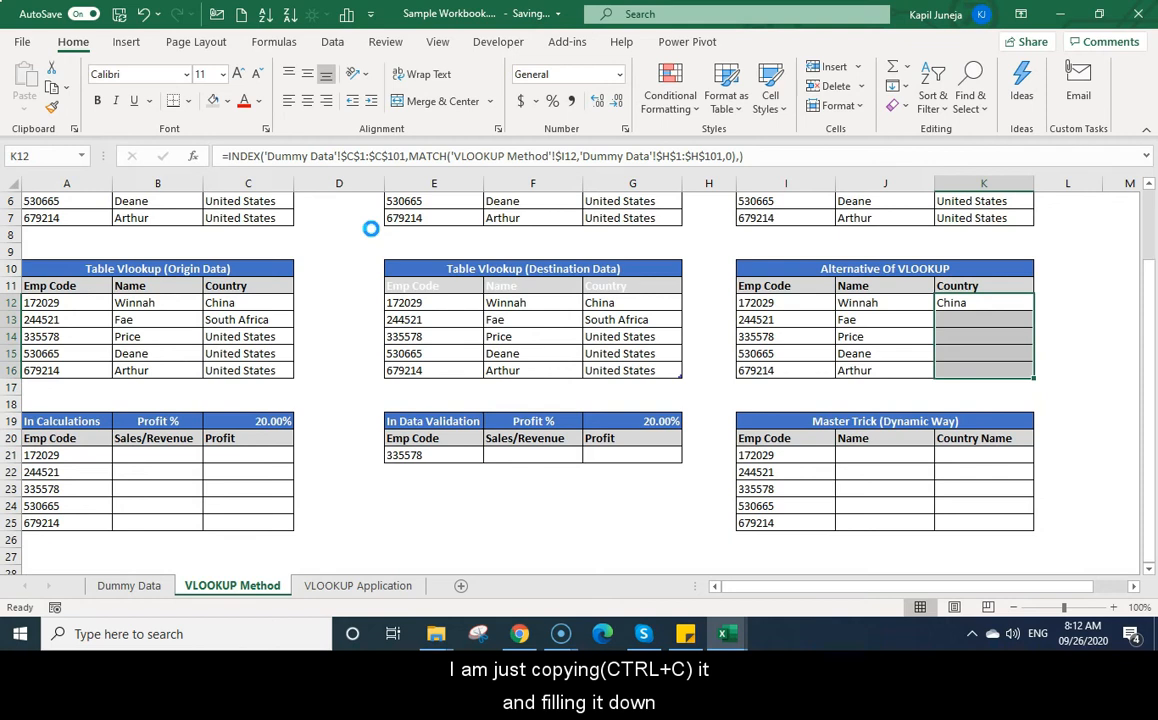
key("ctrl+v")
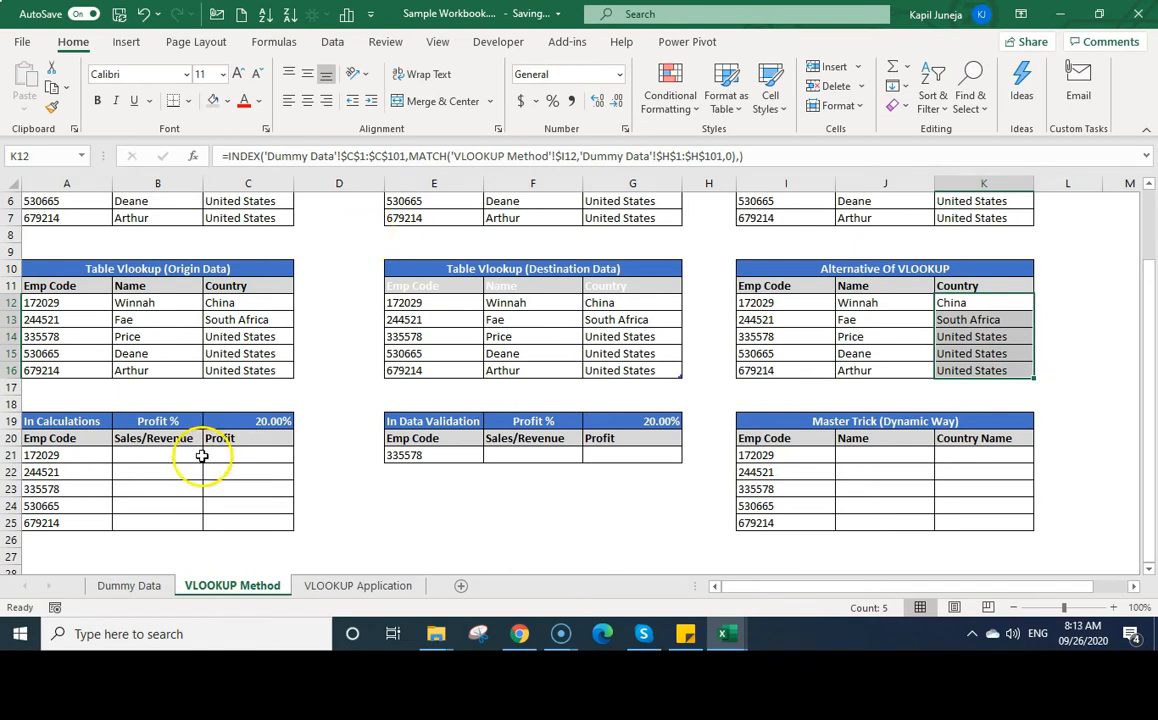
Start a VLOOKUP formula in B21 with A21 as the lookup value and Lookup_Data as the table array
left_click(147, 457)
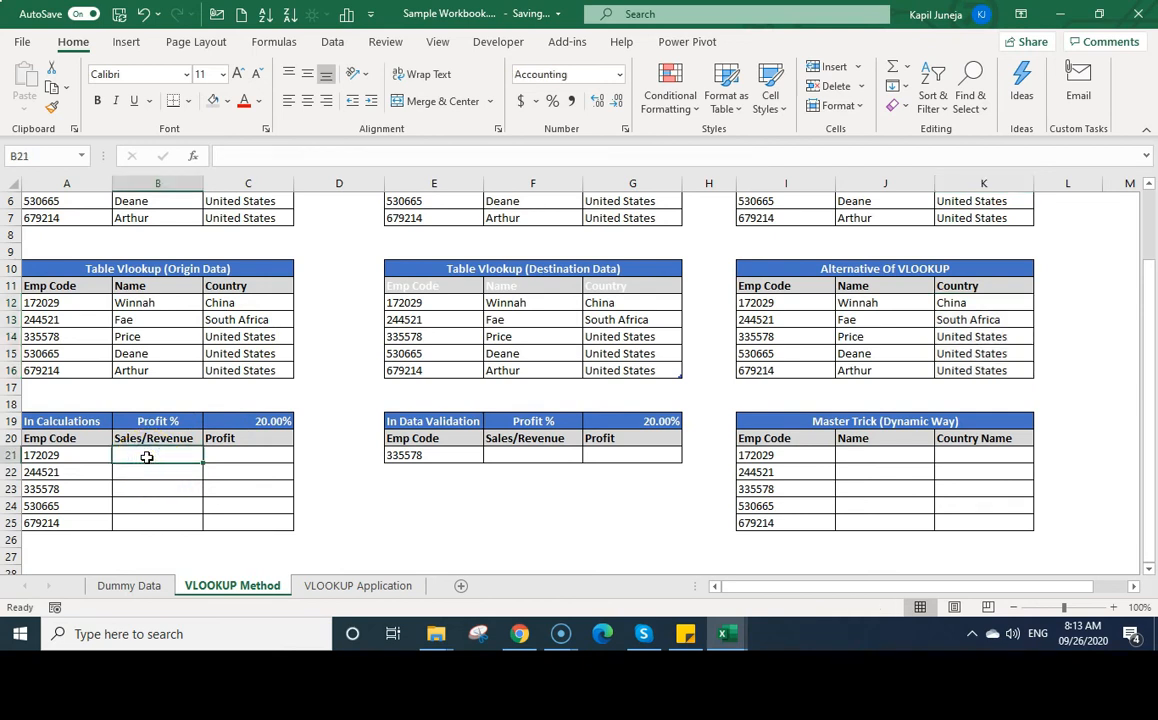
type("=")
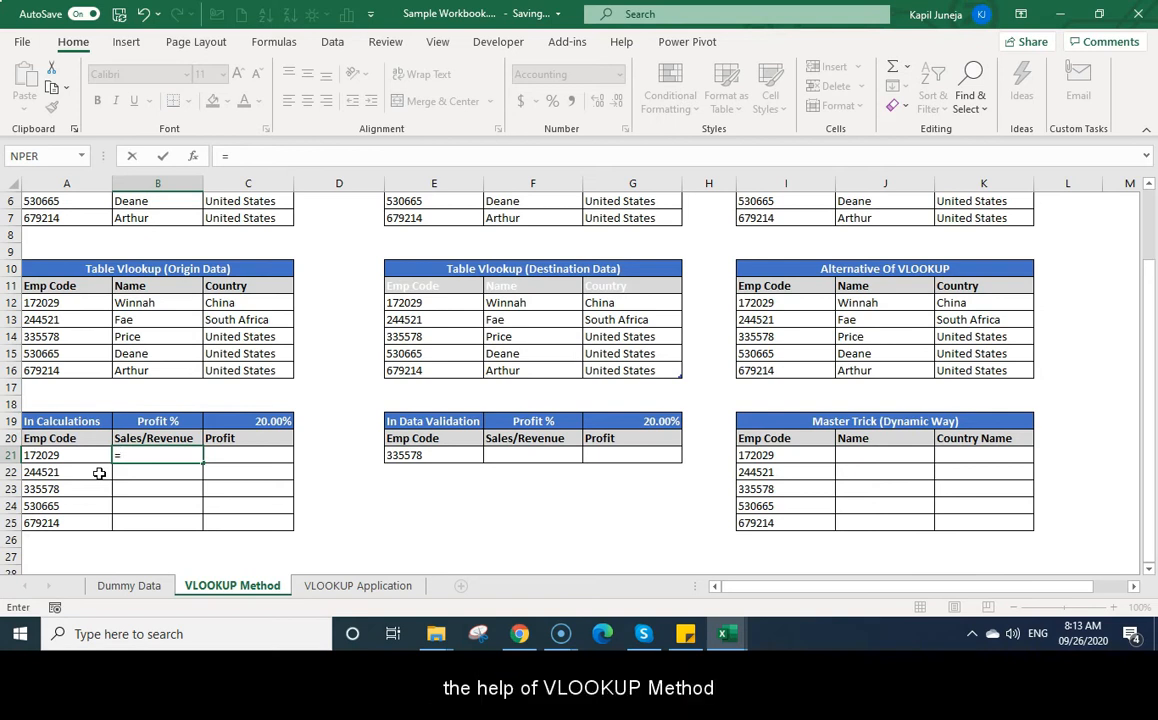
type("vlookup")
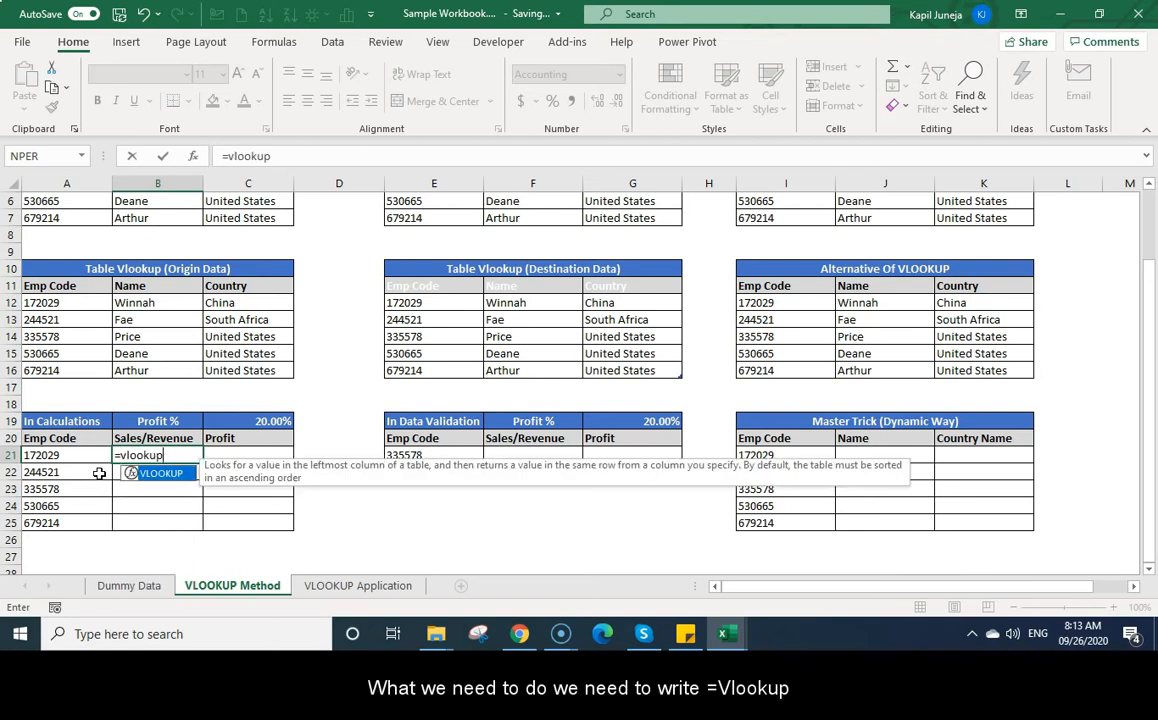
type("(")
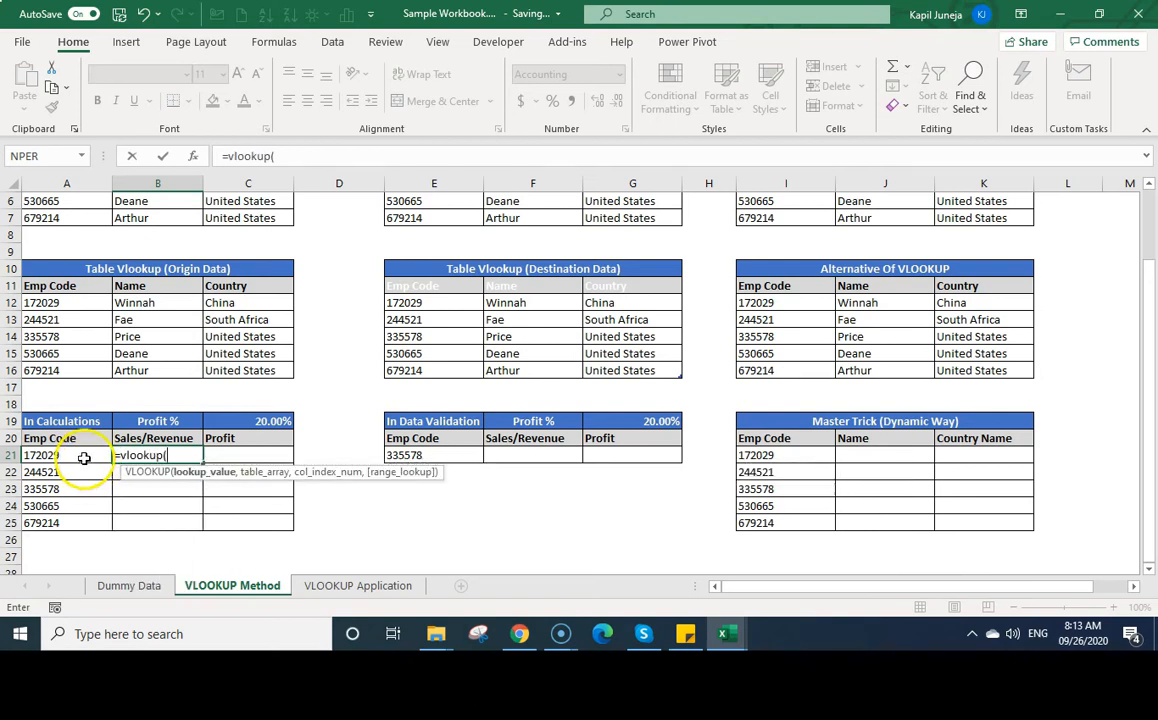
left_click(84, 457)
type(",looku")
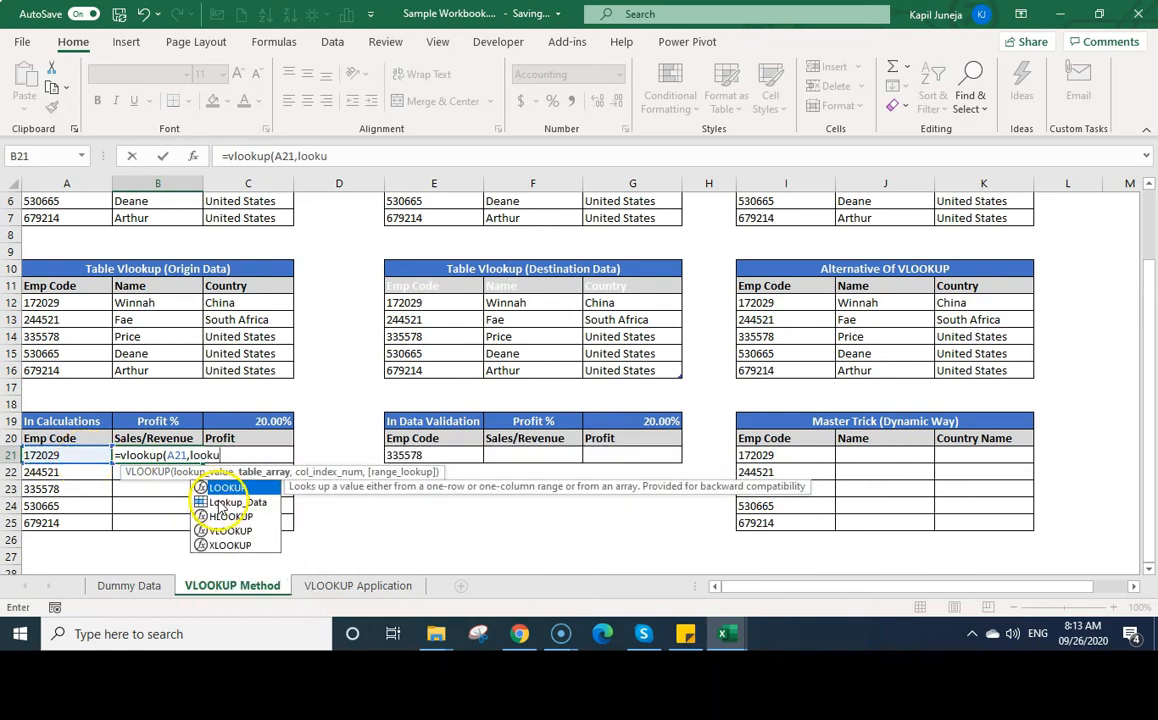
double_click(238, 502)
type(",")
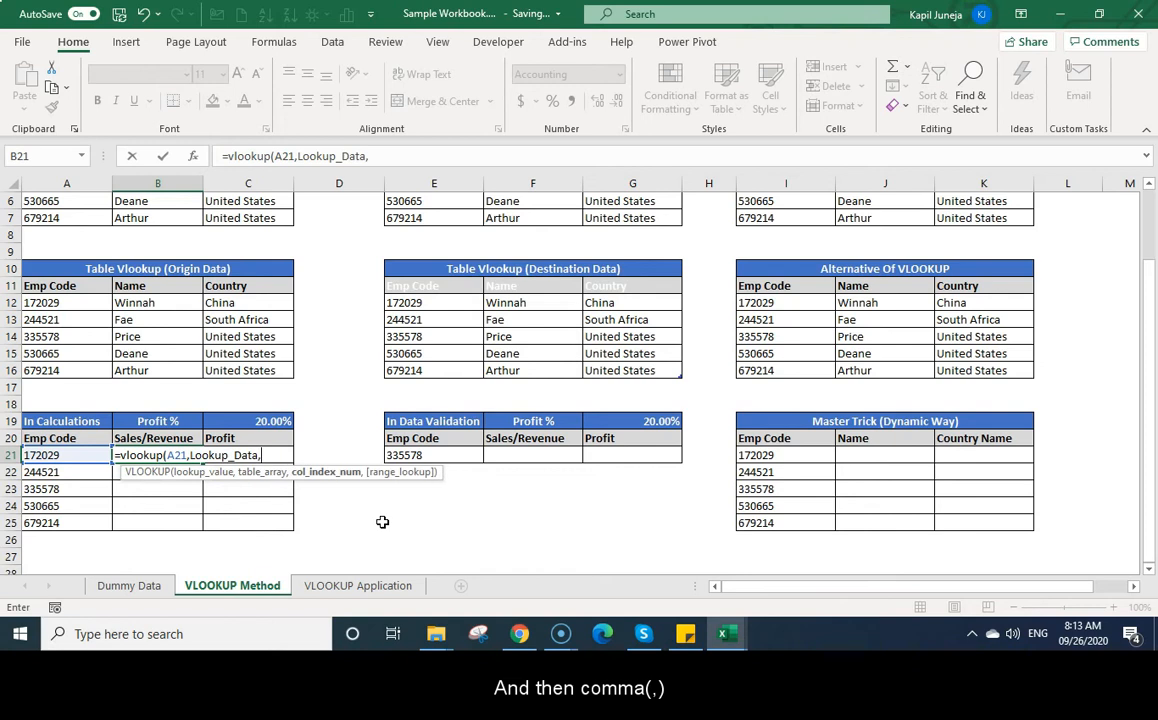
Complete the B21 VLOOKUP with column index 5 for Sales/Revenue and 0 for an exact match
left_click(129, 585)
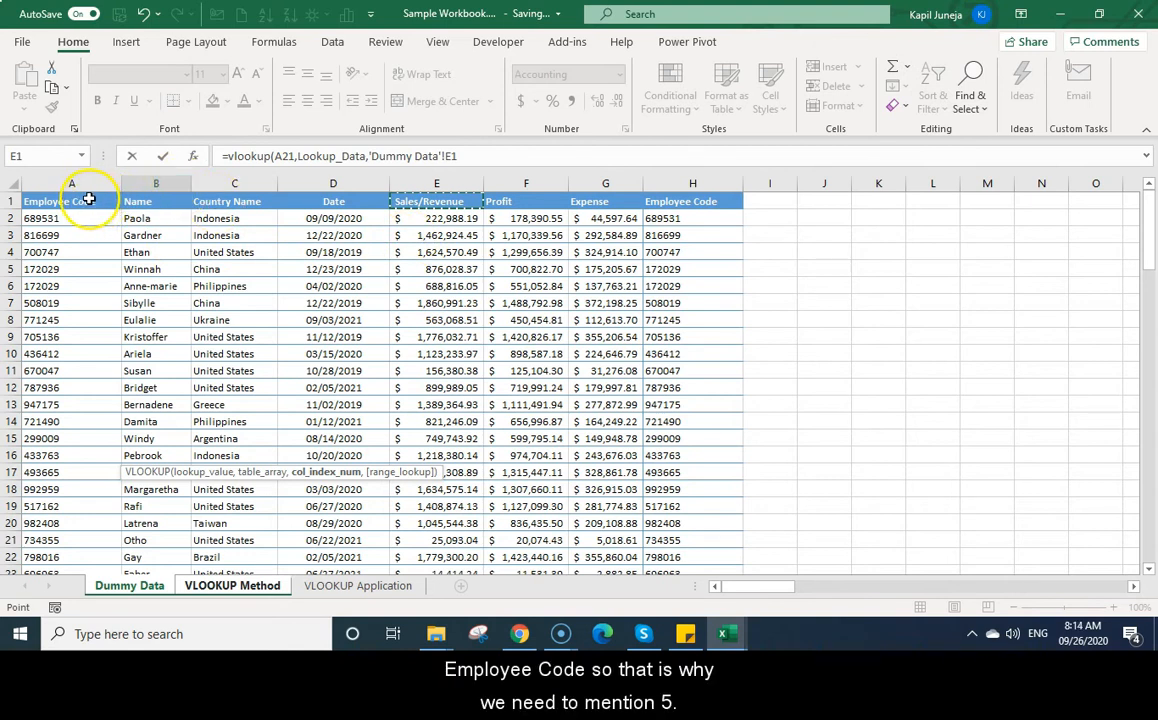
left_click_drag(370, 156, 484, 155)
key("BackSpace")
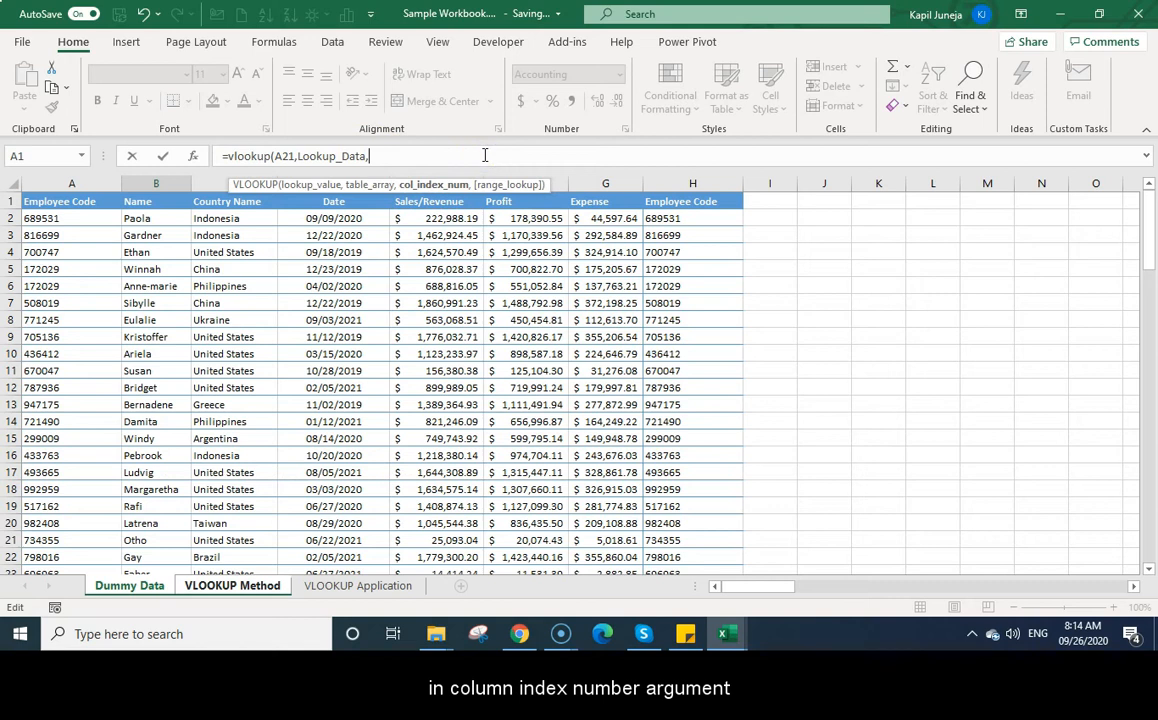
type("5,0)")
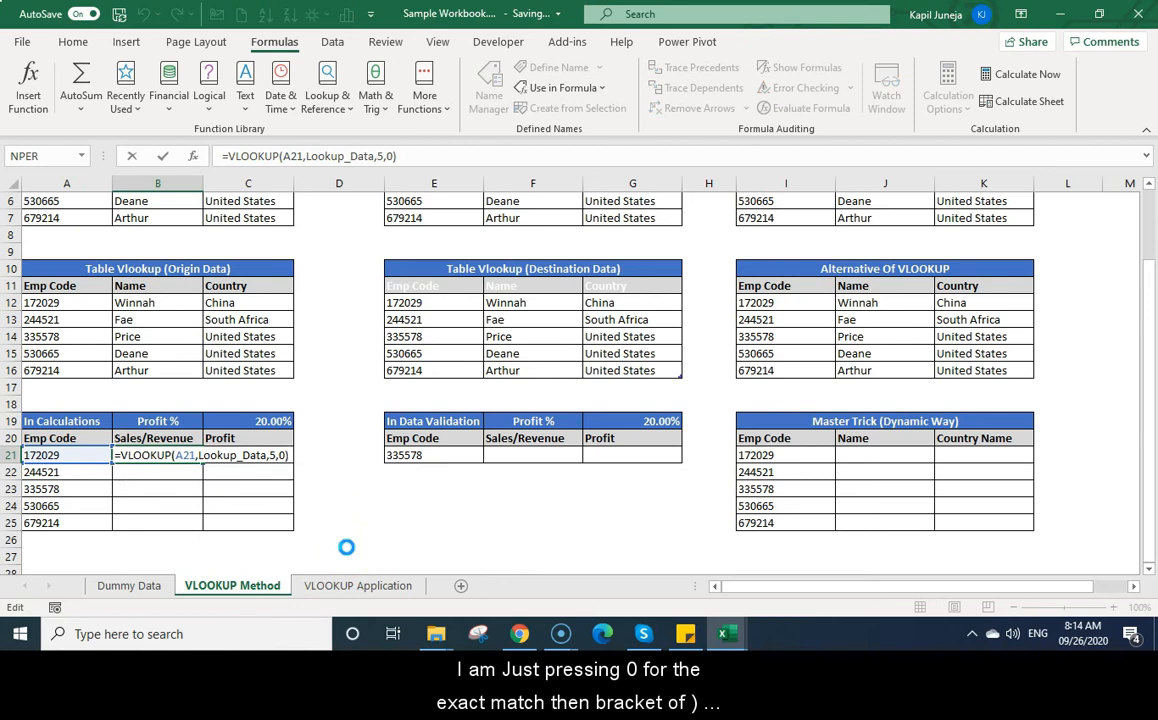
key("Return")
key("Up")
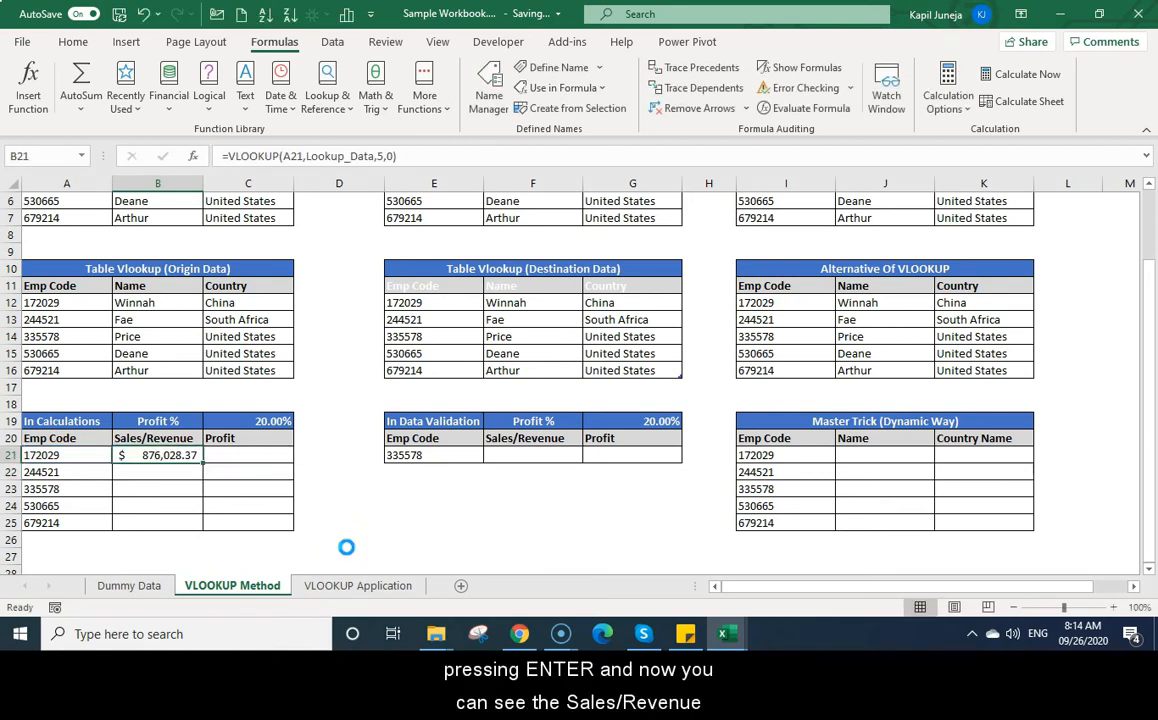
Copy the Sales/Revenue formula from B21 down to B25
key("ctrl+c")
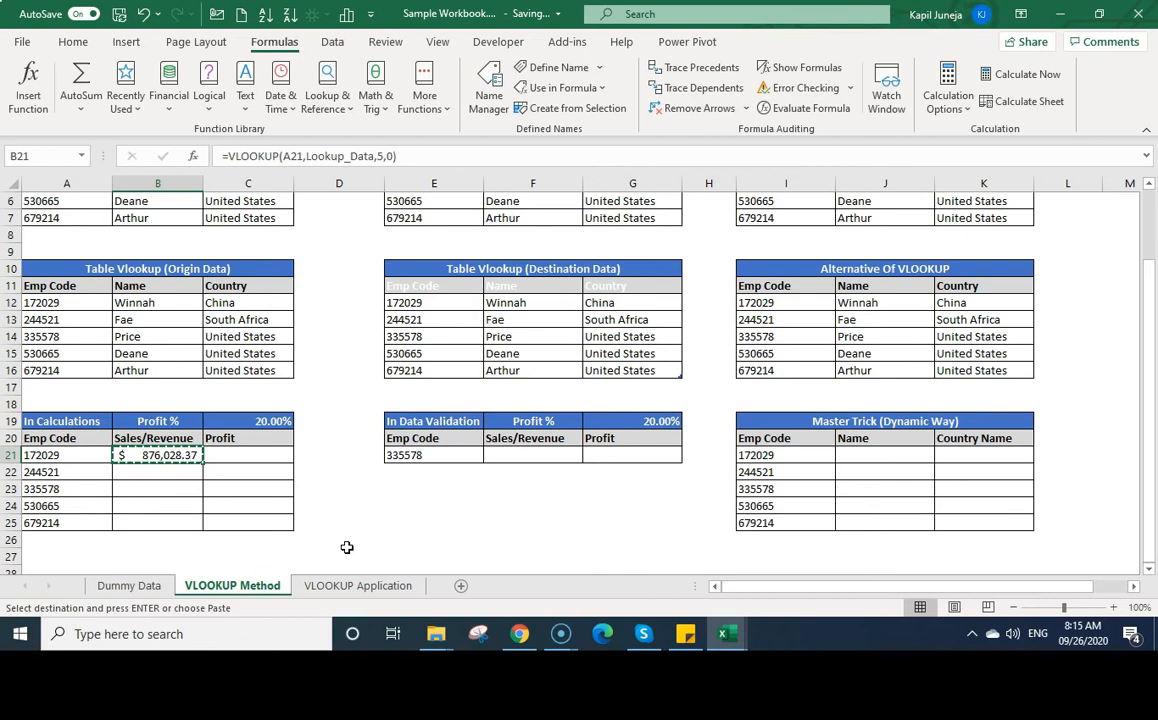
key("shift+Down")
key("shift+Down")
key("shift+Down")
key("shift+Down")
key("ctrl+v")
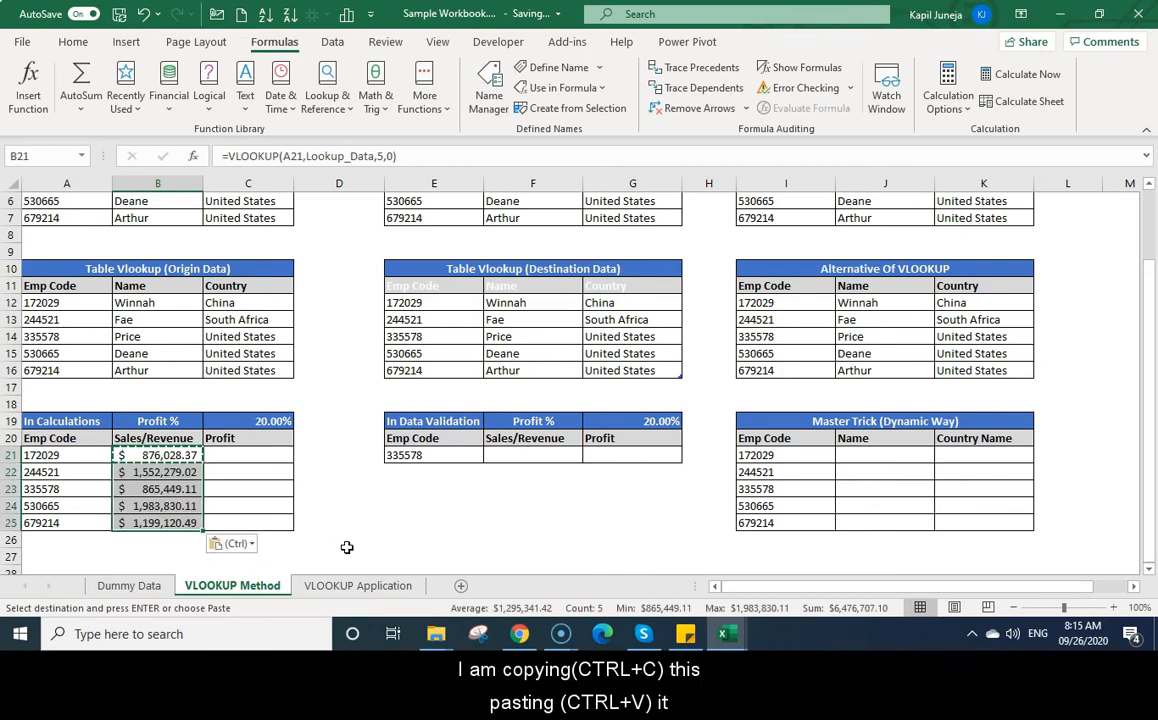
key("Escape")
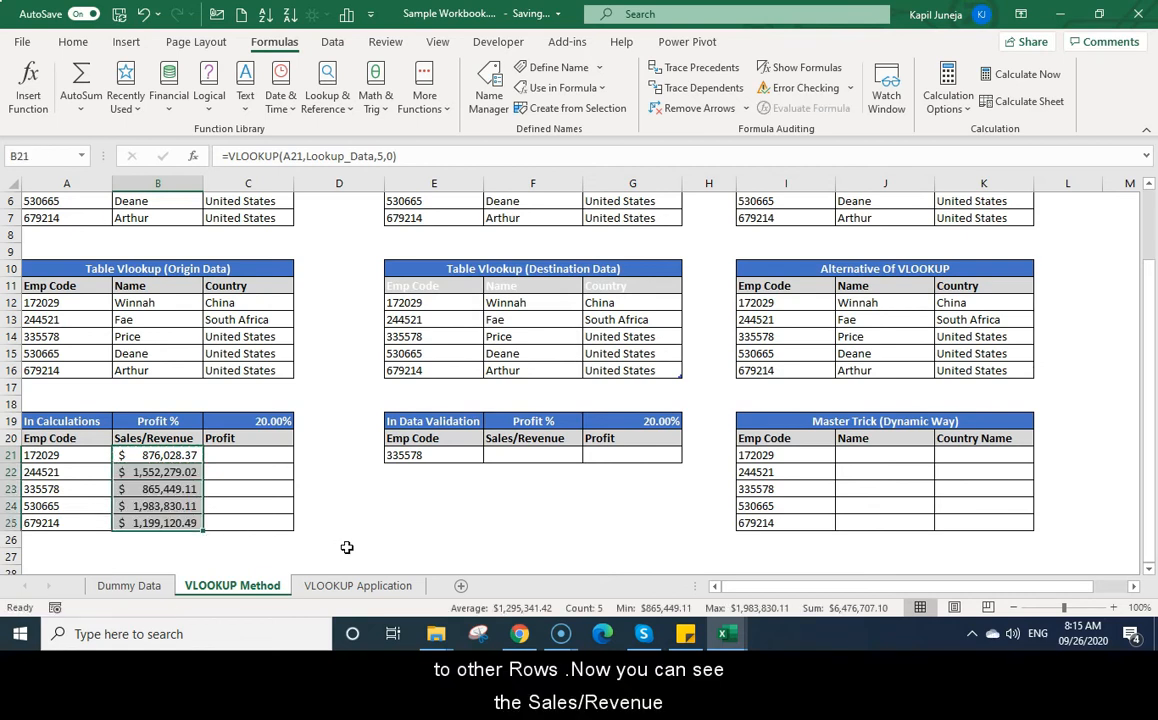
Enter the profit formula =B21*$C$19 in C21, with the profit percentage cell as an absolute reference
key("Right")
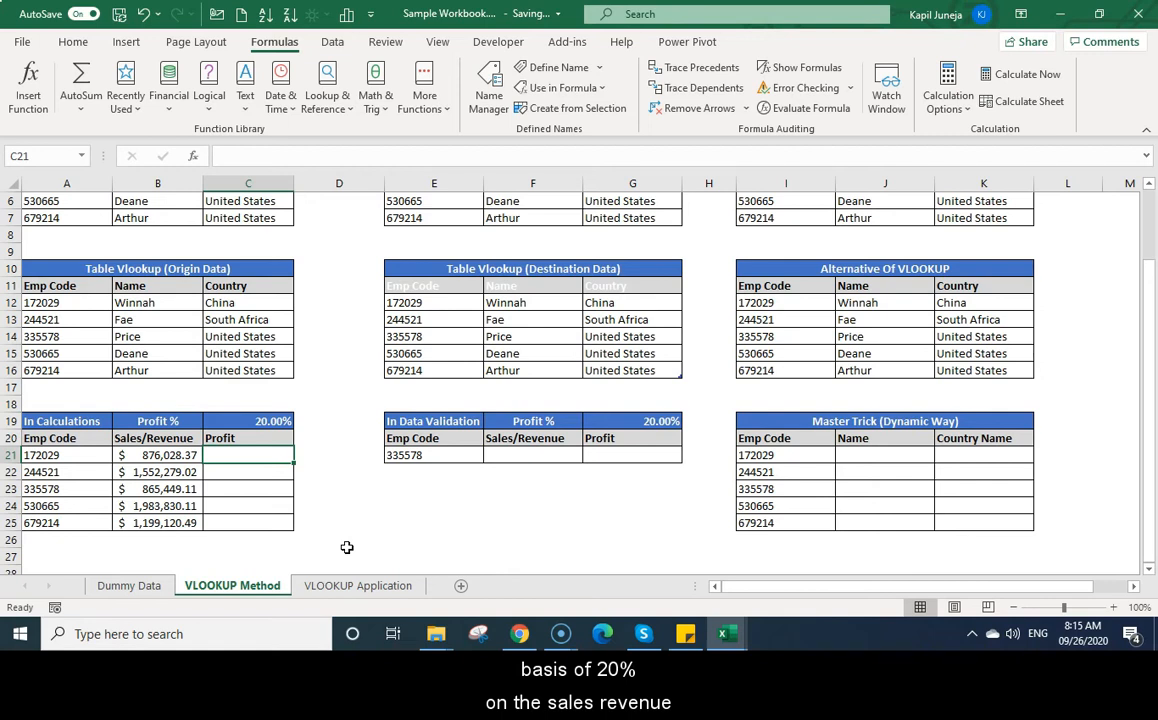
type("=")
key("Left")
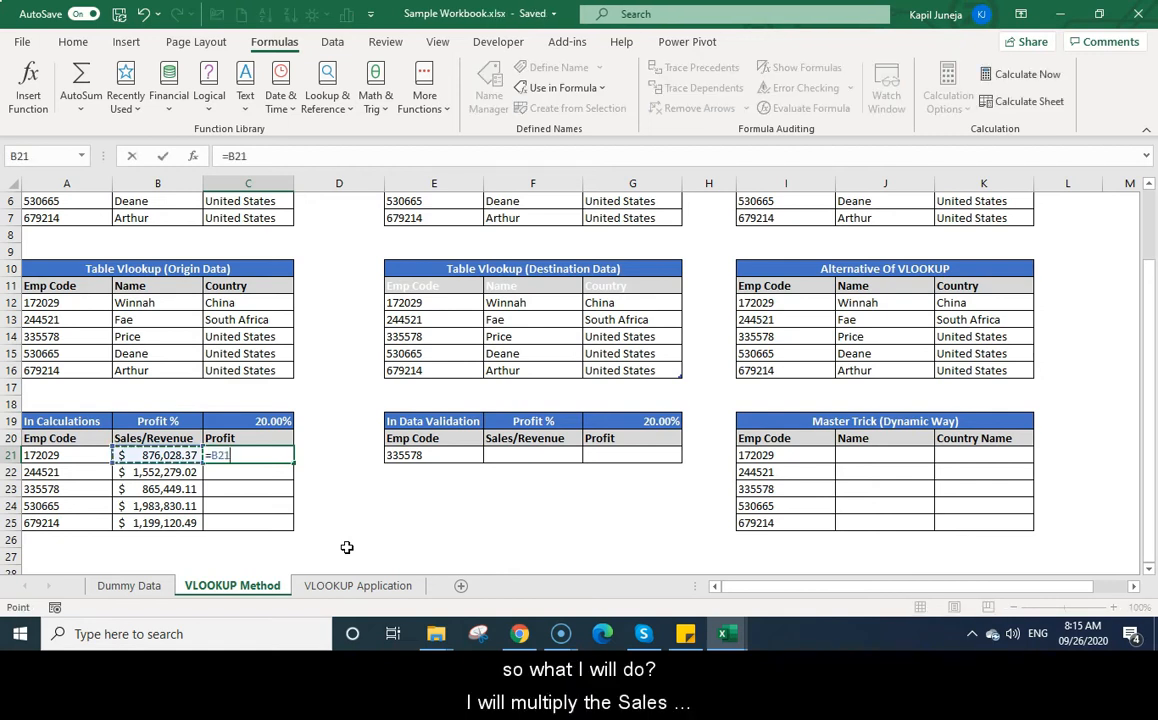
type("*")
left_click(272, 421)
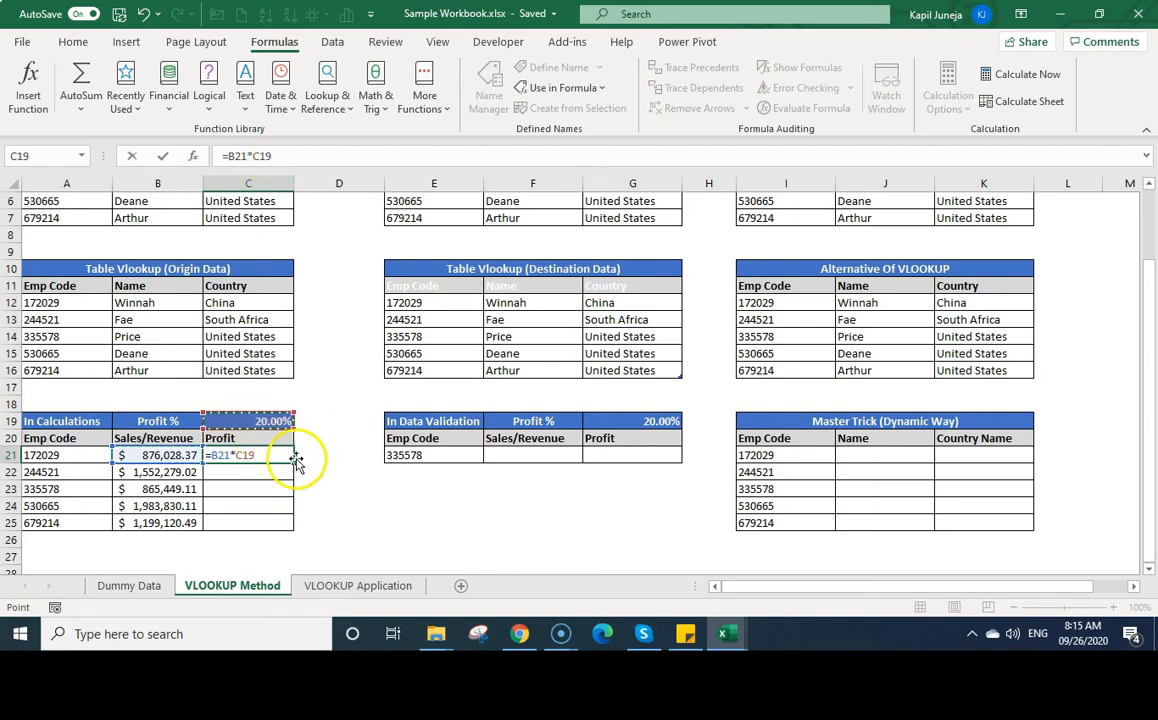
left_click(286, 156)
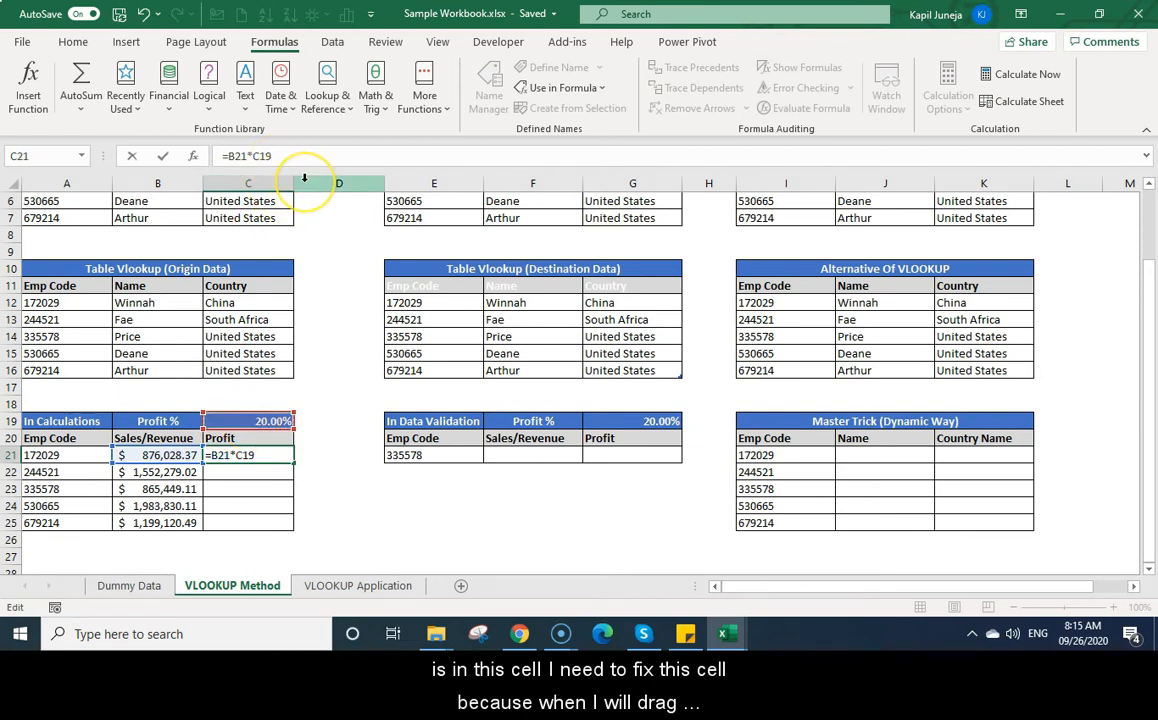
key("F4")
key("ctrl+Return")
Copy the profit formula from C21 down to C25
key("ctrl+c")
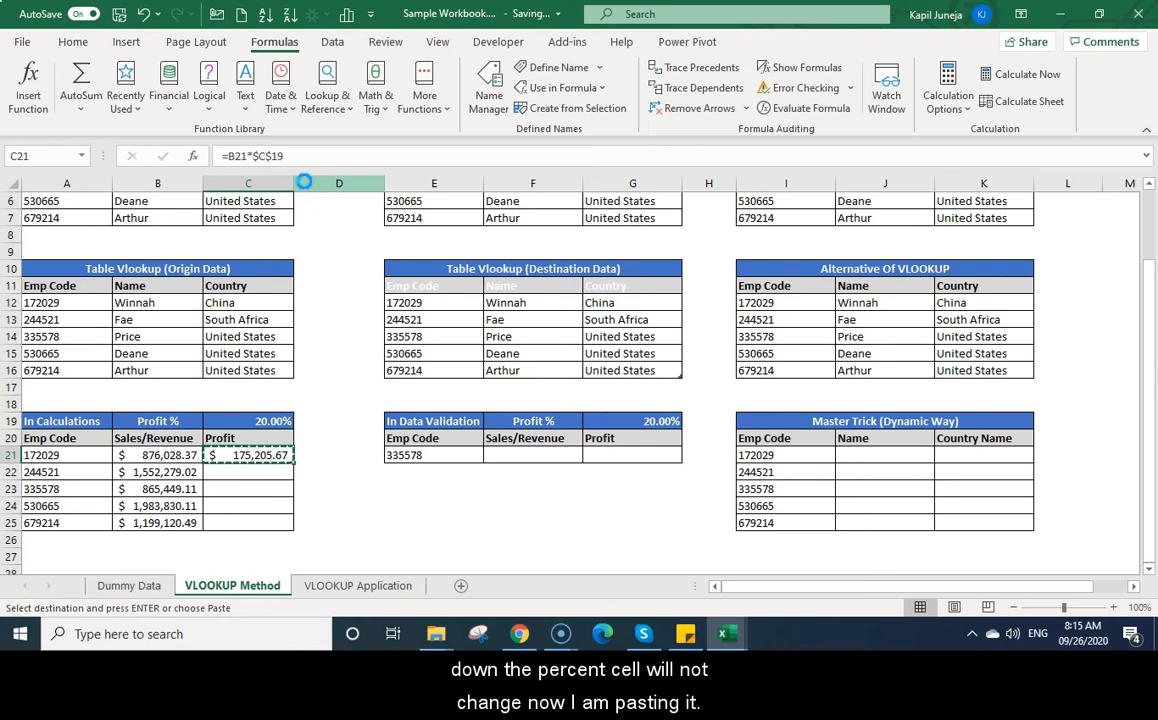
key("shift+Down")
key("shift+Down")
key("shift+Down")
key("shift+Down")
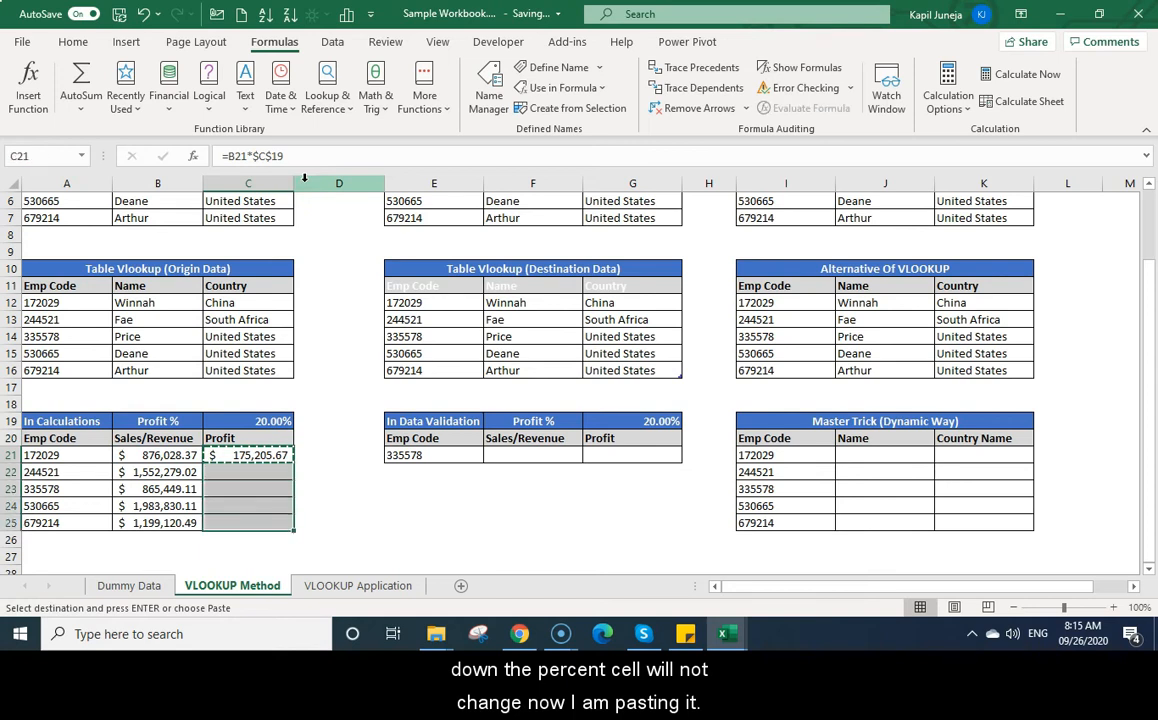
key("ctrl+v")
key("Escape")
Review the calculated profits cell by cell from C21 to C25
key("Up")
key("Down")
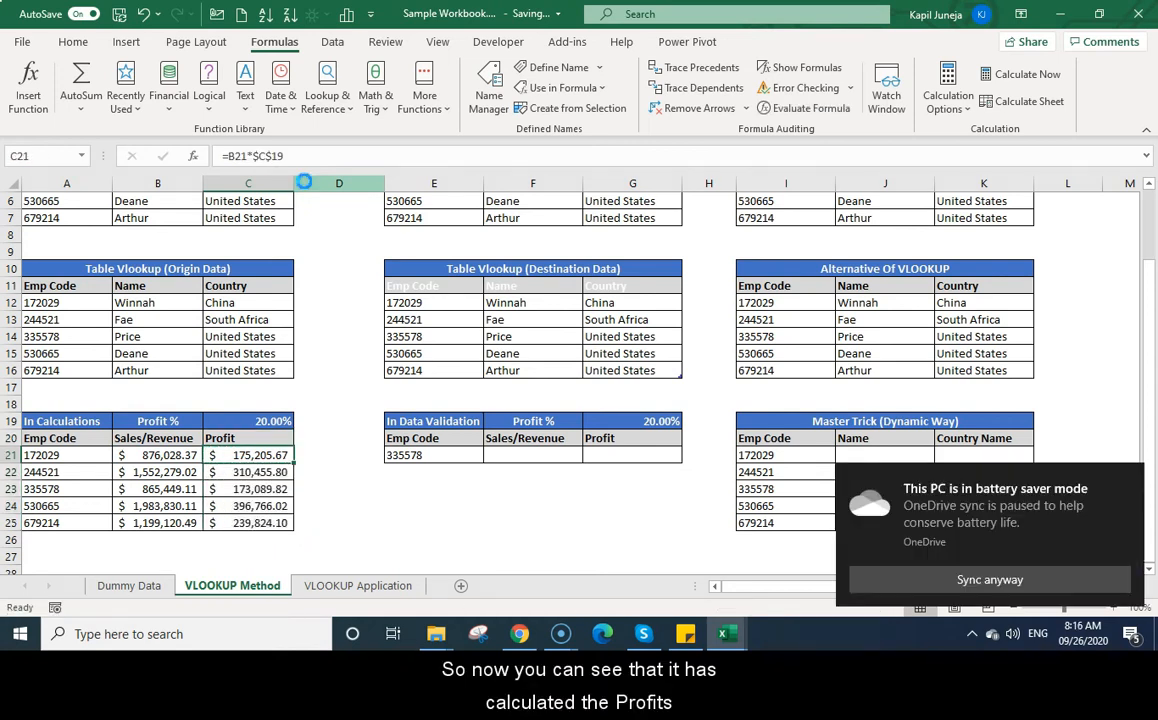
key("Down")
key("Down")
key("Down")
key("Down")
key("Up")
key("Up")
key("Up")
key("Up")
Copy the text of the VLOOKUP formula in B21 into F21, the Sales/Revenue cell of the In Data Validation table
key("Right")
key("Right")
key("Right")
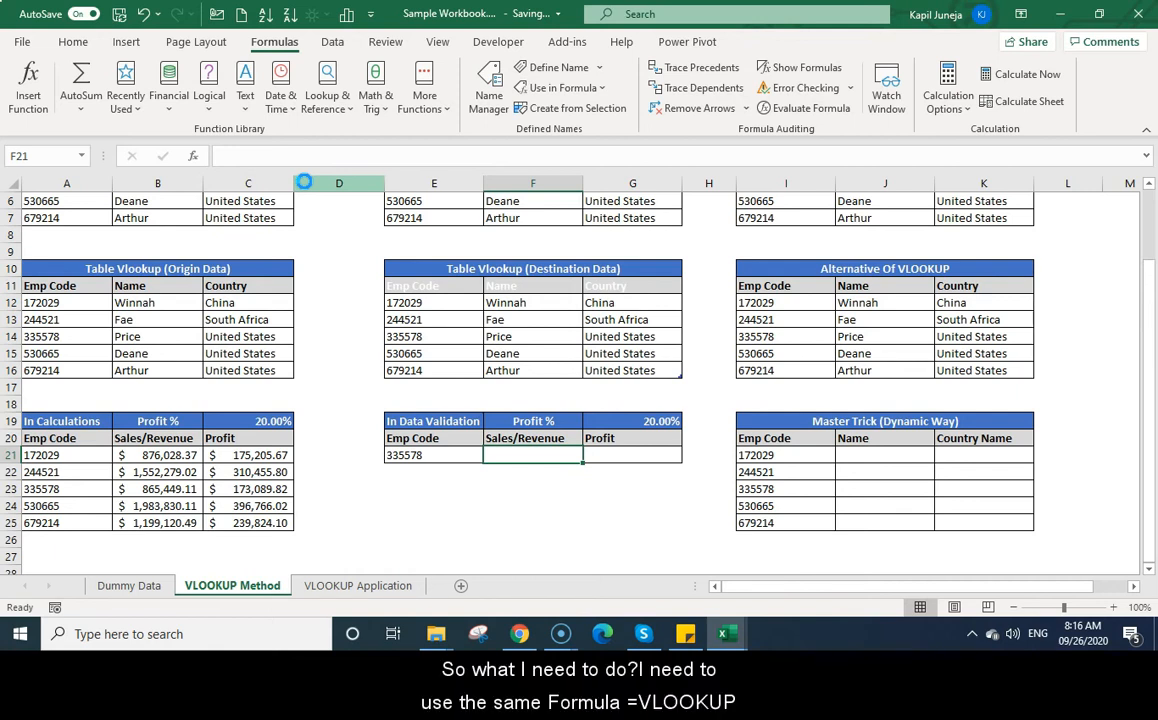
key("Left")
key("Left")
key("Left")
key("Left")
key("F2")
key("shift+Home")
key("ctrl+c")
key("Escape")
key("Right")
key("Right")
key("Right")
key("Right")
key("F2")
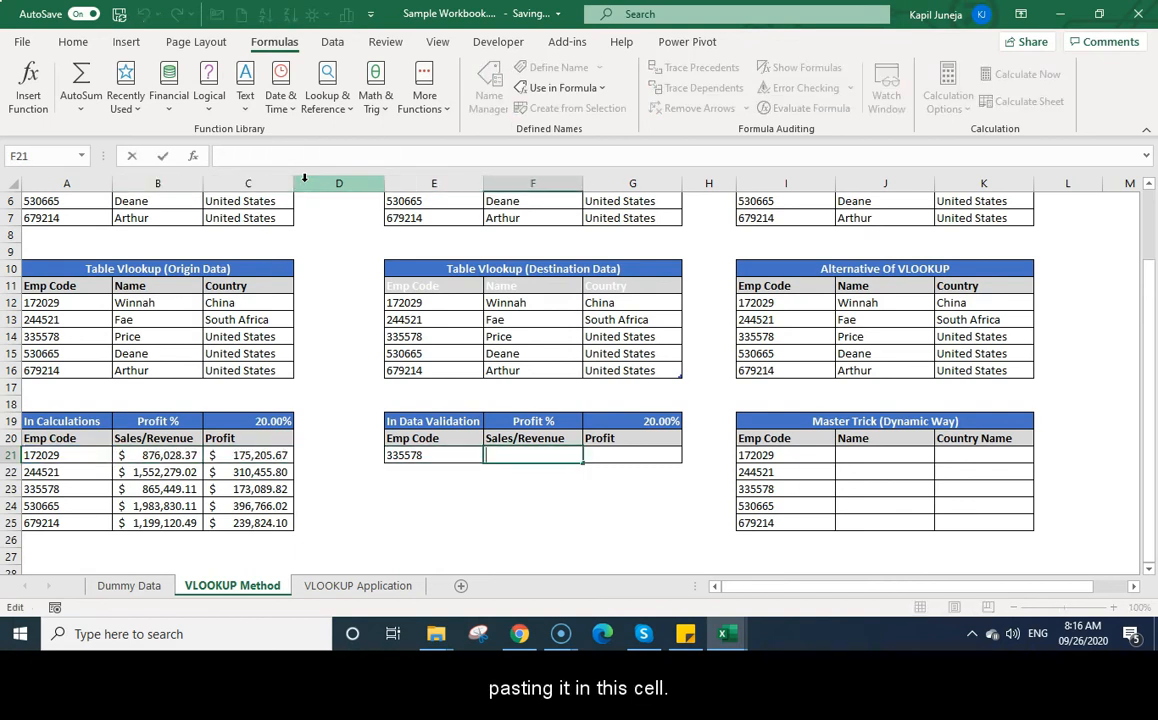
key("ctrl+v")
Change the lookup value in the F21 formula to E21, giving =VLOOKUP(E21,Lookup_Data,5,0)
left_click(553, 456)
key("BackSpace")
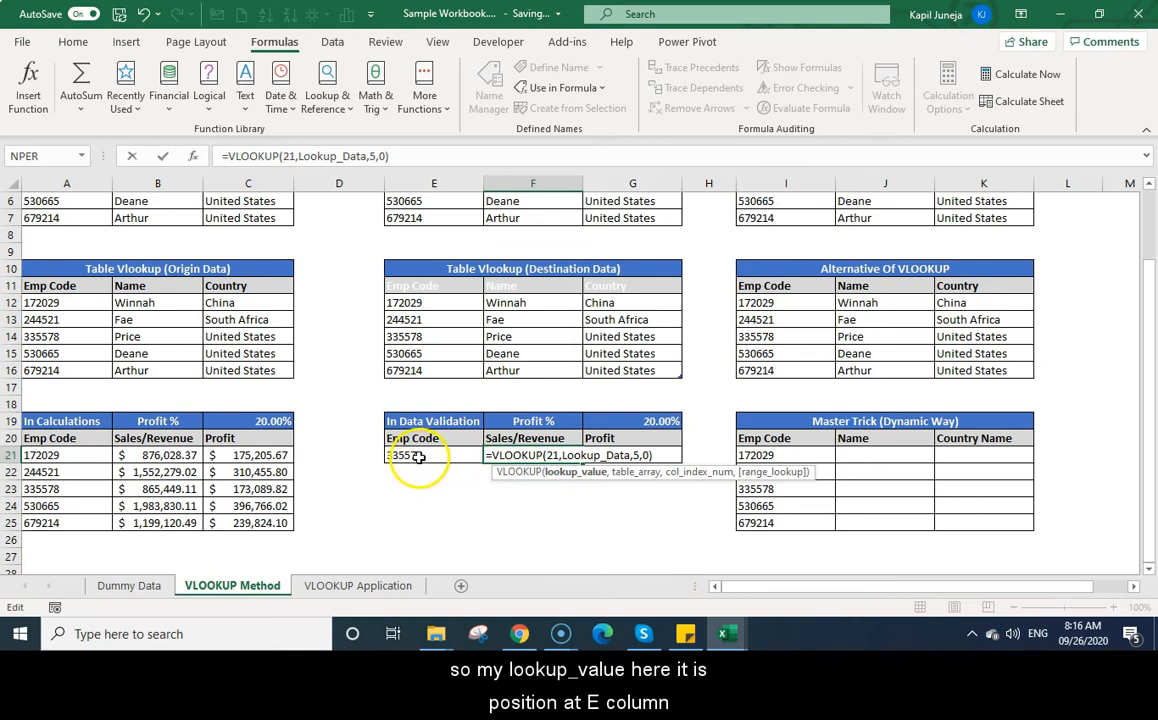
type("E")
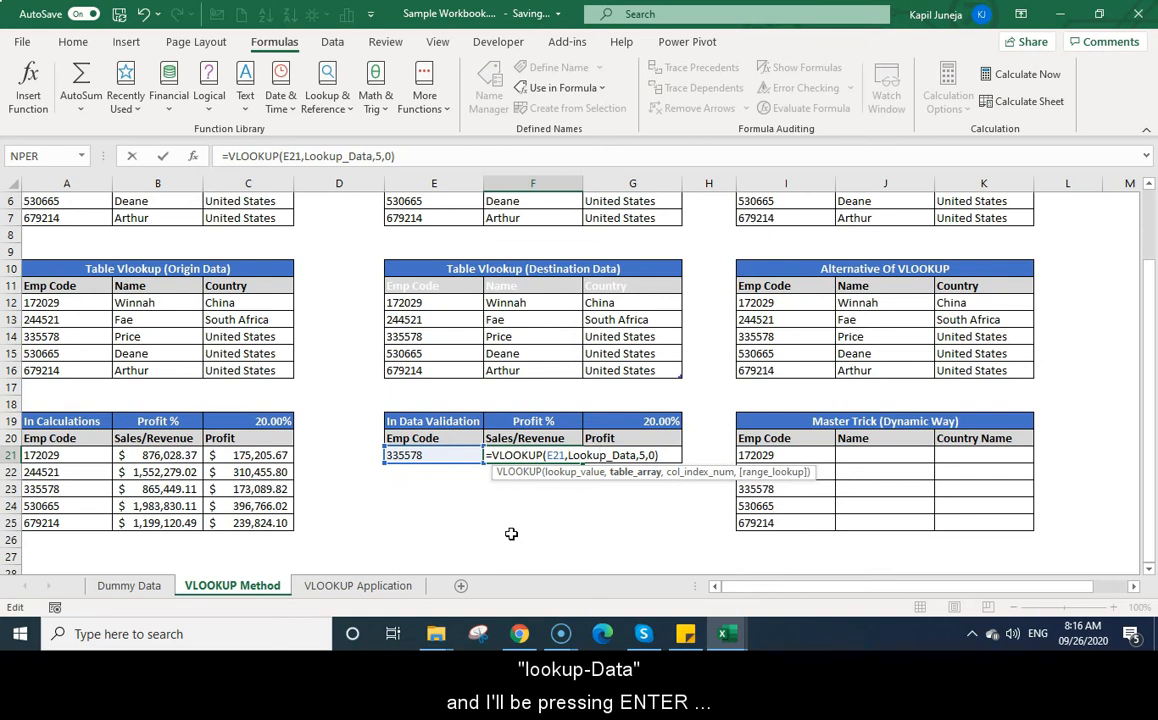
key("Return")
Enter the profit formula =F21*$G$19 in G21, with the percentage cell as an absolute reference
type("=")
key("Left")
type("*")
key("Up")
key("Up")
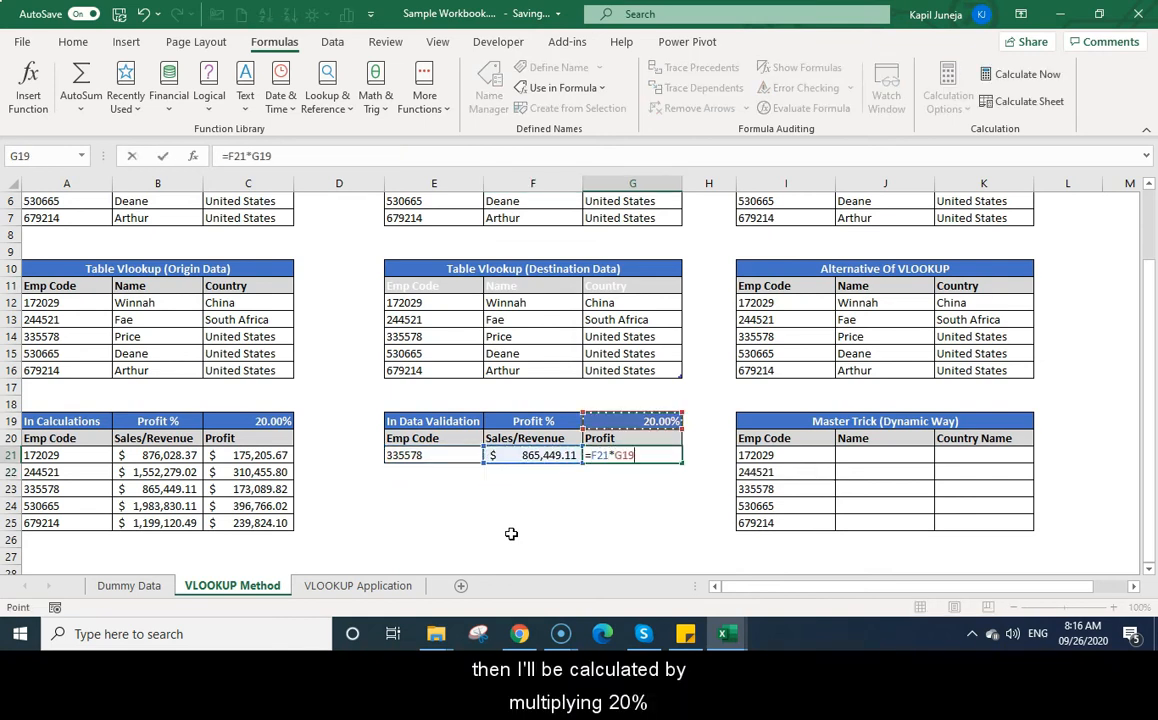
left_click(271, 156)
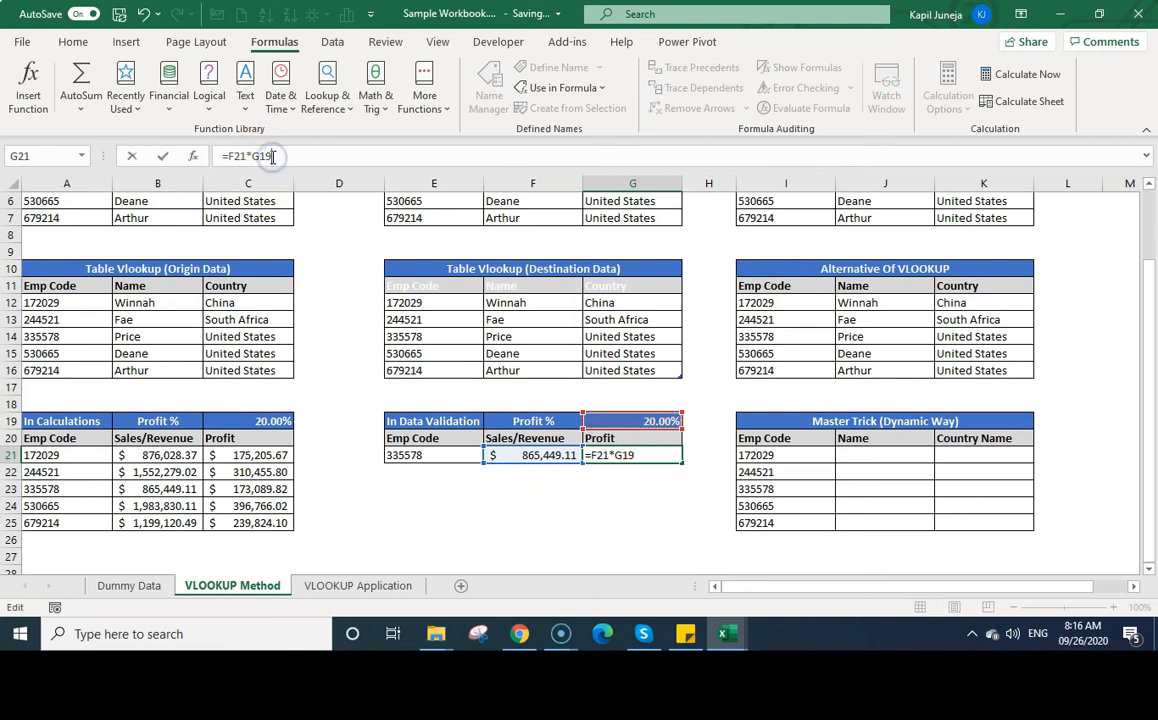
key("F4")
key("Return")
key("Up")
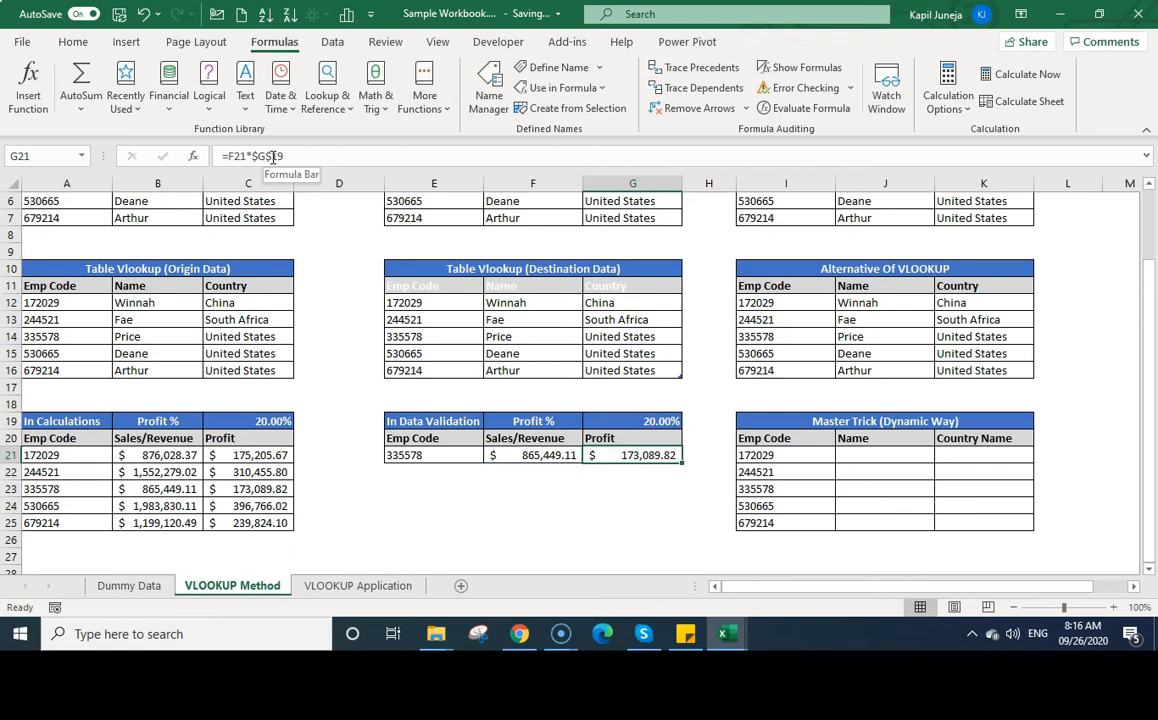
Choose a different employee code from the validation list in E21 and check its sales and profit in F21:G21
key("Left")
key("Left")
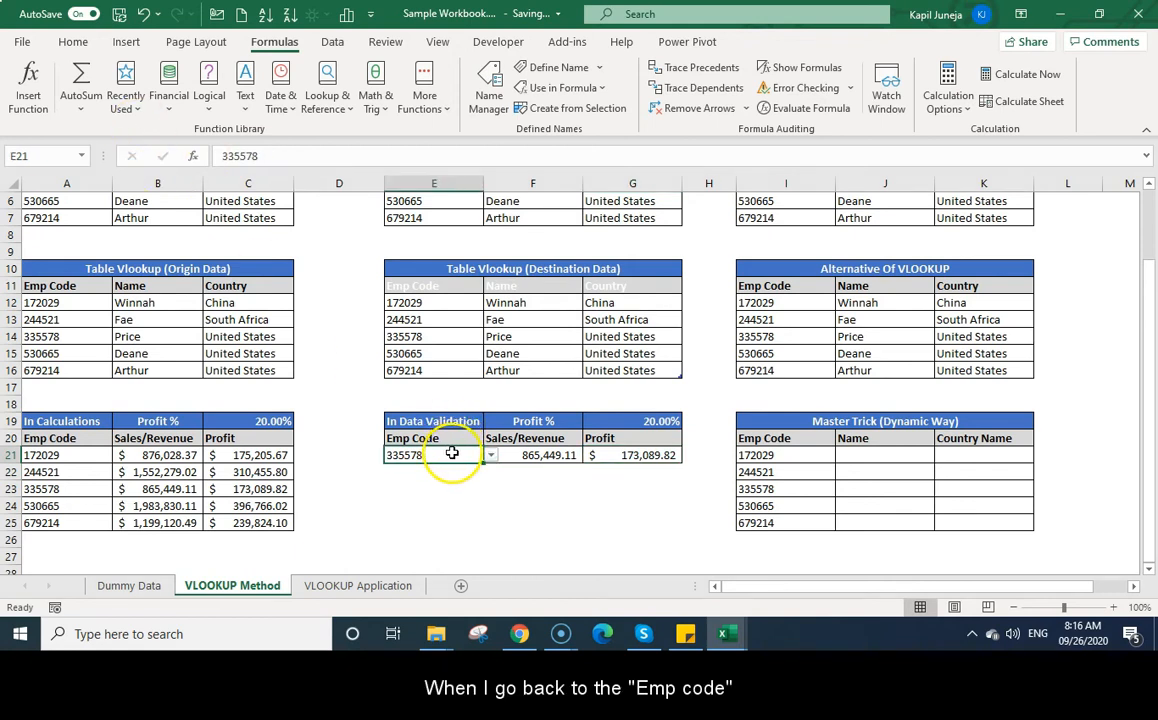
left_click(490, 456)
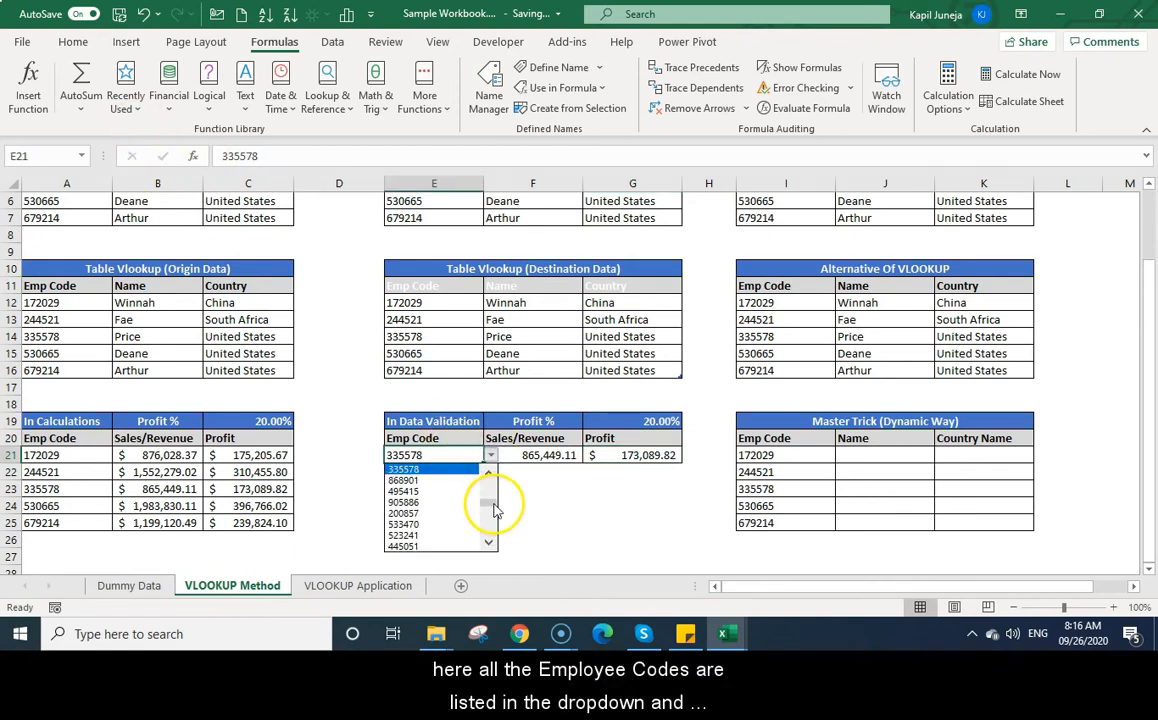
left_click(490, 490)
mouse_move(490, 490)
left_mouse_down()
mouse_move(485, 540)
mouse_move(487, 480)
left_mouse_up()
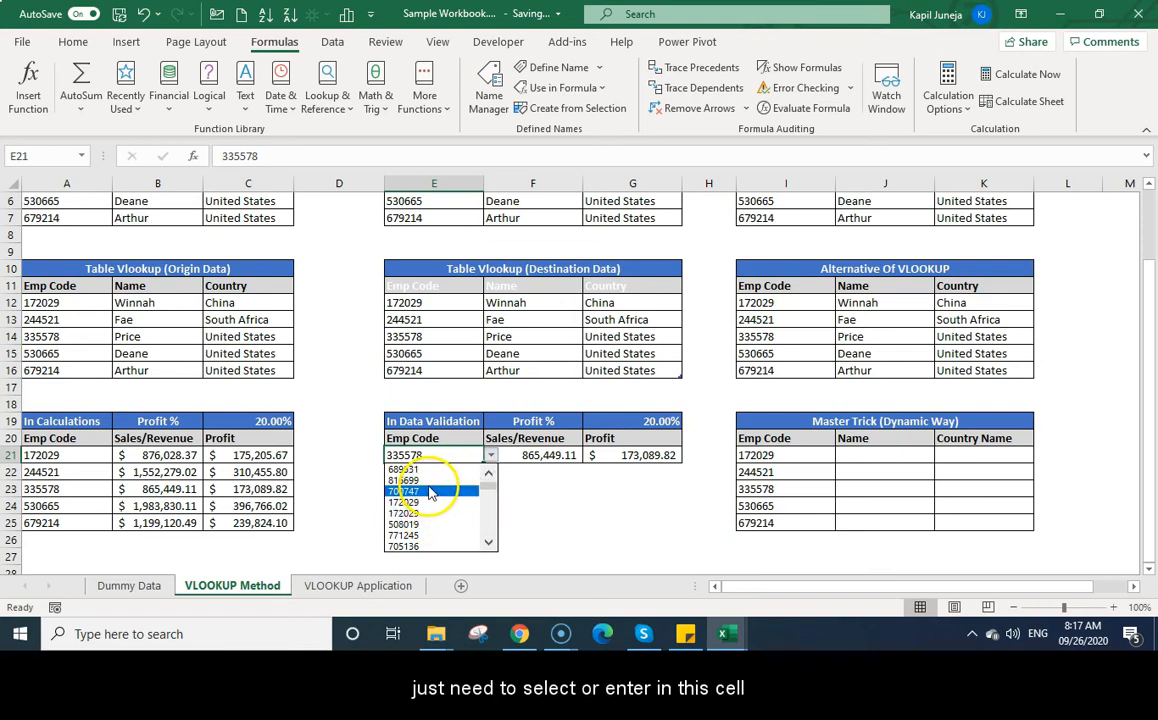
left_click(425, 480)
left_click_drag(530, 455, 625, 455)
left_click(440, 455)
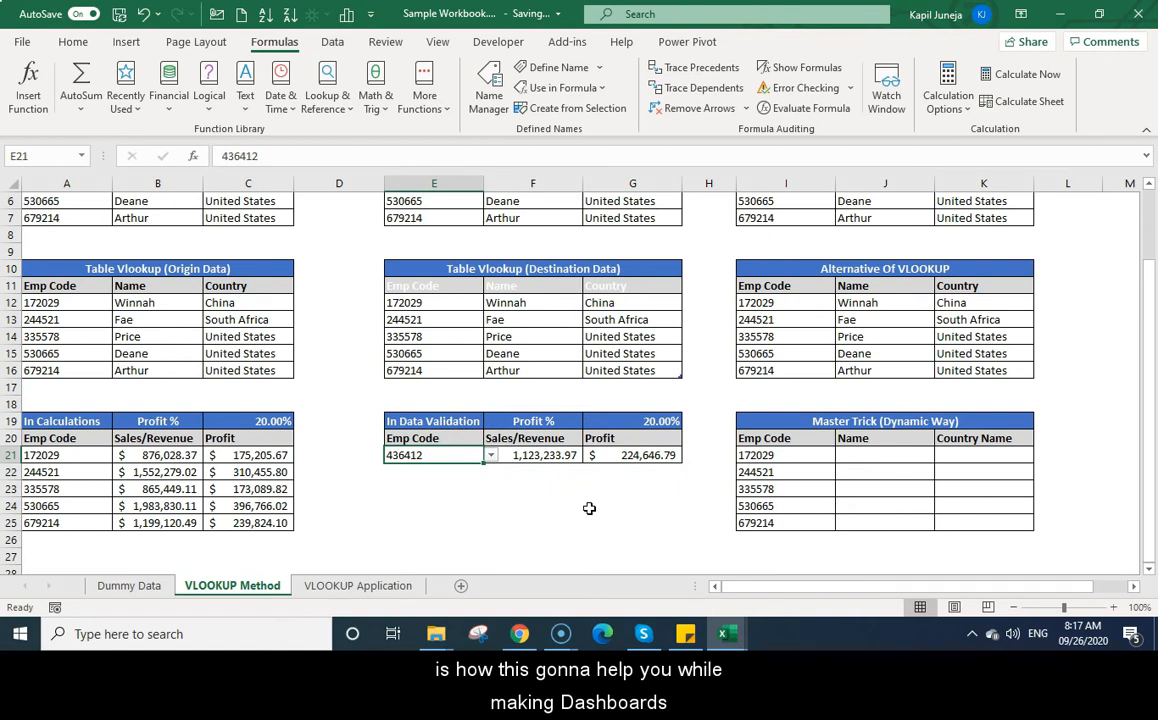
Start a VLOOKUP formula in J21, the first Name cell of the Master Trick table, with lookup value I21 and table array Lookup_Data
left_click(785, 474)
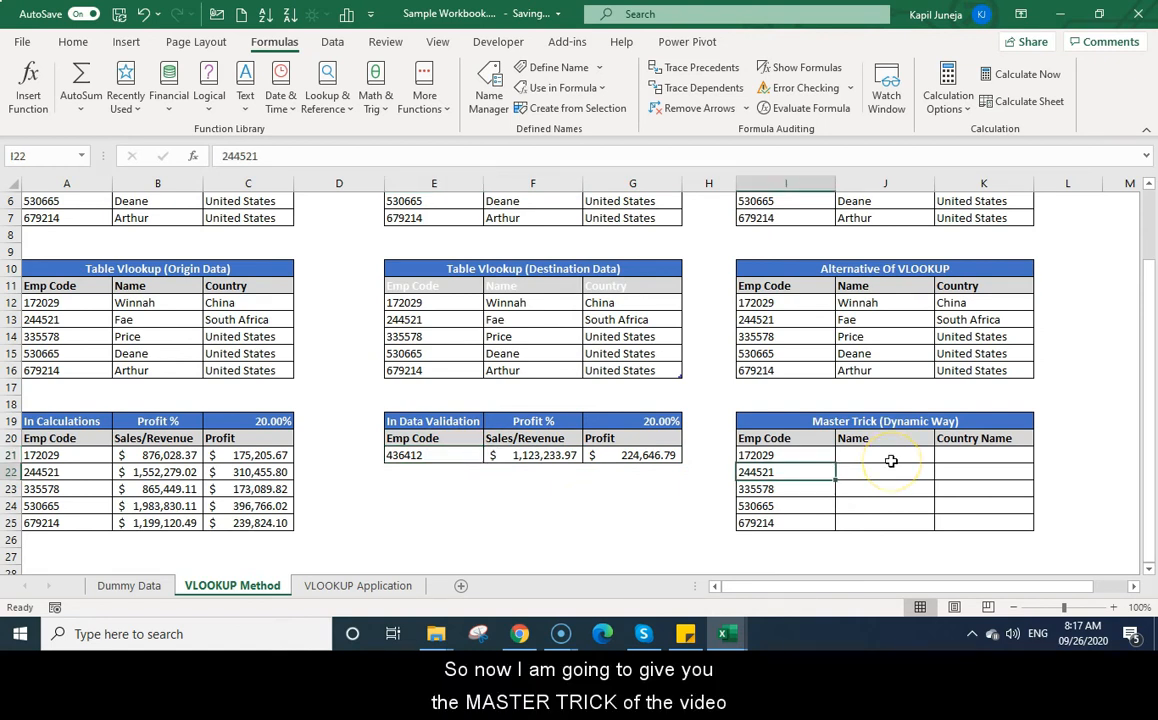
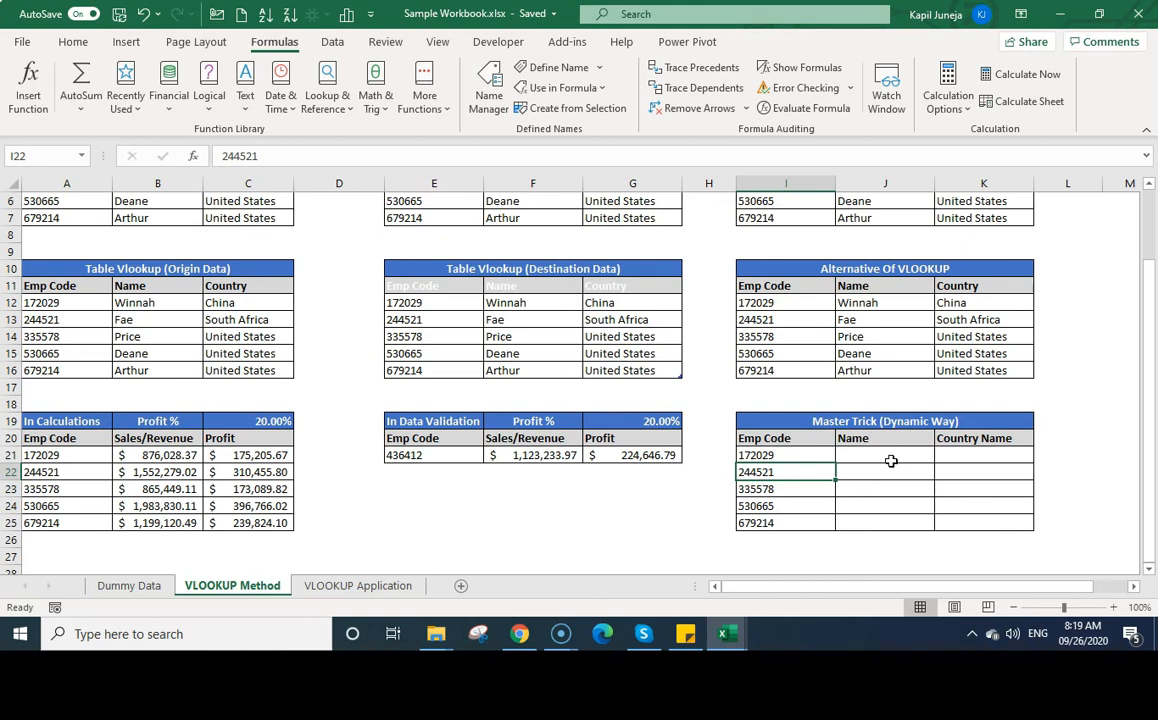
left_click(887, 455)
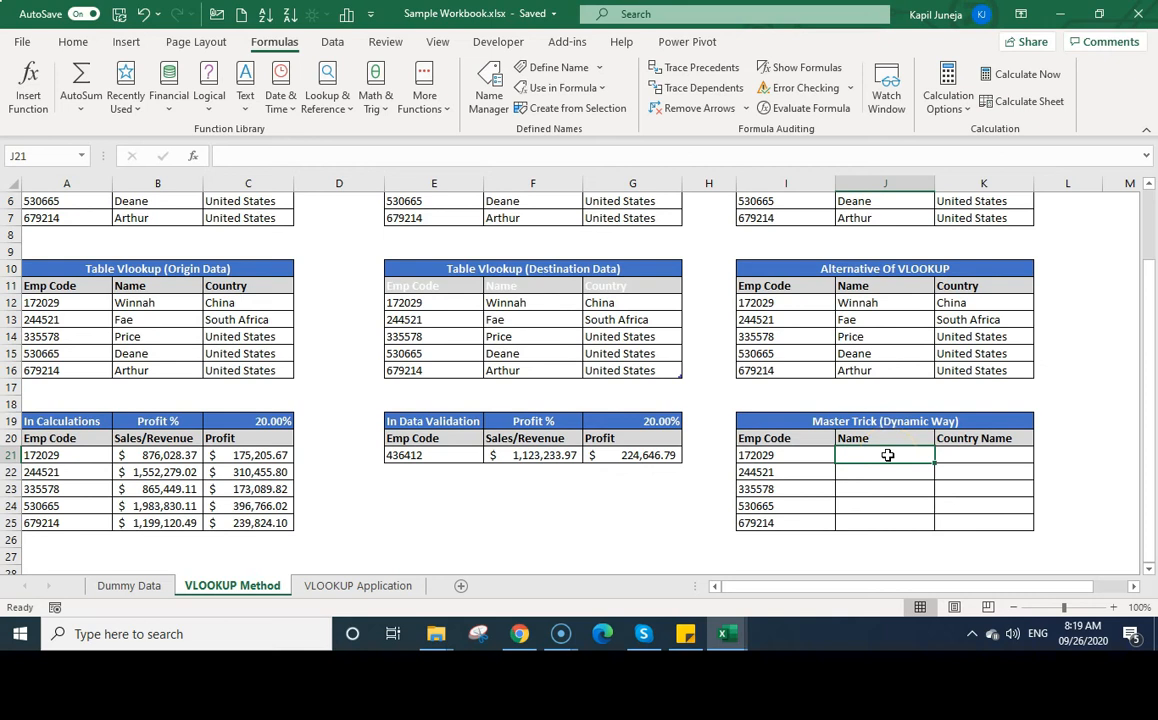
type("=vlookup(")
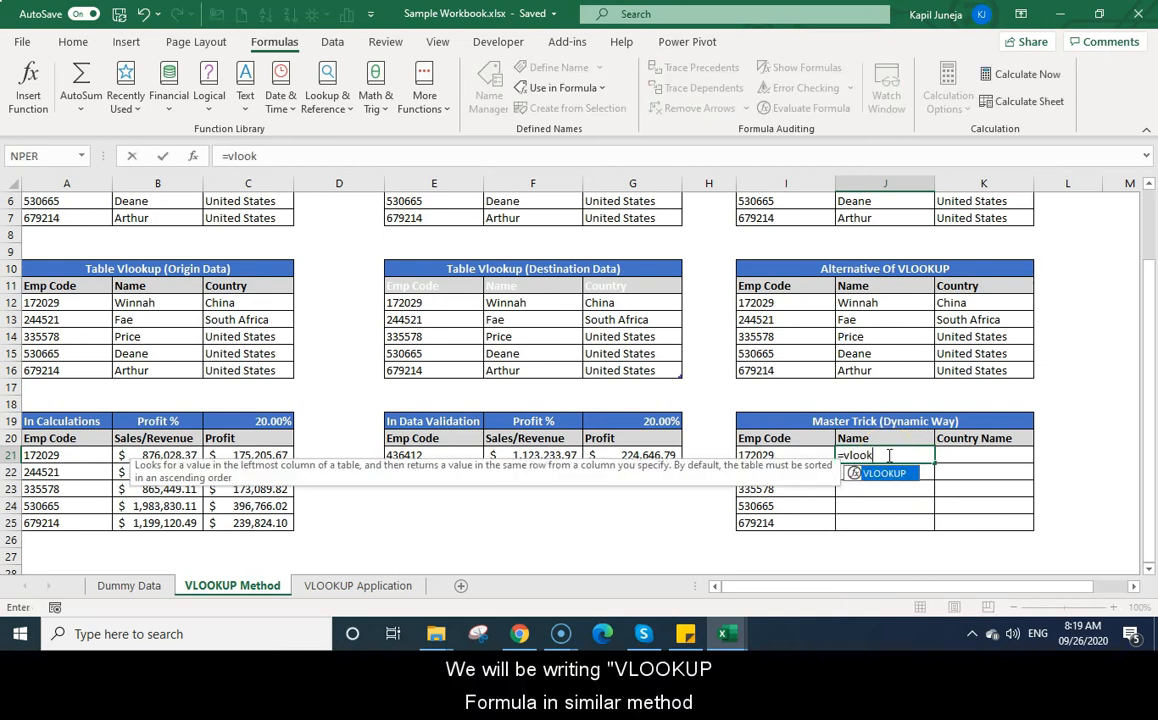
left_click(778, 456)
type(",")
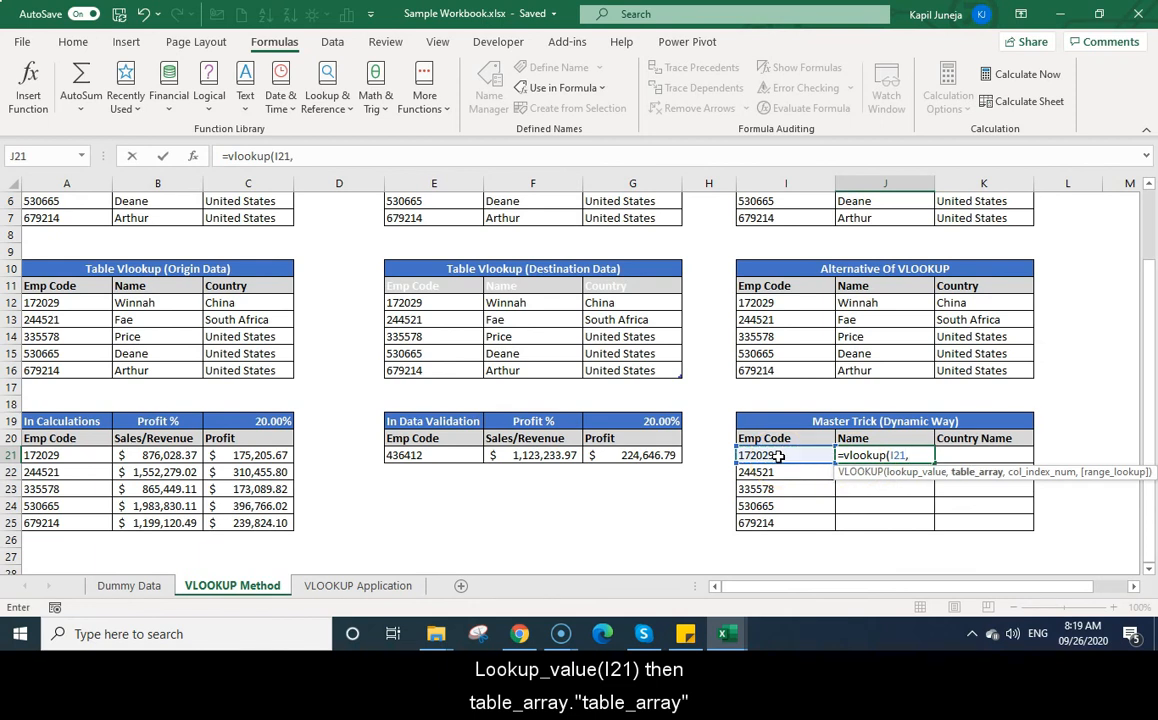
type("lookup")
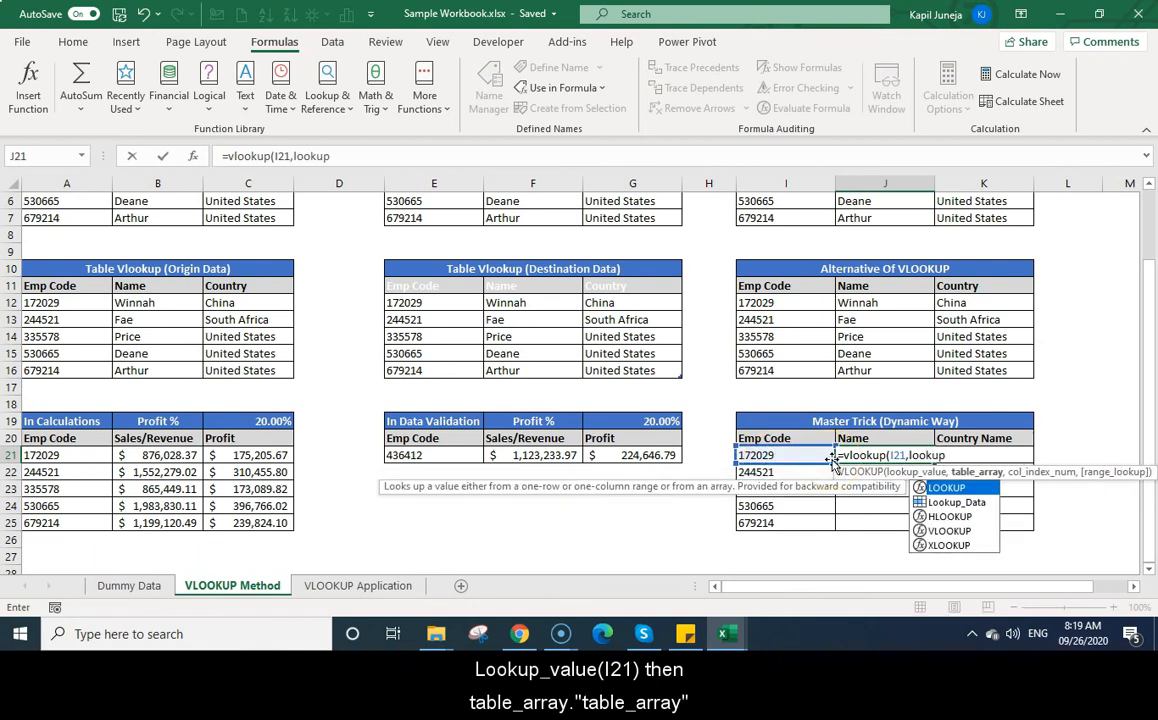
type("_data,")
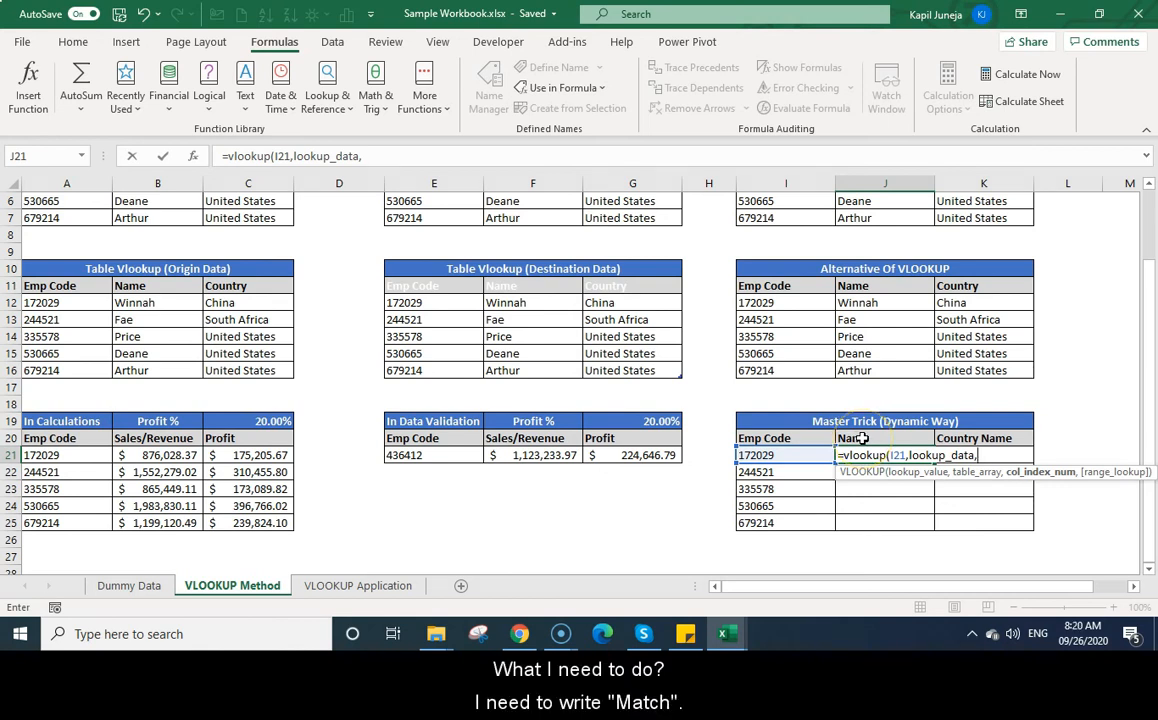
Nest a MATCH function as the column index of the J21 formula, with header cell J20 as its lookup value
type("match")
key("Return")
key("Up")
key("F2")
key("BackSpace")
type("(")
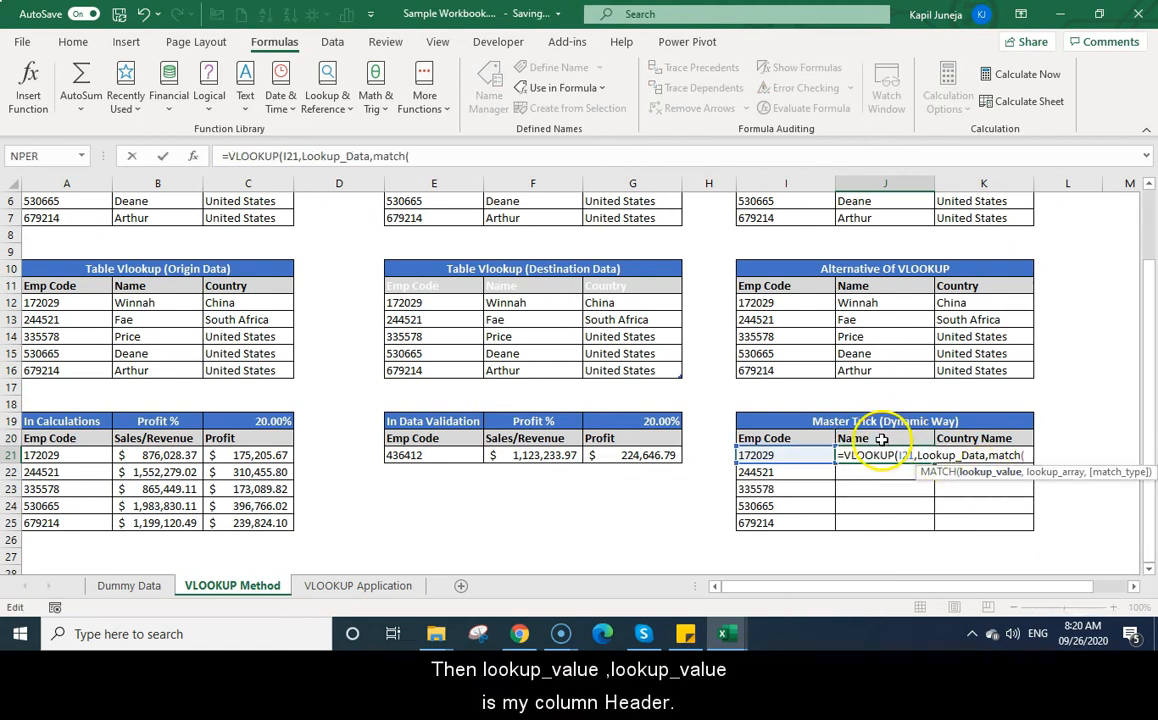
left_click(880, 438)
type(",")
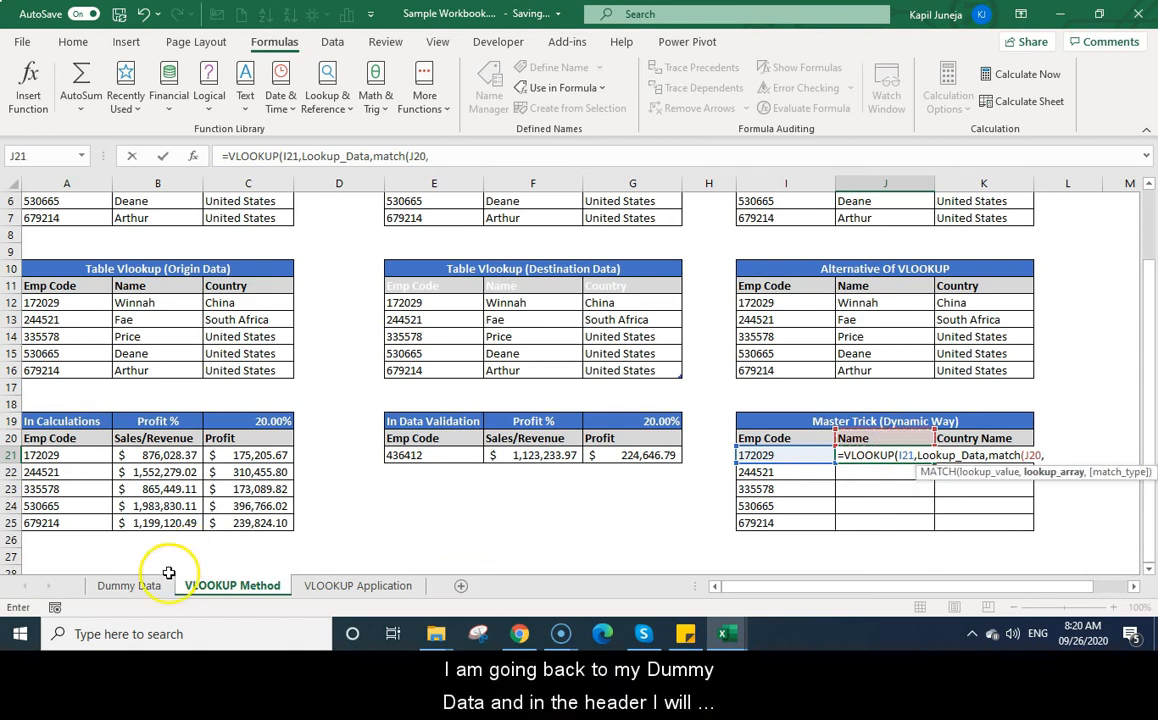
Set the MATCH lookup array to the Dummy Data sheet's header row as the absolute range $A$1:$H$1
left_click(135, 585)
left_click(76, 201)
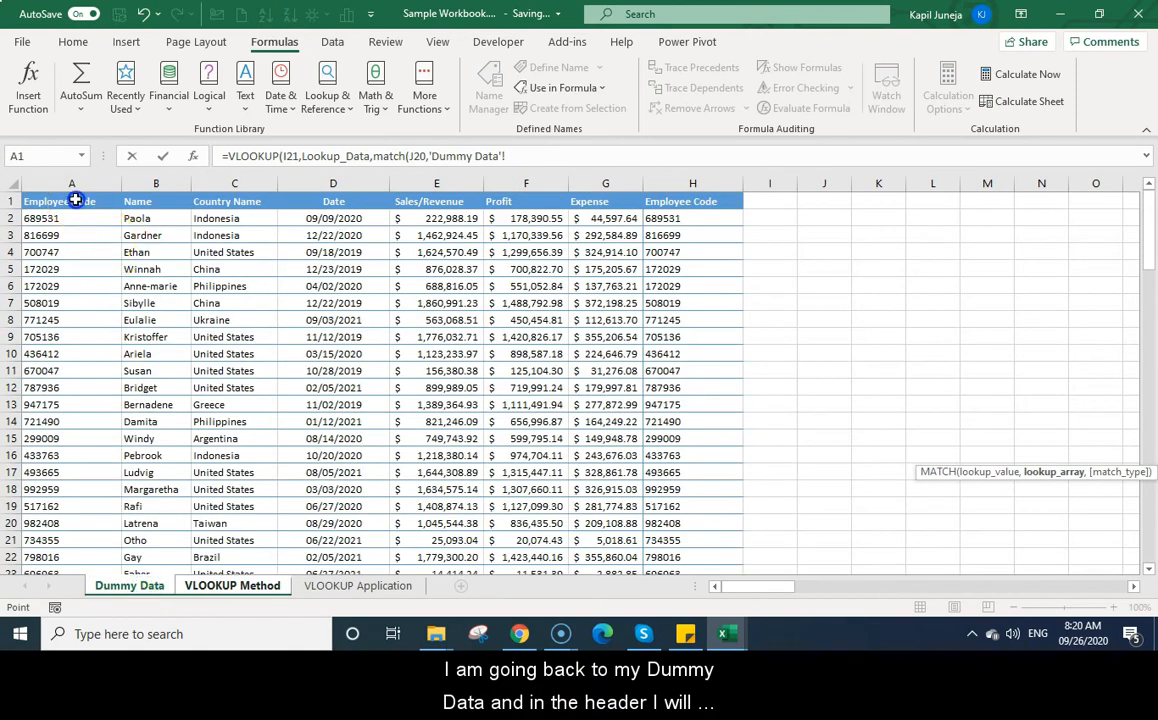
key("ctrl+shift+Right")
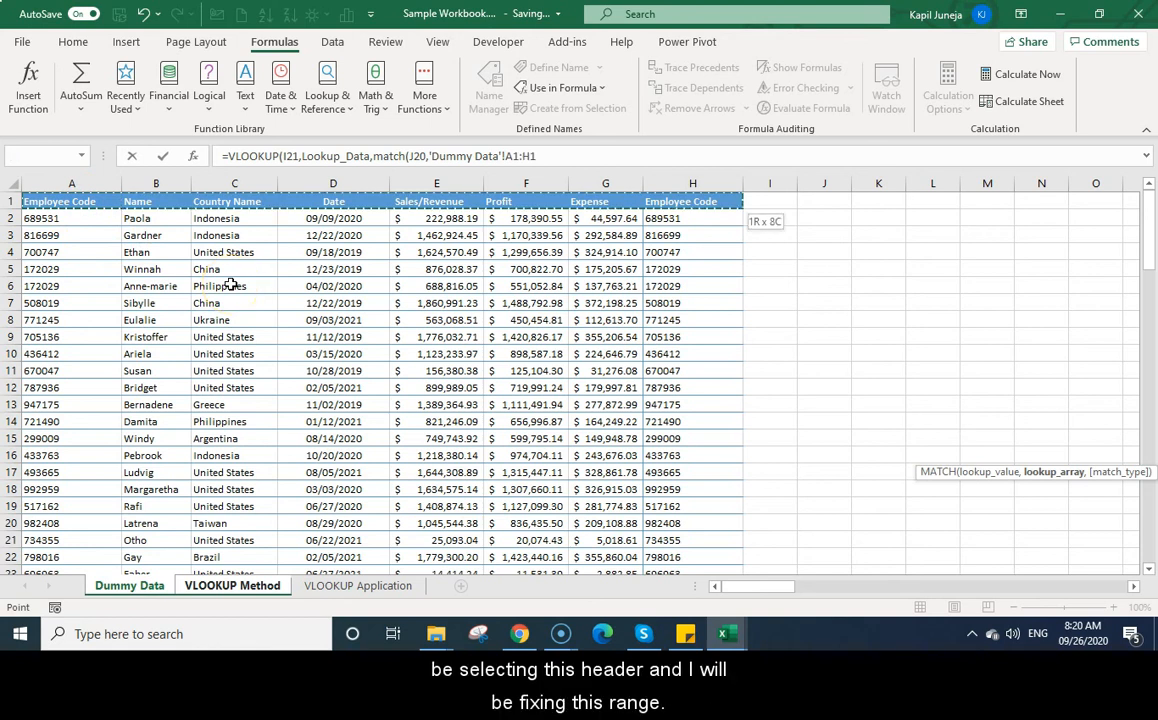
left_click(584, 155)
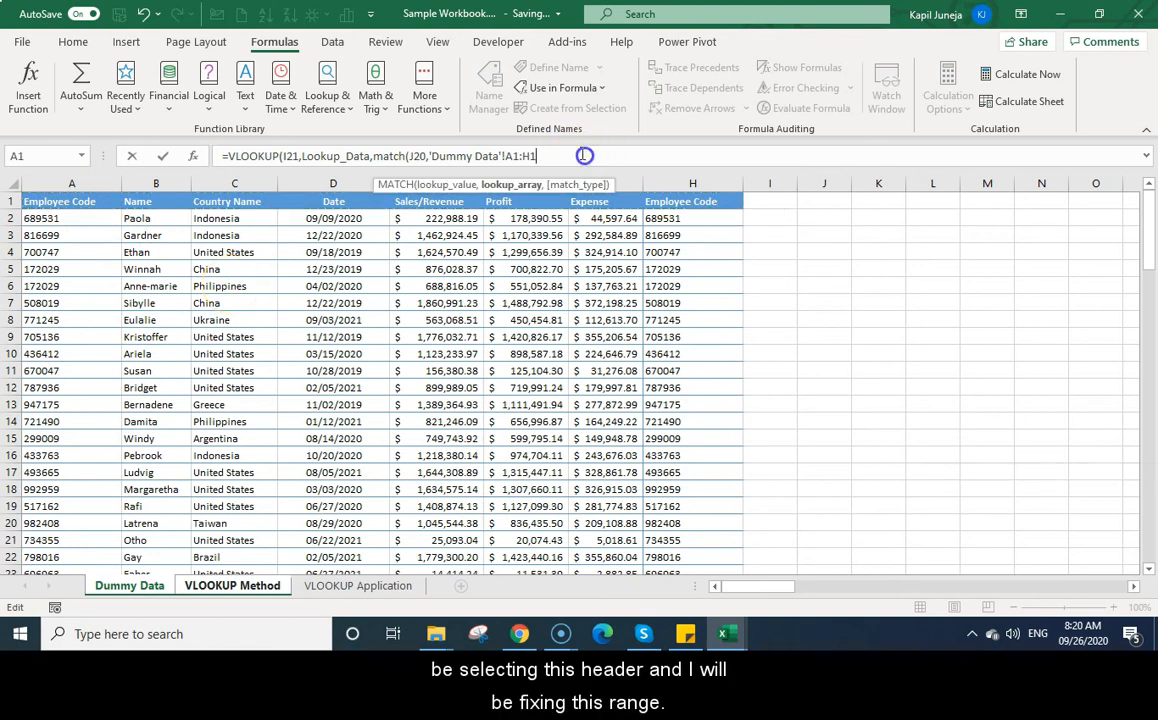
key("F4")
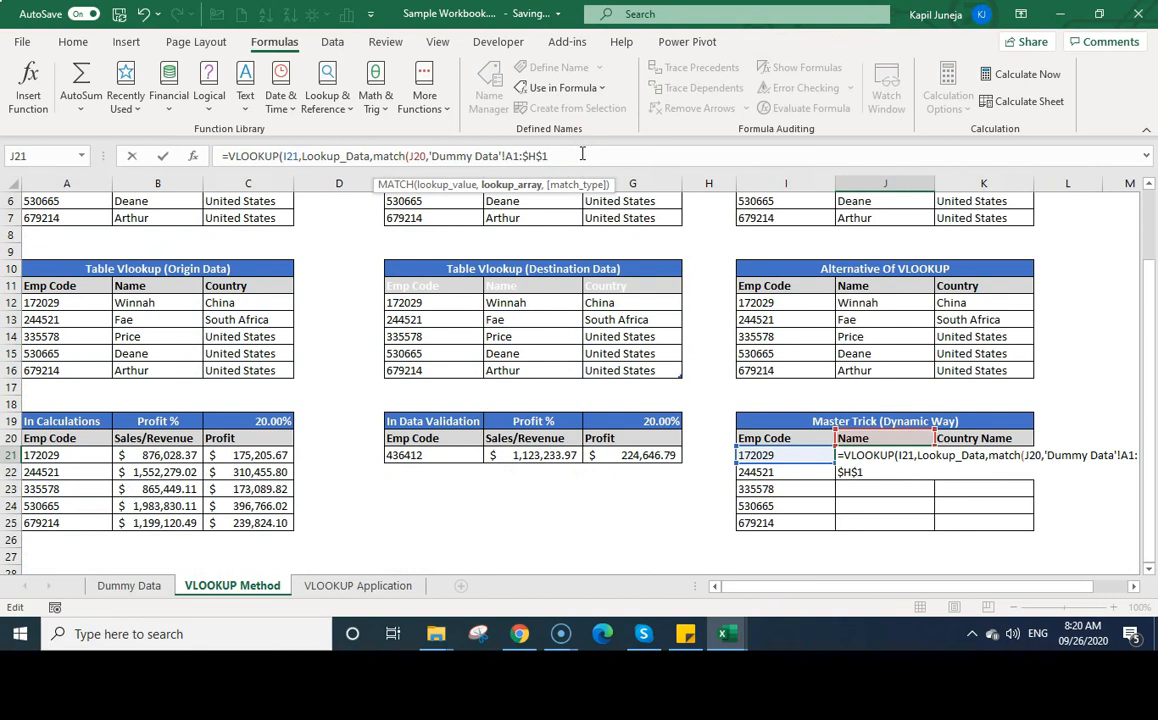
left_click(512, 156)
key("F4")
key("F4")
key("F4")
key("F4")
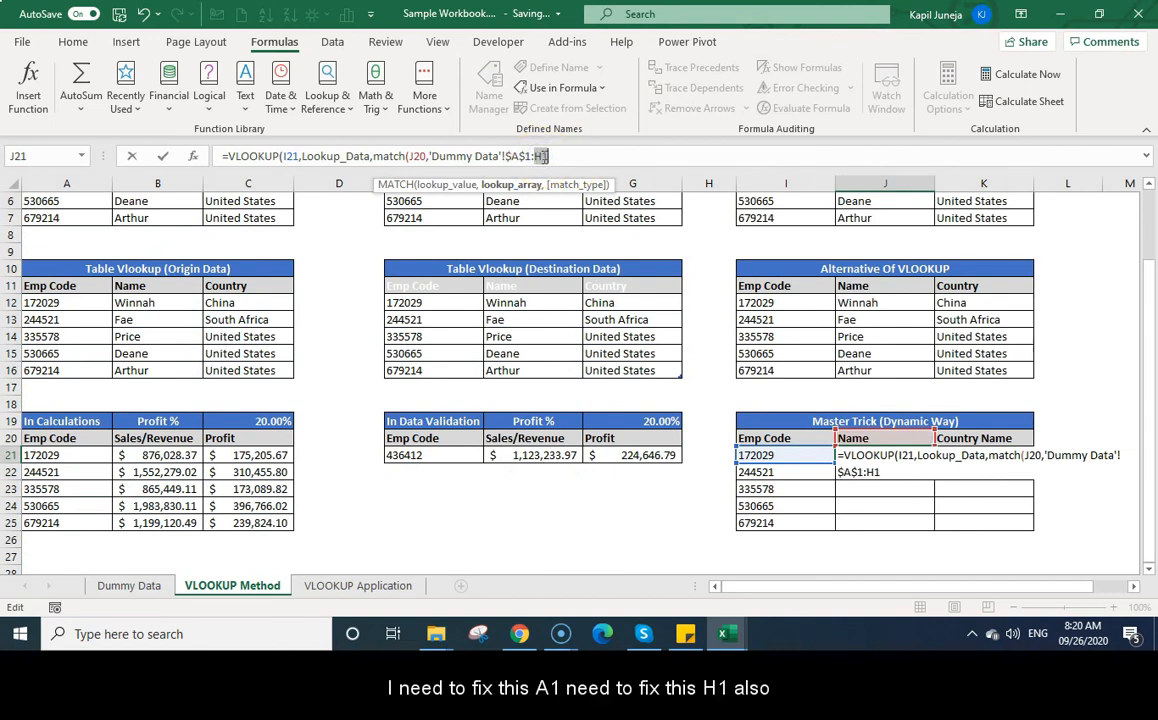
Finish the J21 formula with match type 0 in MATCH and range lookup 0 in VLOOKUP
left_click(583, 157)
type(",")
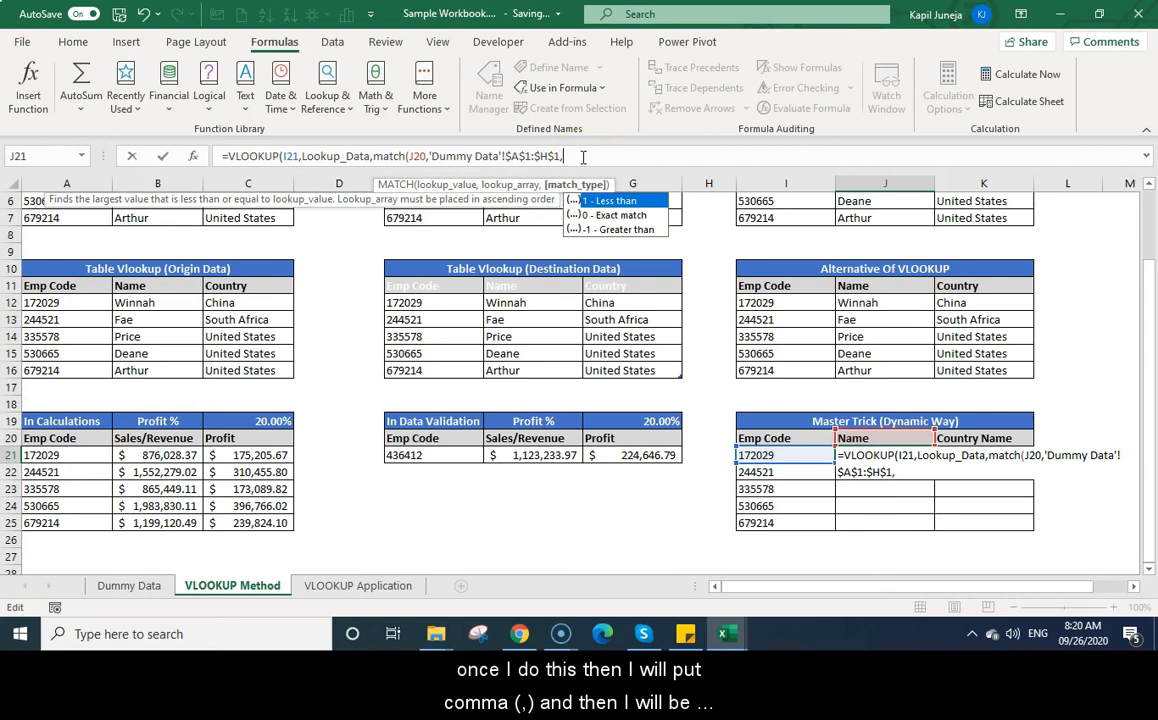
type("0)")
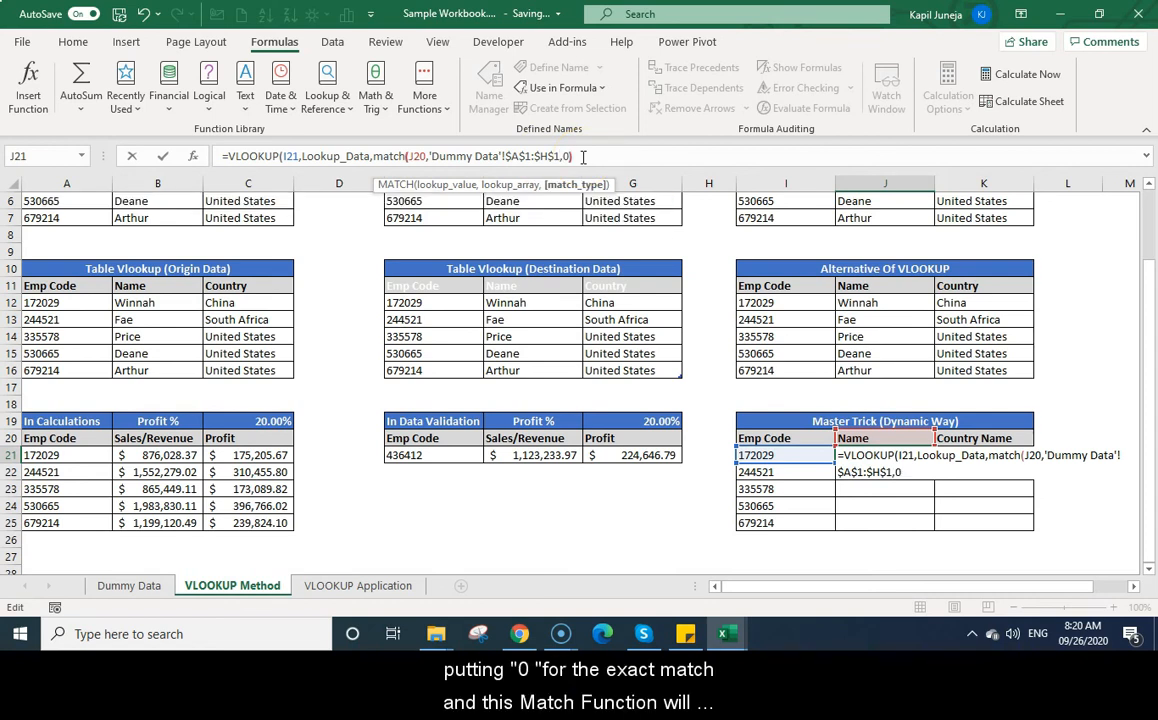
double_click(413, 156)
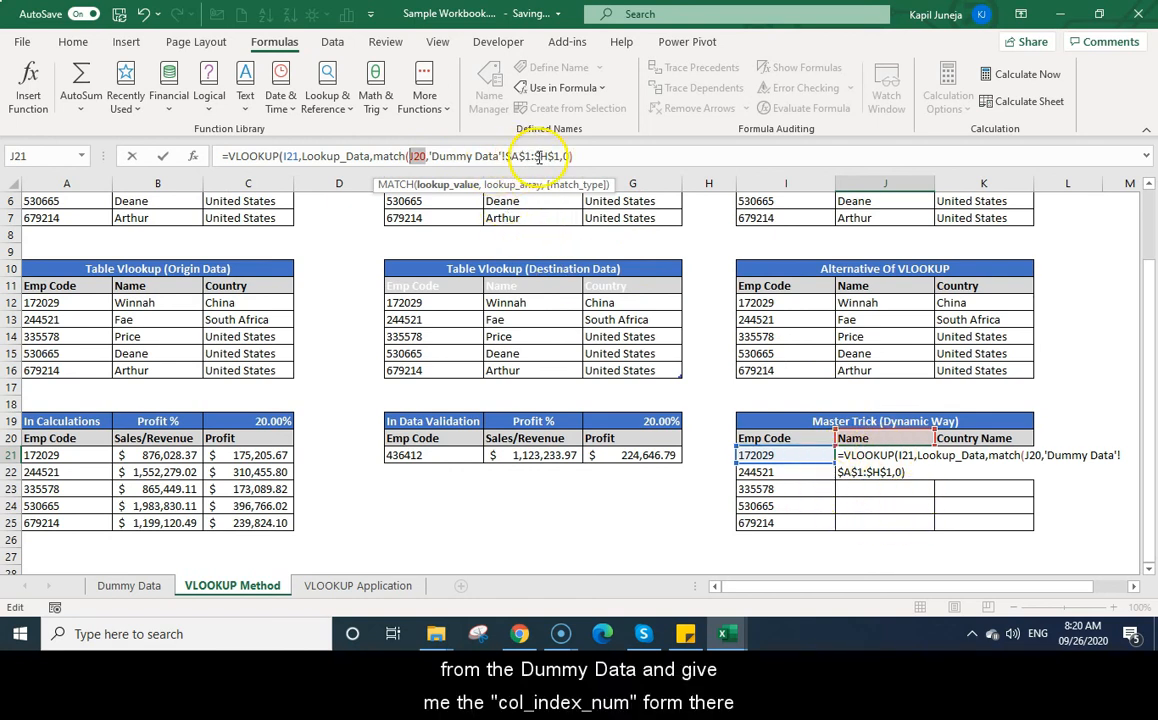
left_click(583, 155)
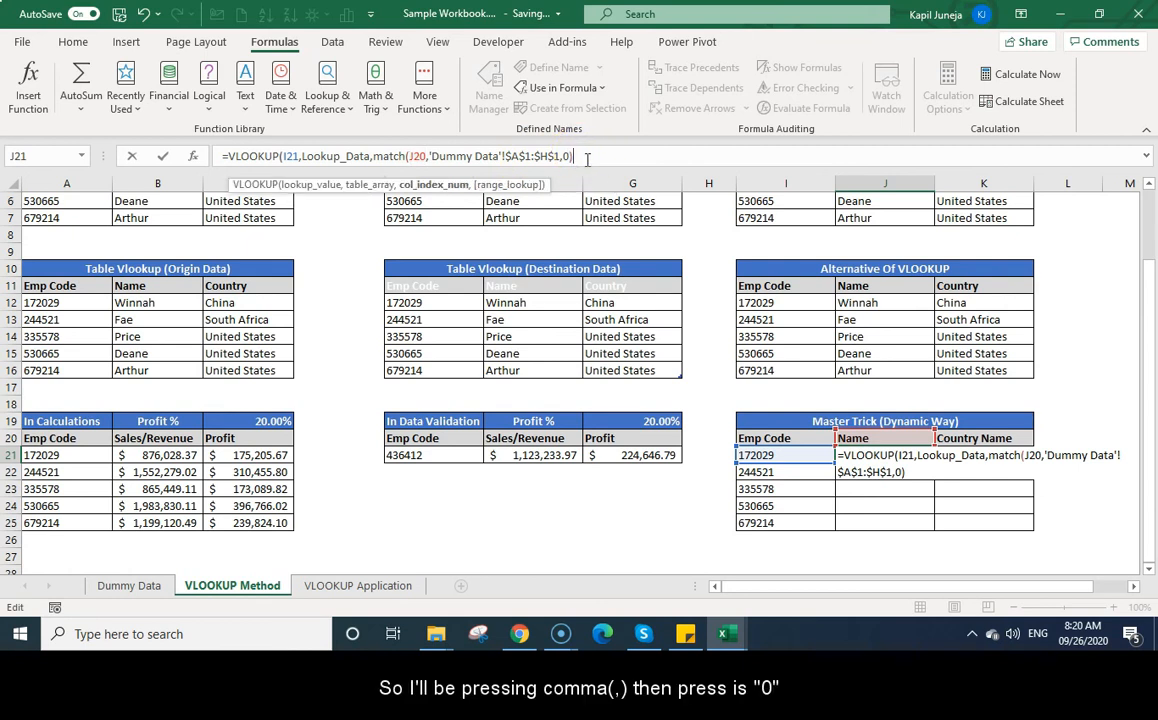
type(",")
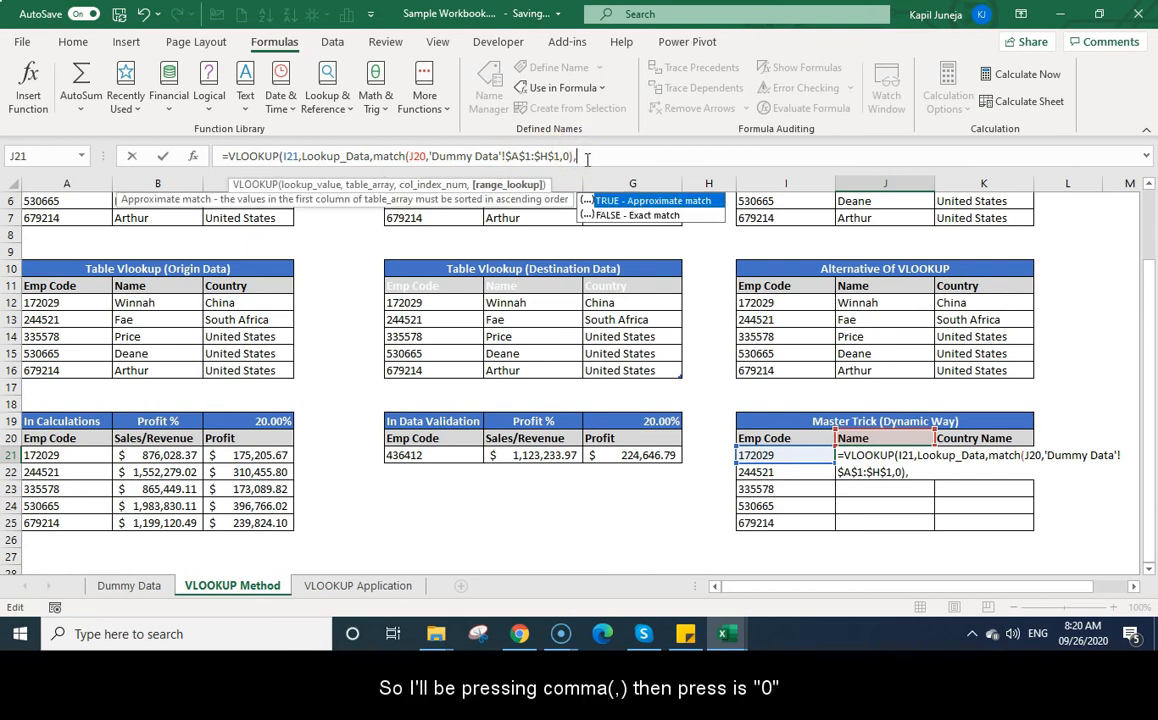
type("0)")
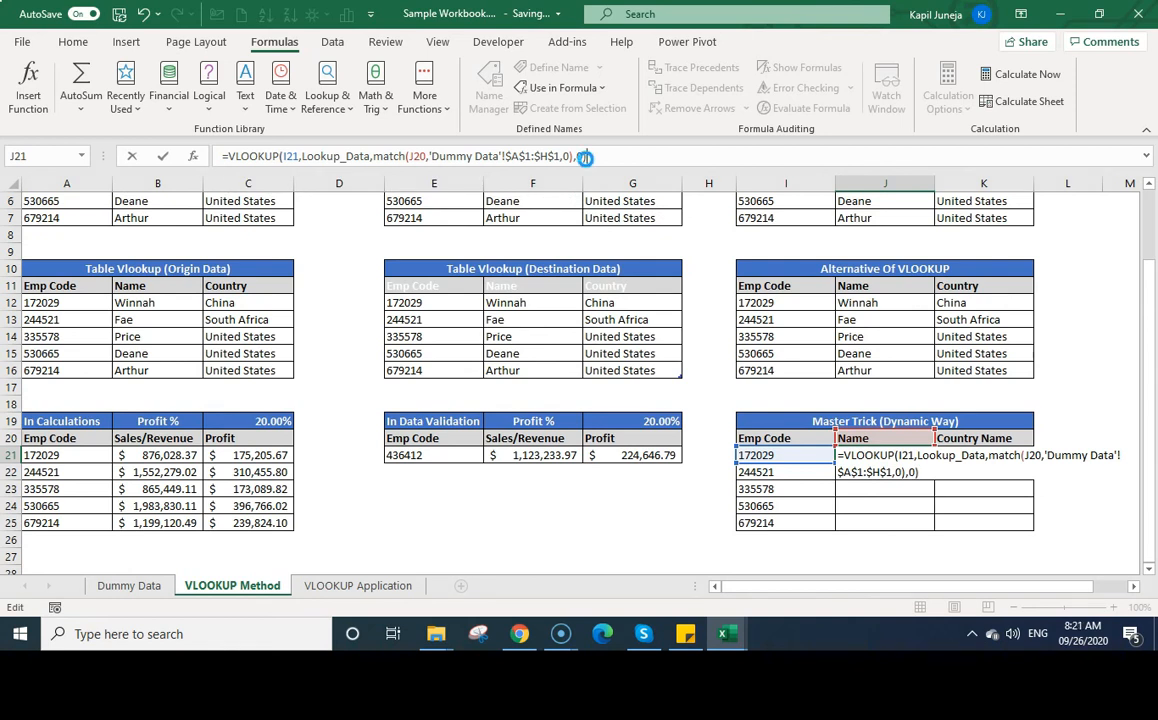
key("ctrl+Return")
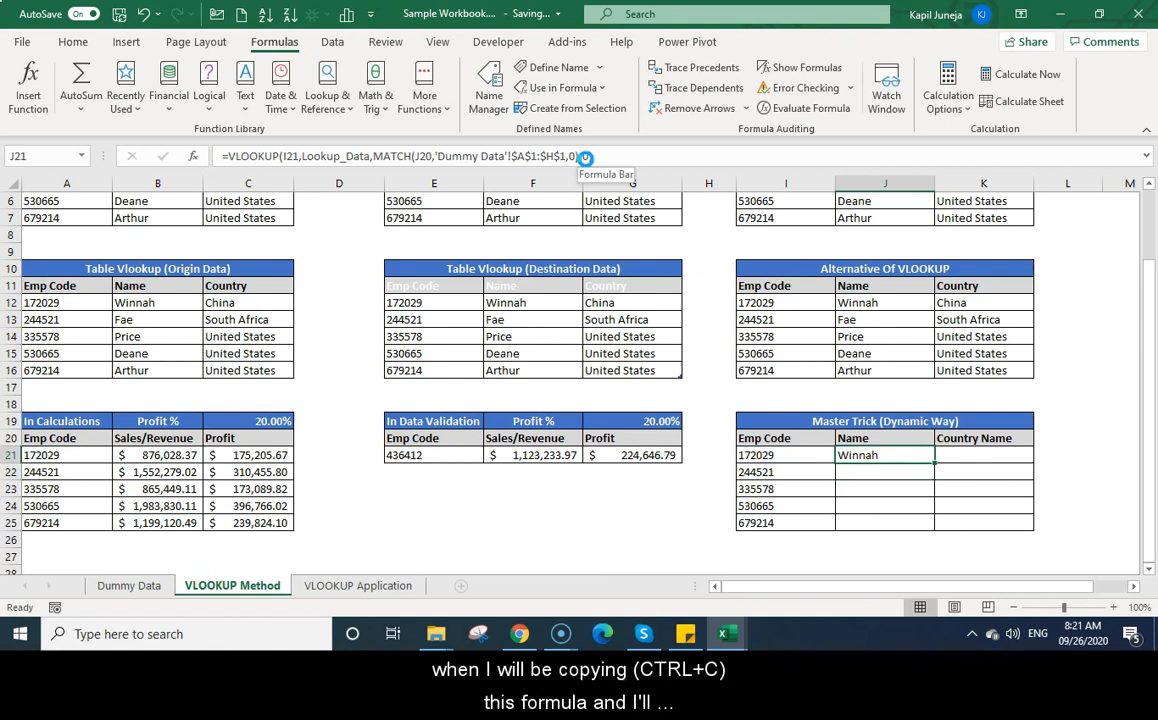
Lock only the column of the VLOOKUP lookup value in the J21 formula, making it $I21
key("ctrl+c")
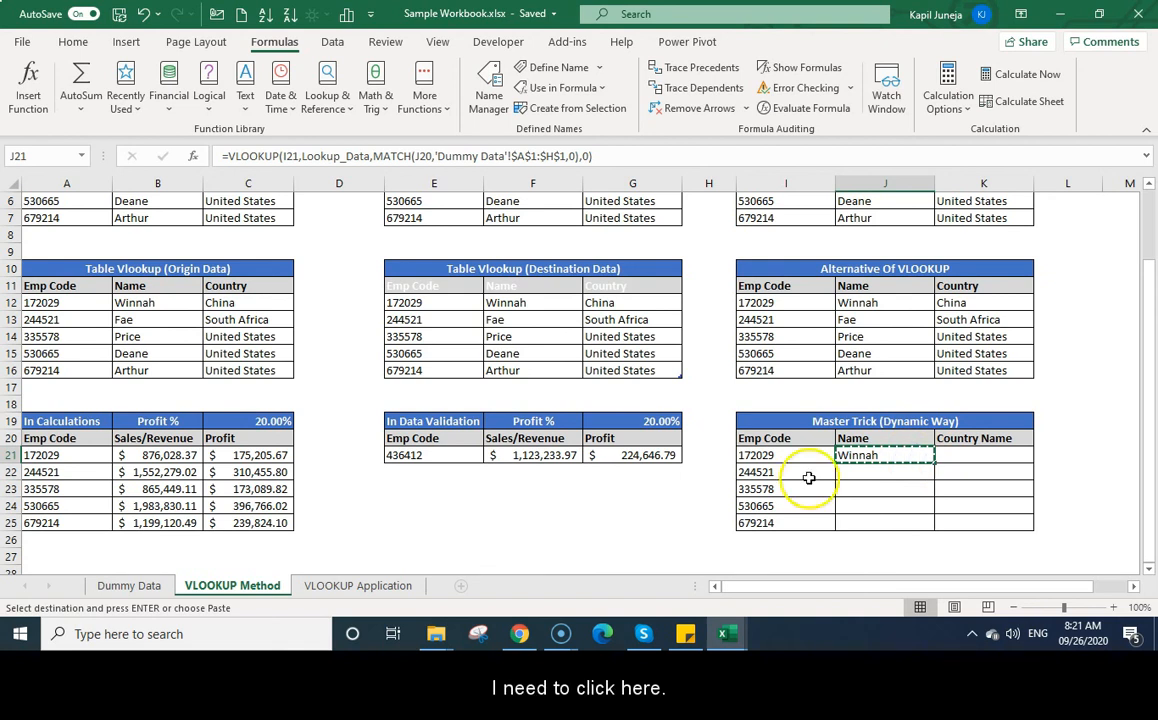
left_click(297, 156)
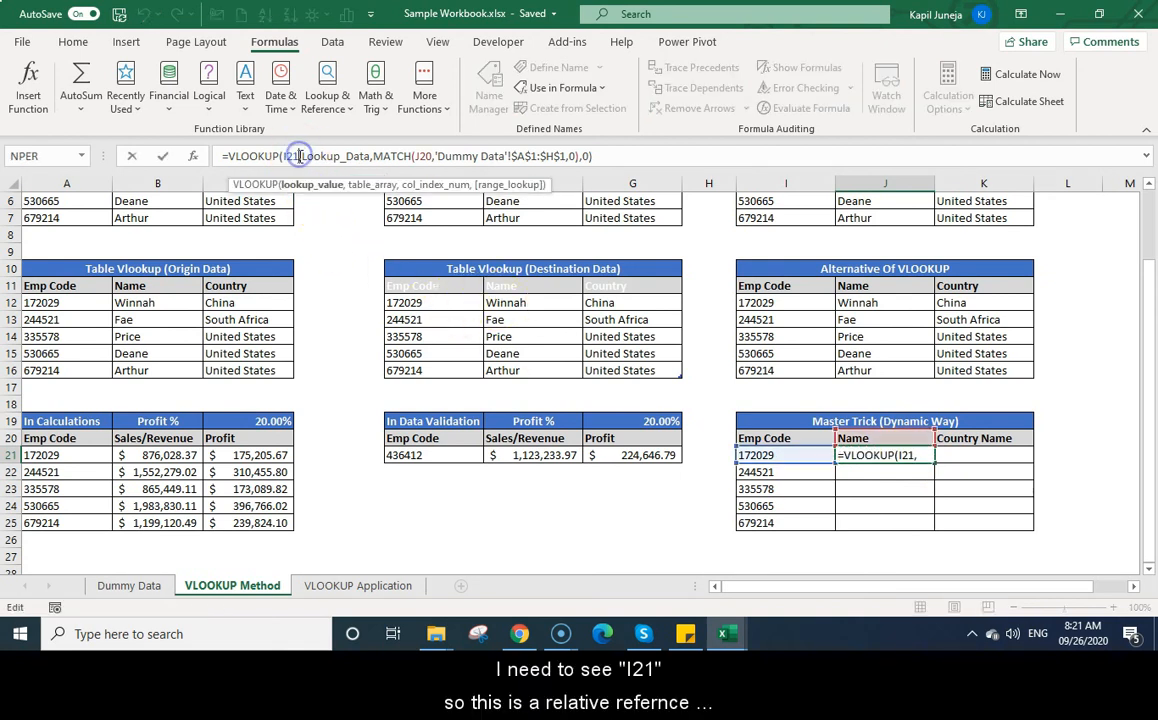
left_click_drag(297, 156, 282, 156)
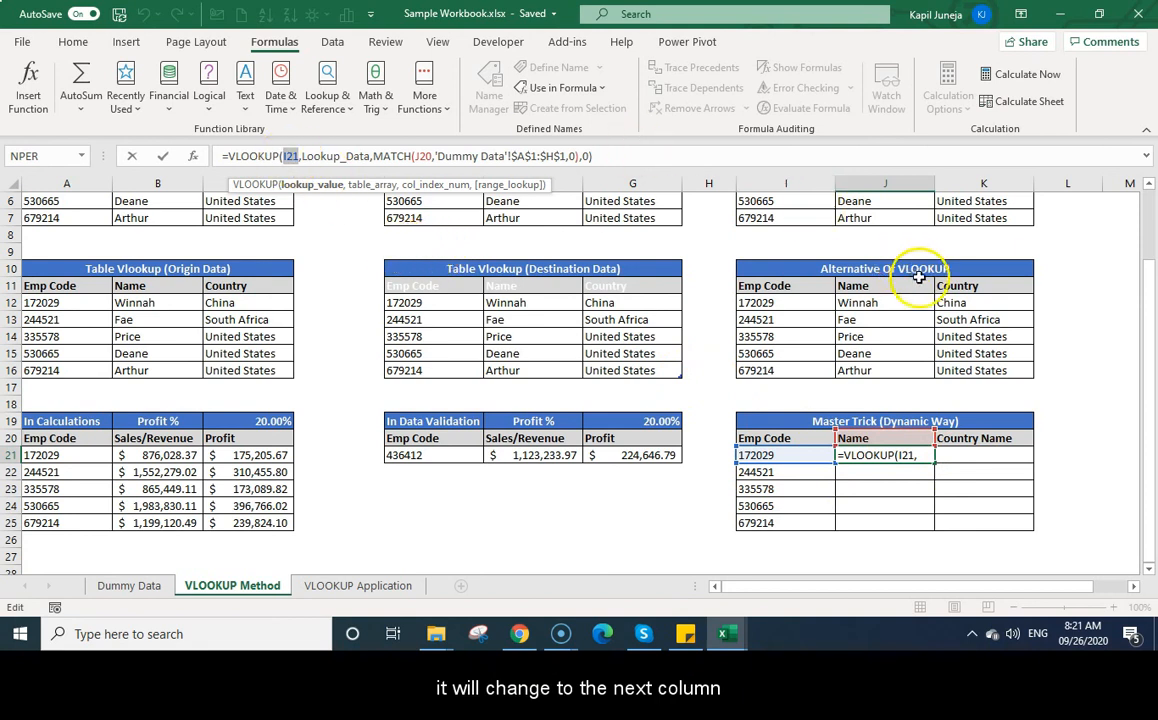
left_click(286, 156)
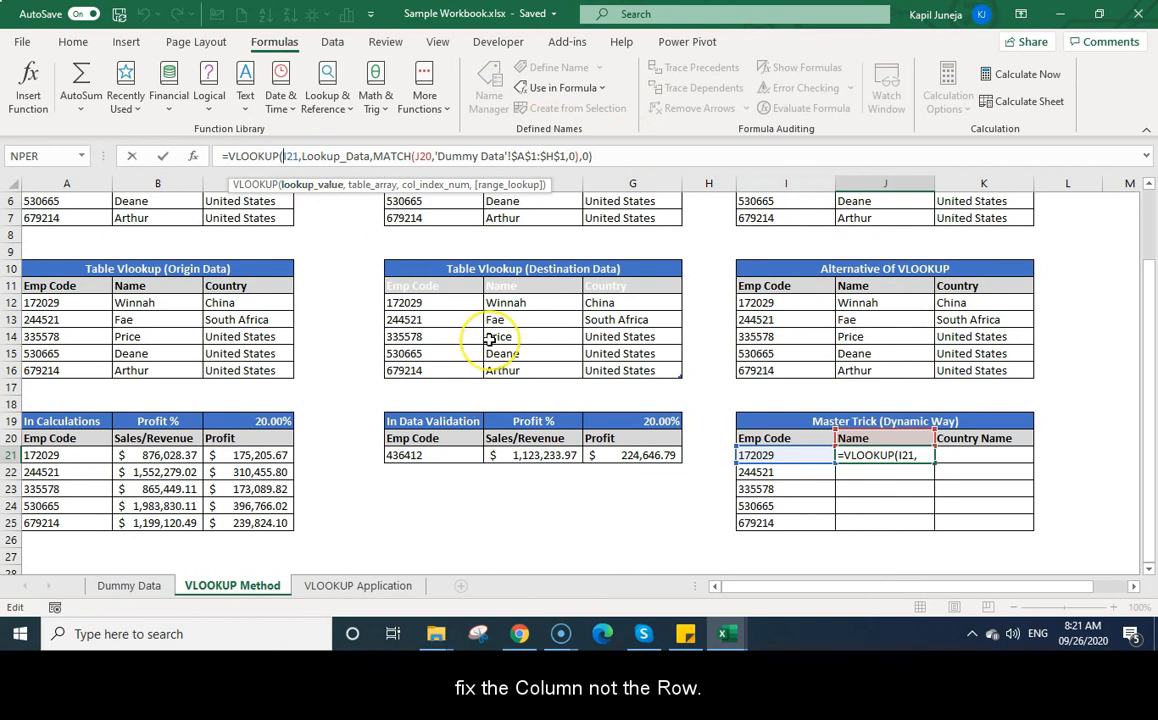
left_click(291, 156)
type("$")
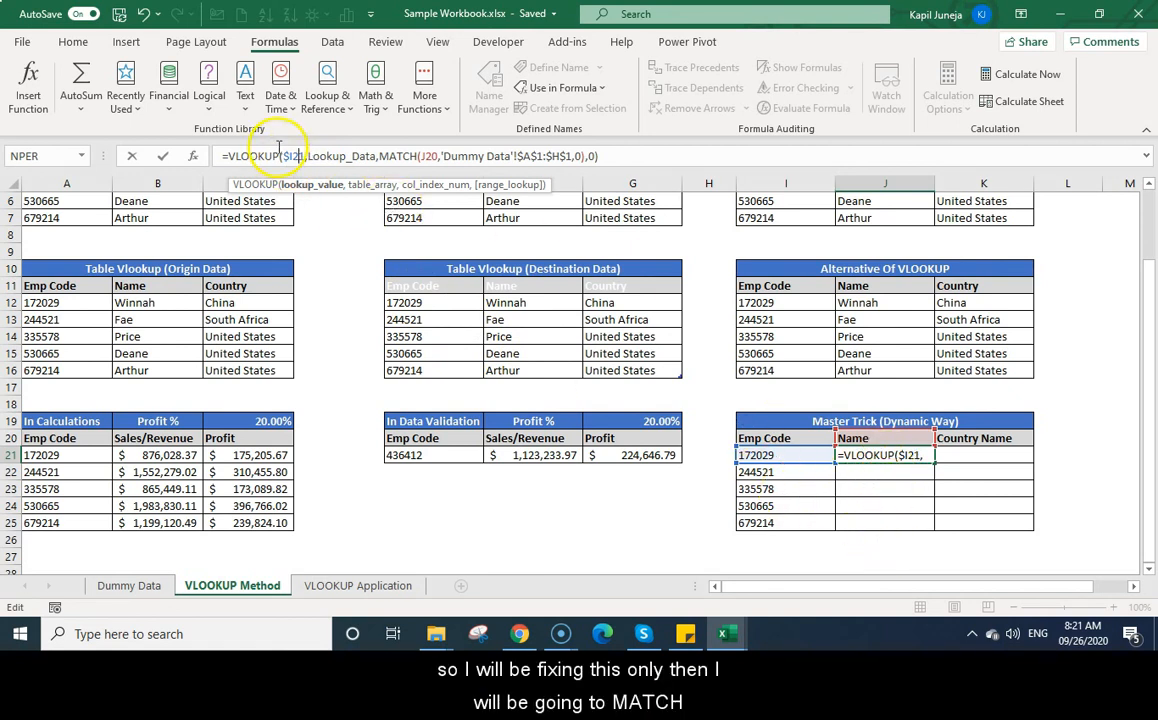
Lock only the row of the MATCH lookup value in the J21 formula, making it J$20
left_click(422, 156)
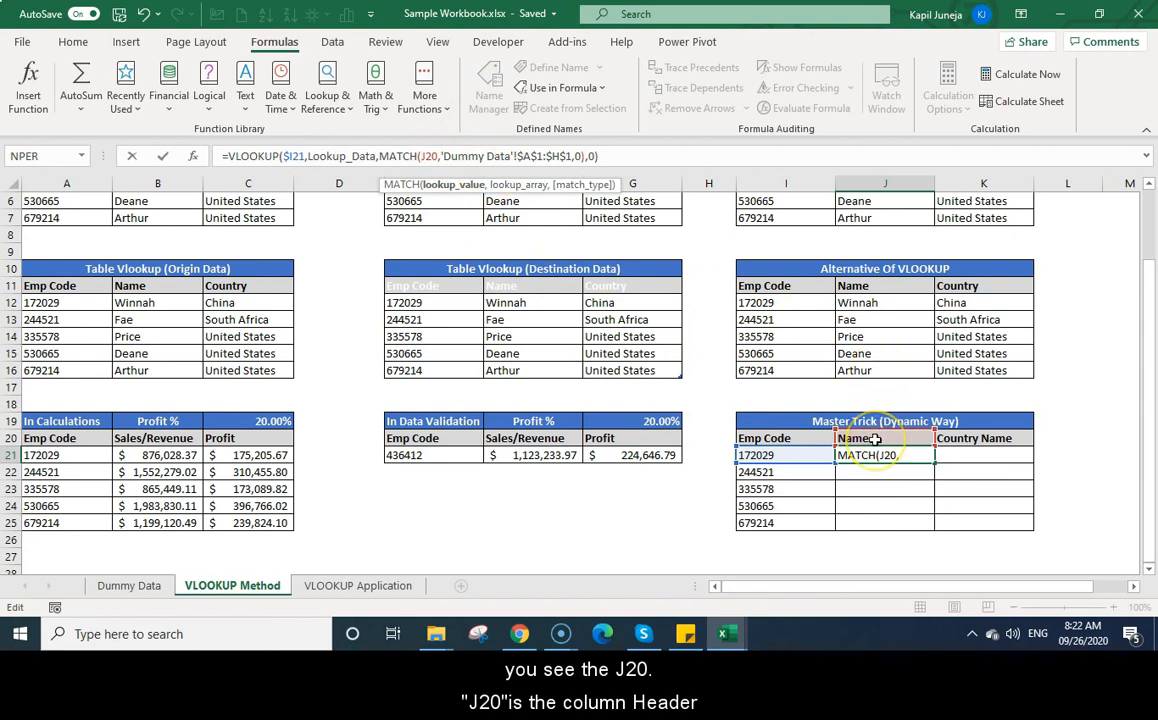
left_click(428, 157)
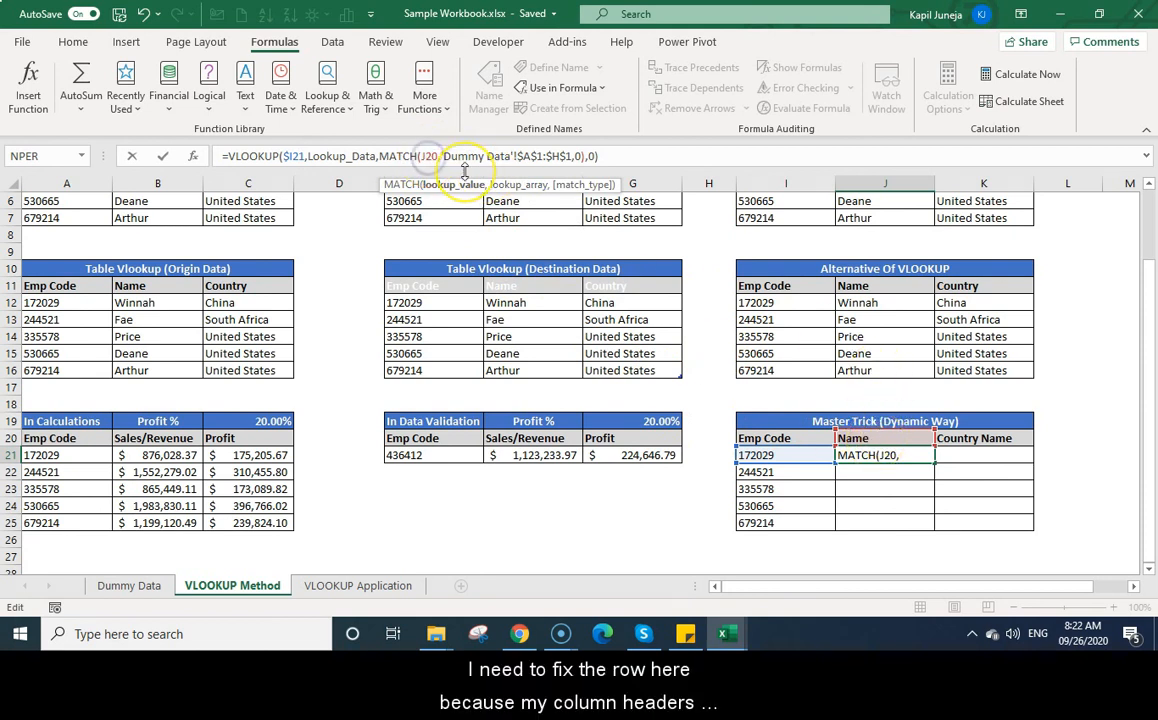
type("$")
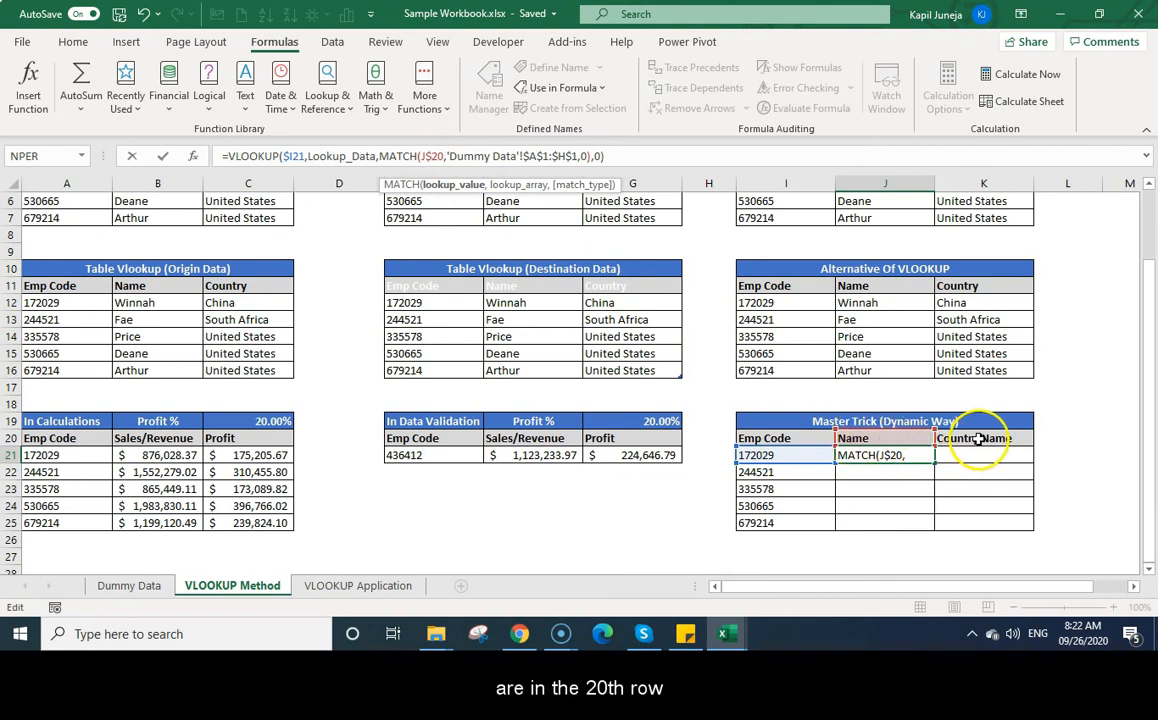
key("Return")
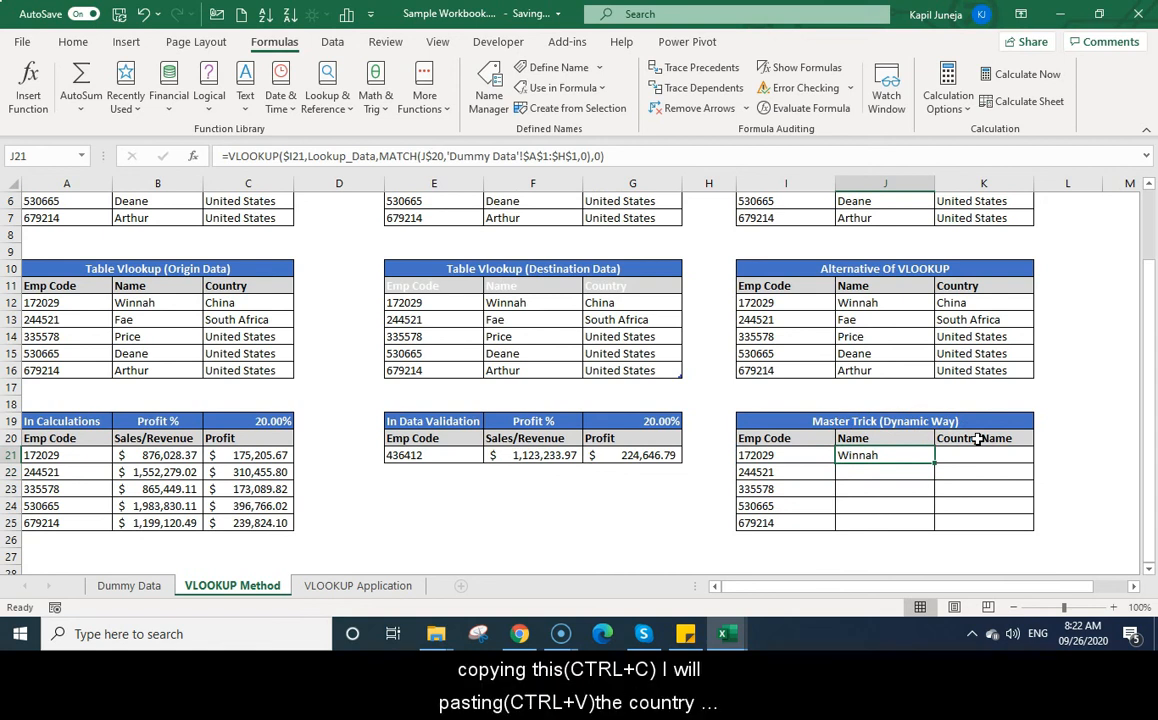
Copy the dynamic VLOOKUP formula from J21 into K21, the first Country Name cell
key("ctrl+c")
key("Right")
key("ctrl+v")
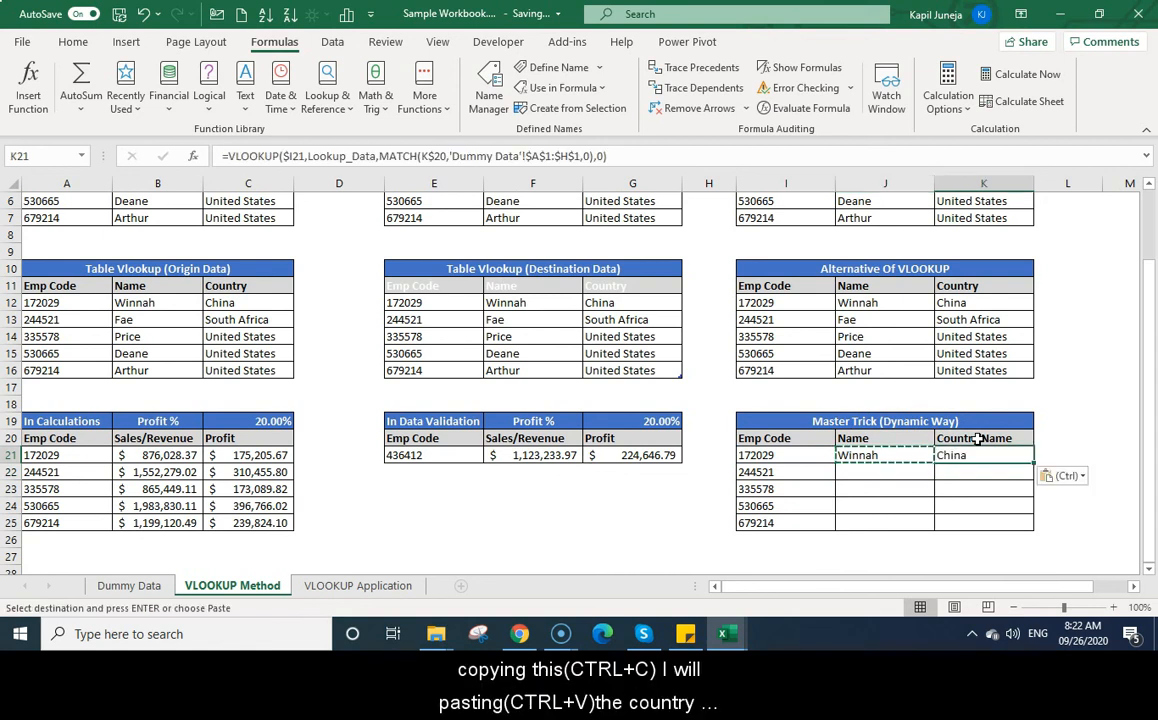
key("Escape")
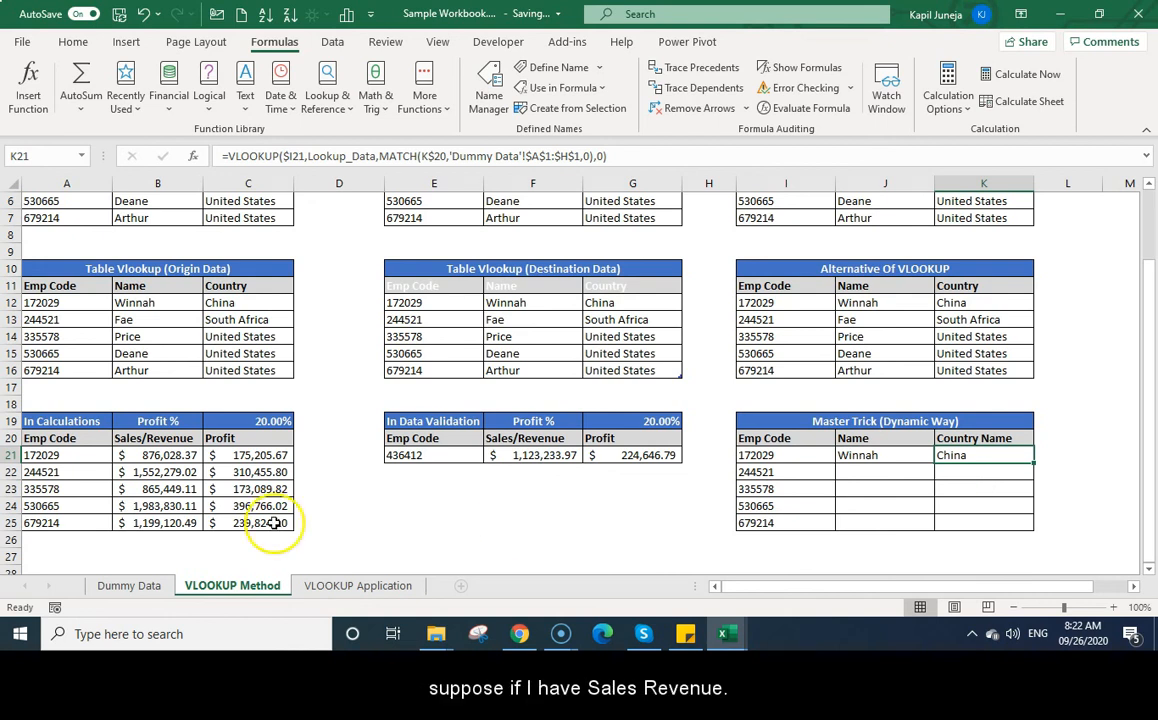
Copy the Sales/Revenue header from B20 into L20, beside the Master Trick table's Country Name header
left_click(160, 438)
key("ctrl+c")
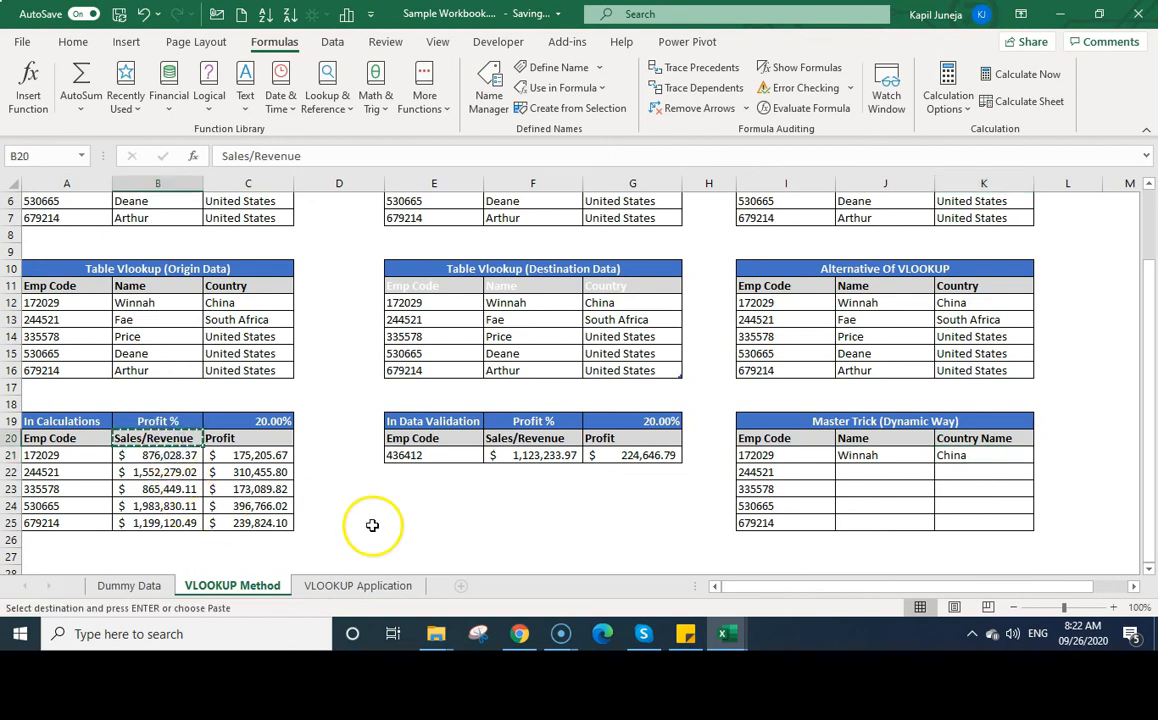
left_click(1062, 438)
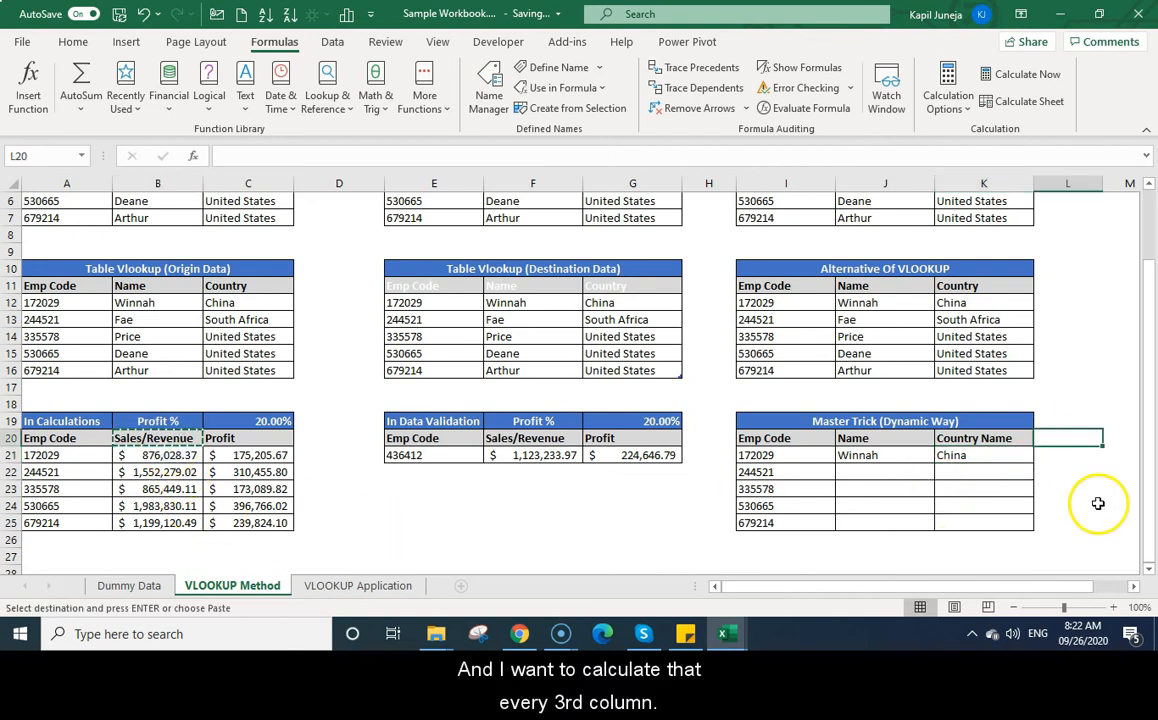
key("ctrl+v")
Copy the dynamic VLOOKUP formula from K21 into L21, the first cell under the Sales/Revenue header
key("Down")
key("Left")
key("ctrl+c")
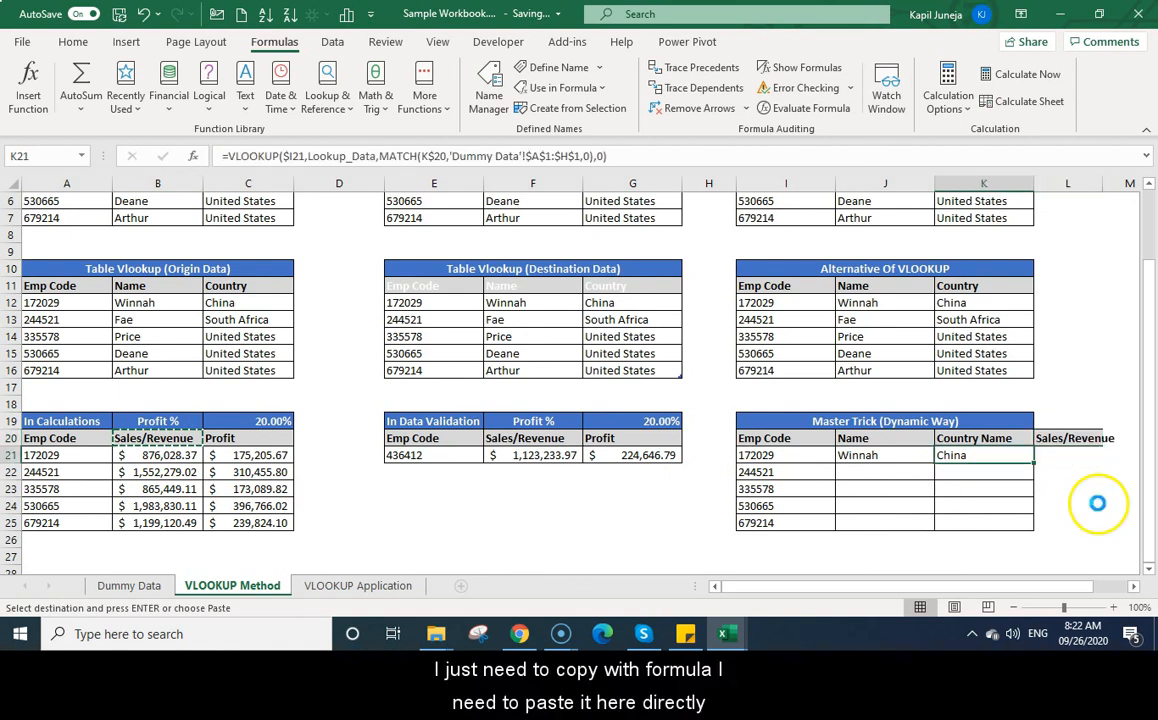
key("Right")
key("ctrl+v")
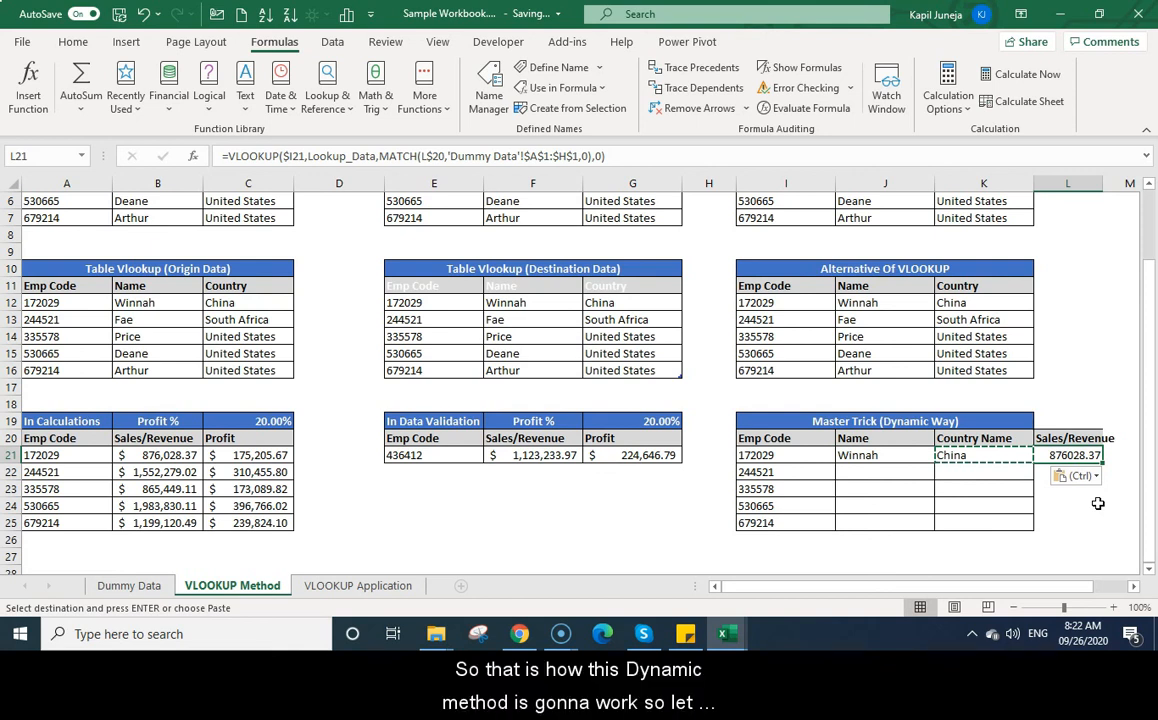
Copy the three dynamic VLOOKUP formulas in J21:L21 down through row 25 of the Master Trick table
key("shift+Left")
key("shift+Left")
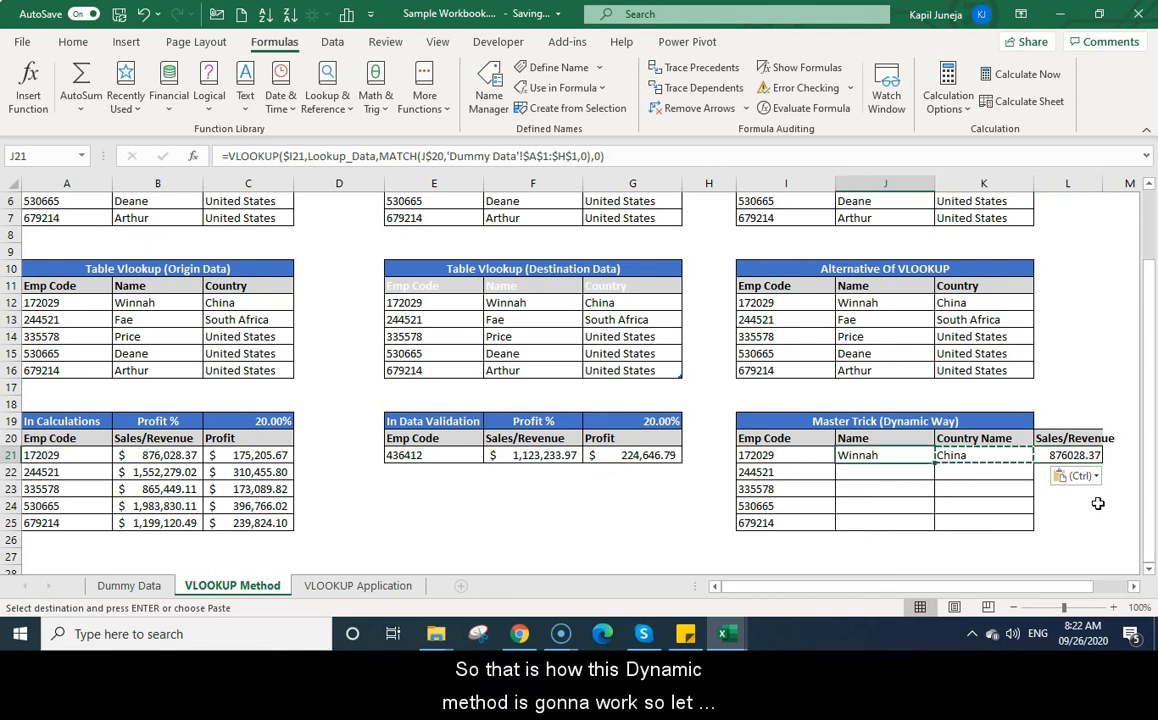
key("ctrl+c")
key("shift+Down")
key("shift+Down")
key("shift+Down")
key("shift+Down")
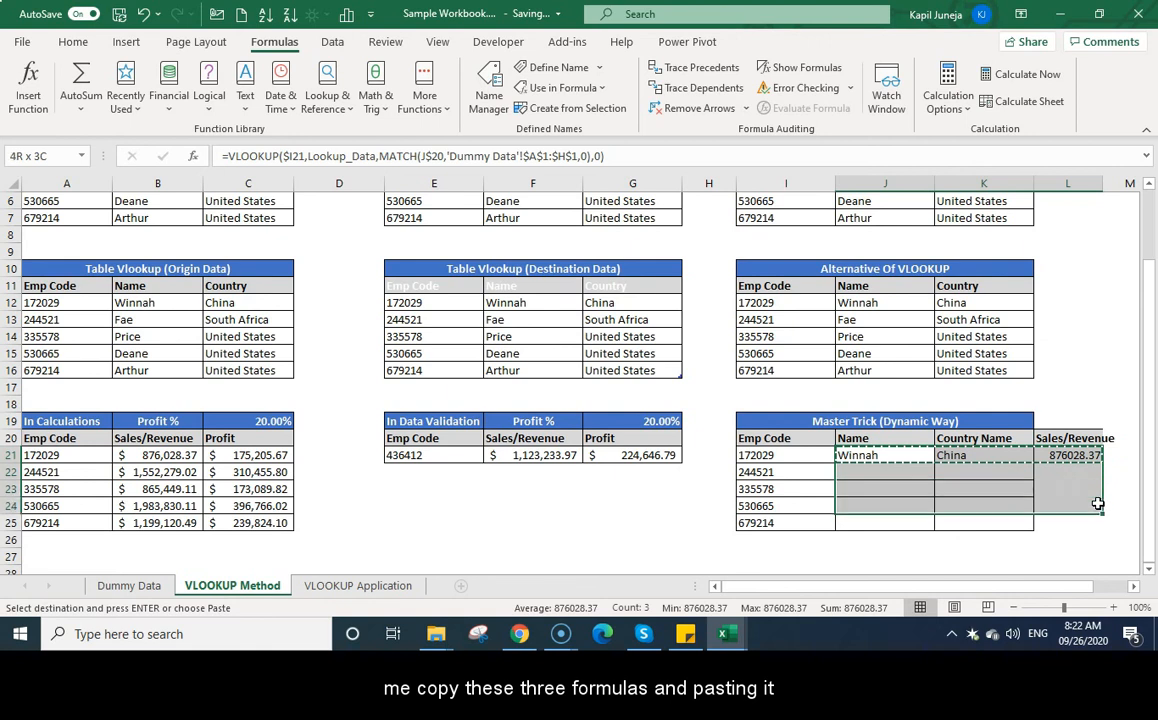
key("ctrl+v")
key("Escape")
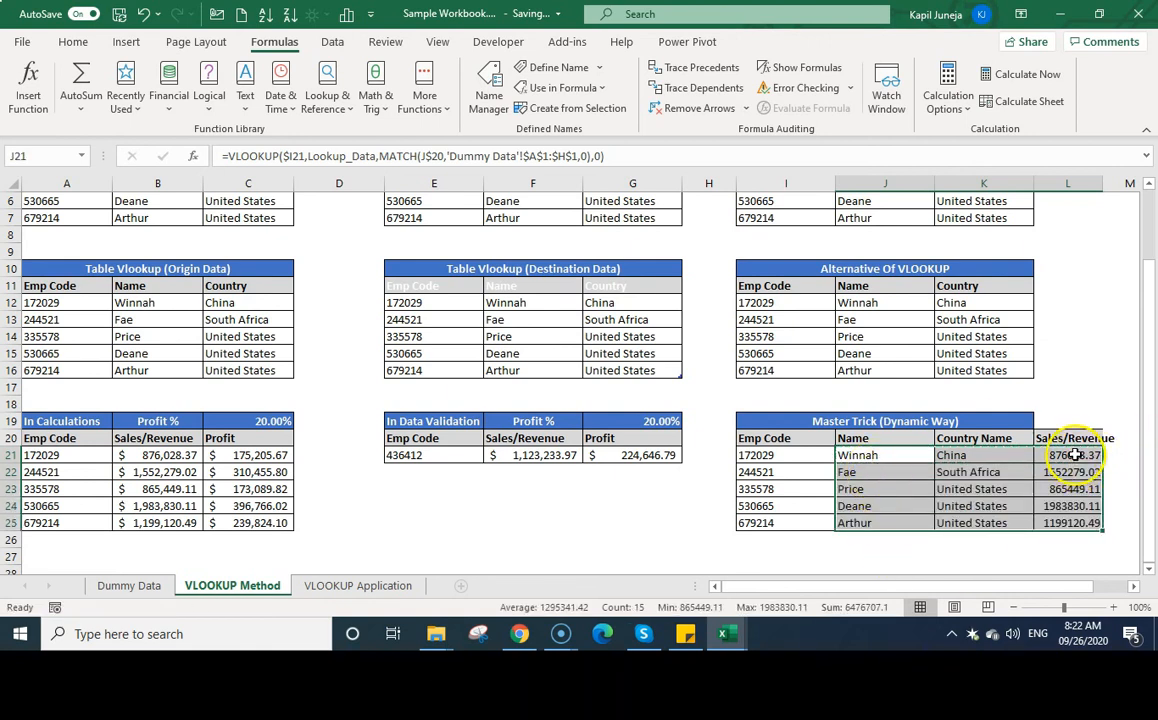
Select the Sales/Revenue results in L21:L25 and bring up the cell formatting commands
left_click_drag(1075, 455, 1068, 523)
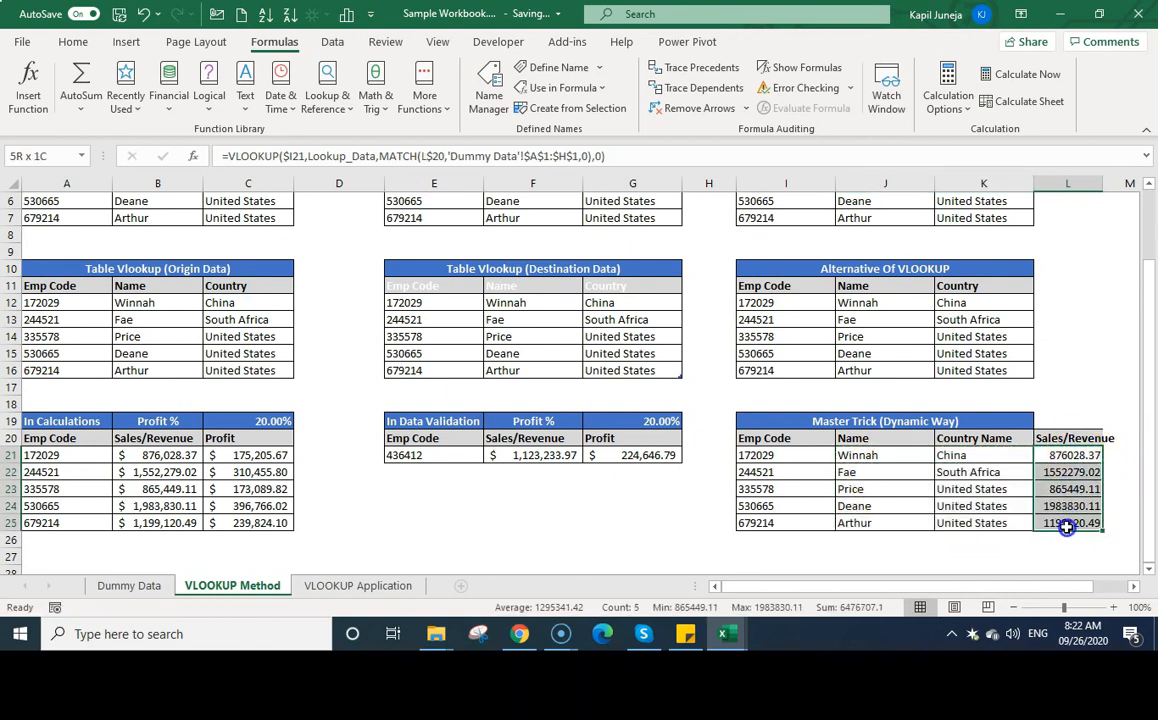
left_click(74, 41)
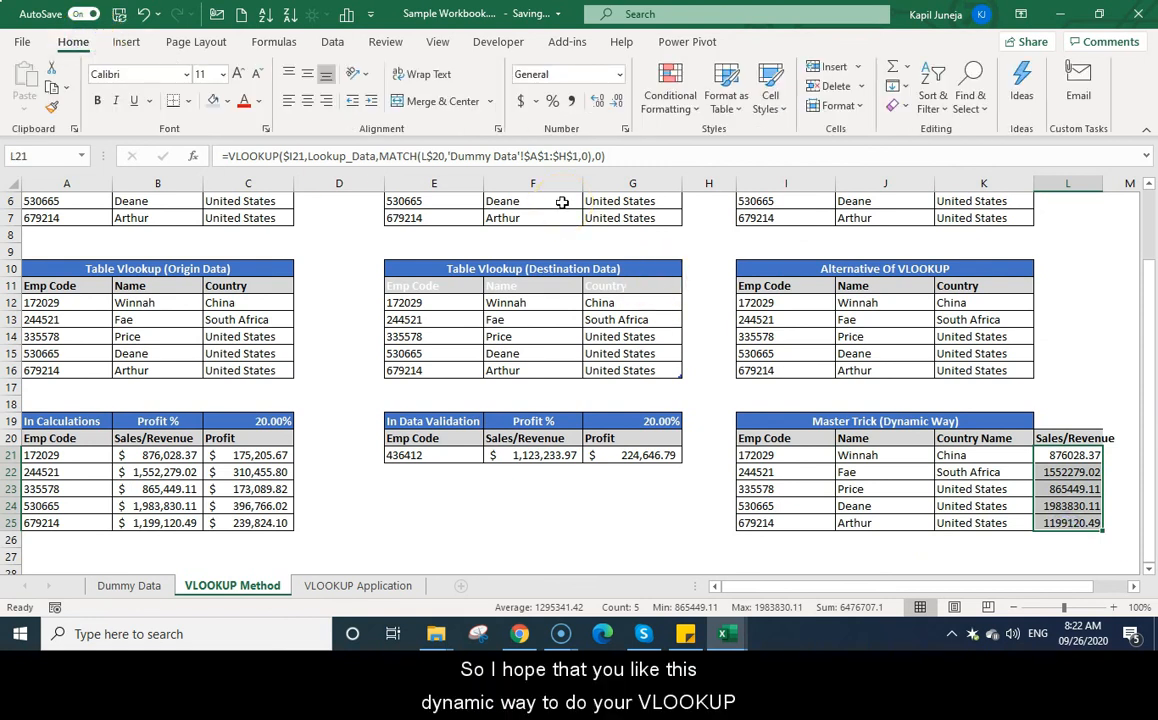